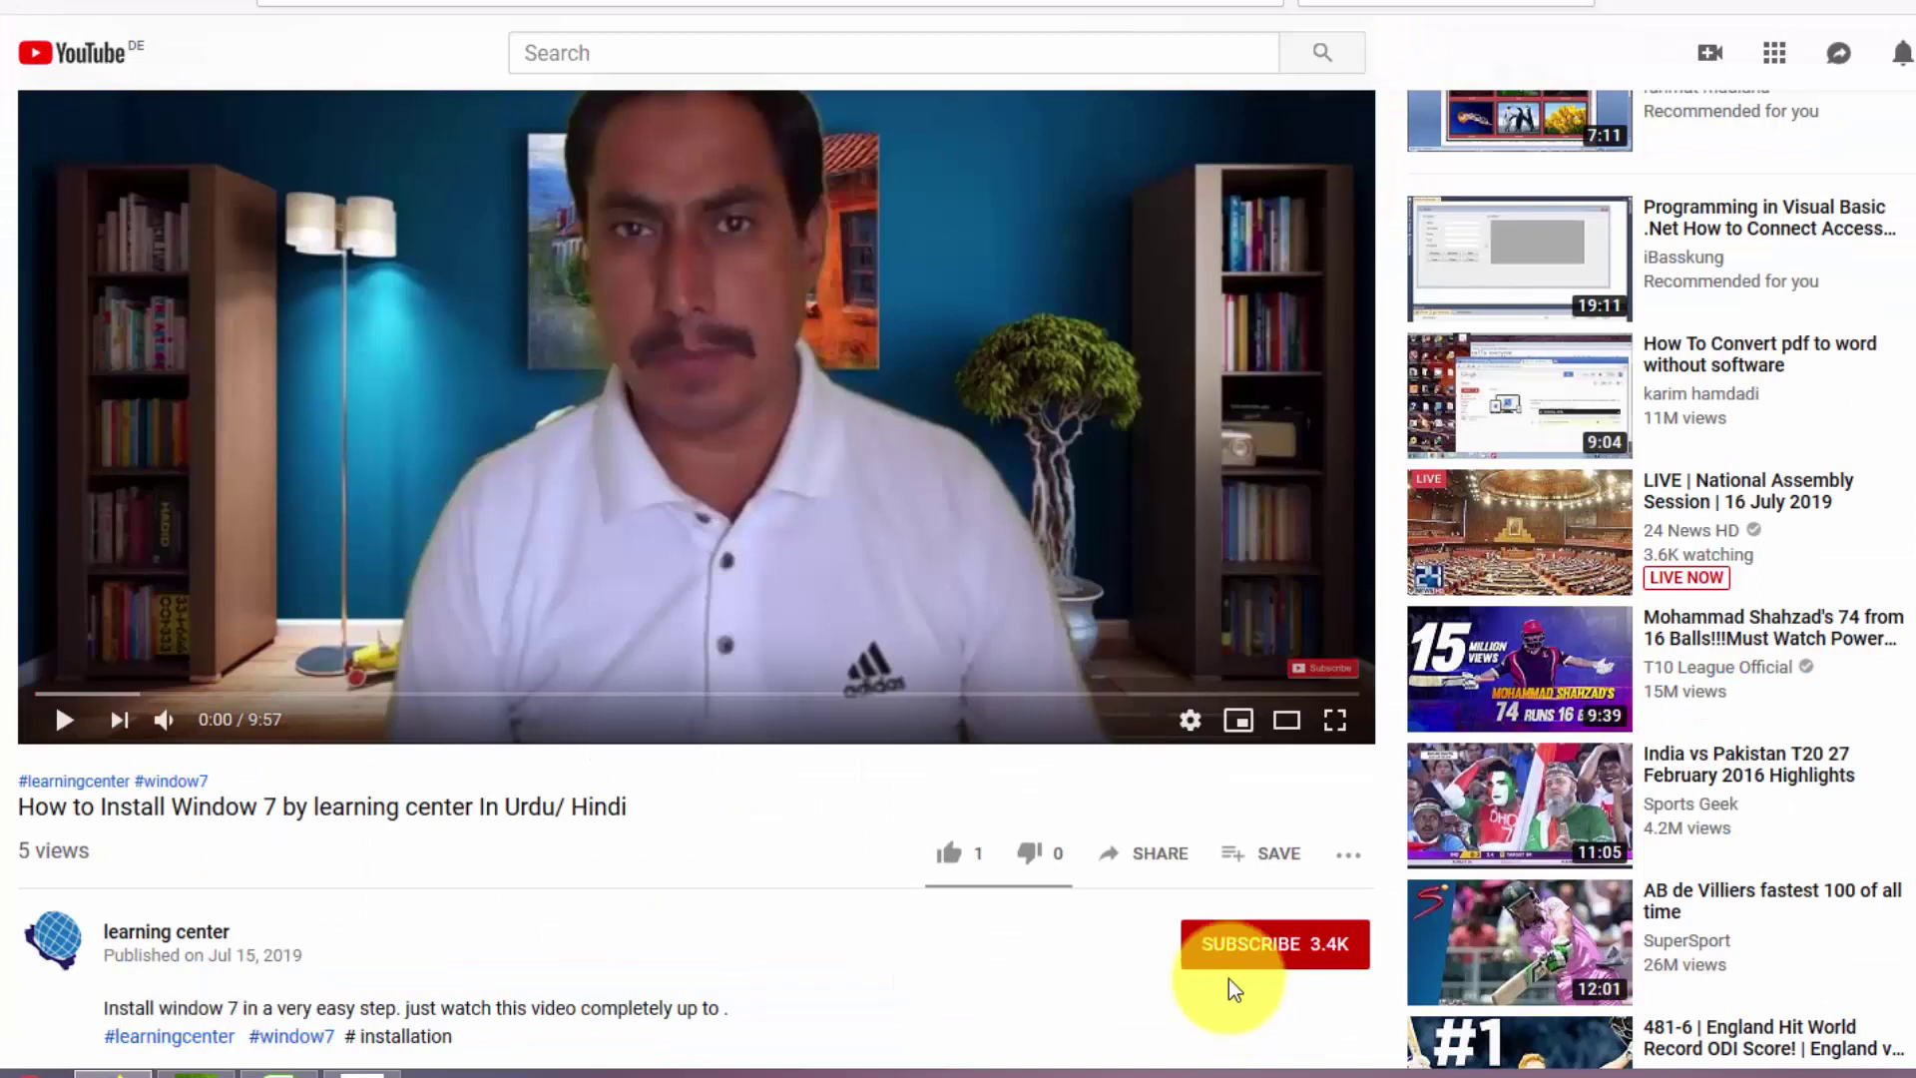
Step: Subscribe to the learning center YouTube channel that posted the Windows 7 video
click(1242, 946)
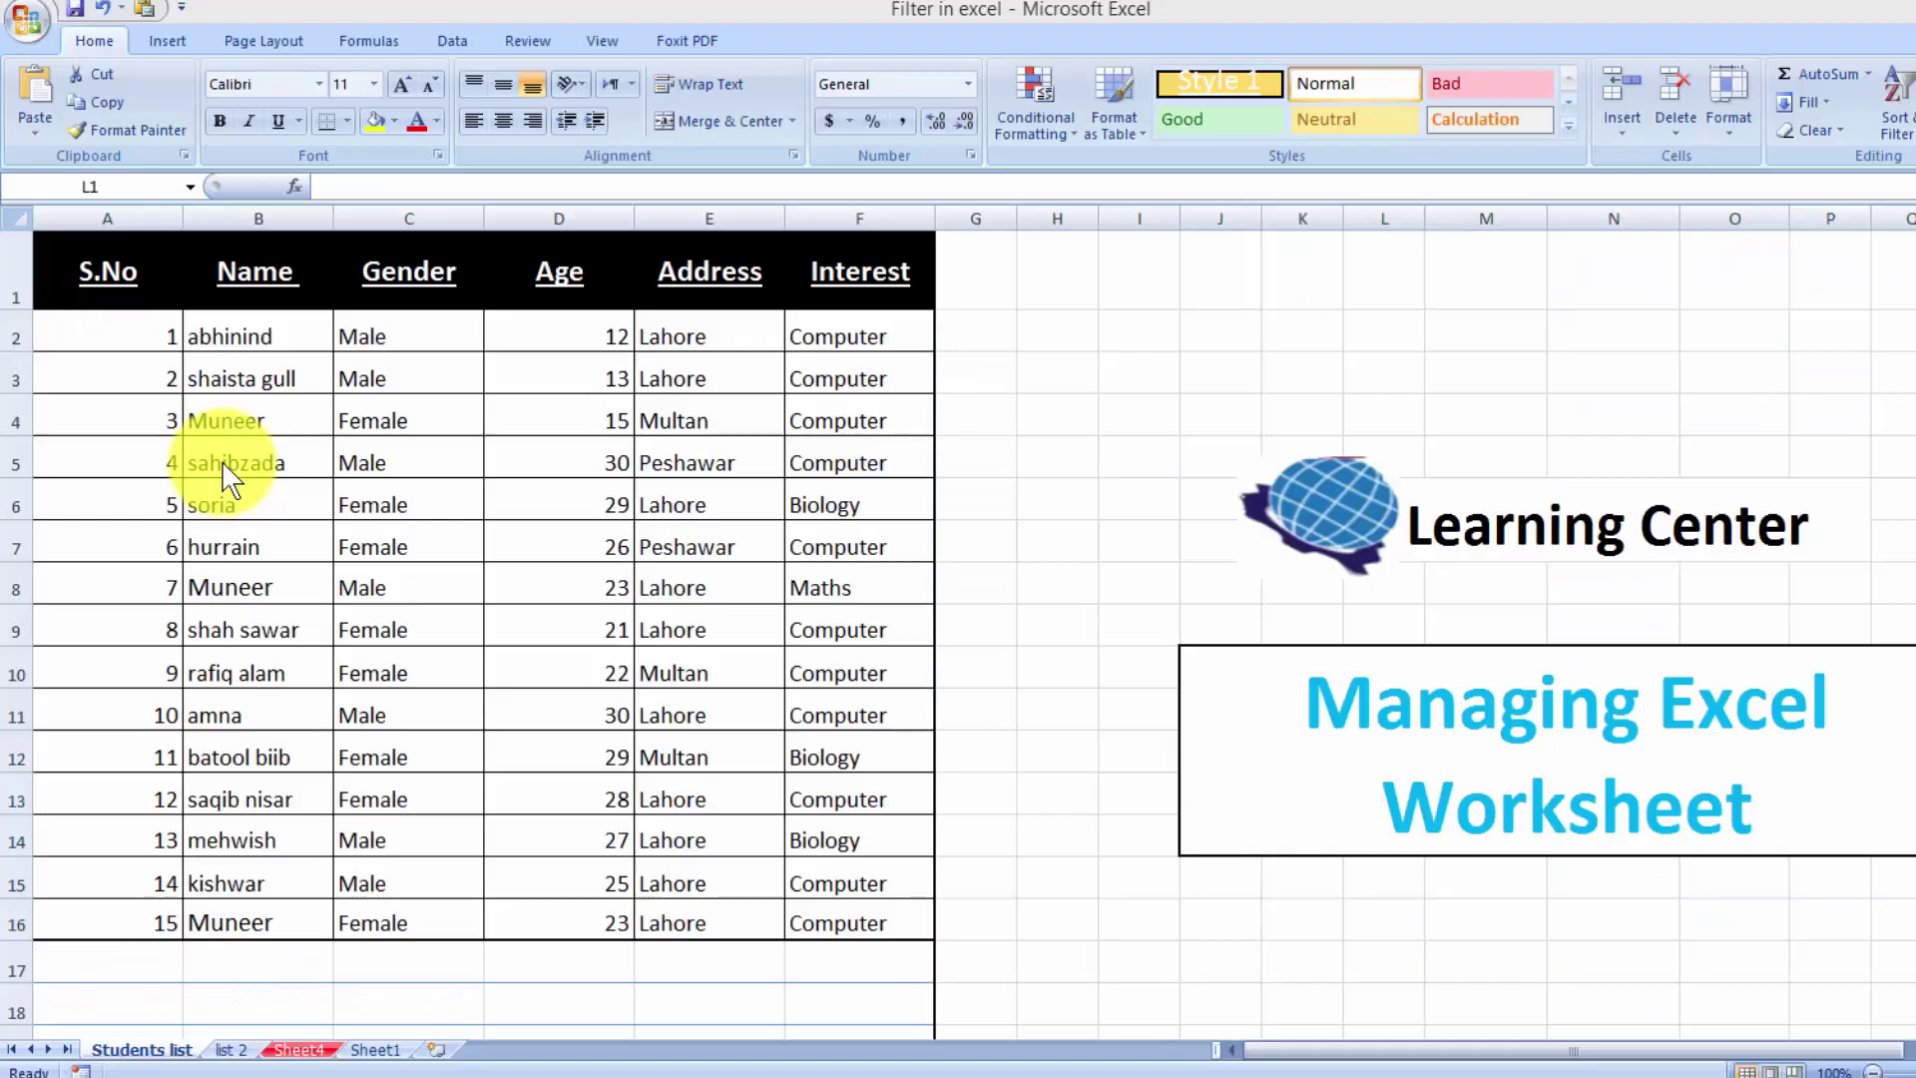
click(16, 420)
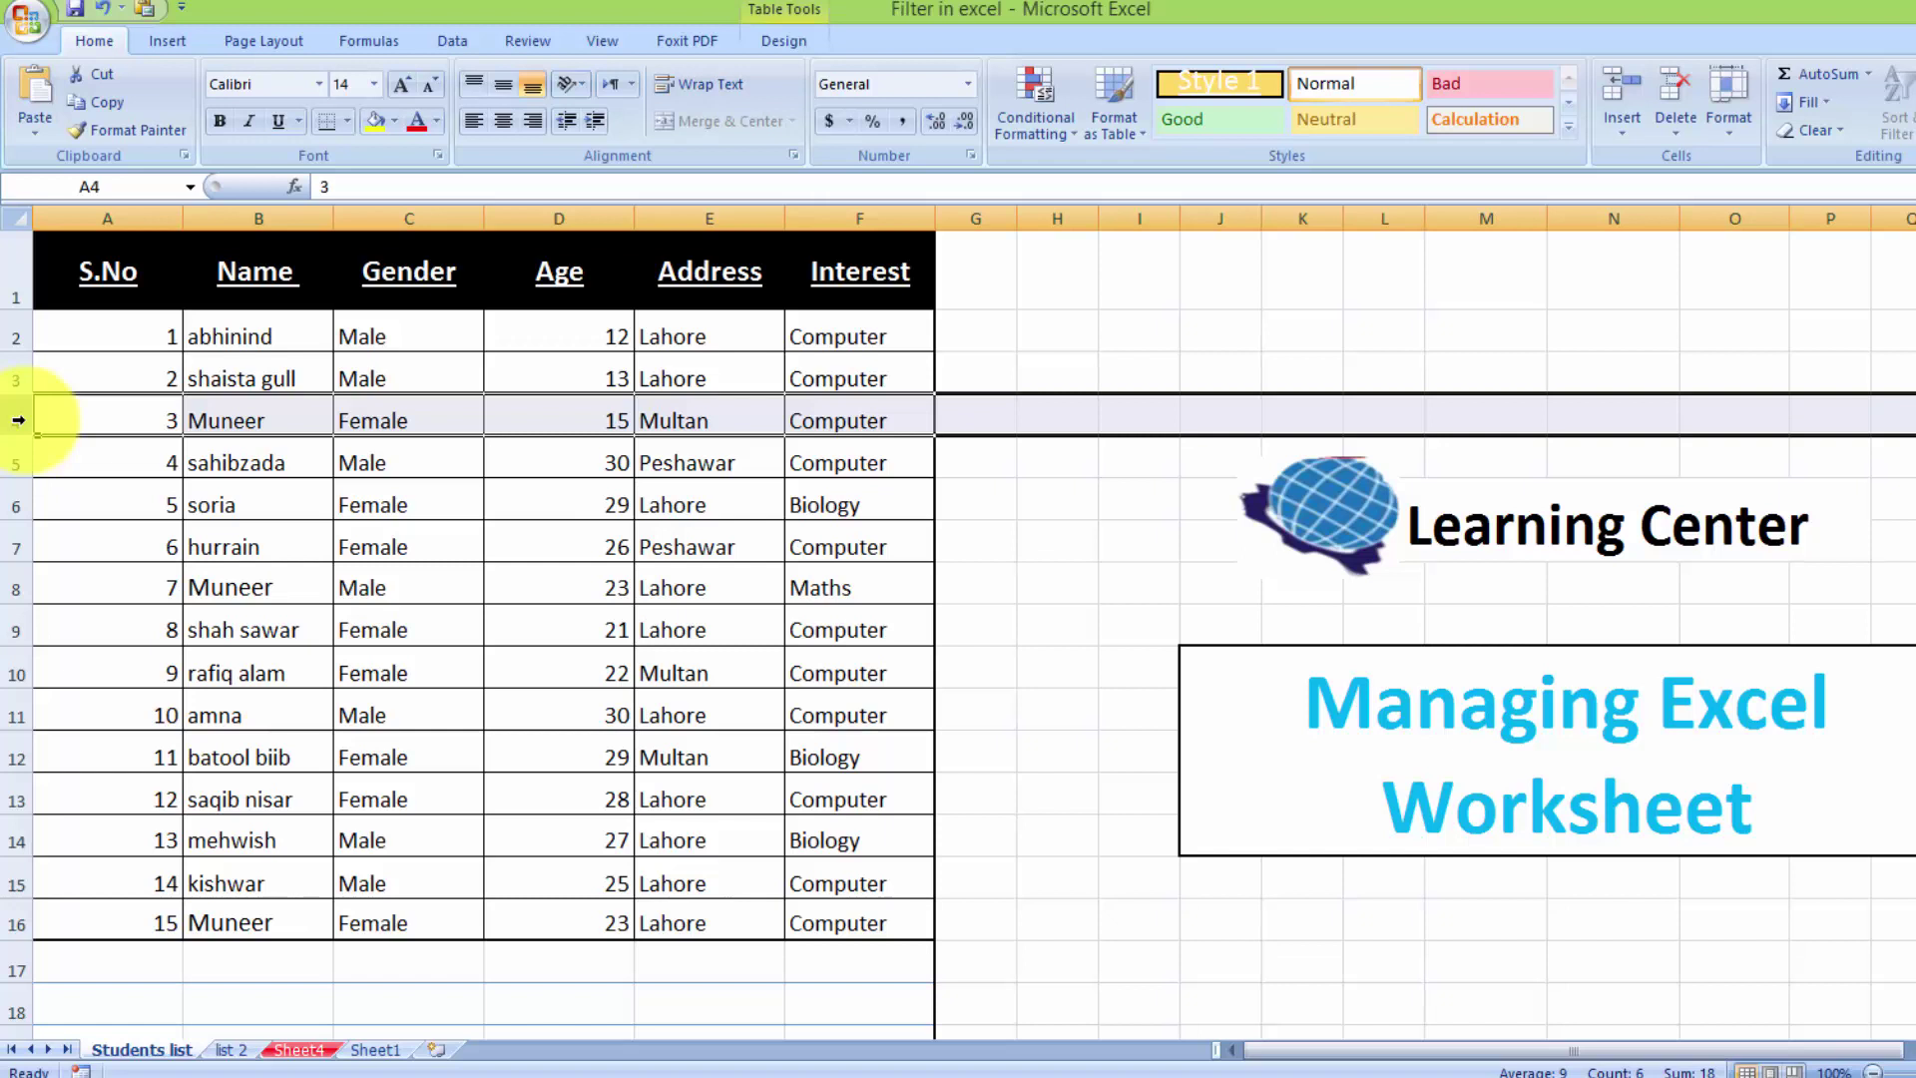
right_click(18, 420)
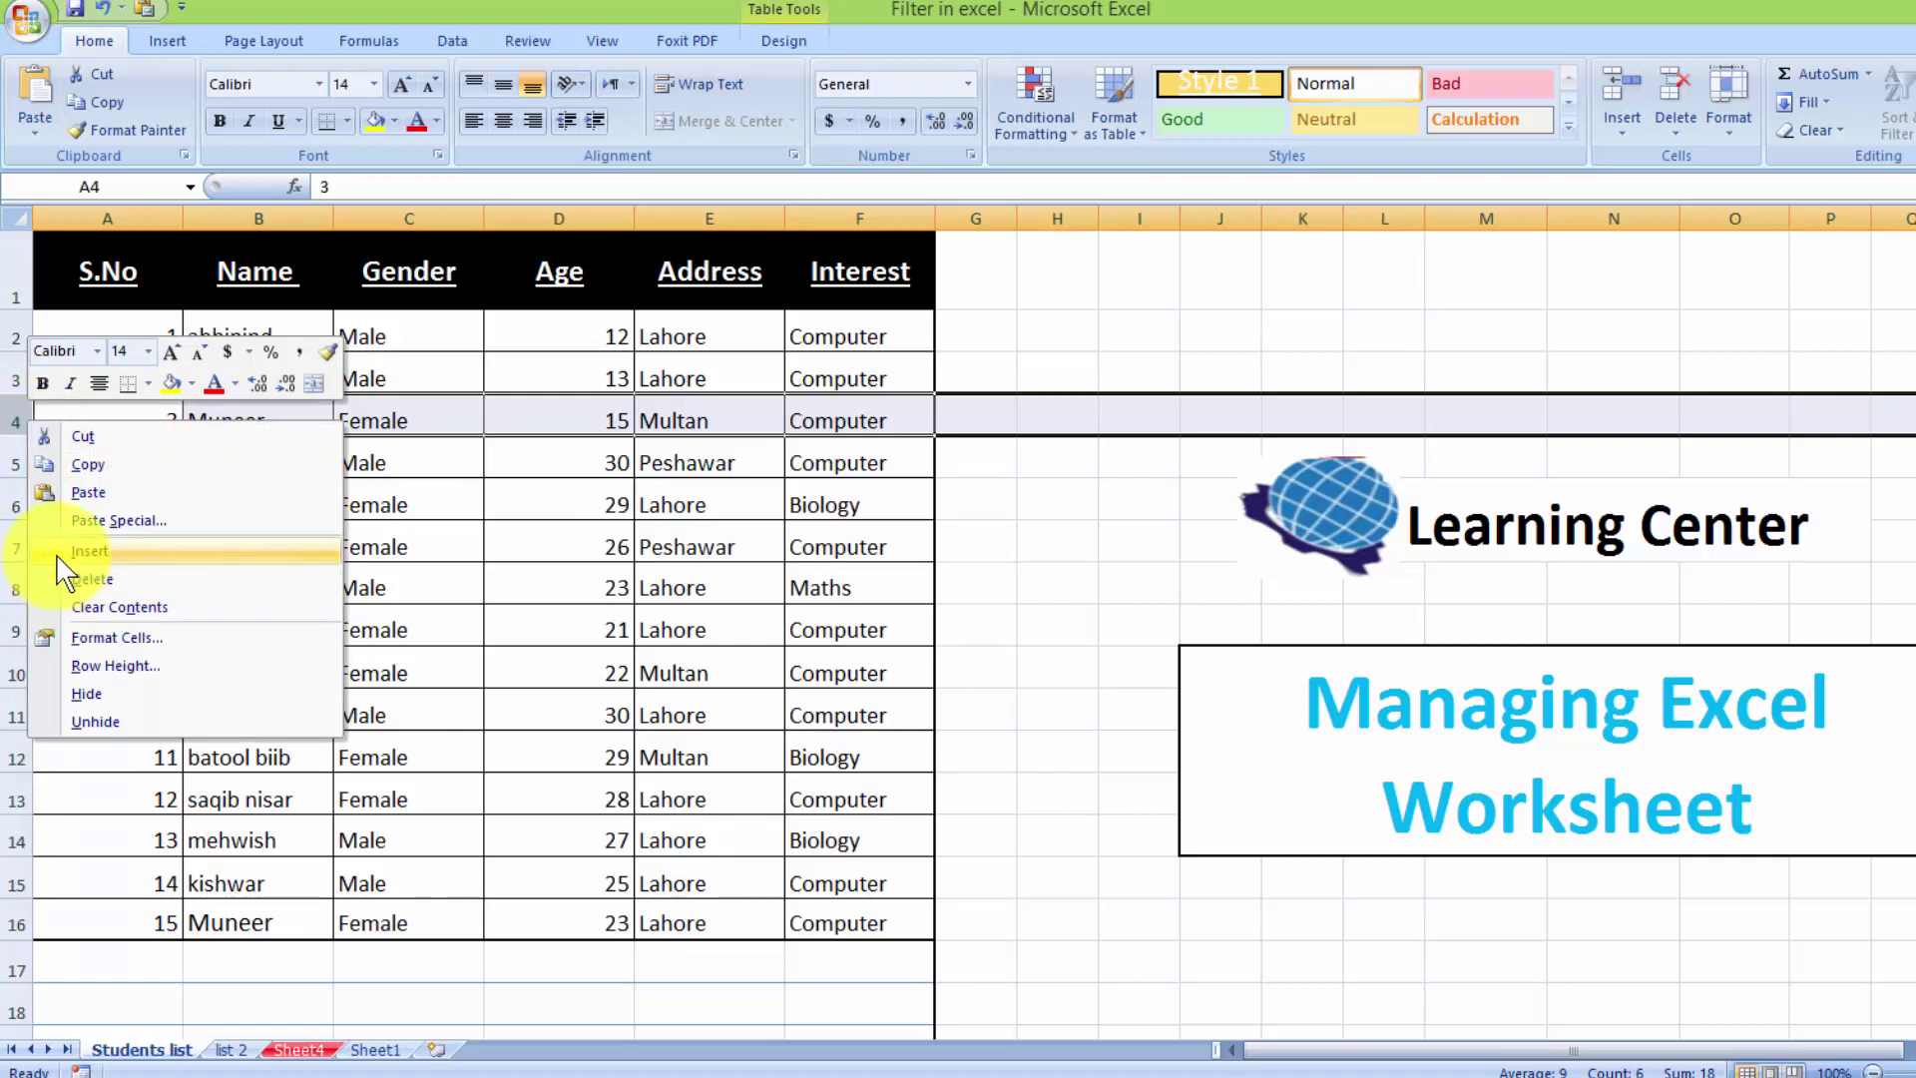
click(89, 550)
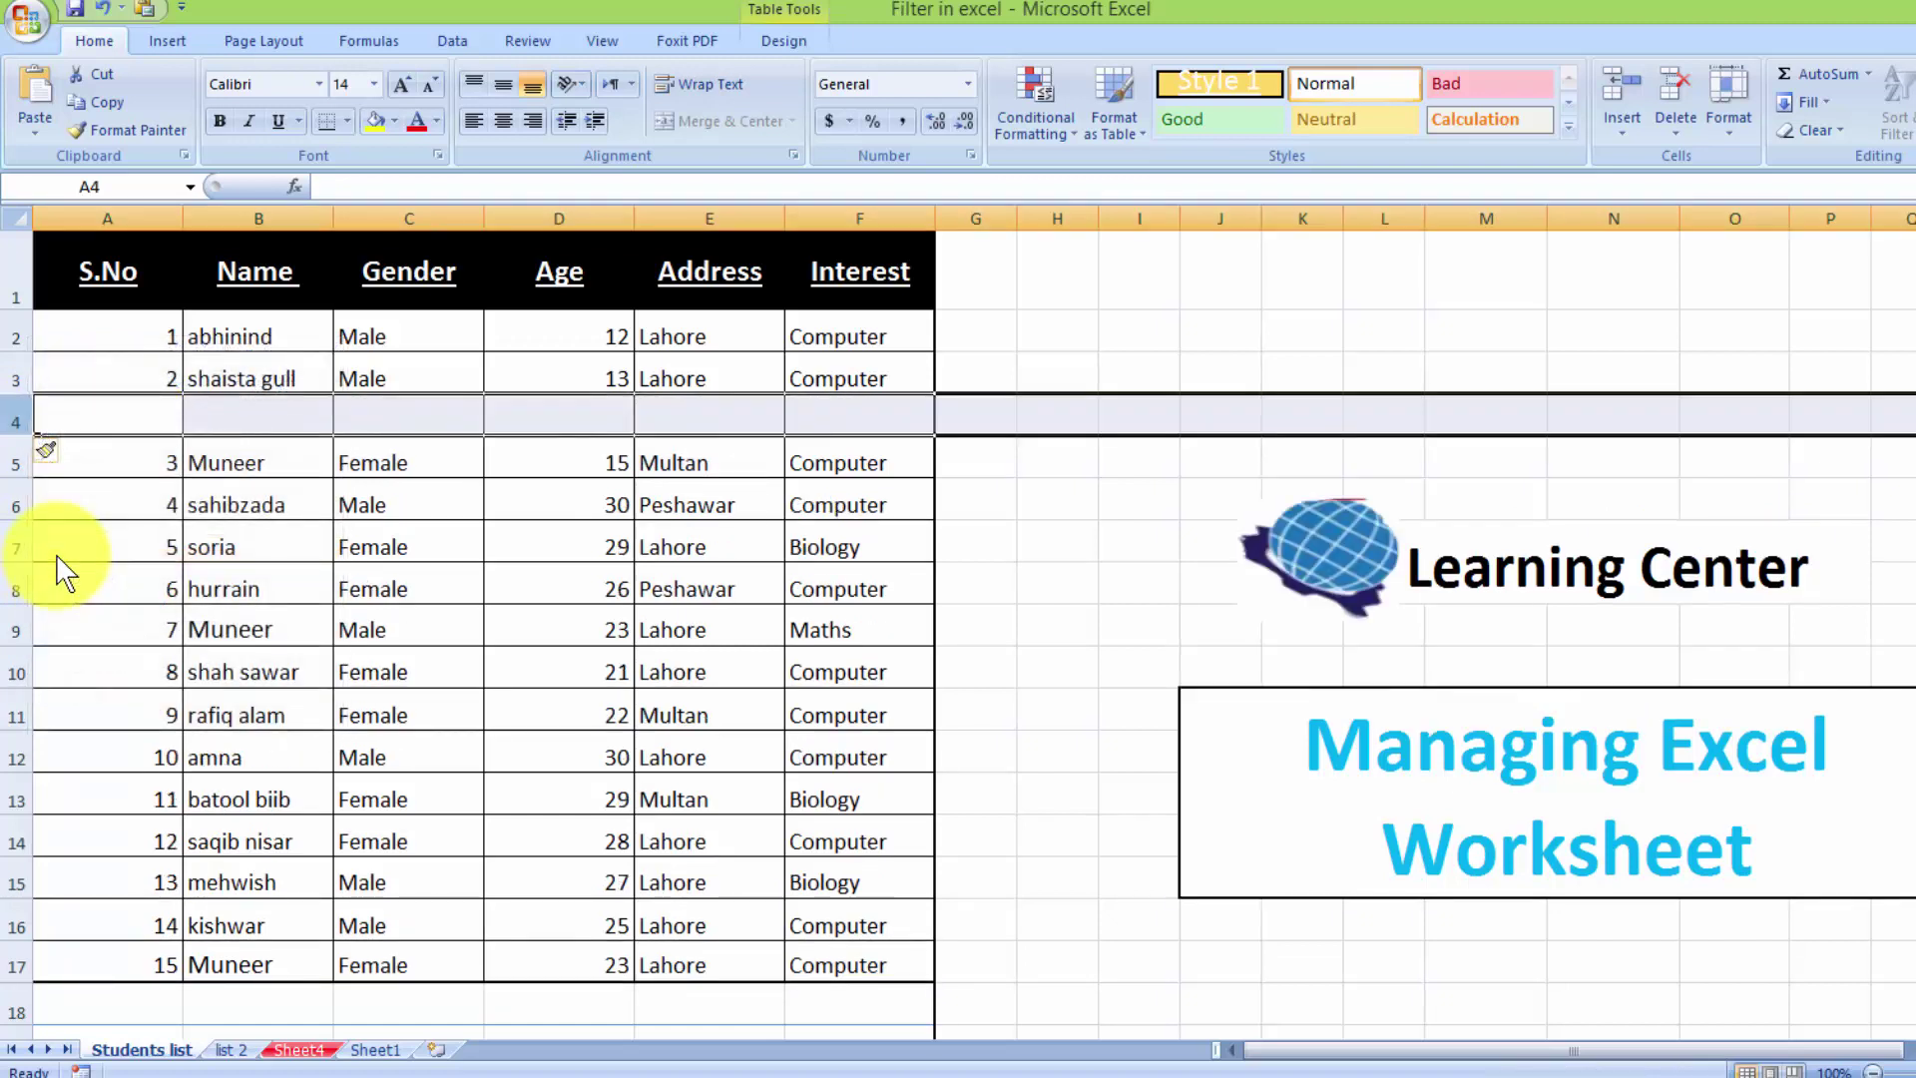
key(ctrl+z)
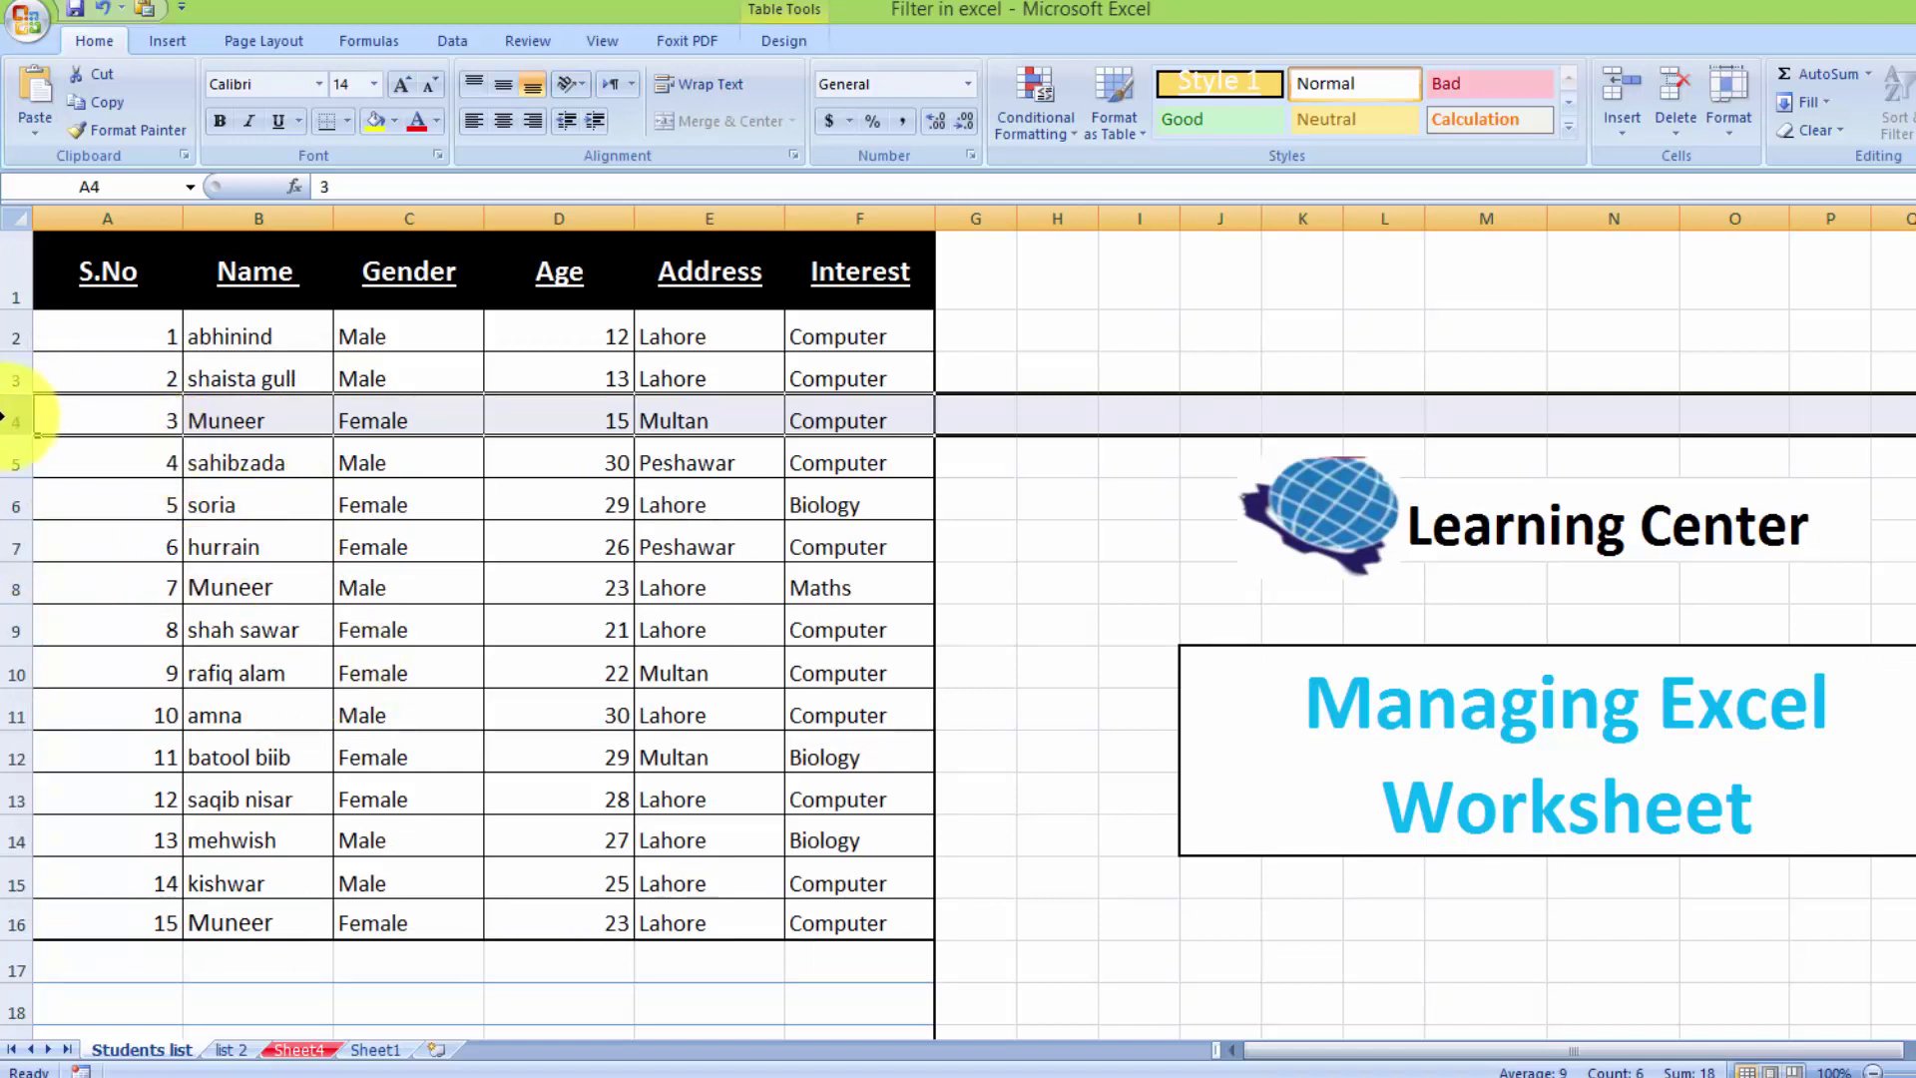
drag(7, 413, 12, 484)
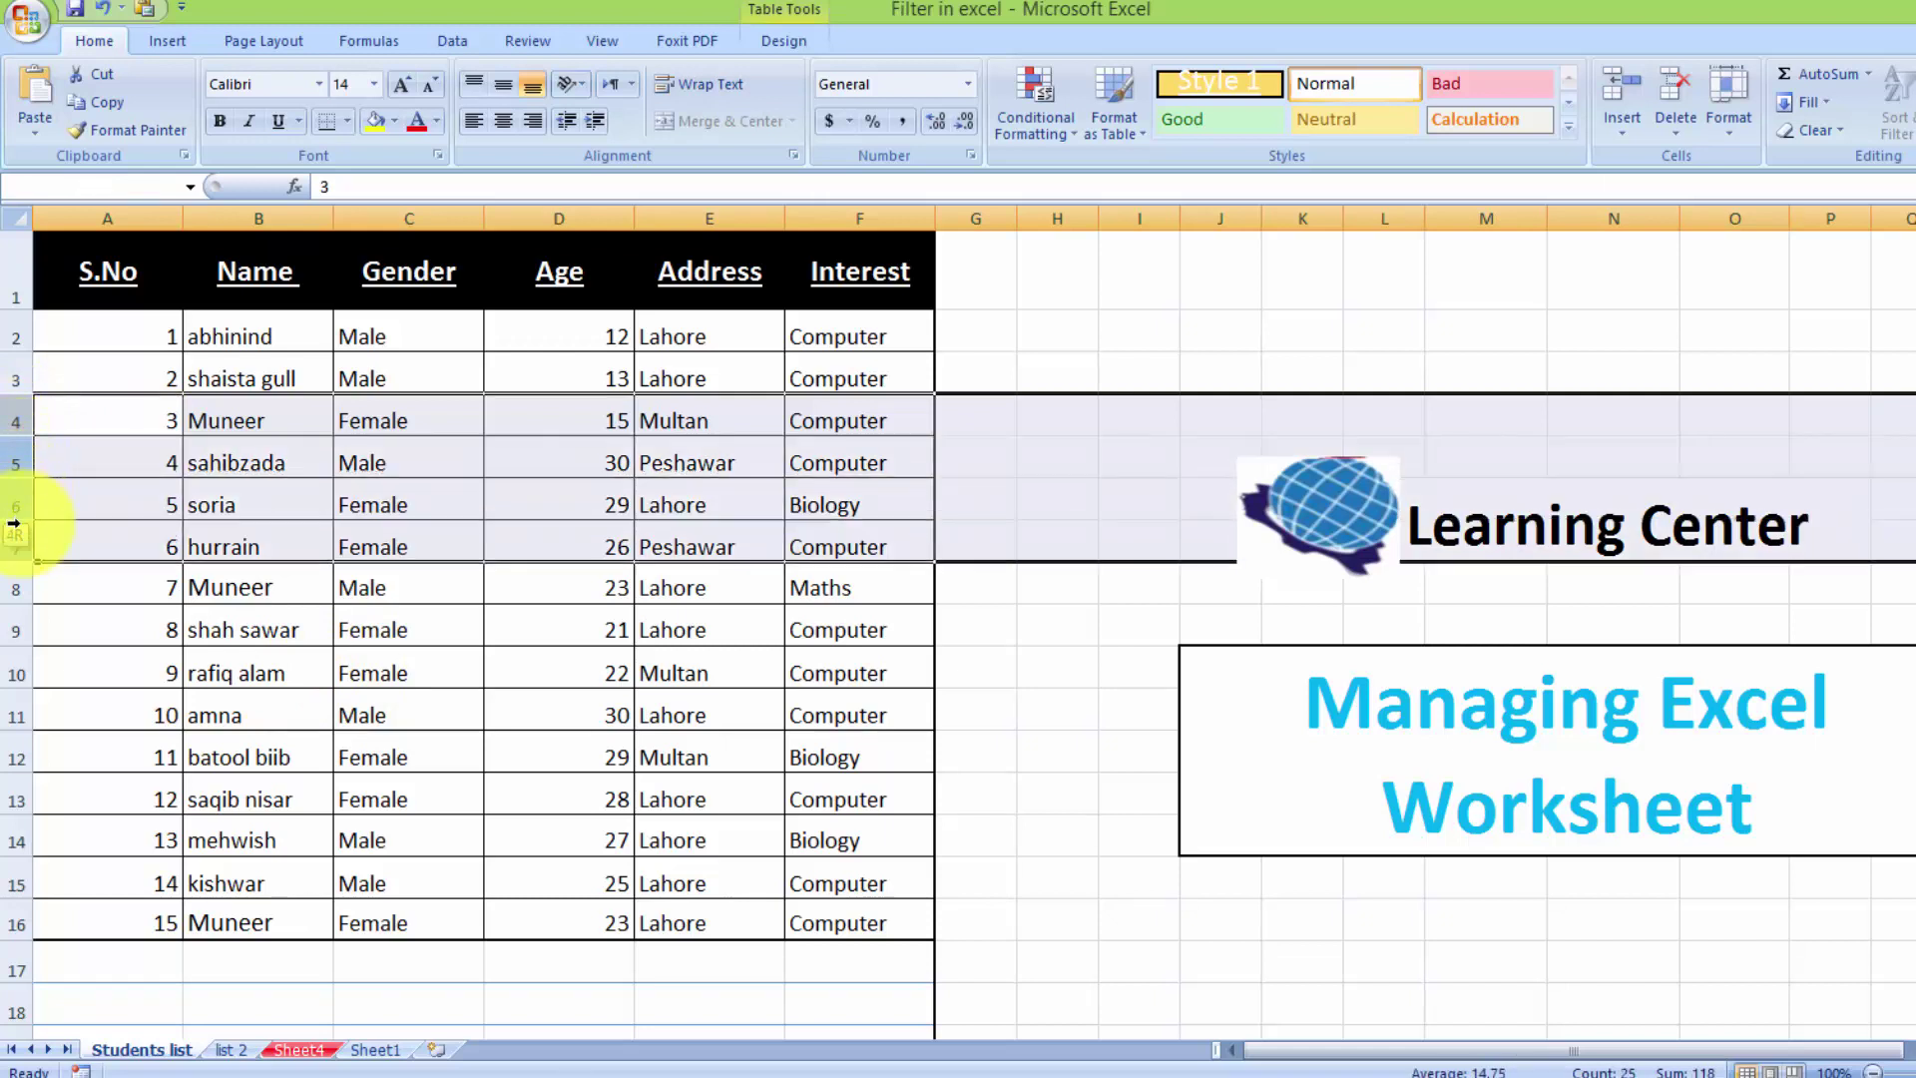
drag(12, 484, 14, 527)
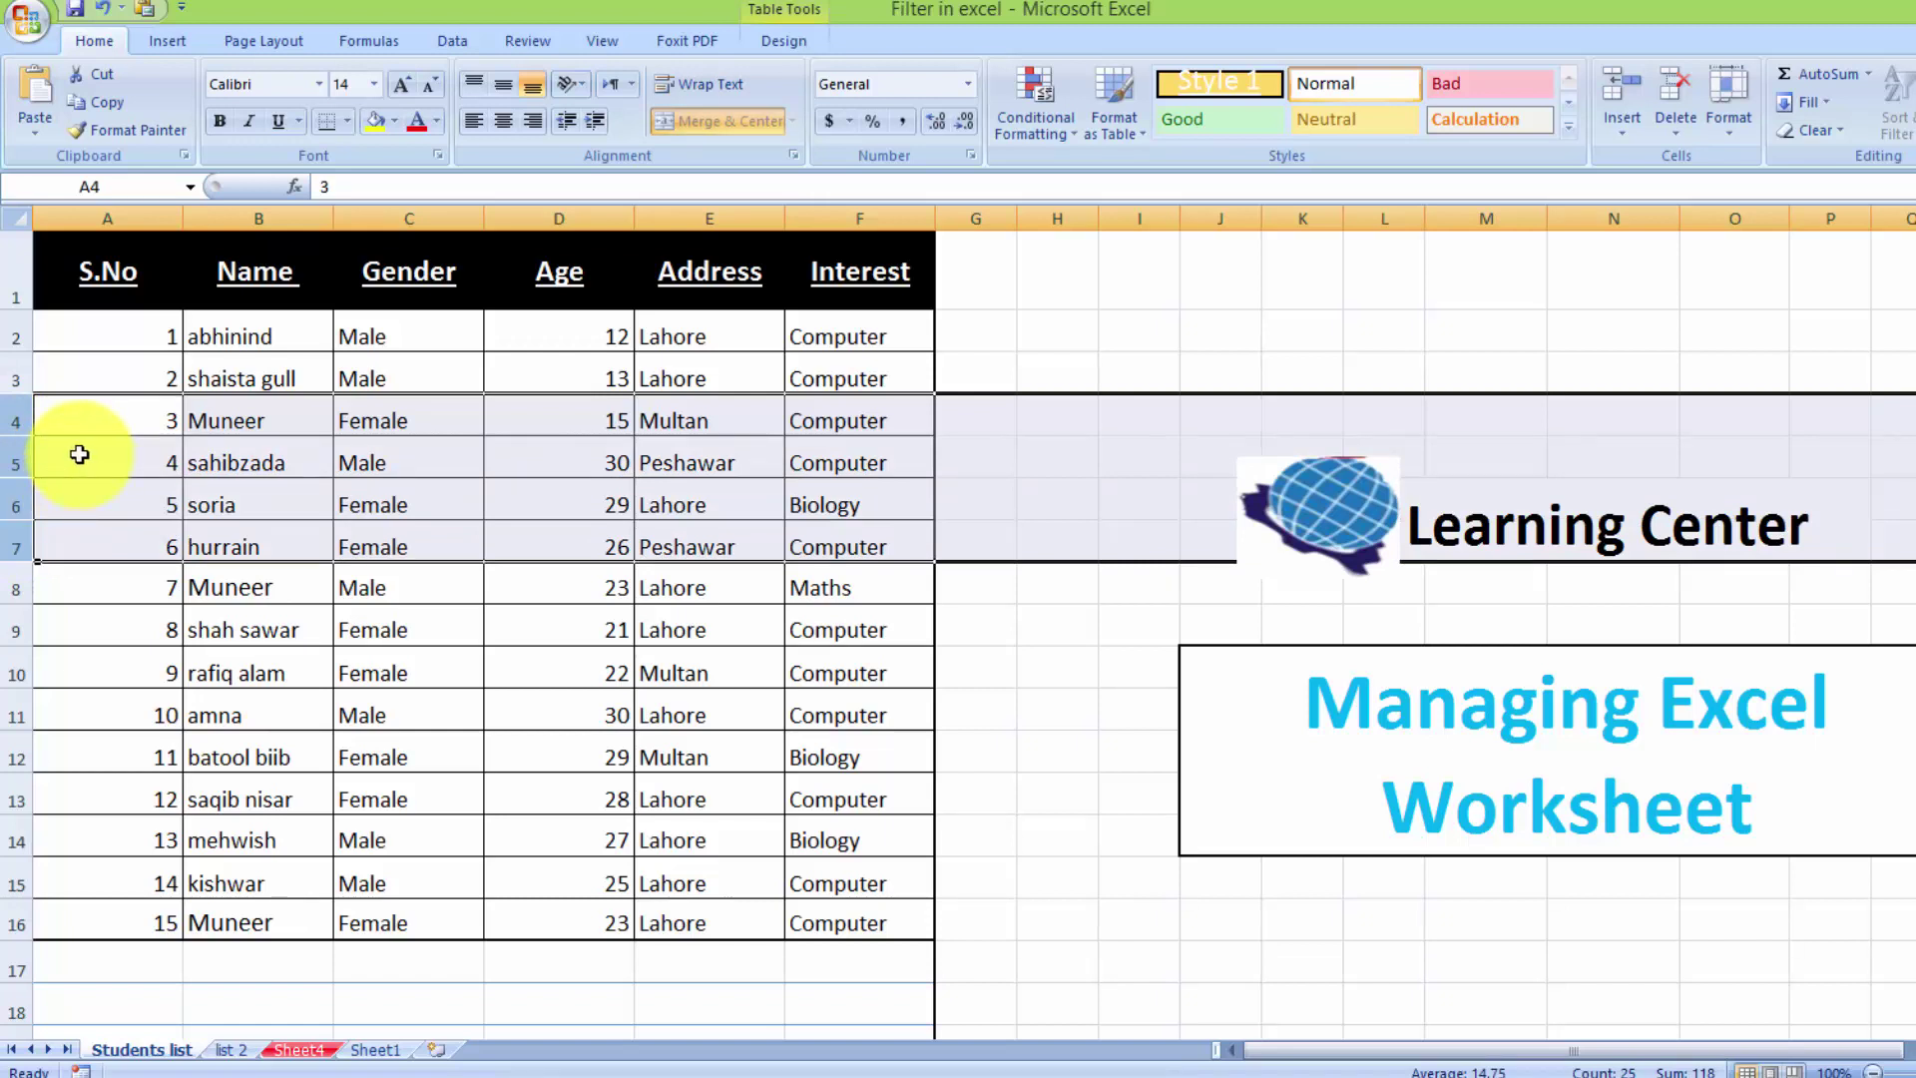
right_click(80, 454)
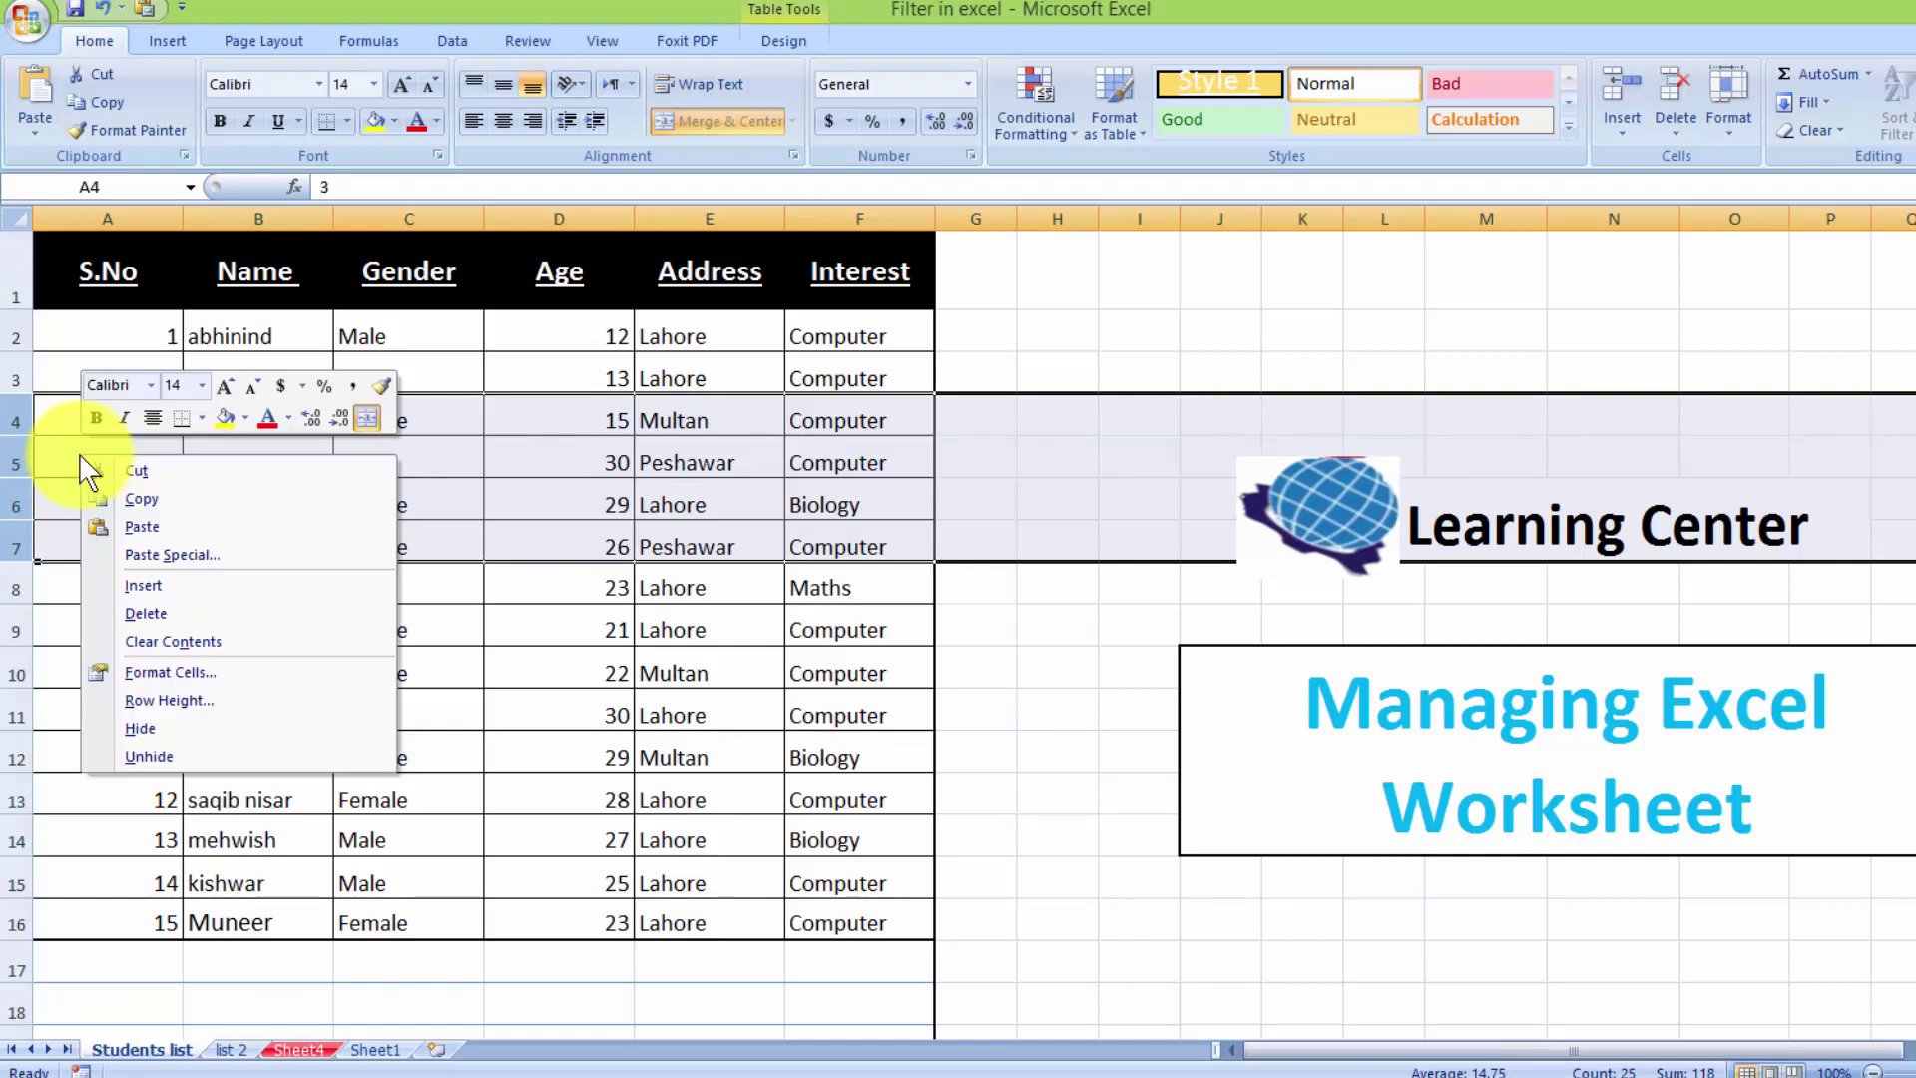
click(124, 585)
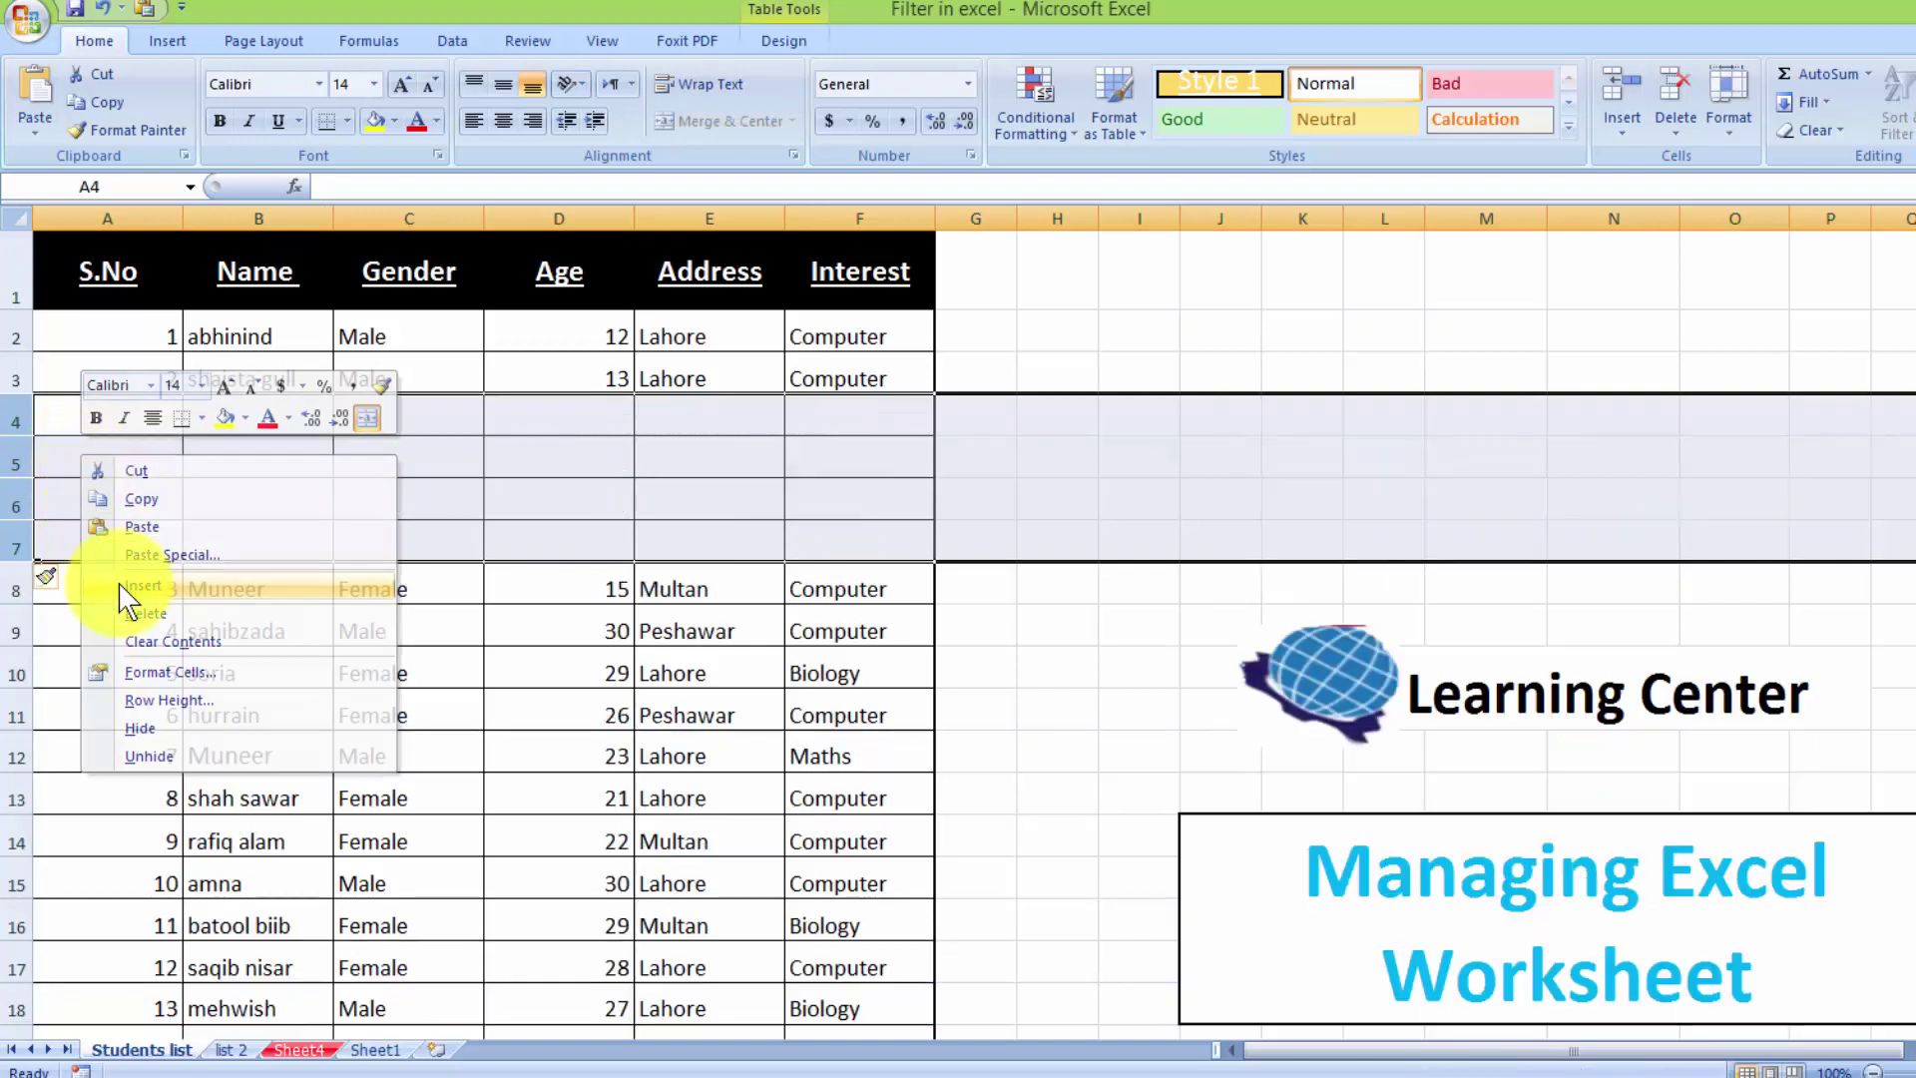
click(134, 345)
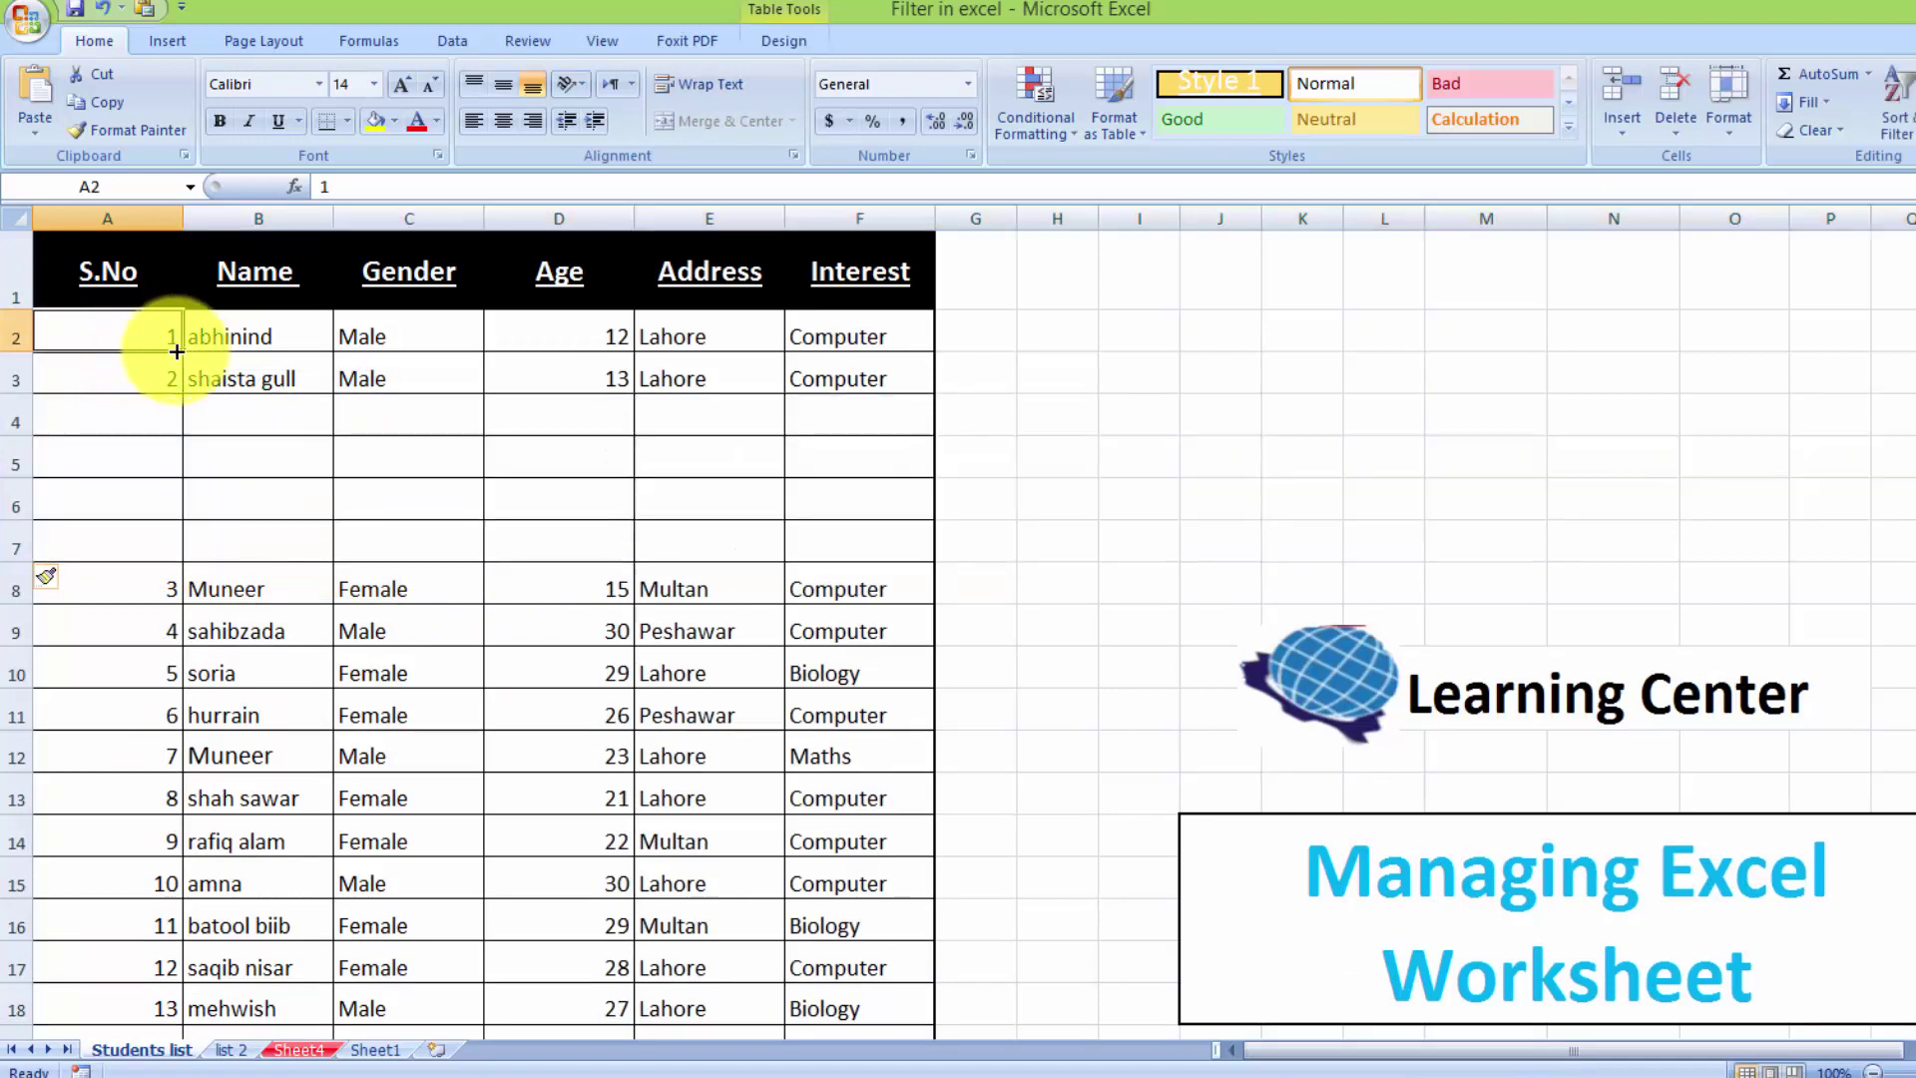
drag(147, 335, 160, 1058)
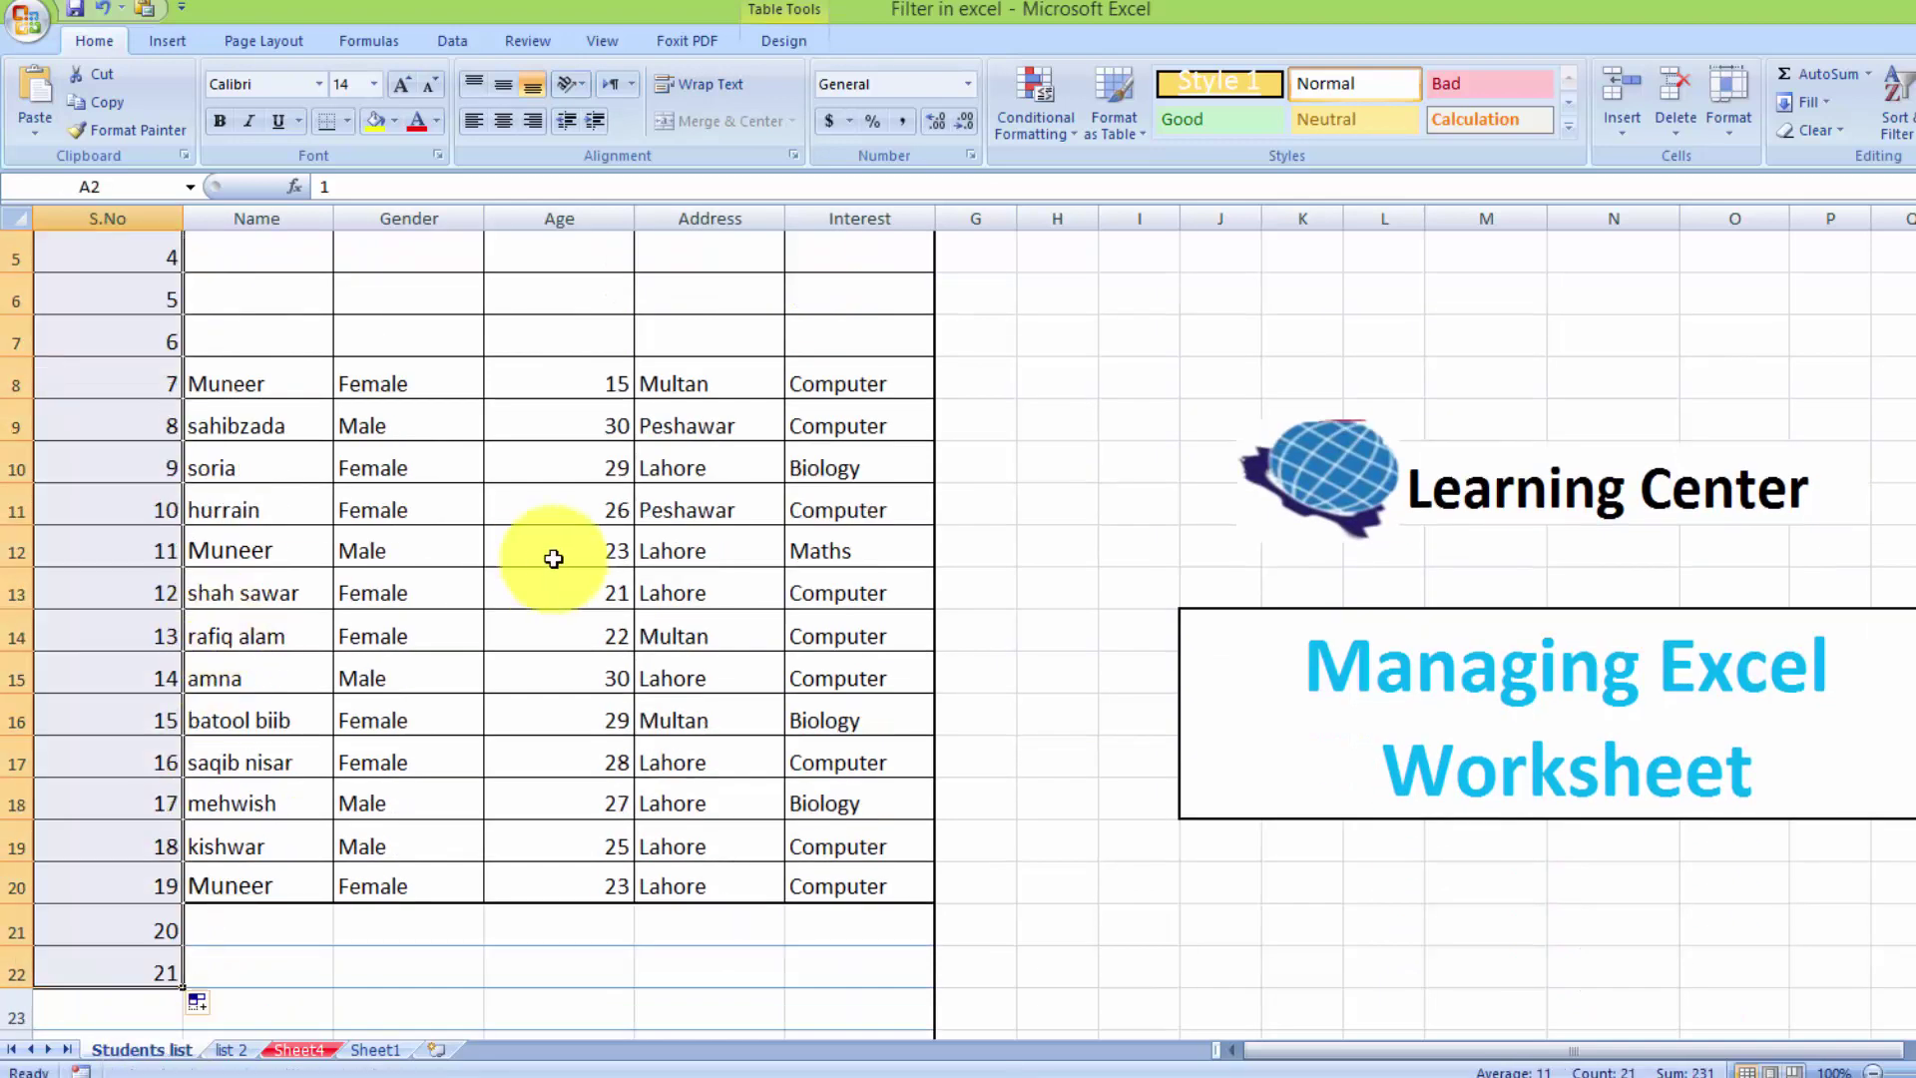
scroll(250, 698, up, 2)
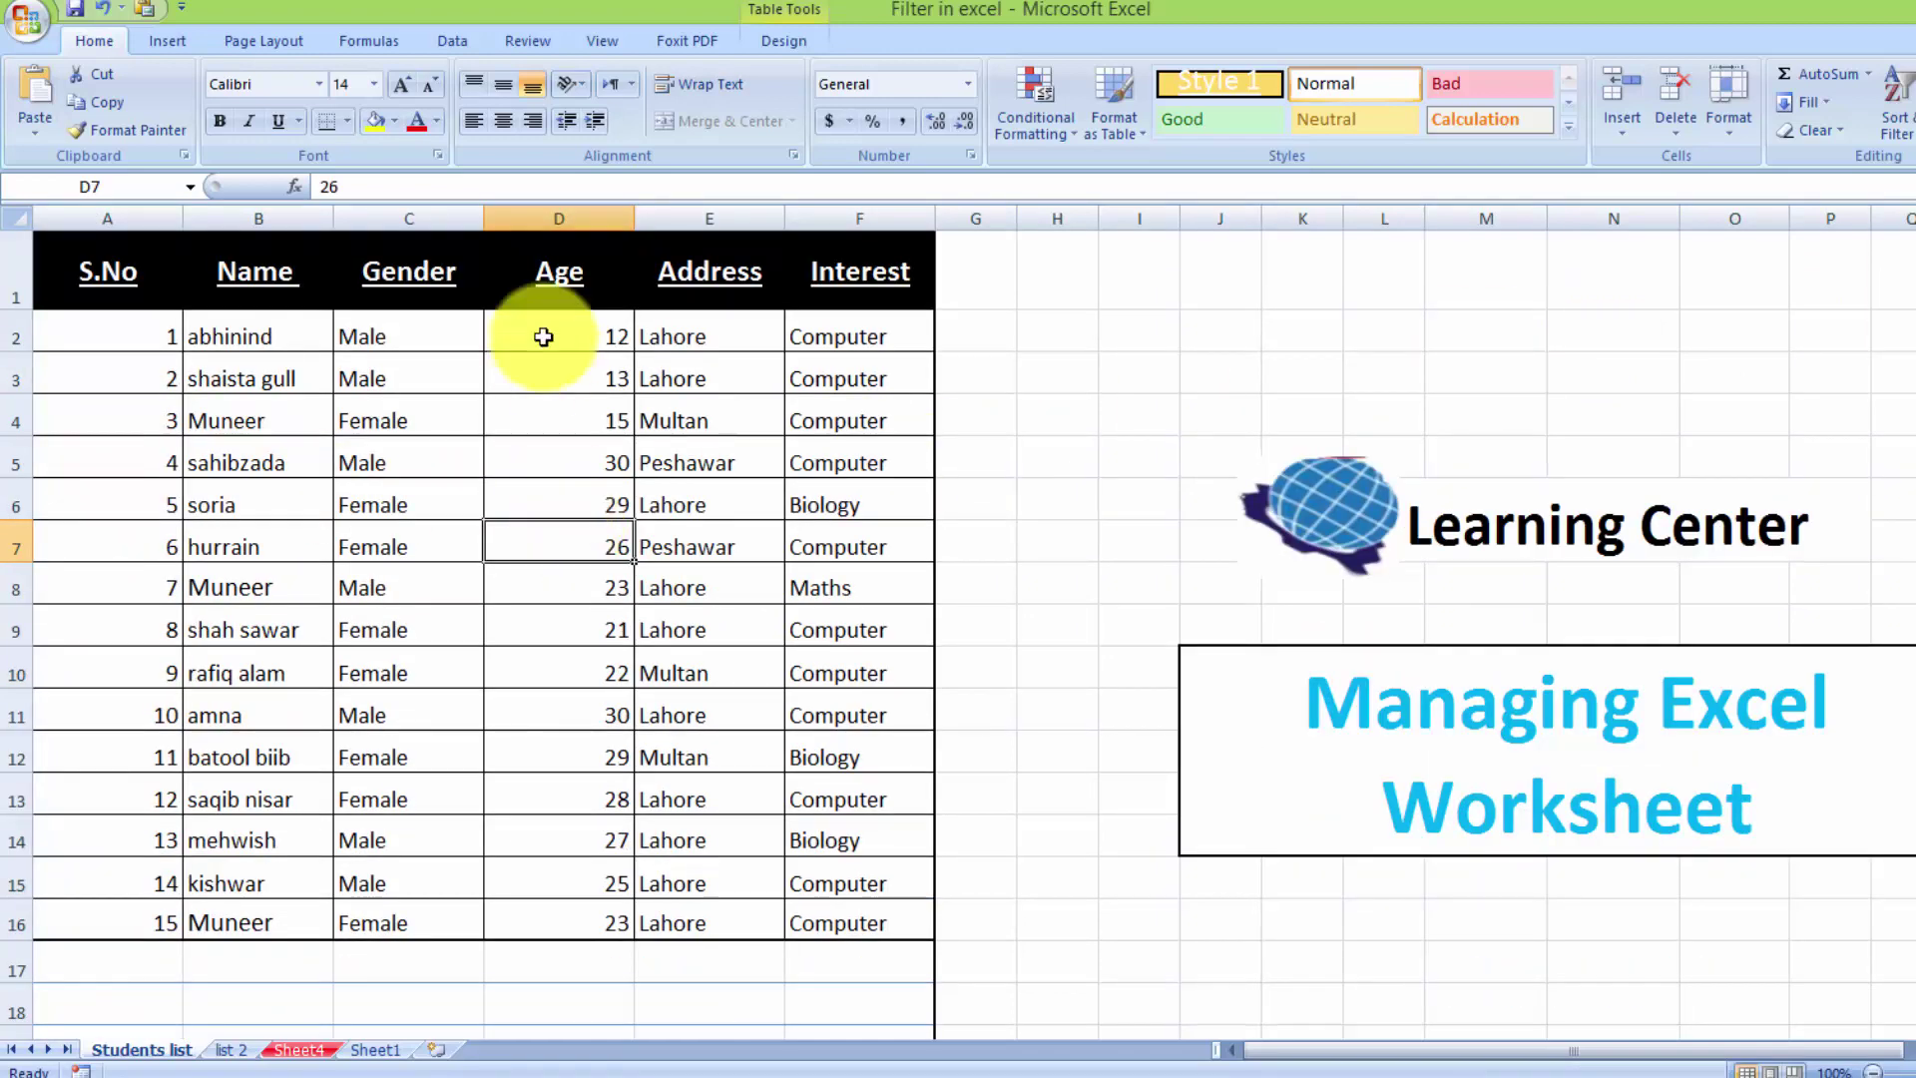
click(586, 207)
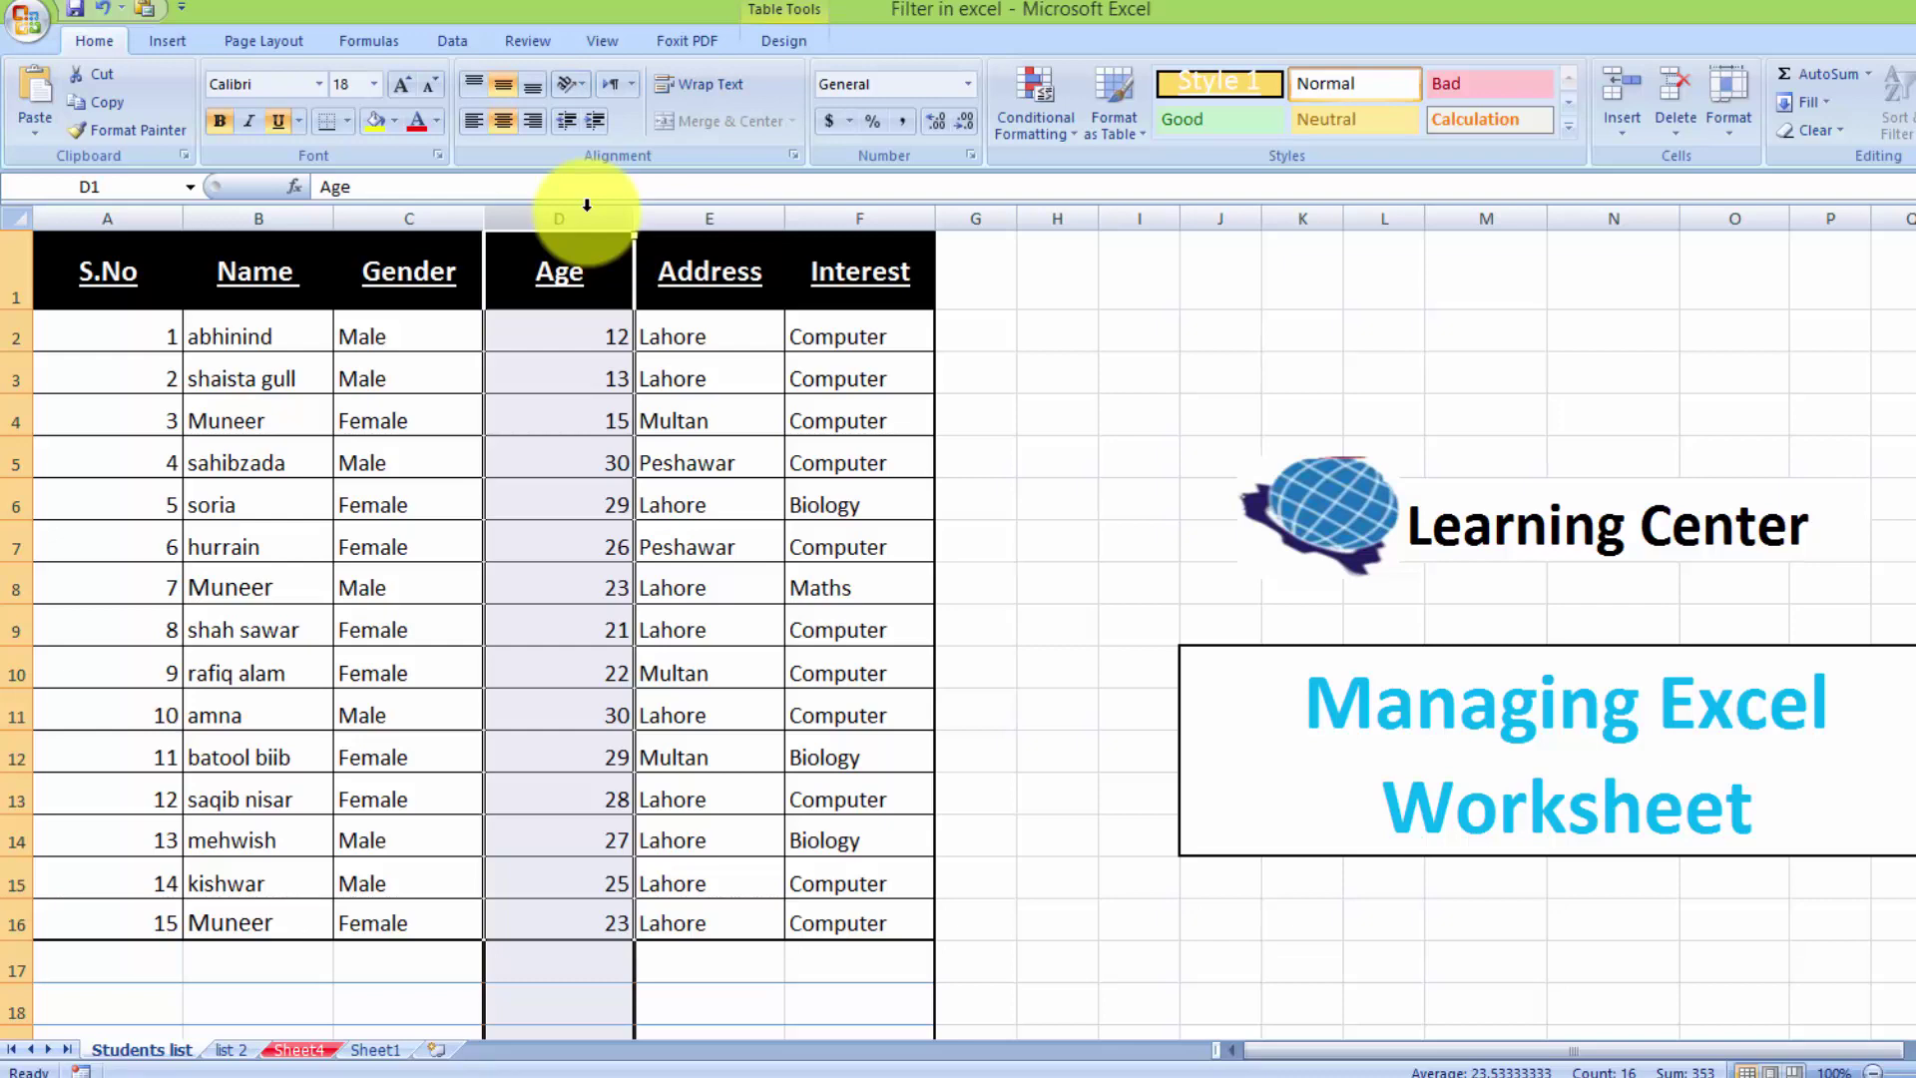
right_click(587, 206)
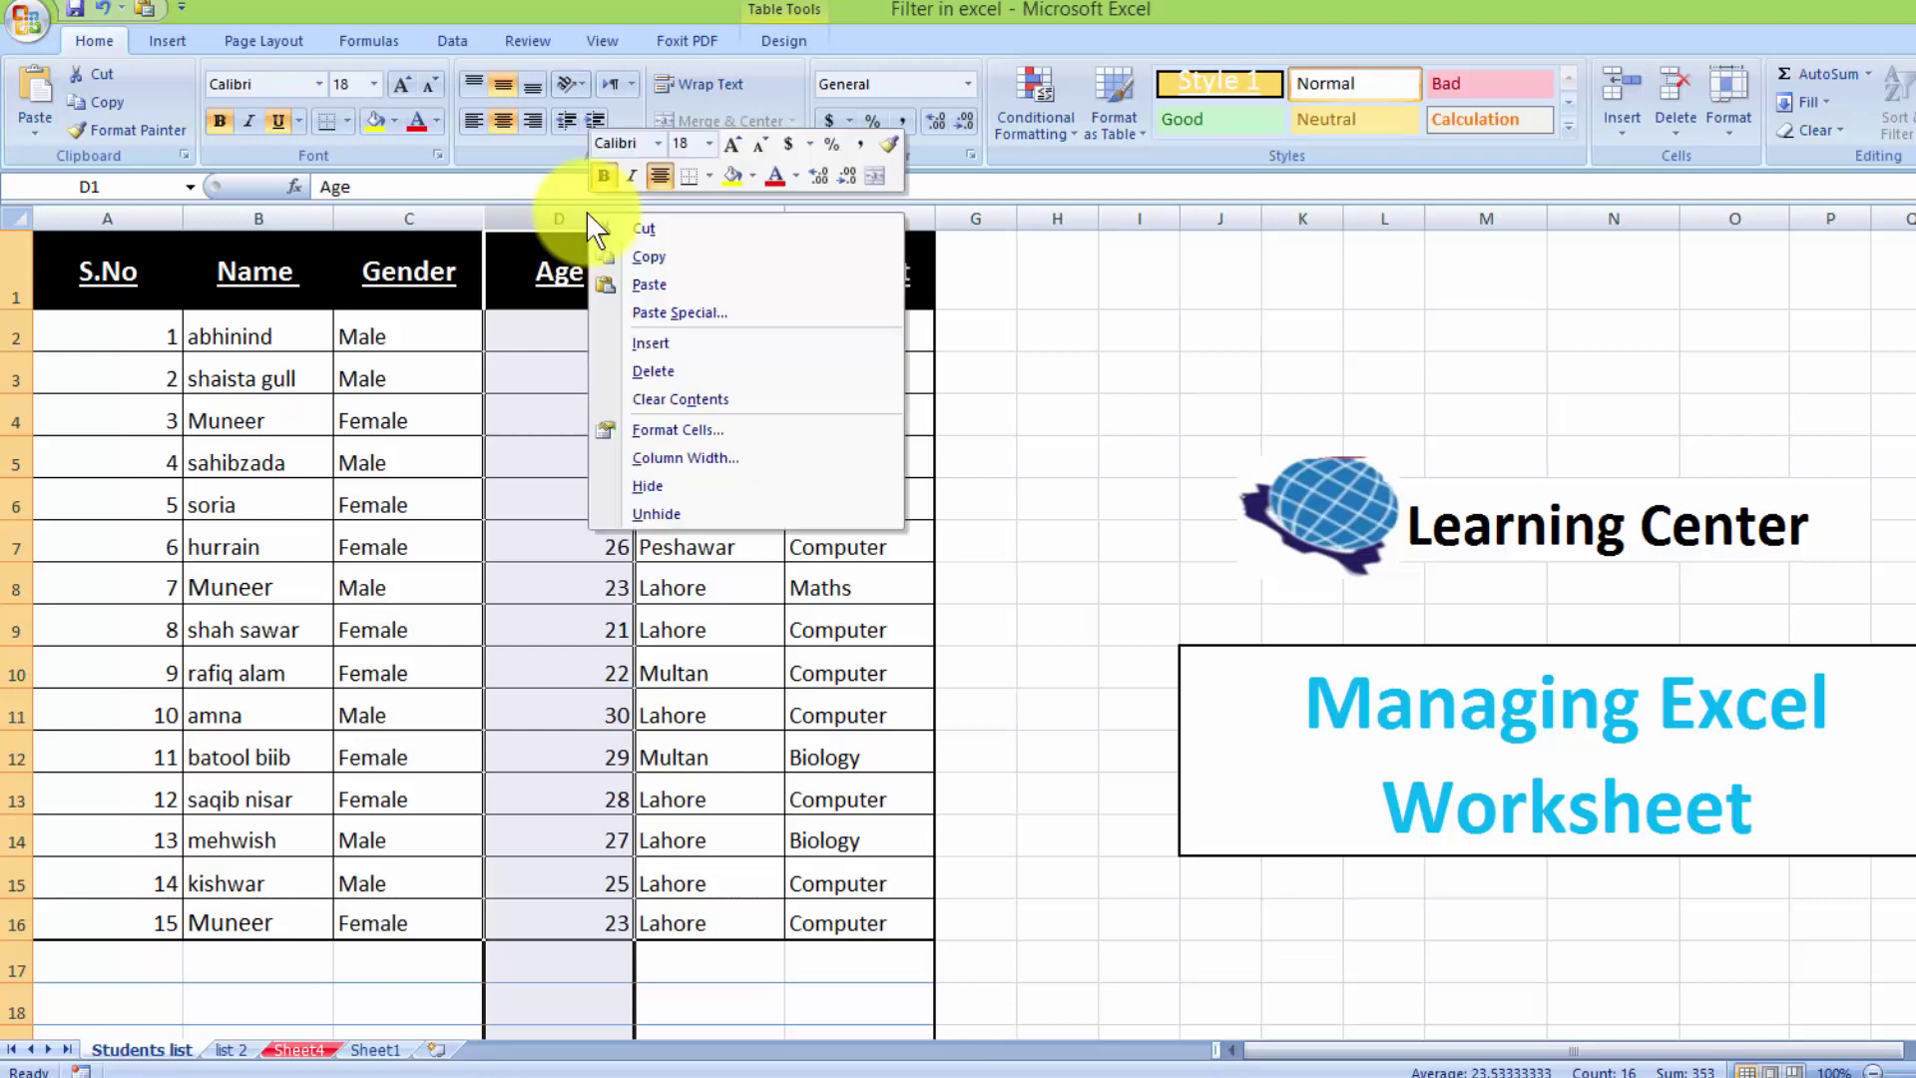
click(644, 344)
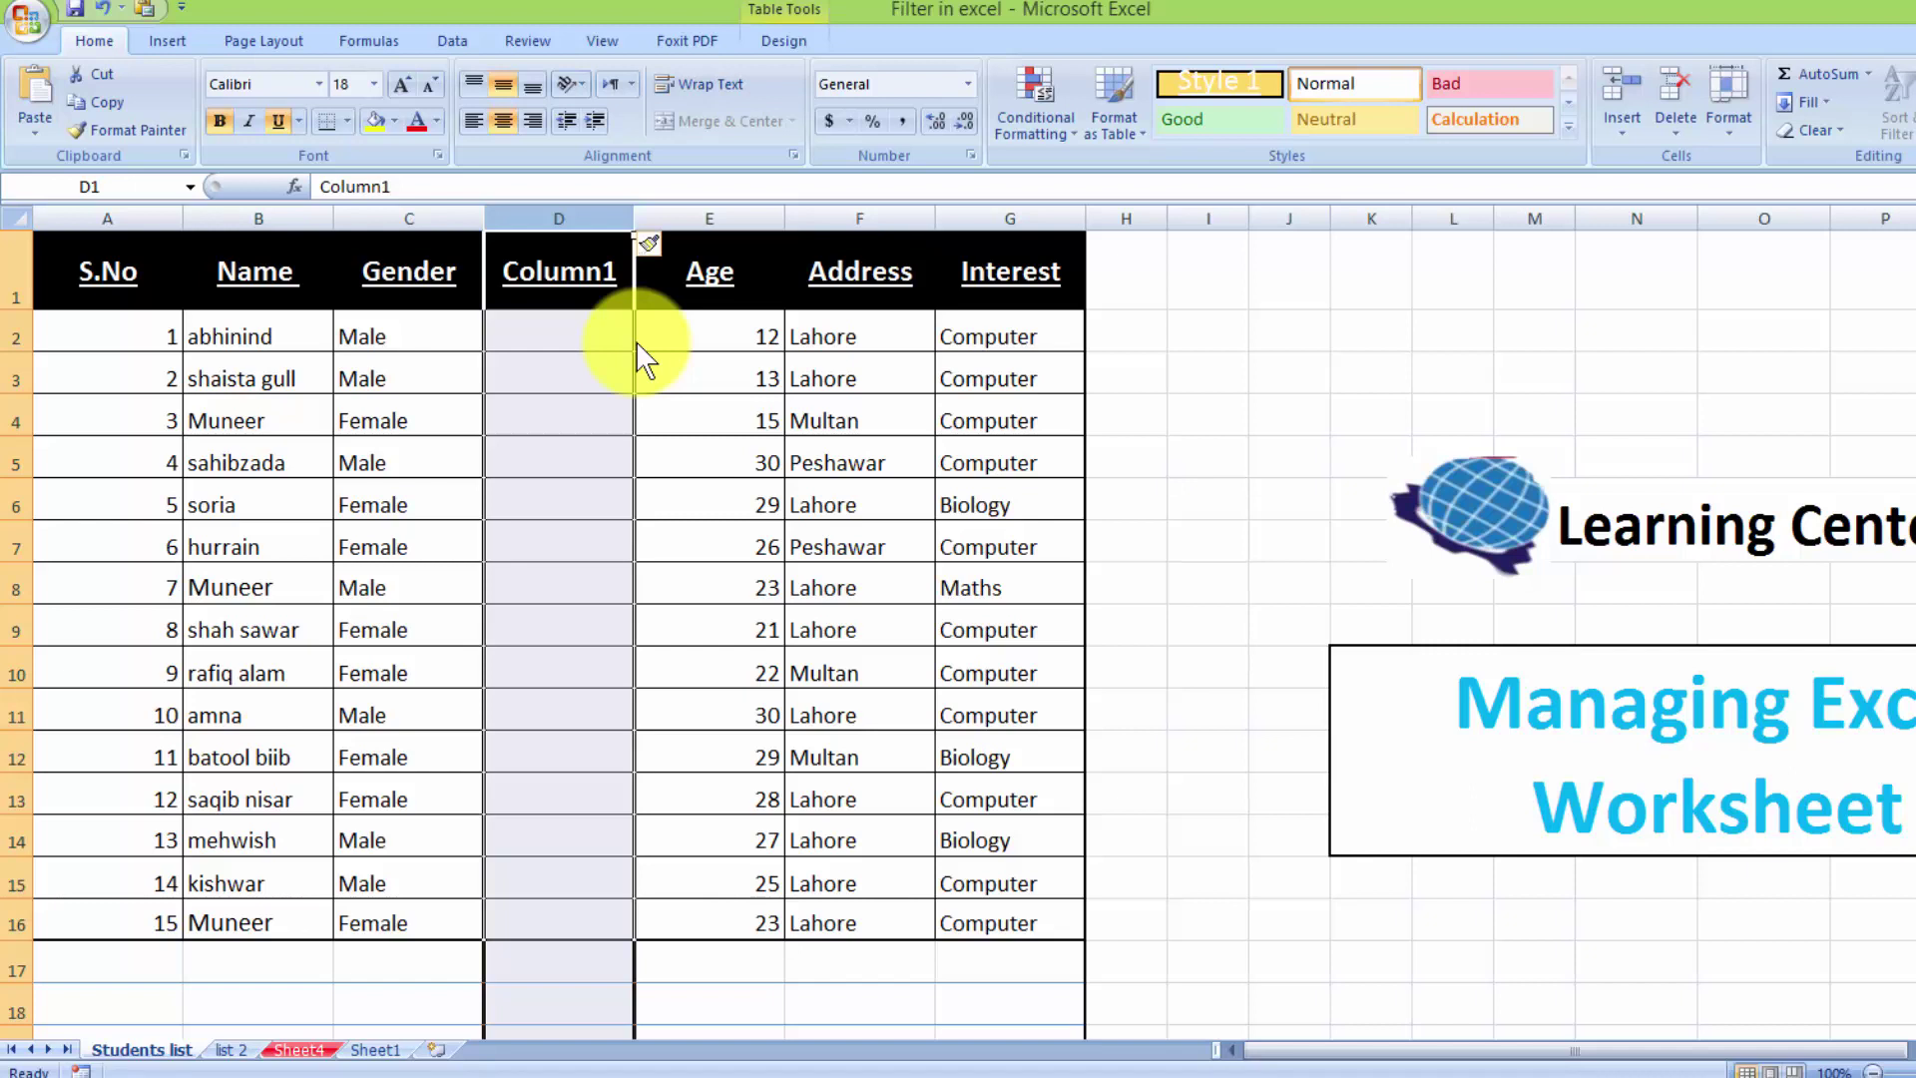
key(ctrl+z)
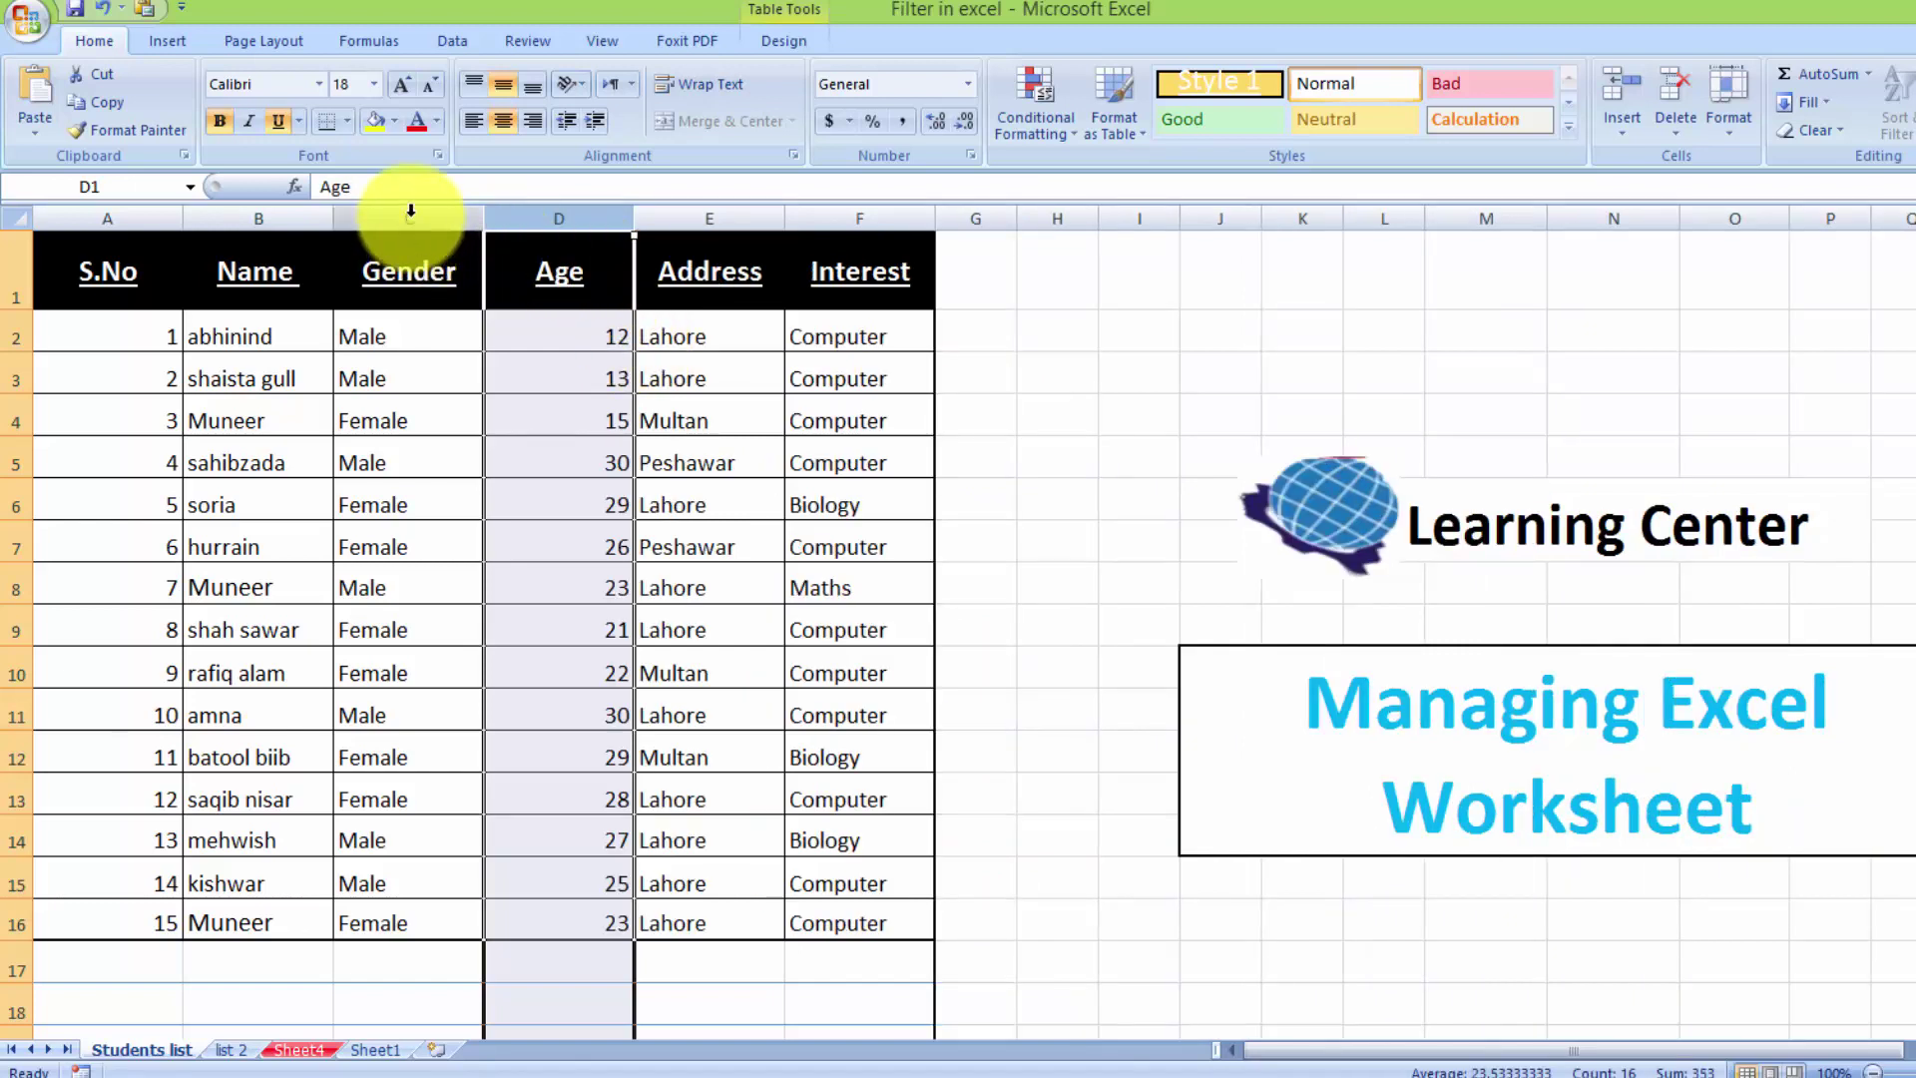
drag(410, 211, 664, 218)
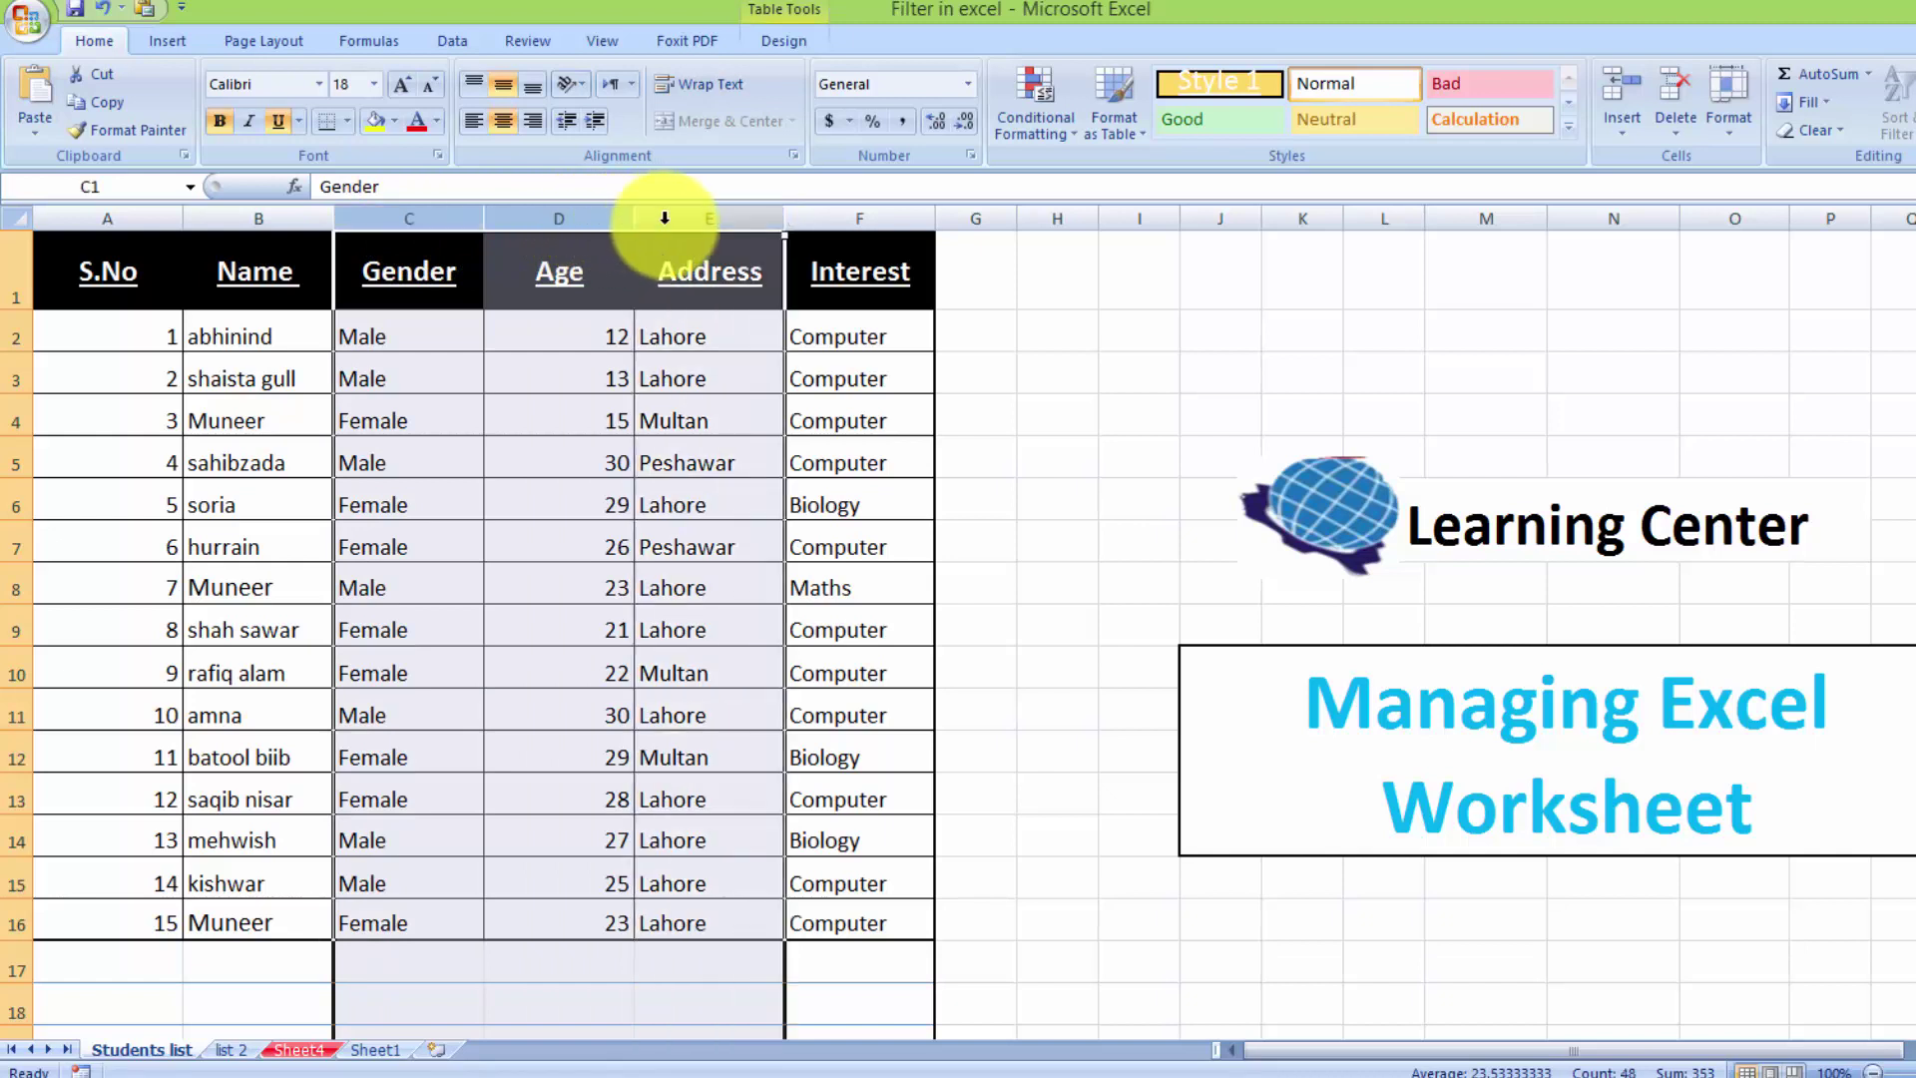
right_click(455, 213)
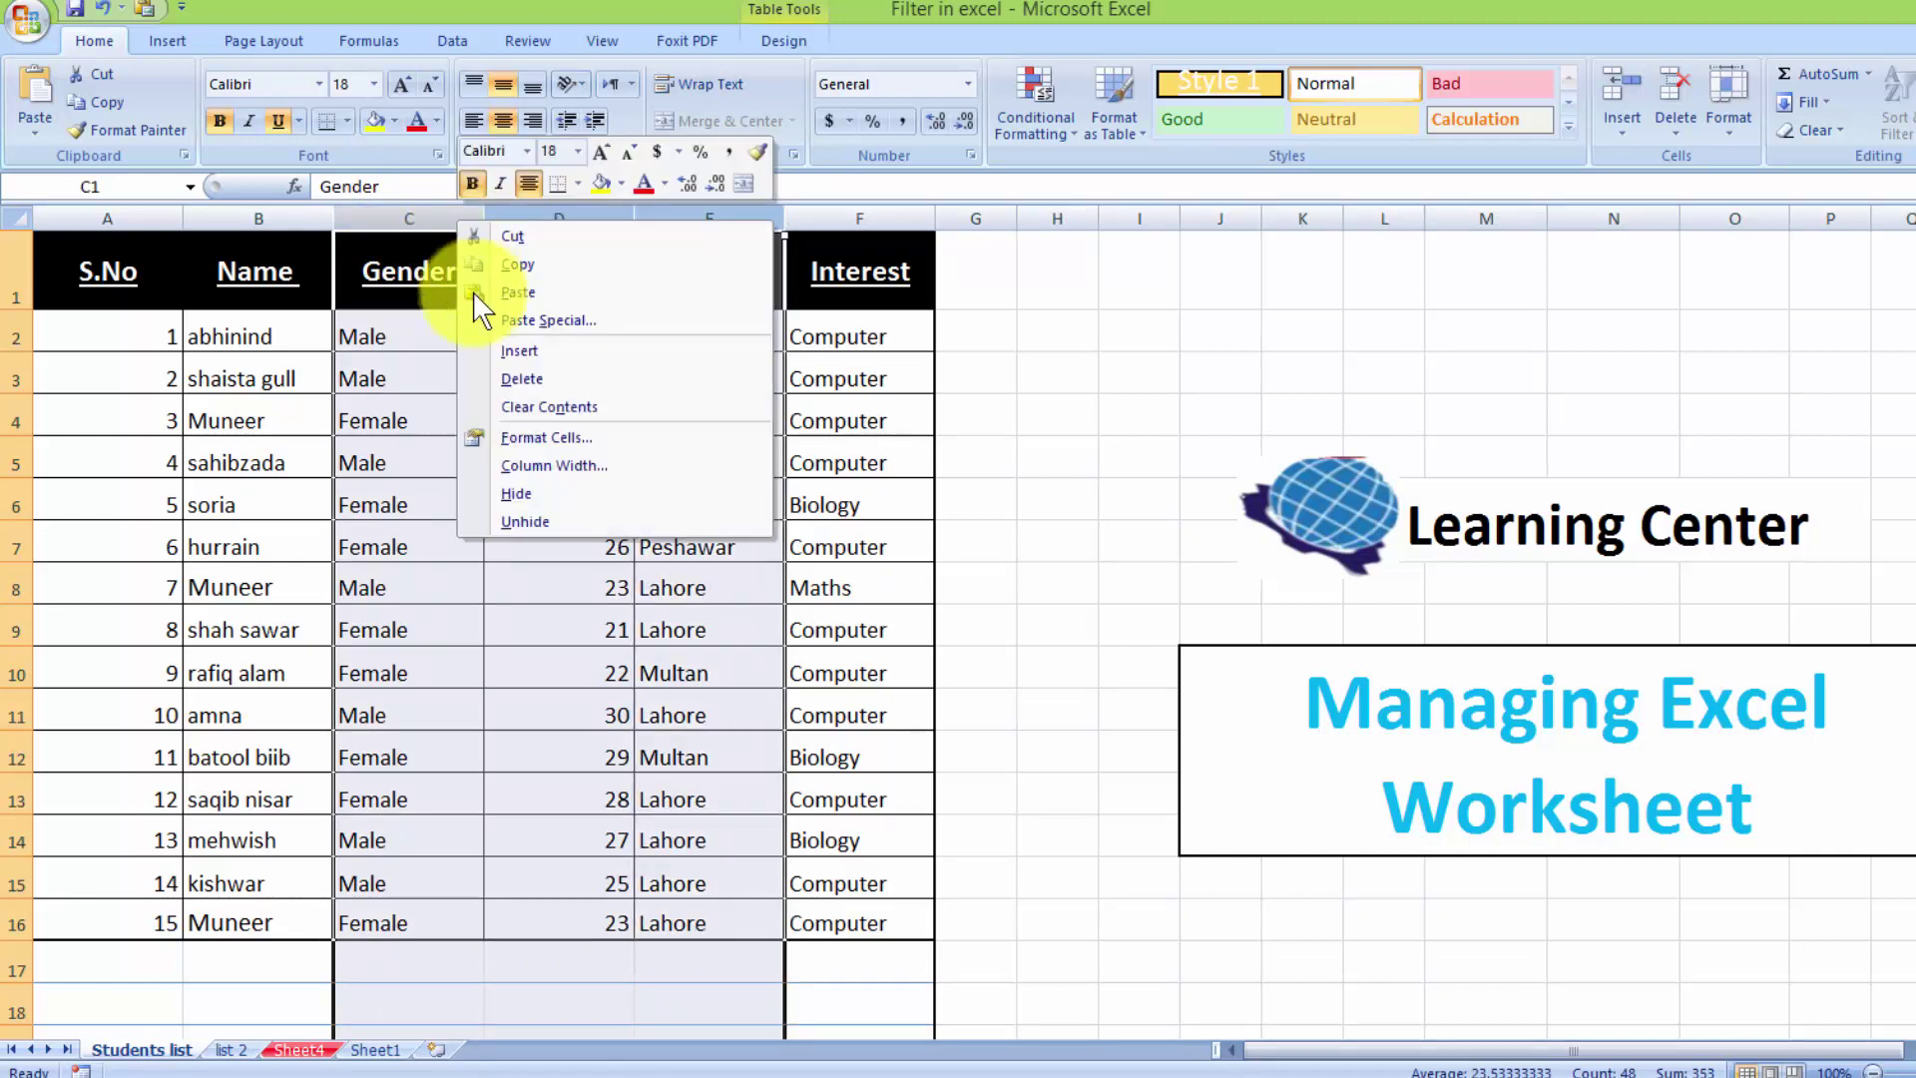
click(519, 351)
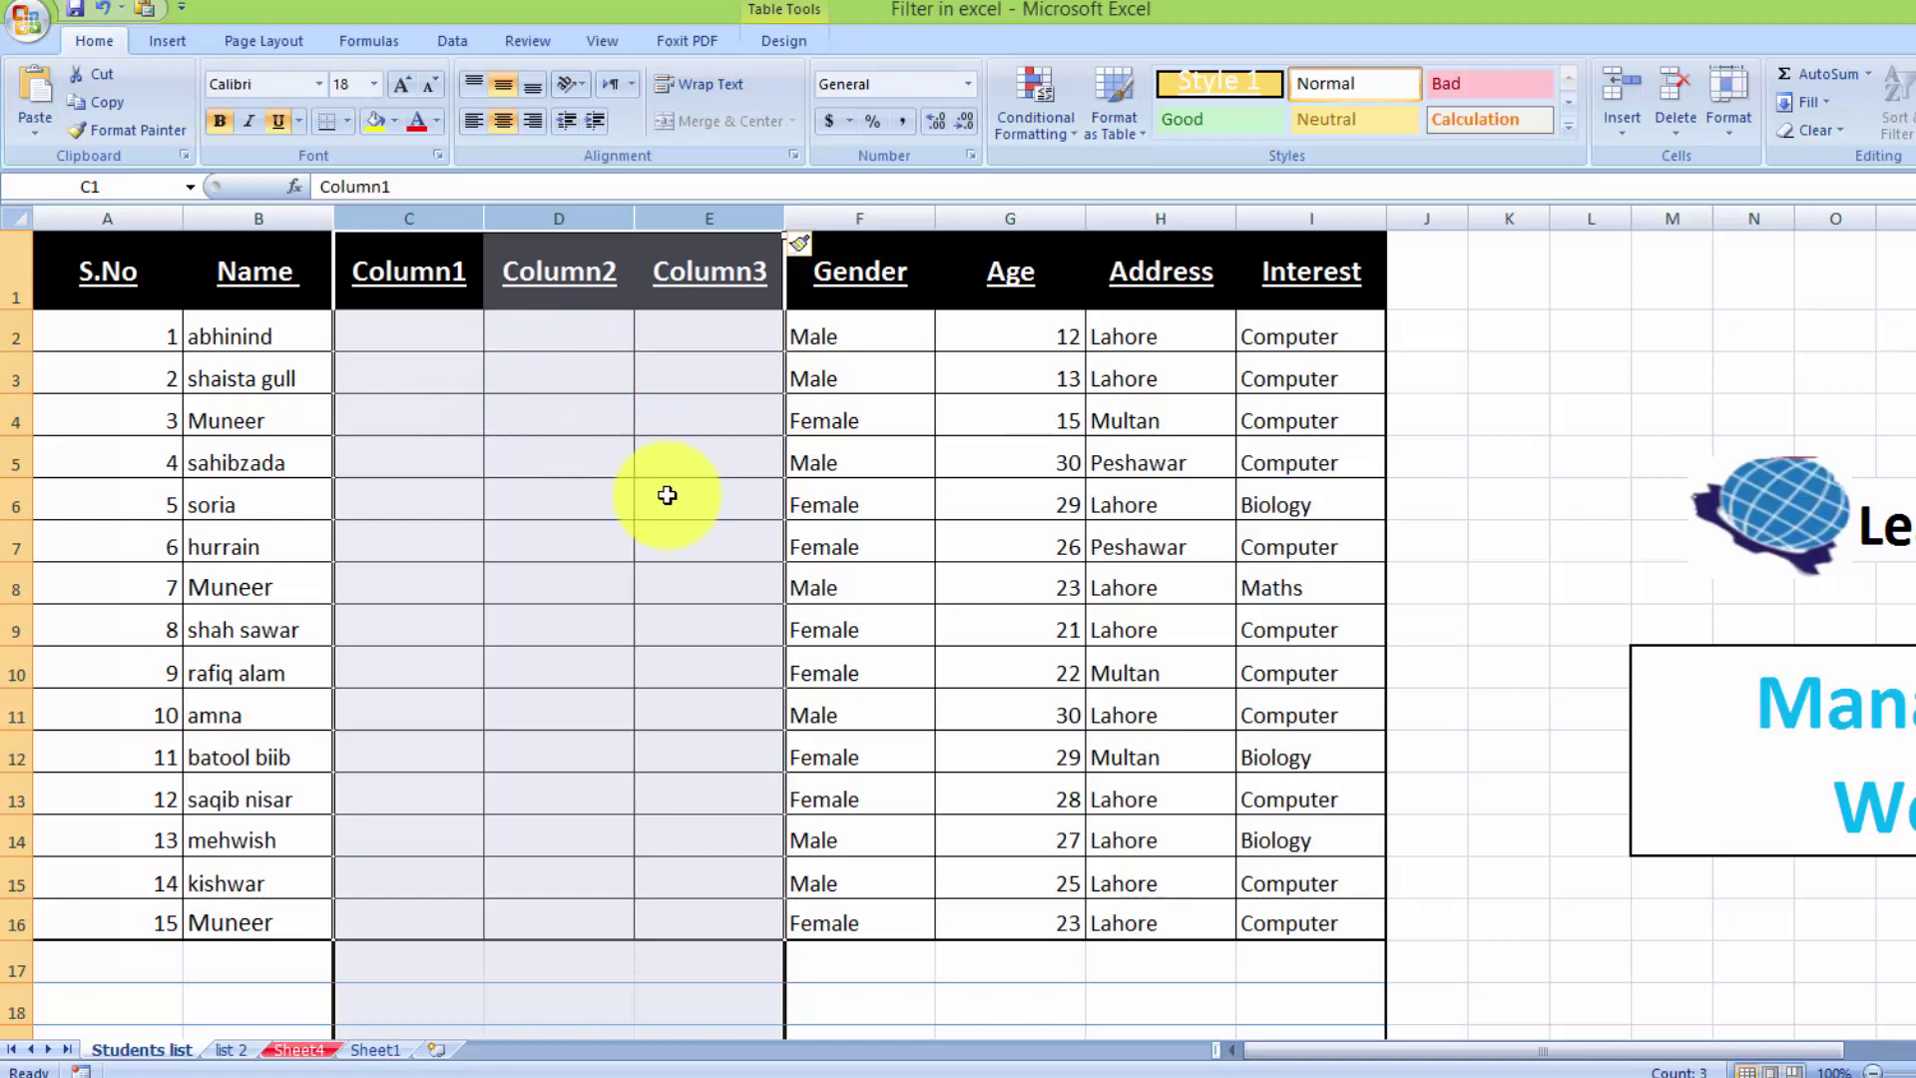
key(ctrl+z)
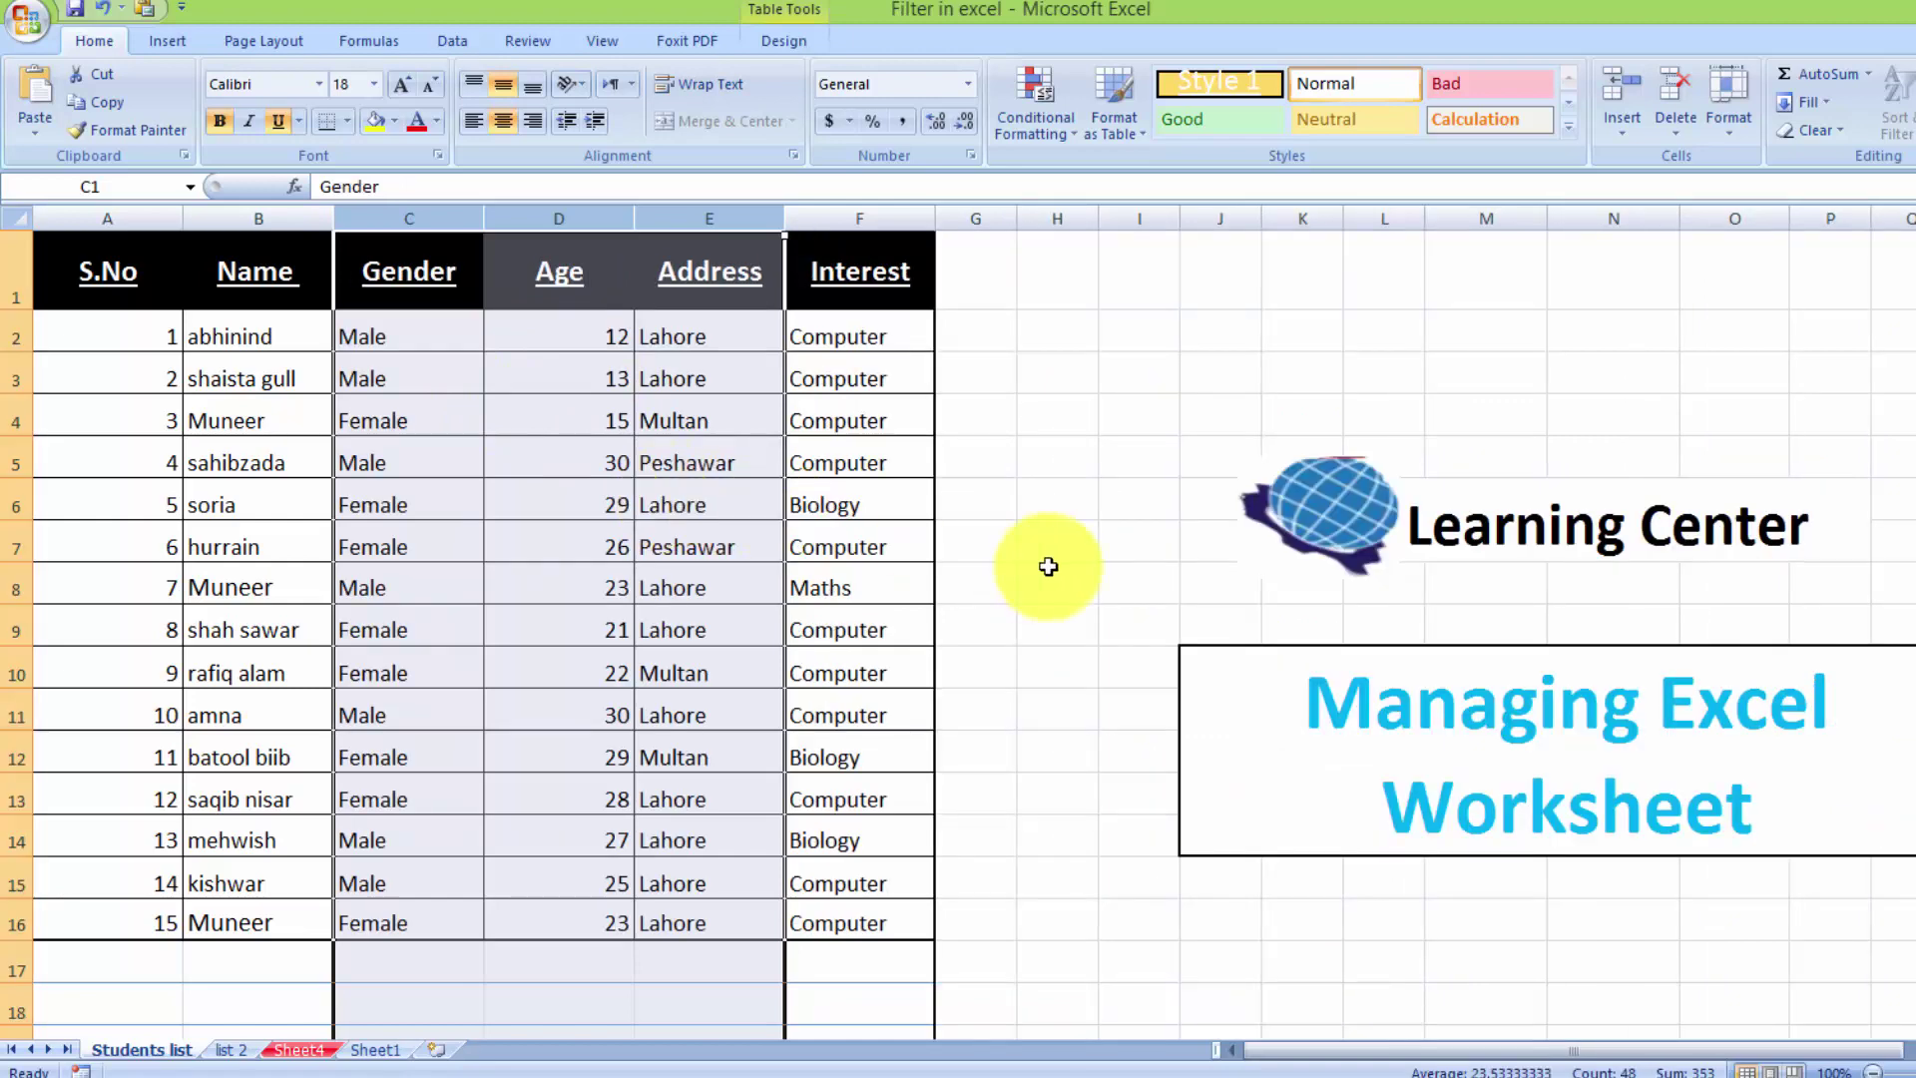
click(1048, 566)
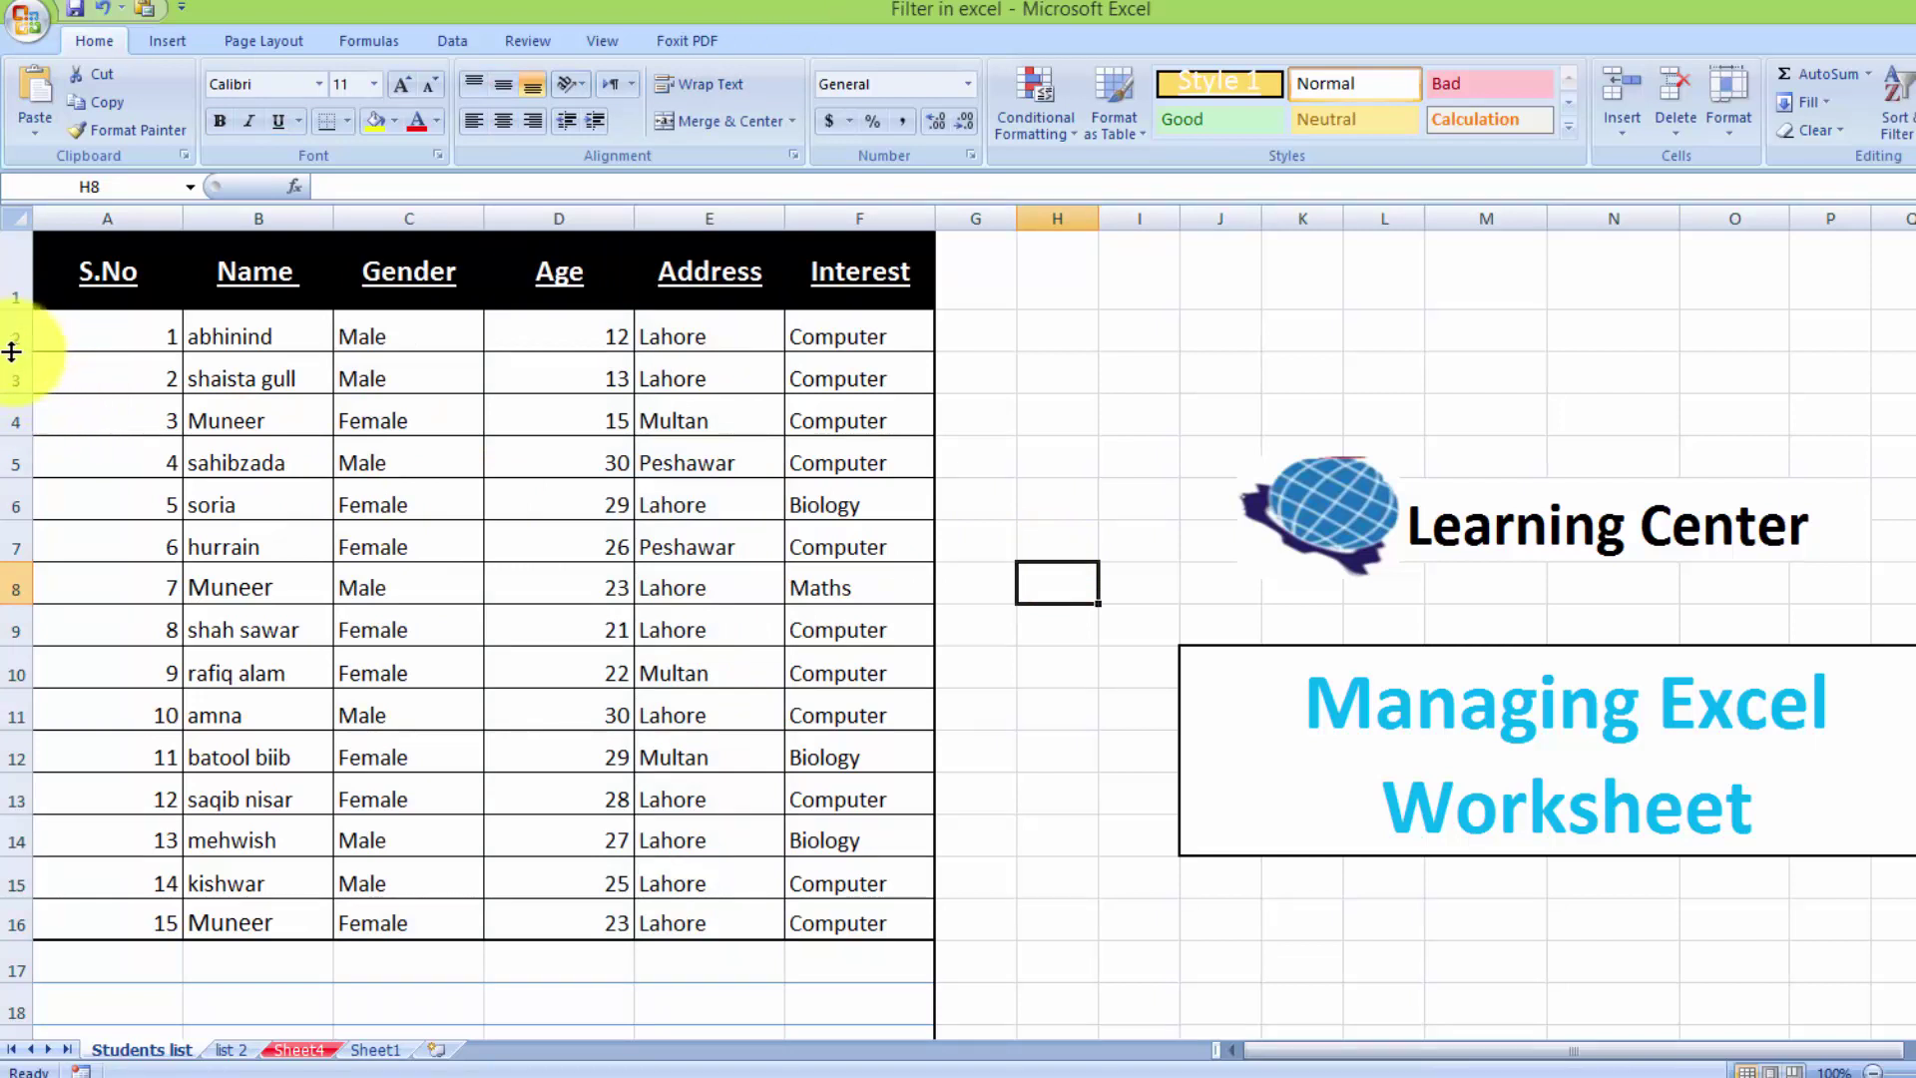
drag(12, 352, 8, 386)
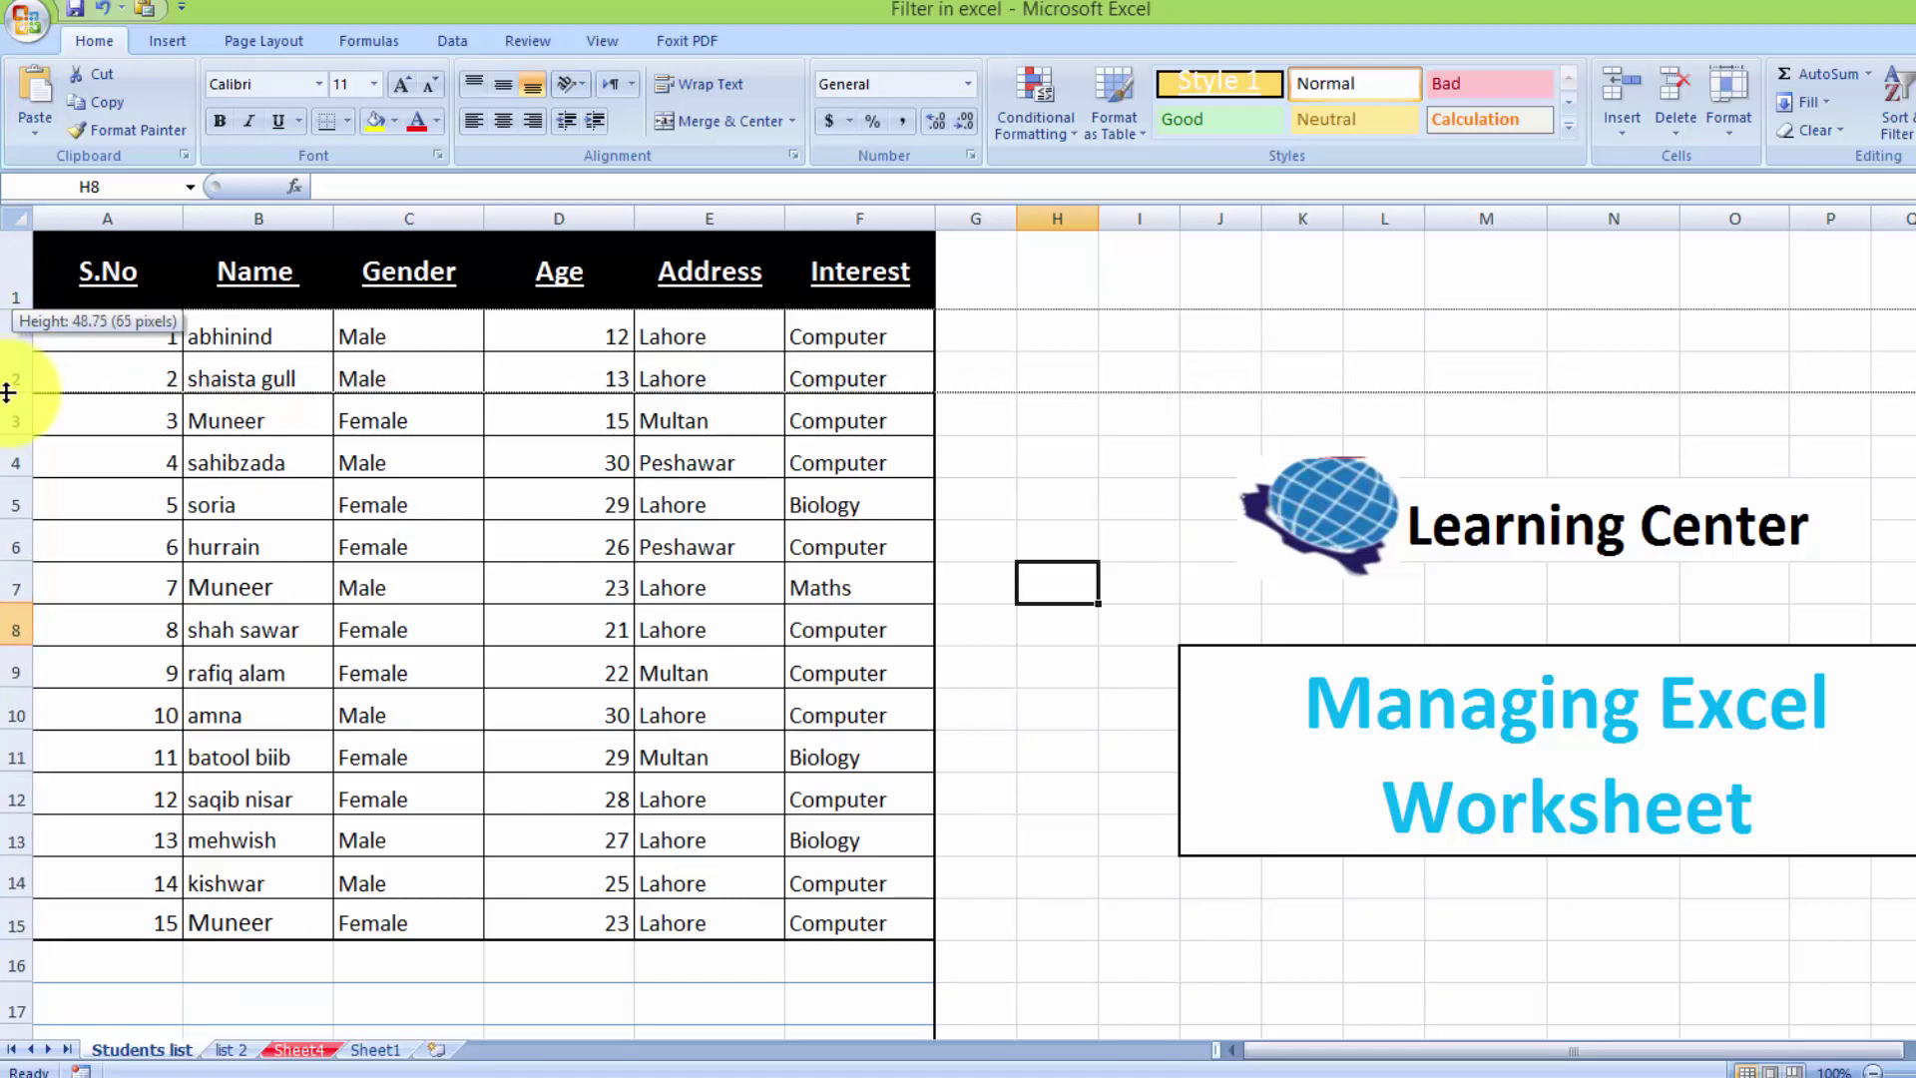
drag(8, 385, 21, 657)
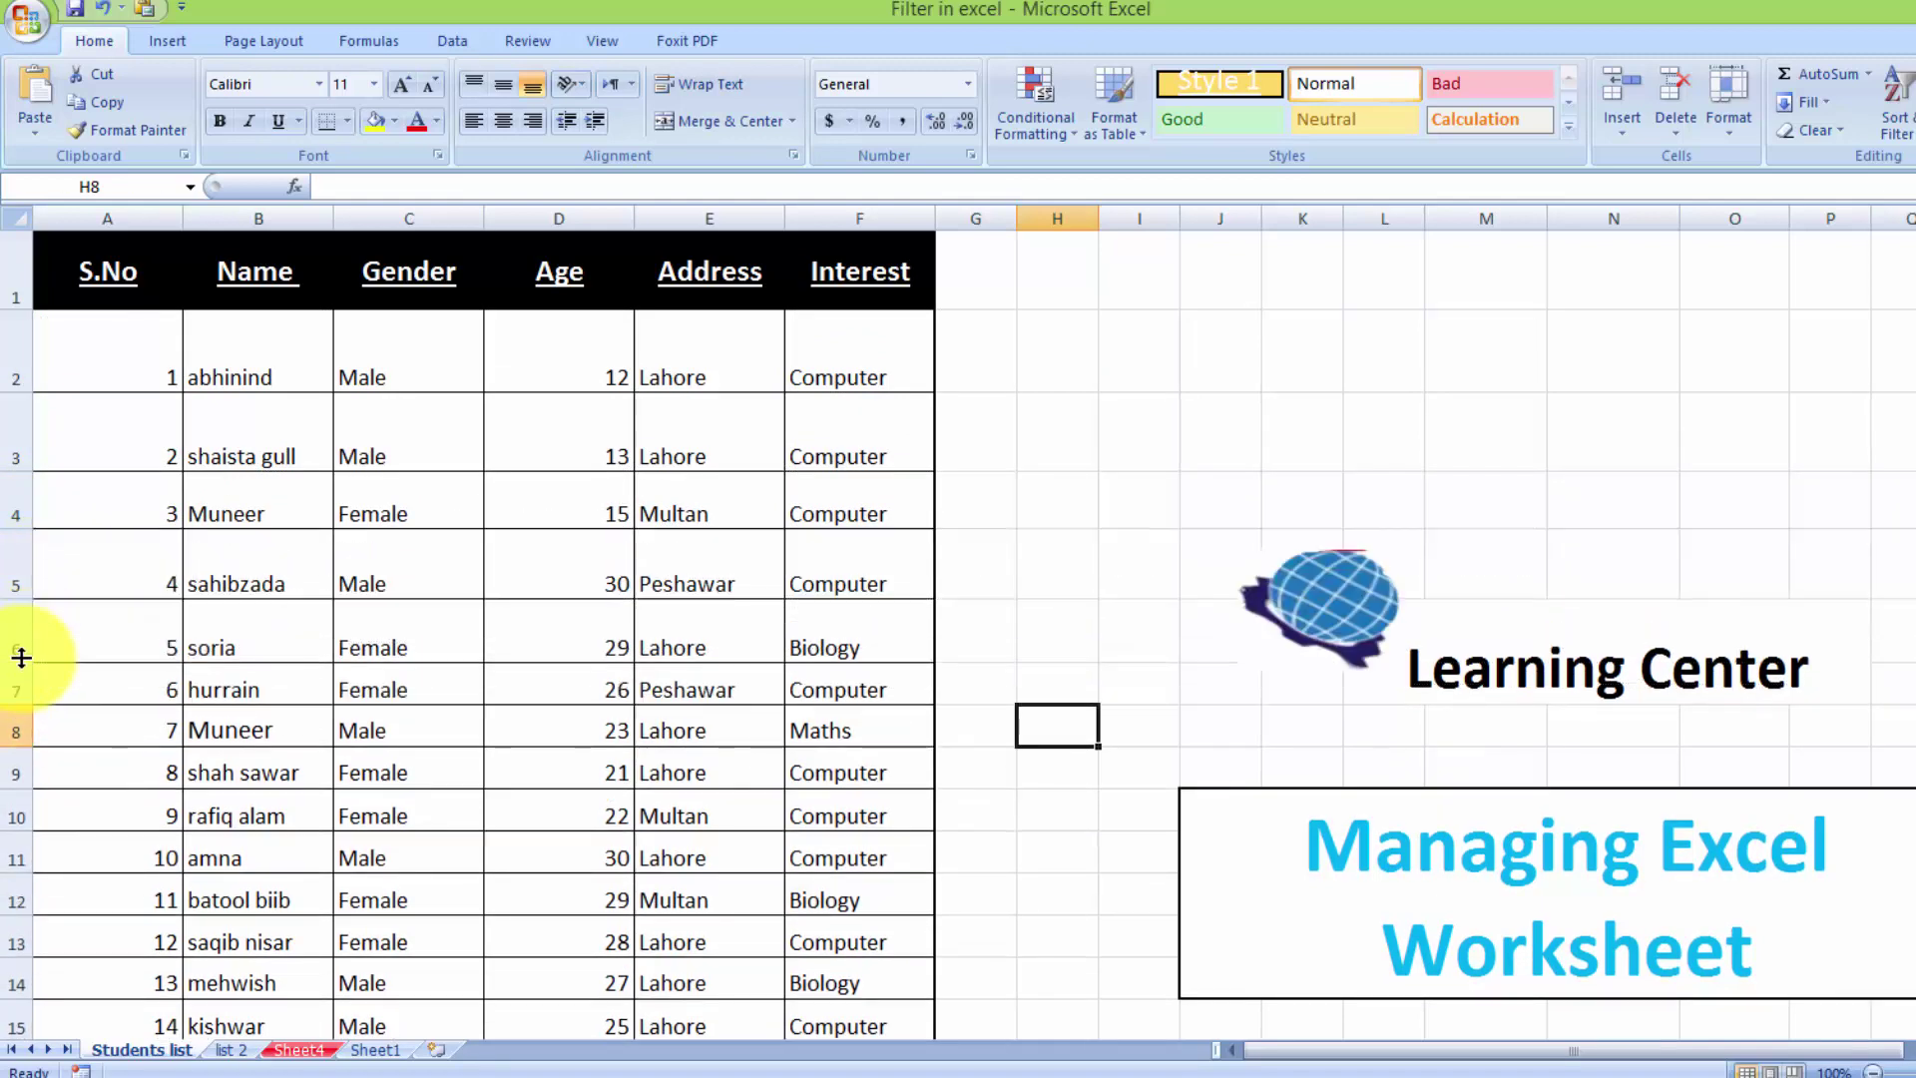
key(ctrl+z)
key(ctrl+z)
key(ctrl+z)
key(ctrl+z)
key(ctrl+z)
key(ctrl+z)
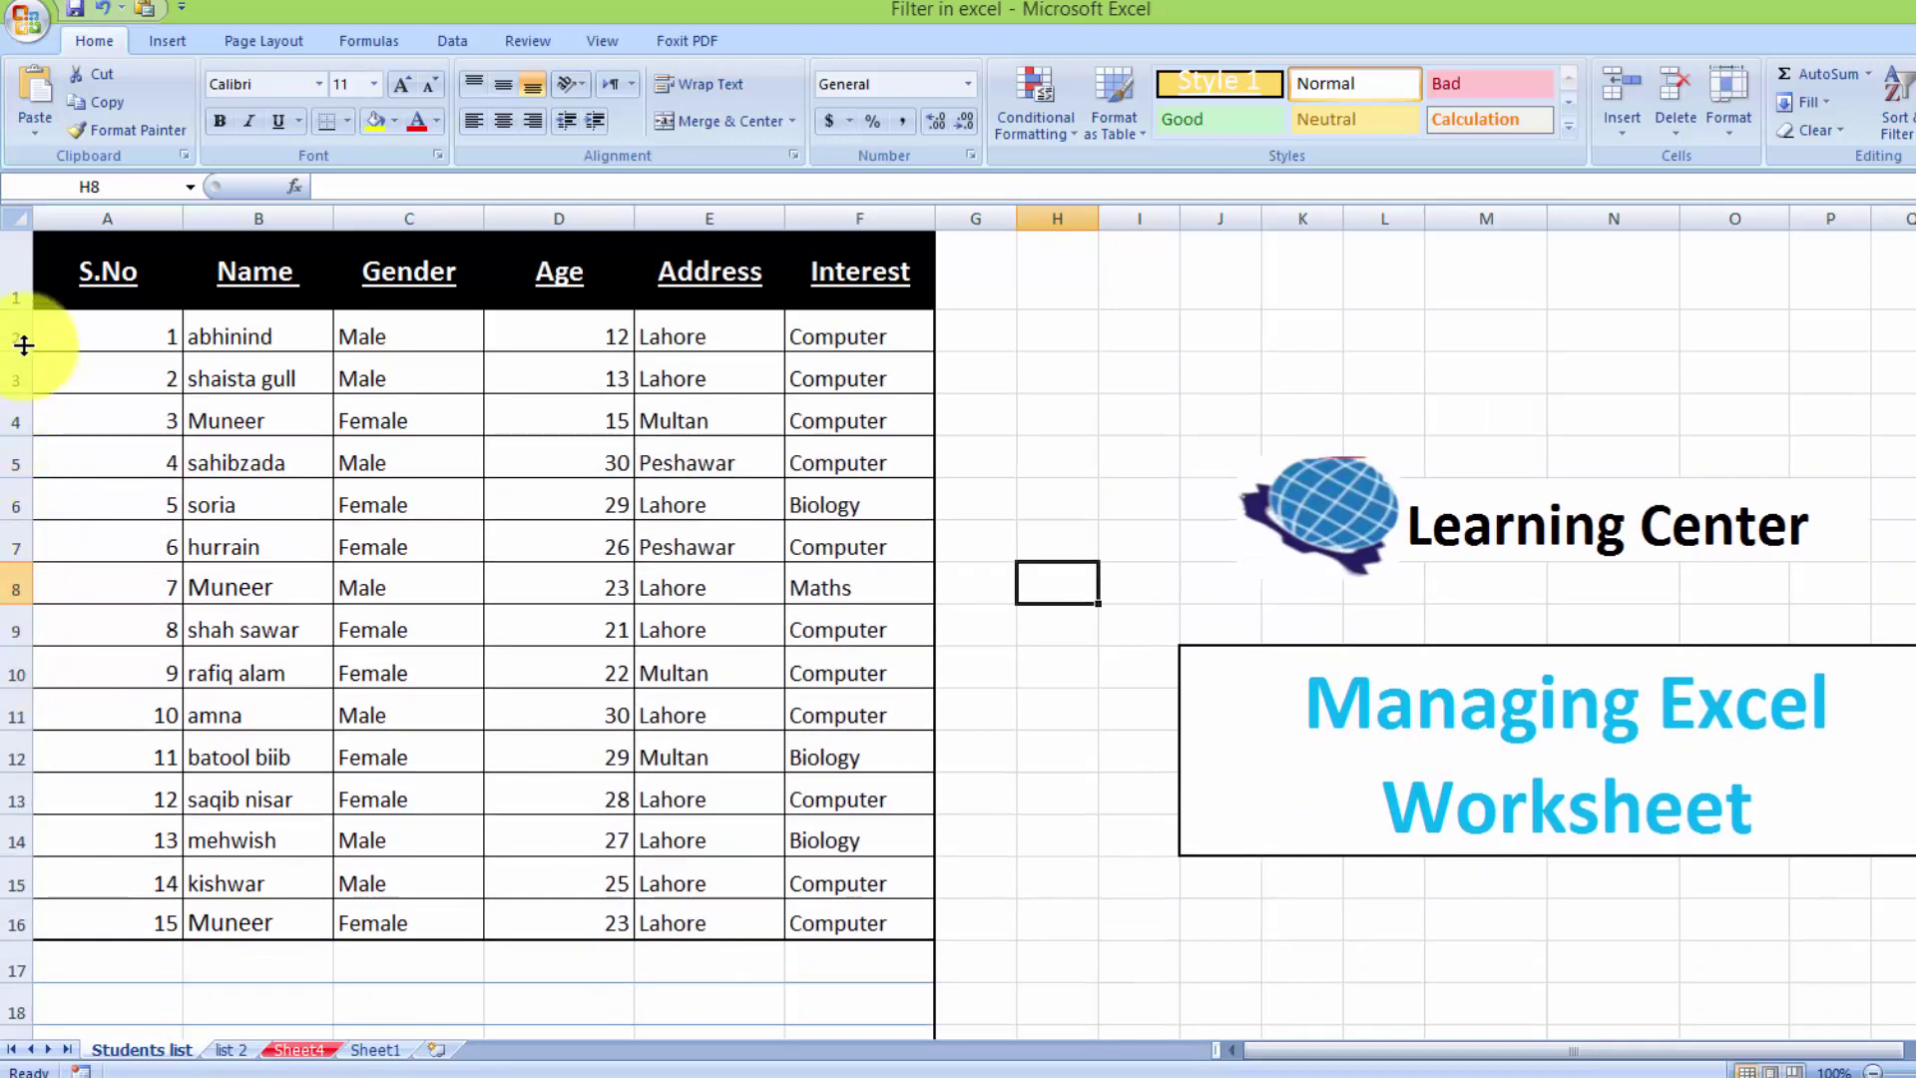
drag(16, 344, 17, 918)
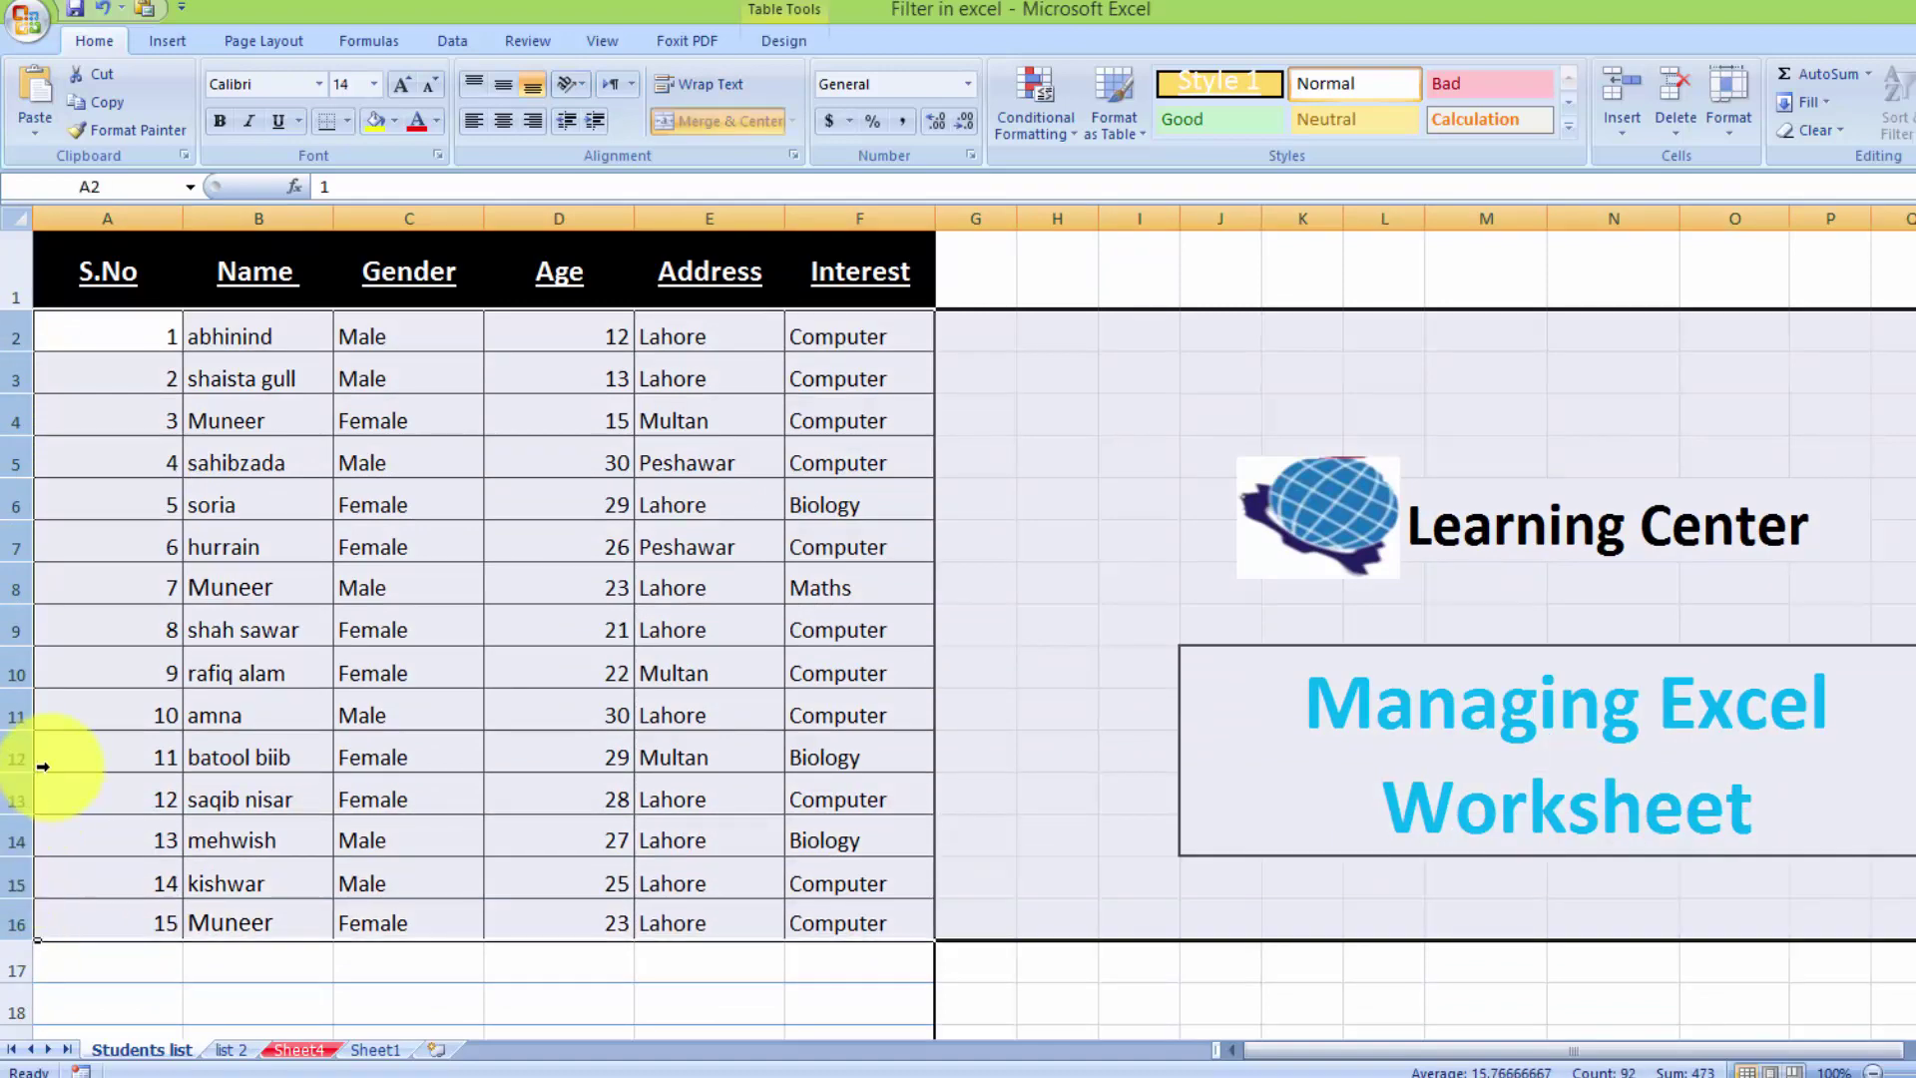
drag(22, 774, 19, 793)
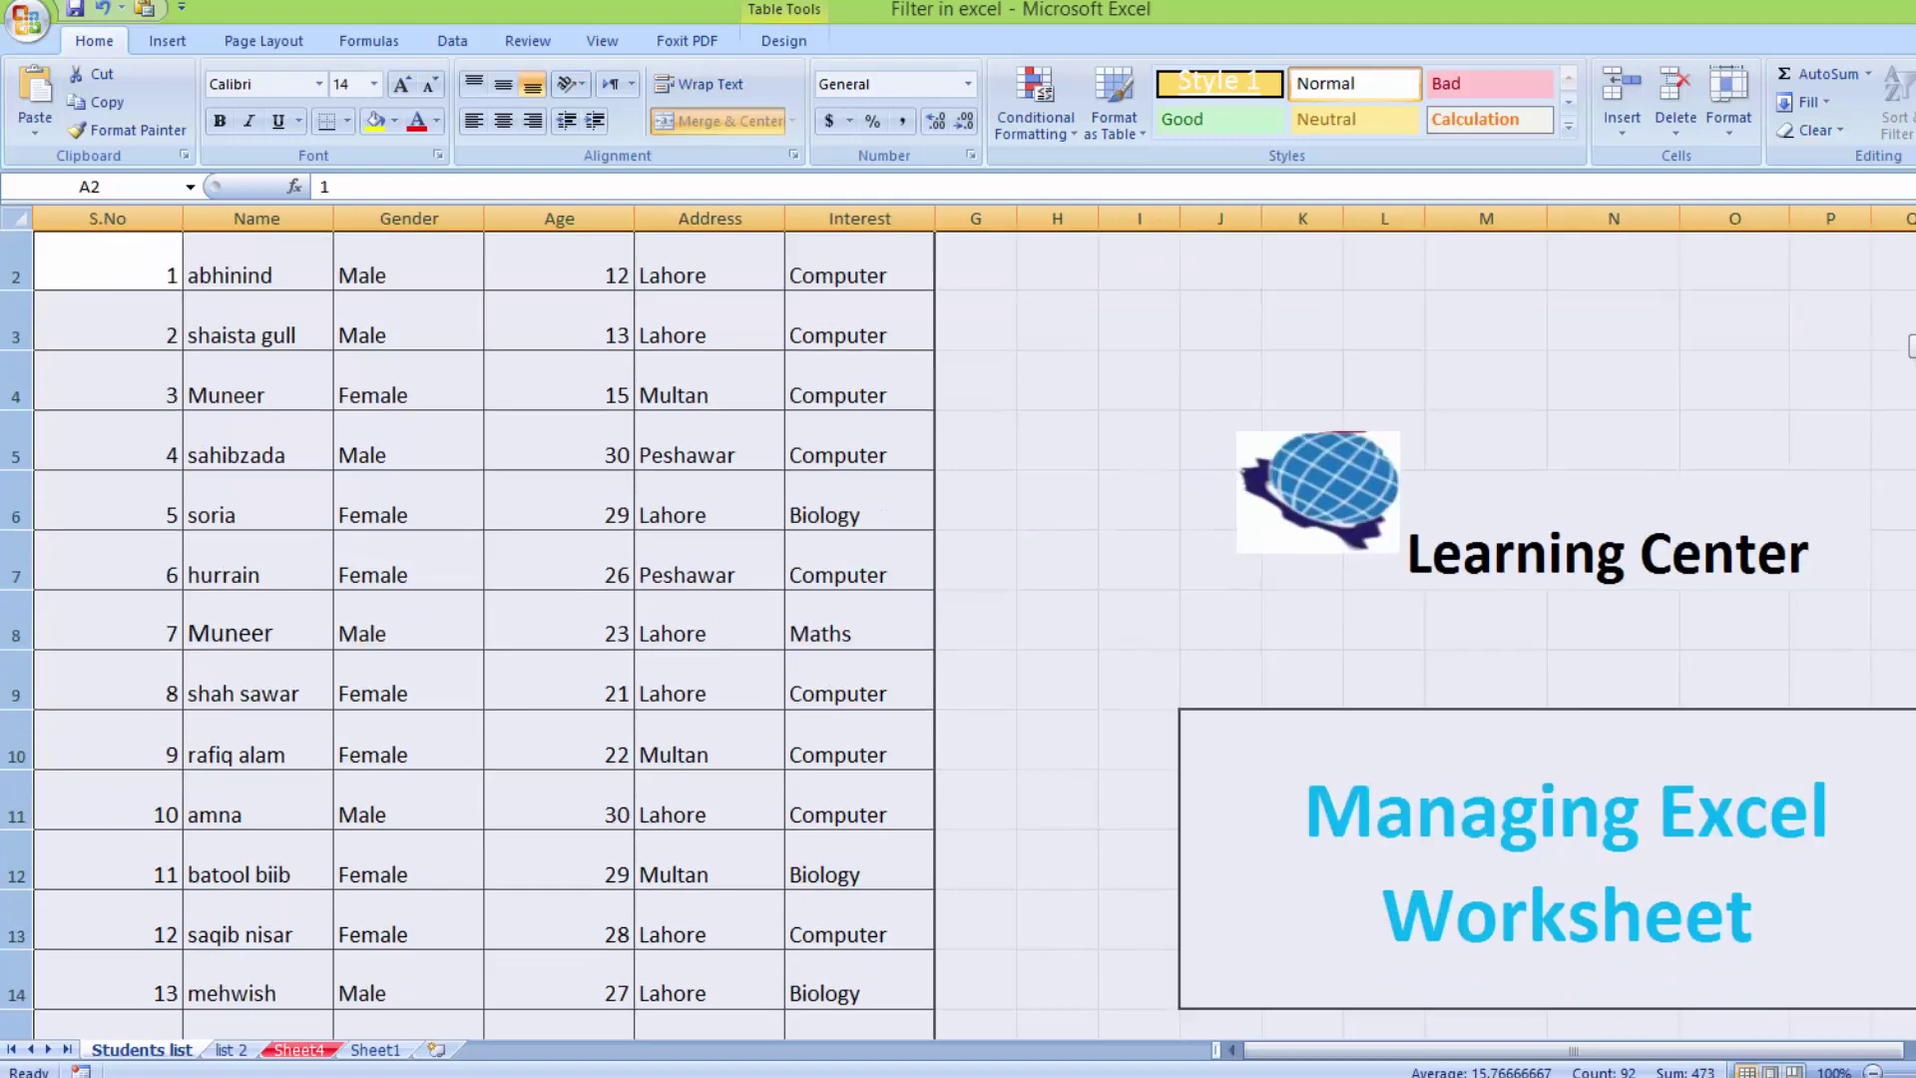
scroll(1911, 346, down, 1)
scroll(1911, 346, down, 1)
scroll(1910, 346, up, 2)
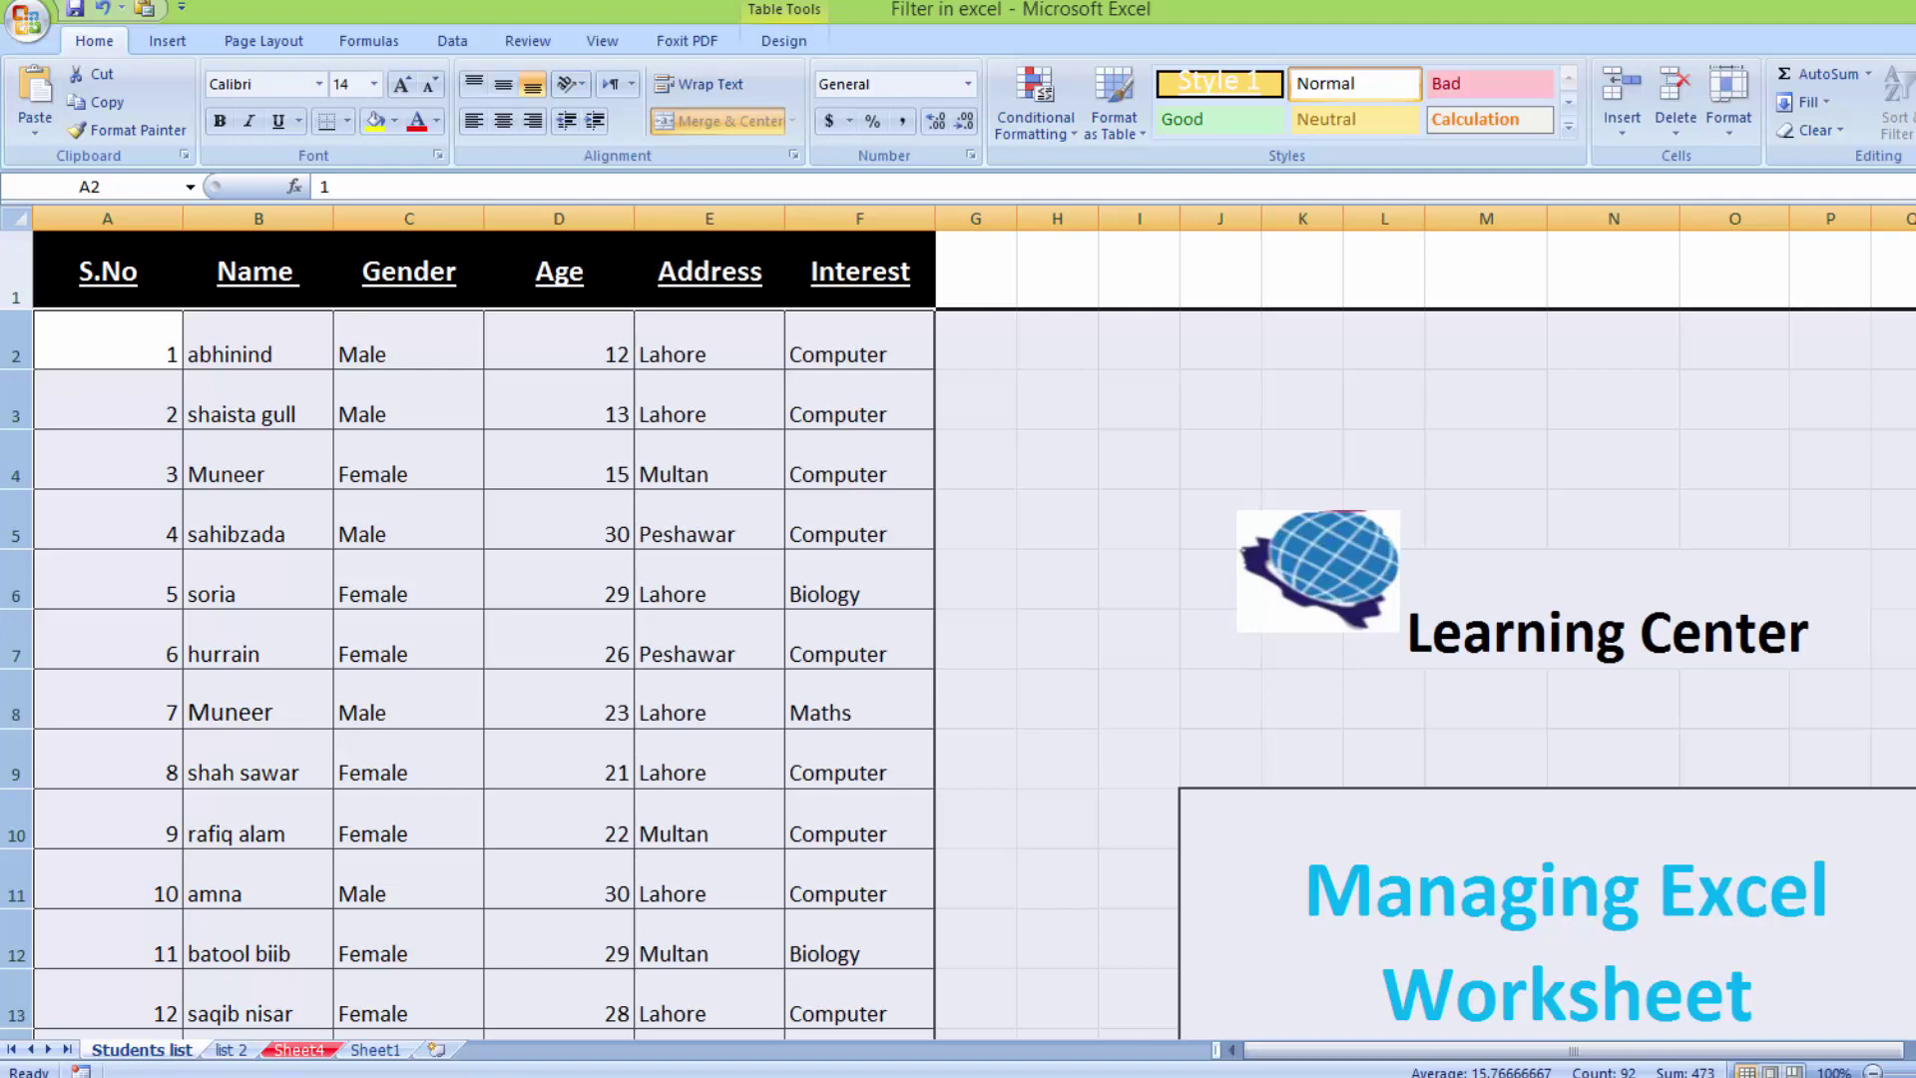
key(ctrl+z)
Step: Widen the Gender, Age and Address columns (C, D and E)
click(1044, 445)
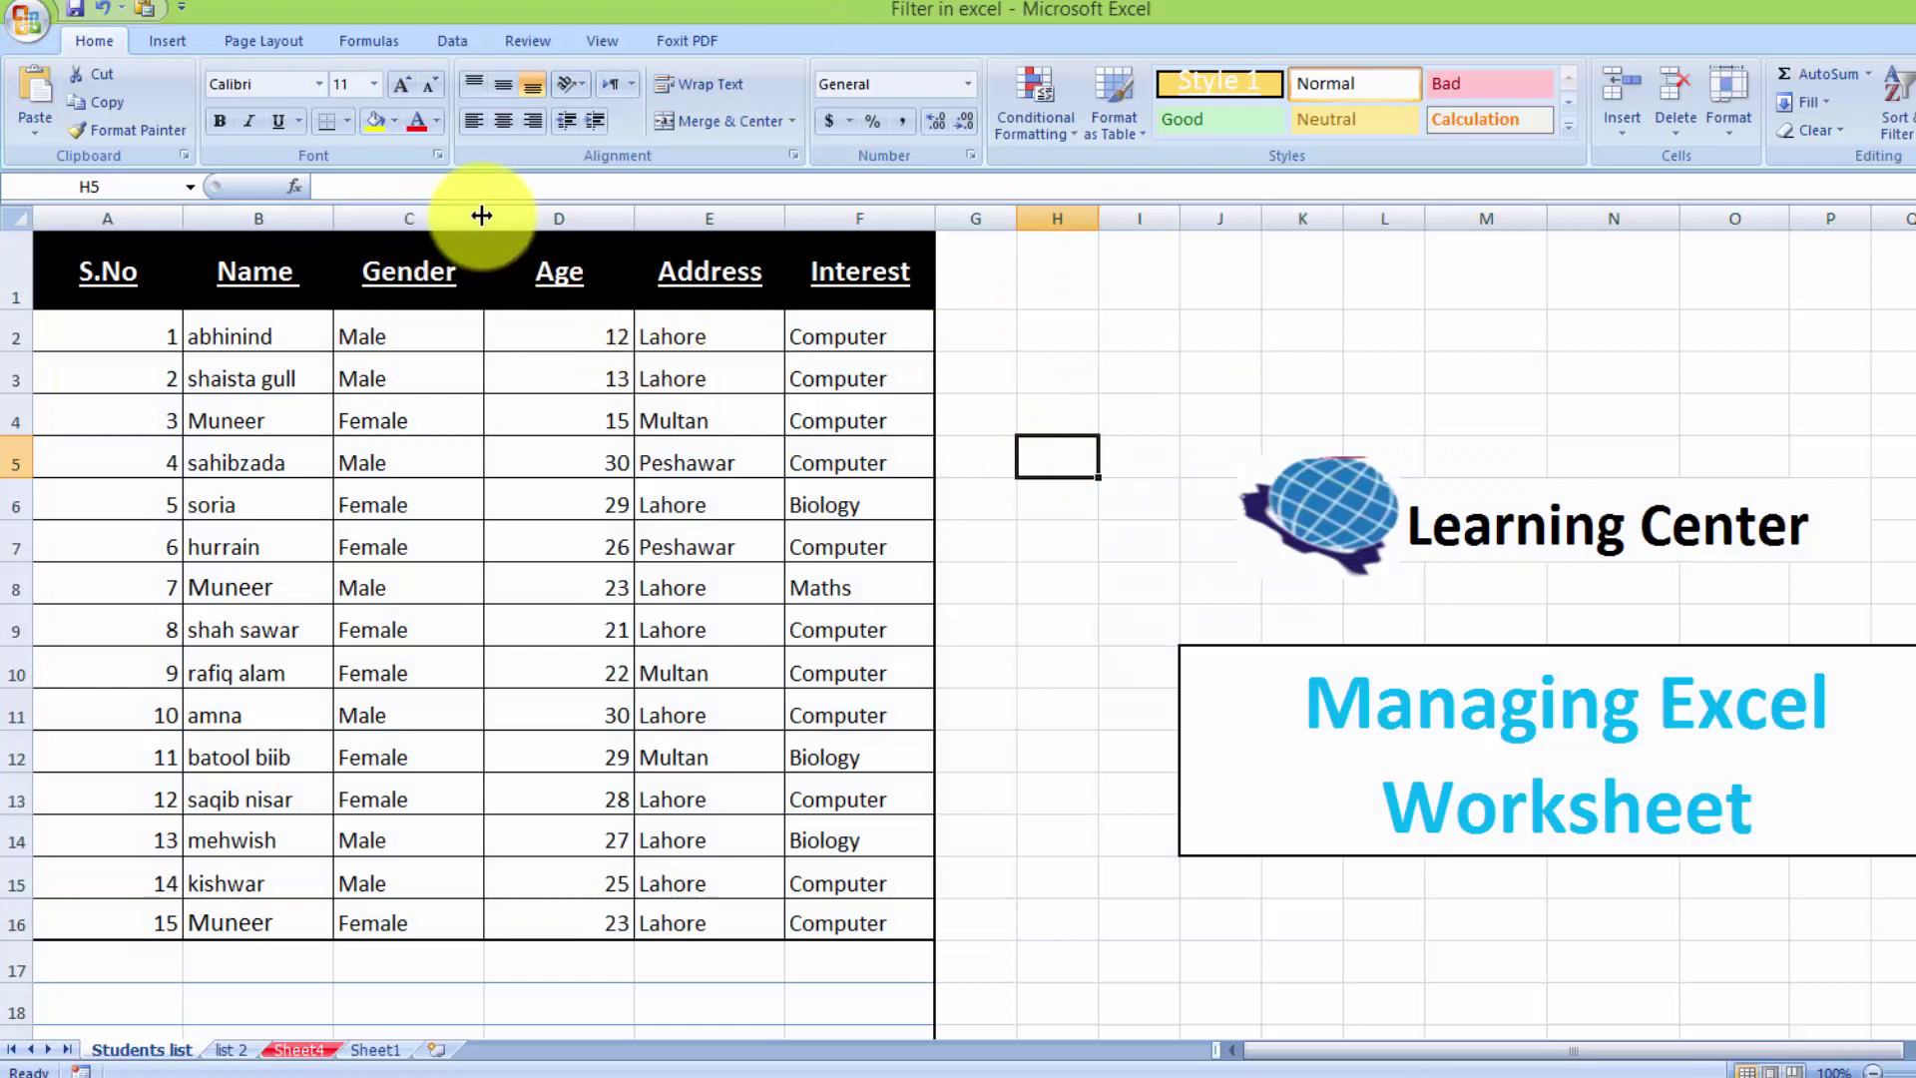
drag(482, 216, 522, 216)
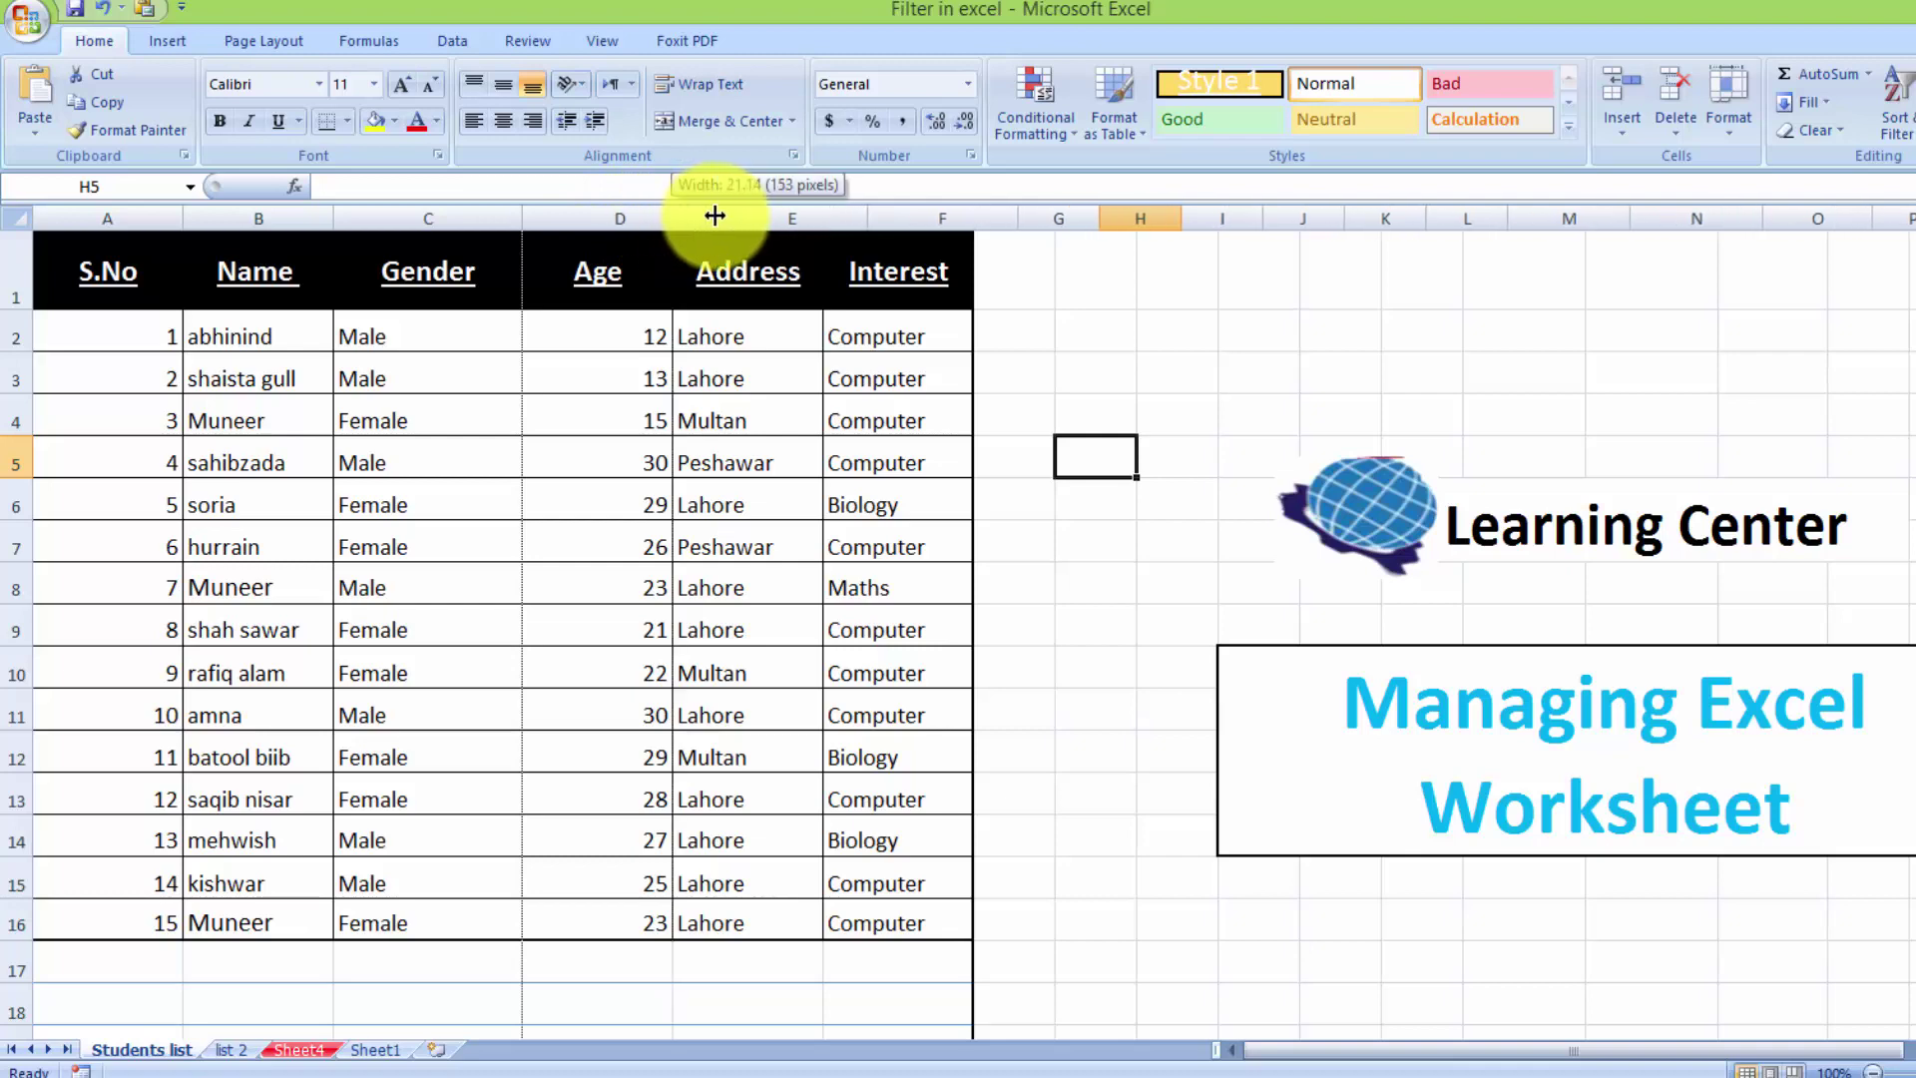
drag(661, 216, 718, 216)
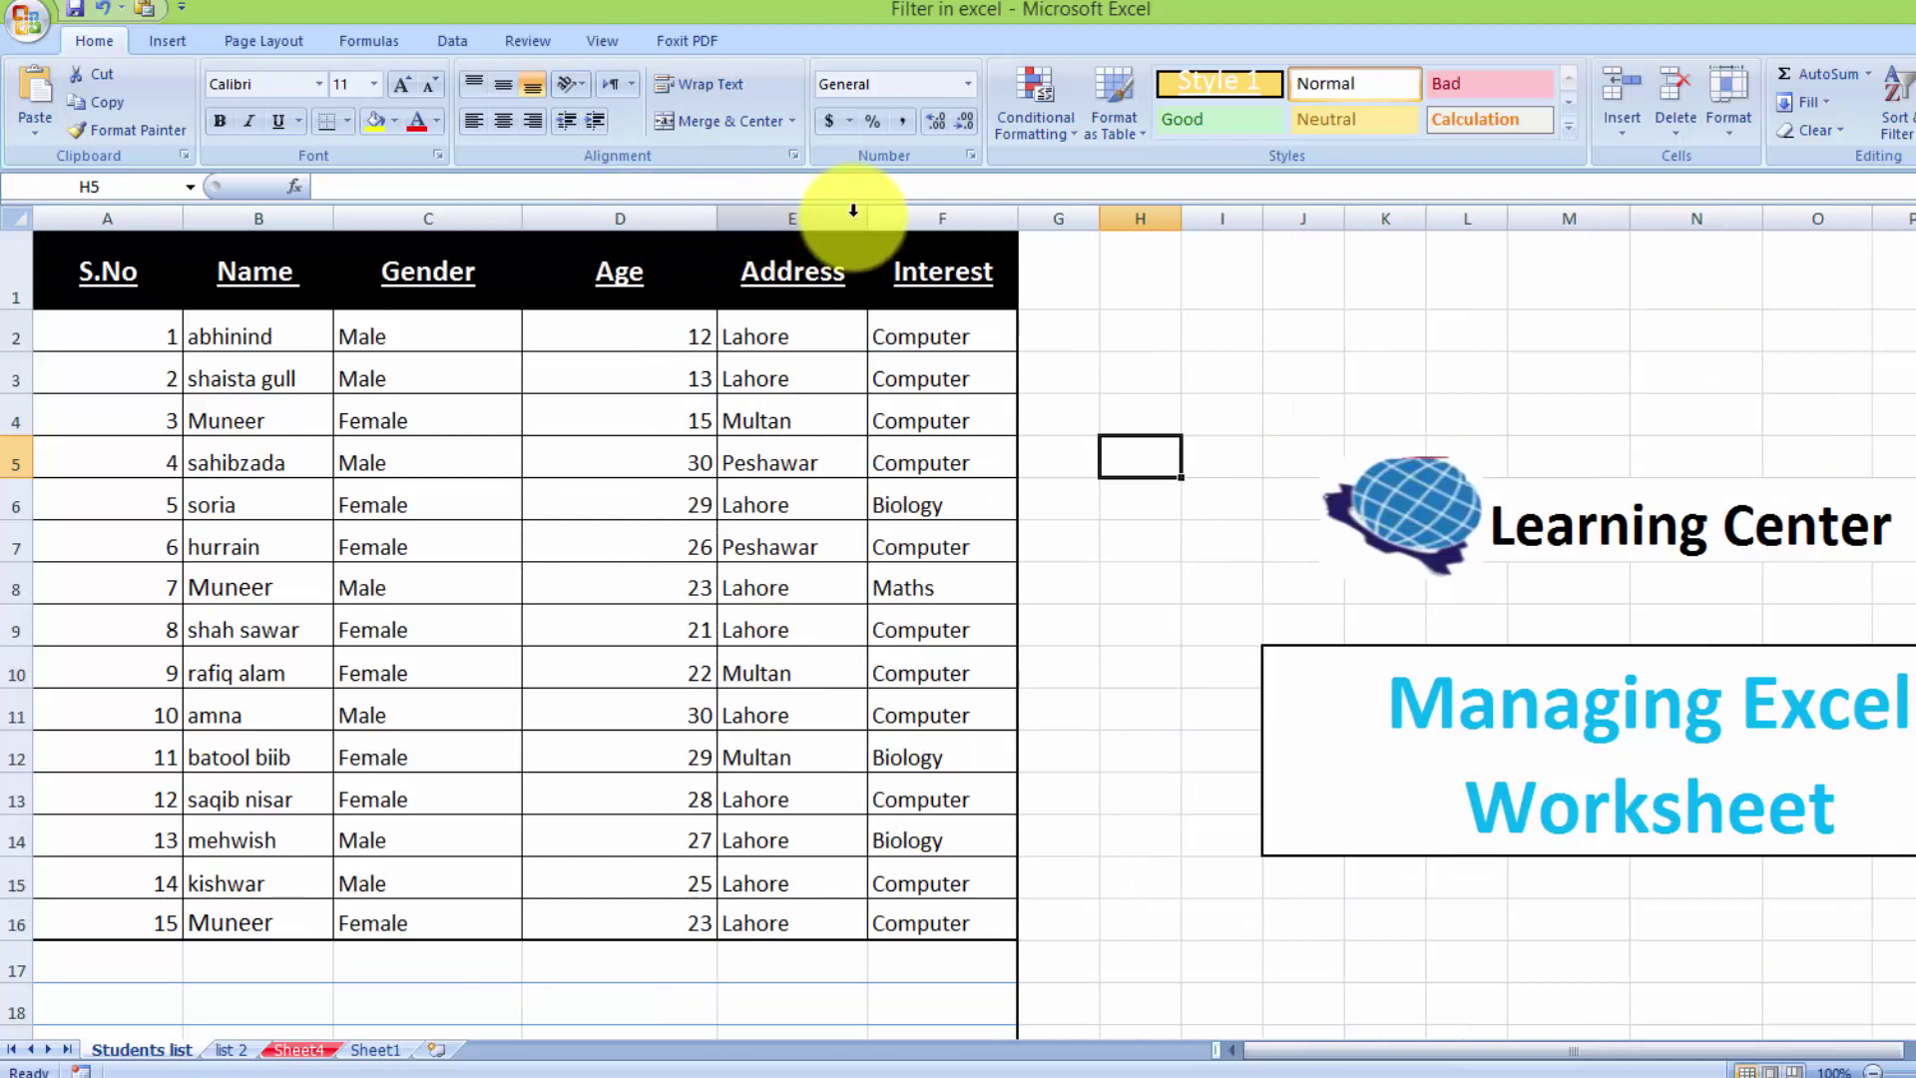
drag(867, 215, 915, 216)
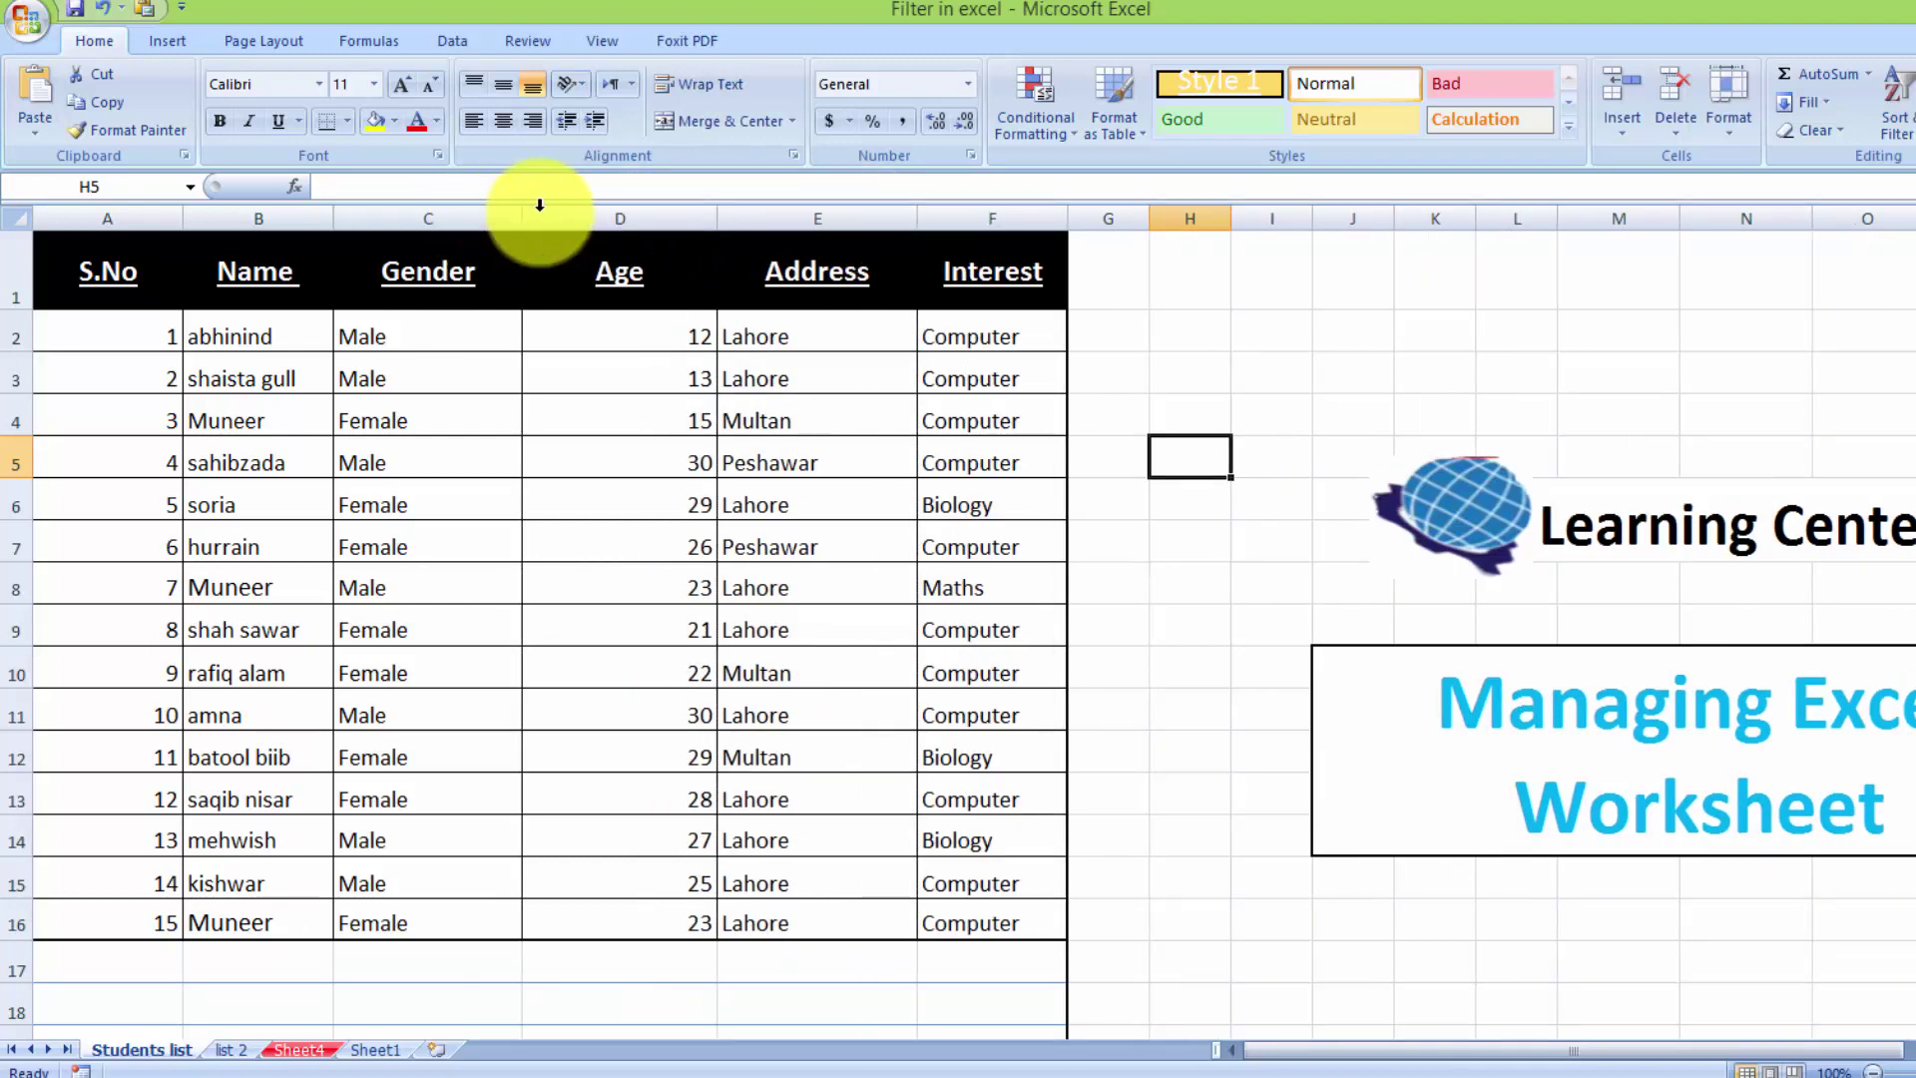
Step: Undo the column width changes so columns C–E return to standard width
key(ctrl+z)
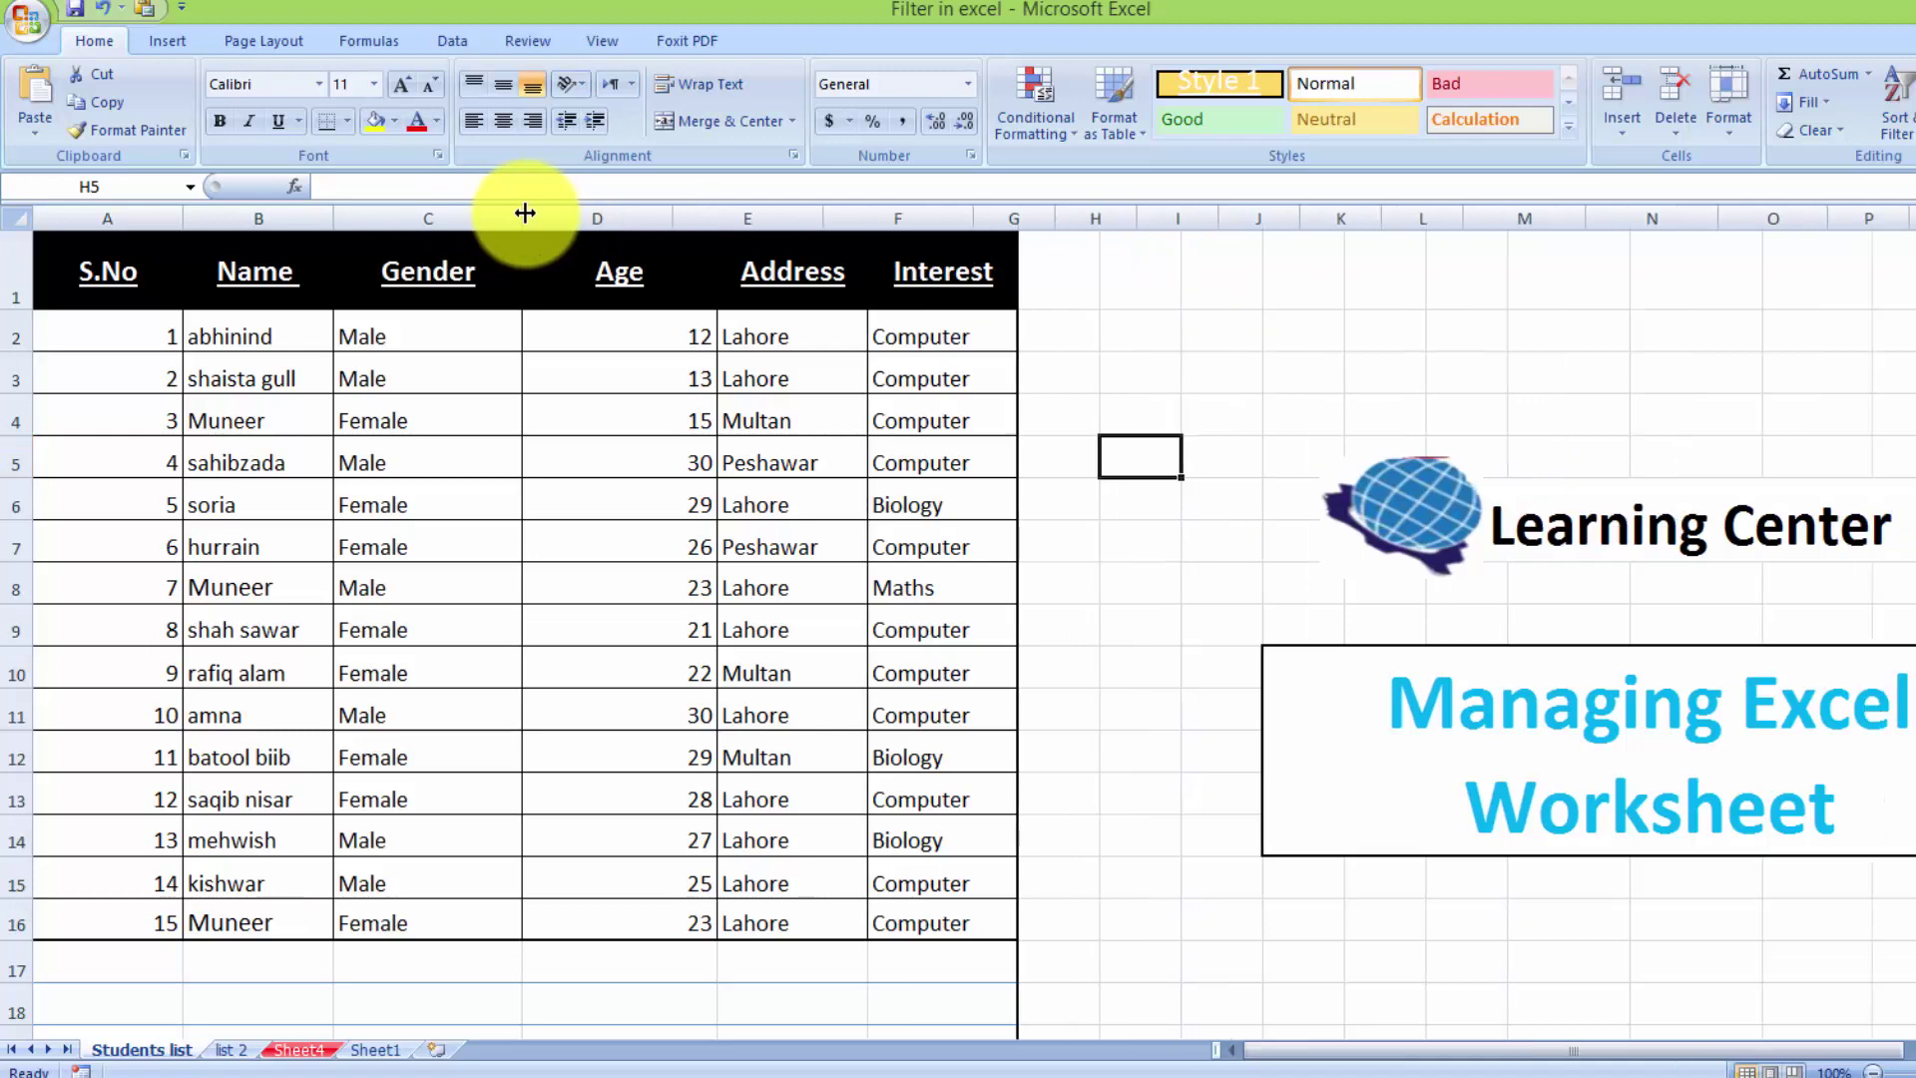
key(ctrl+z)
key(ctrl+z)
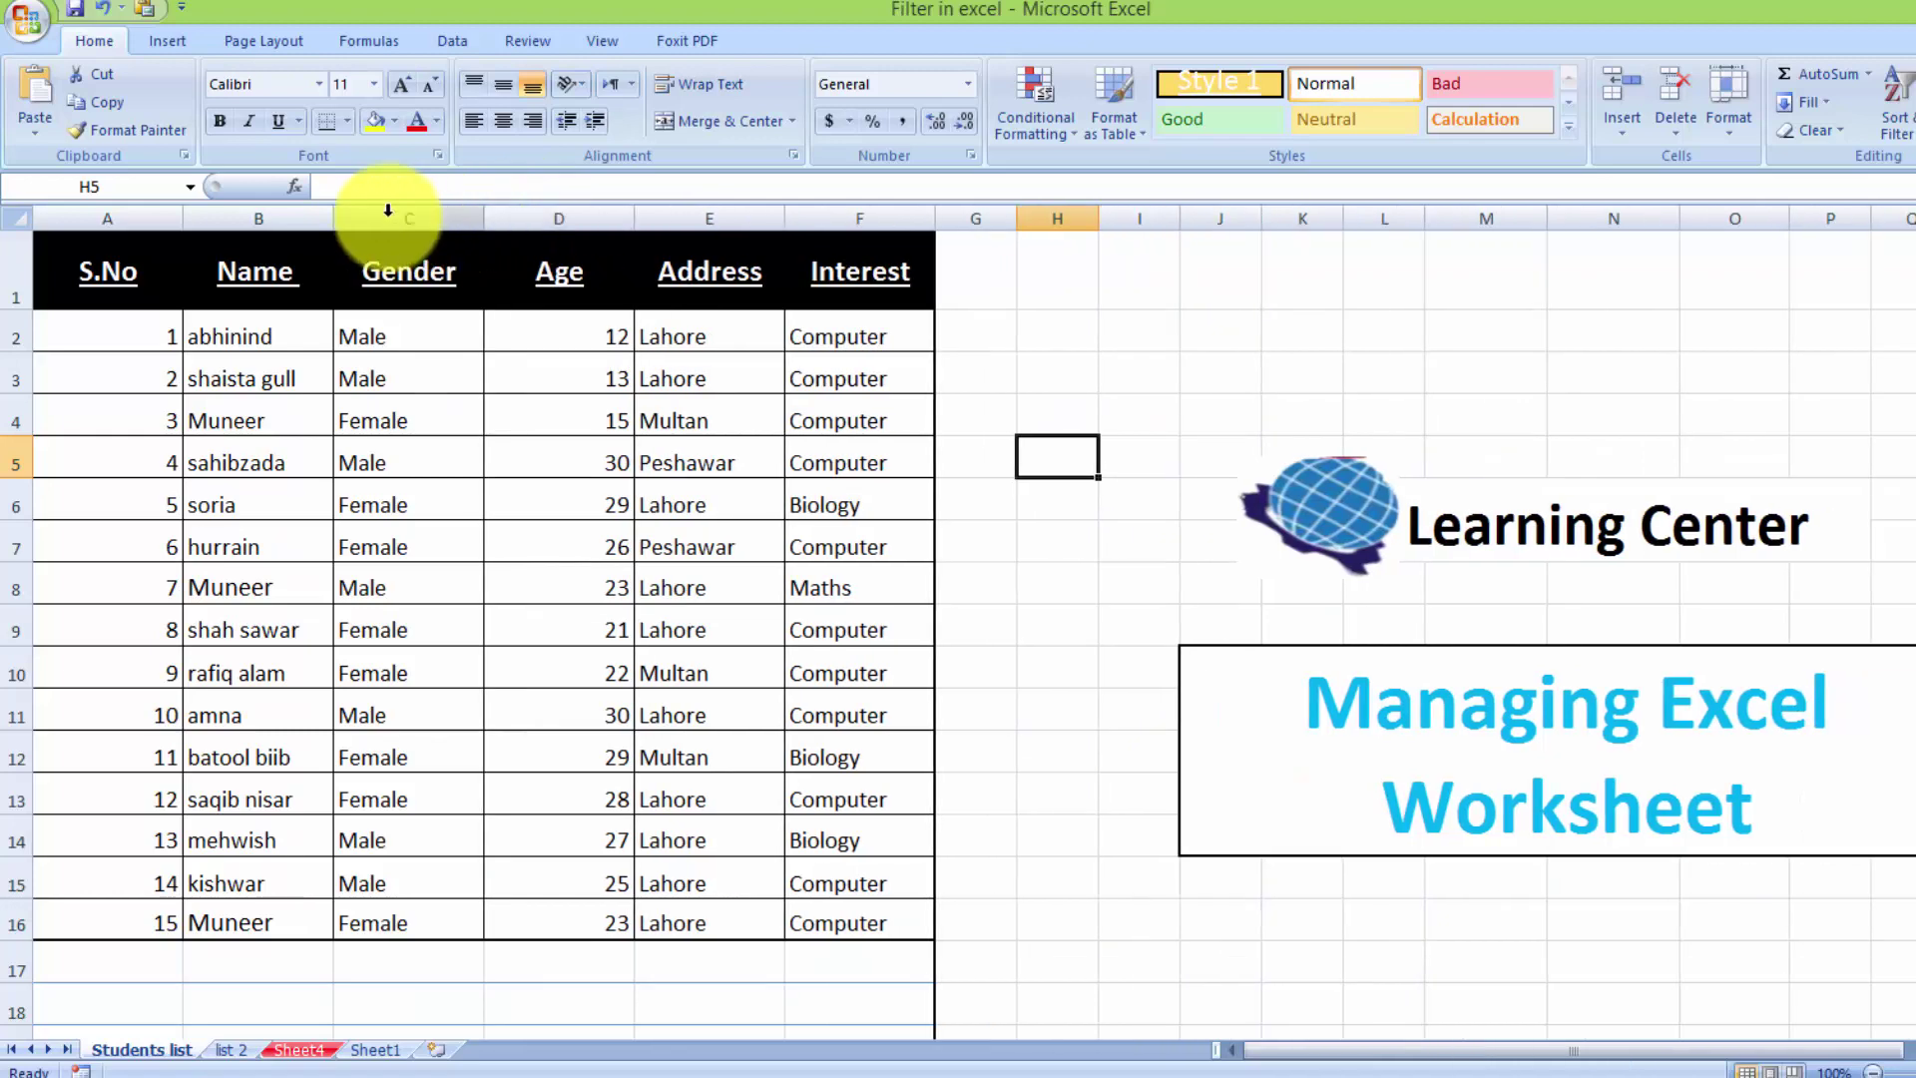
drag(141, 218, 913, 227)
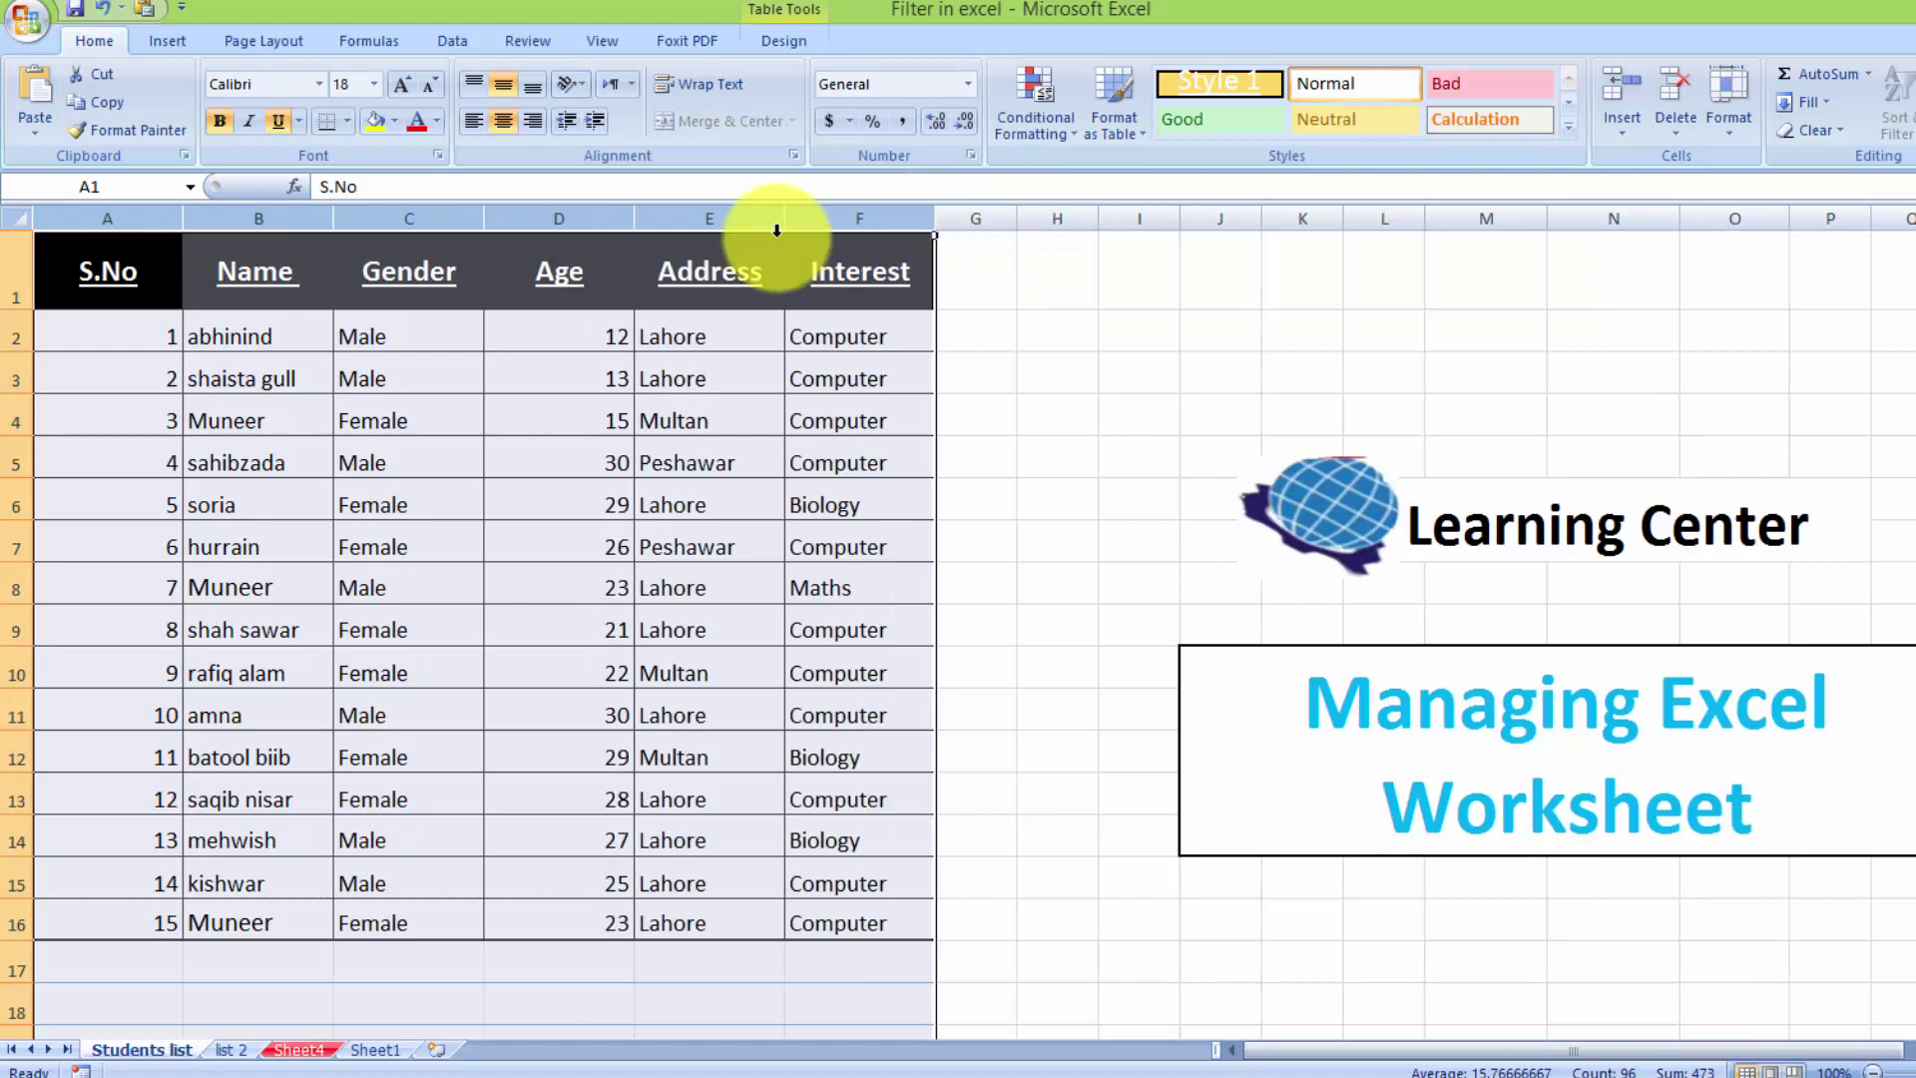
click(1073, 283)
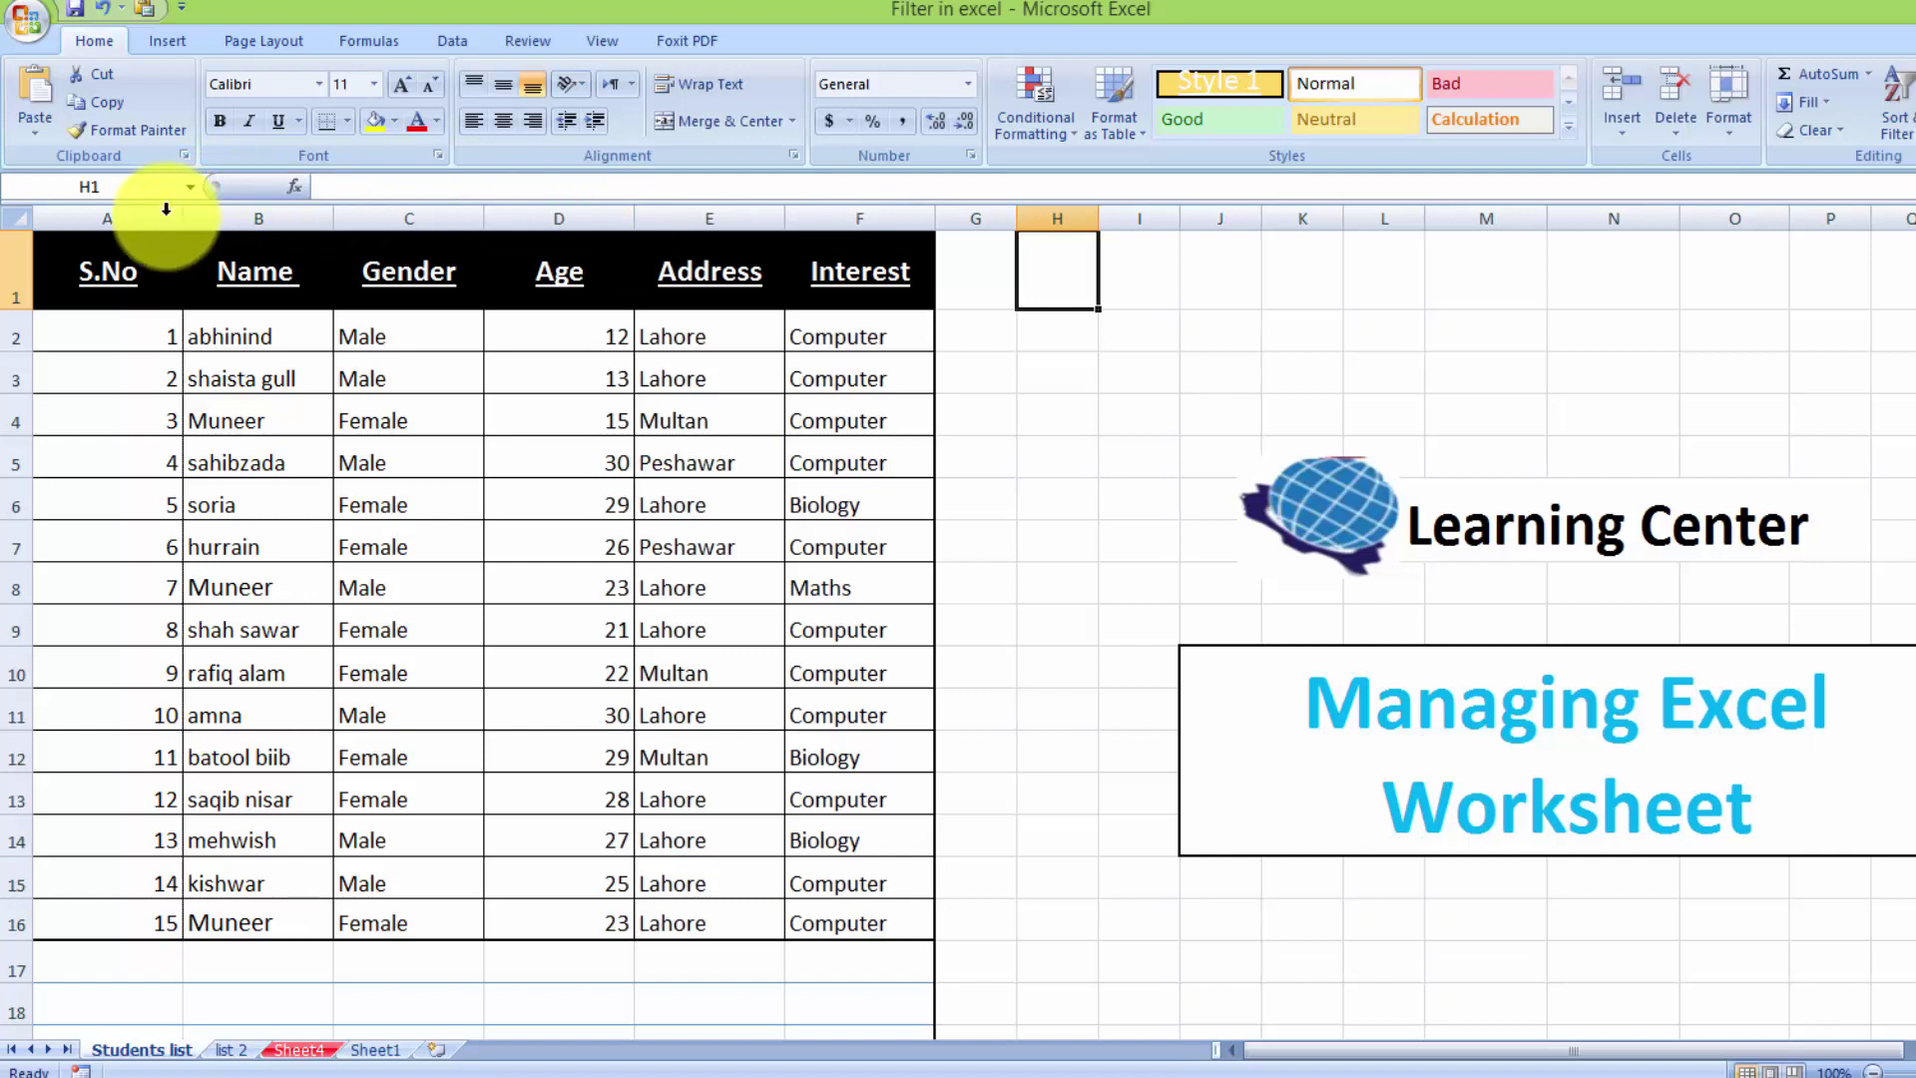
Step: AutoFit the student table columns, then widen them all to one equal width
drag(160, 215, 849, 210)
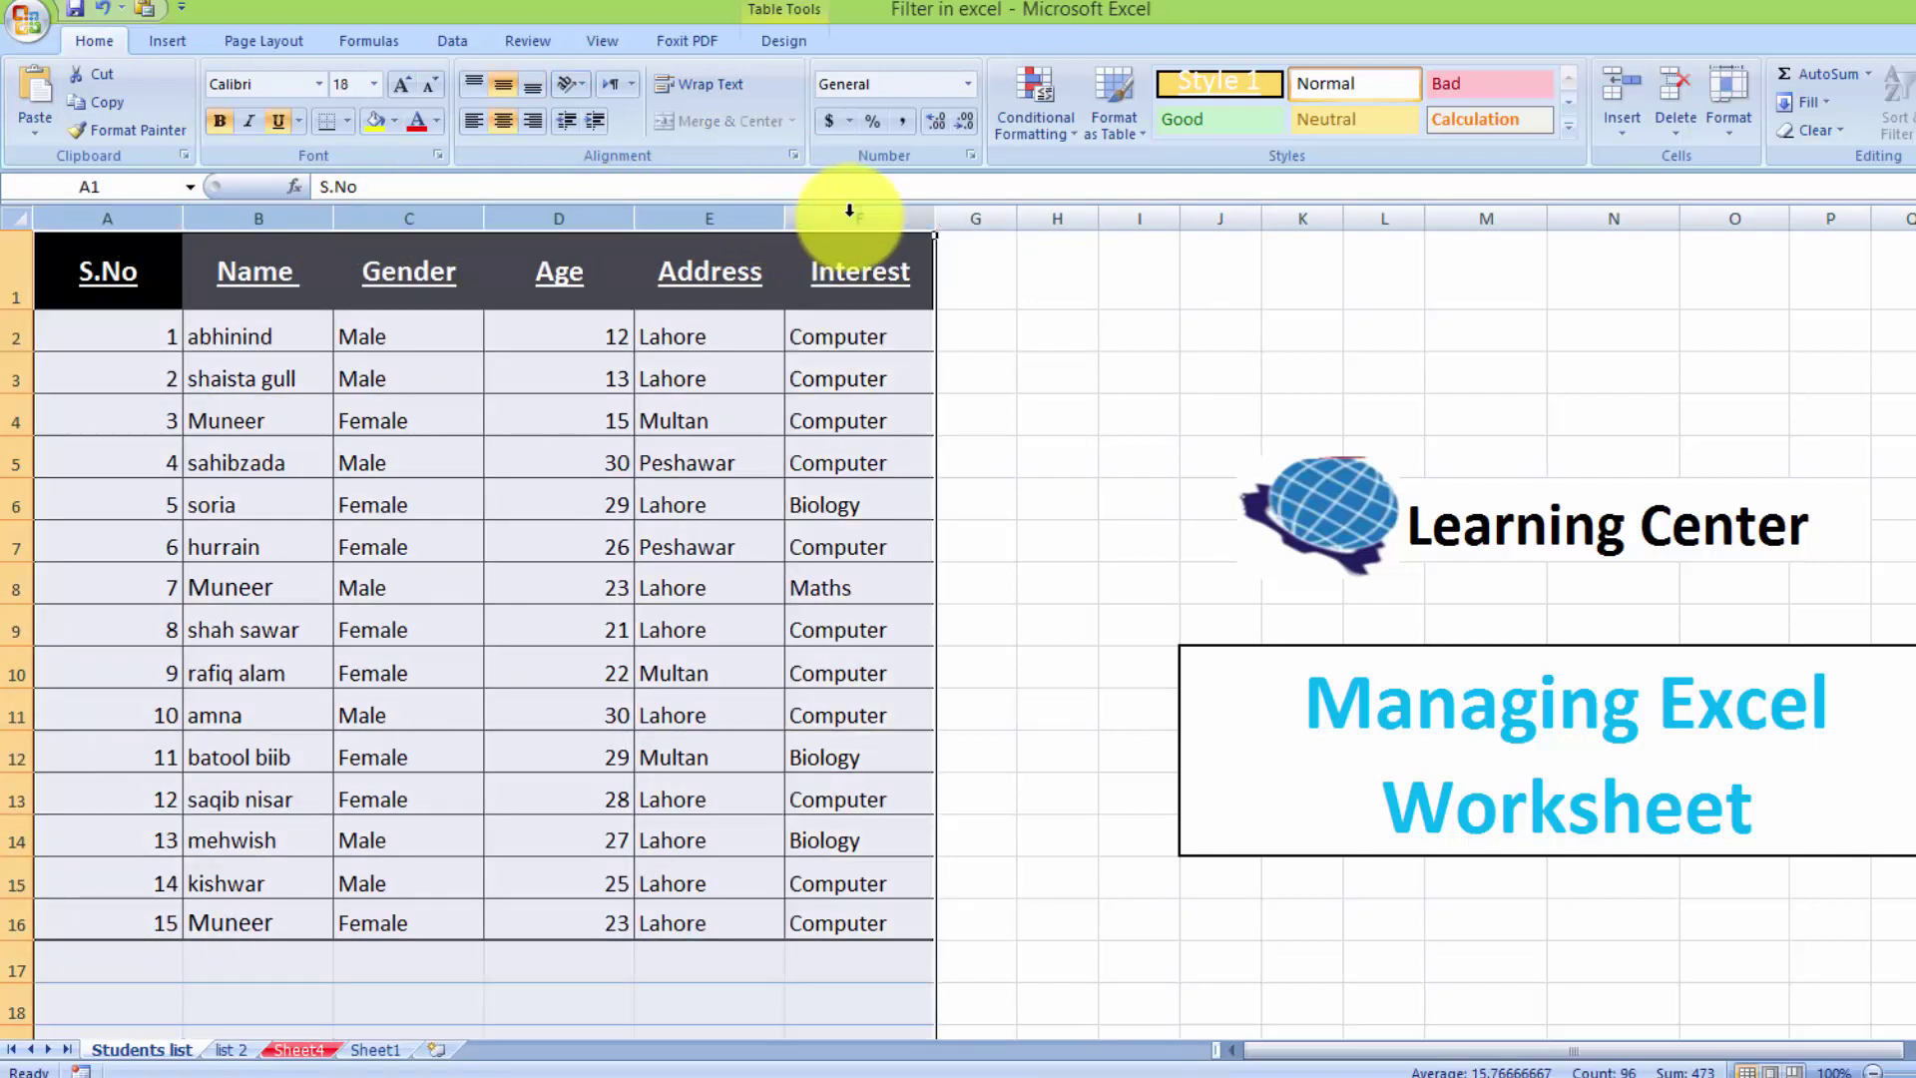
double_click(484, 216)
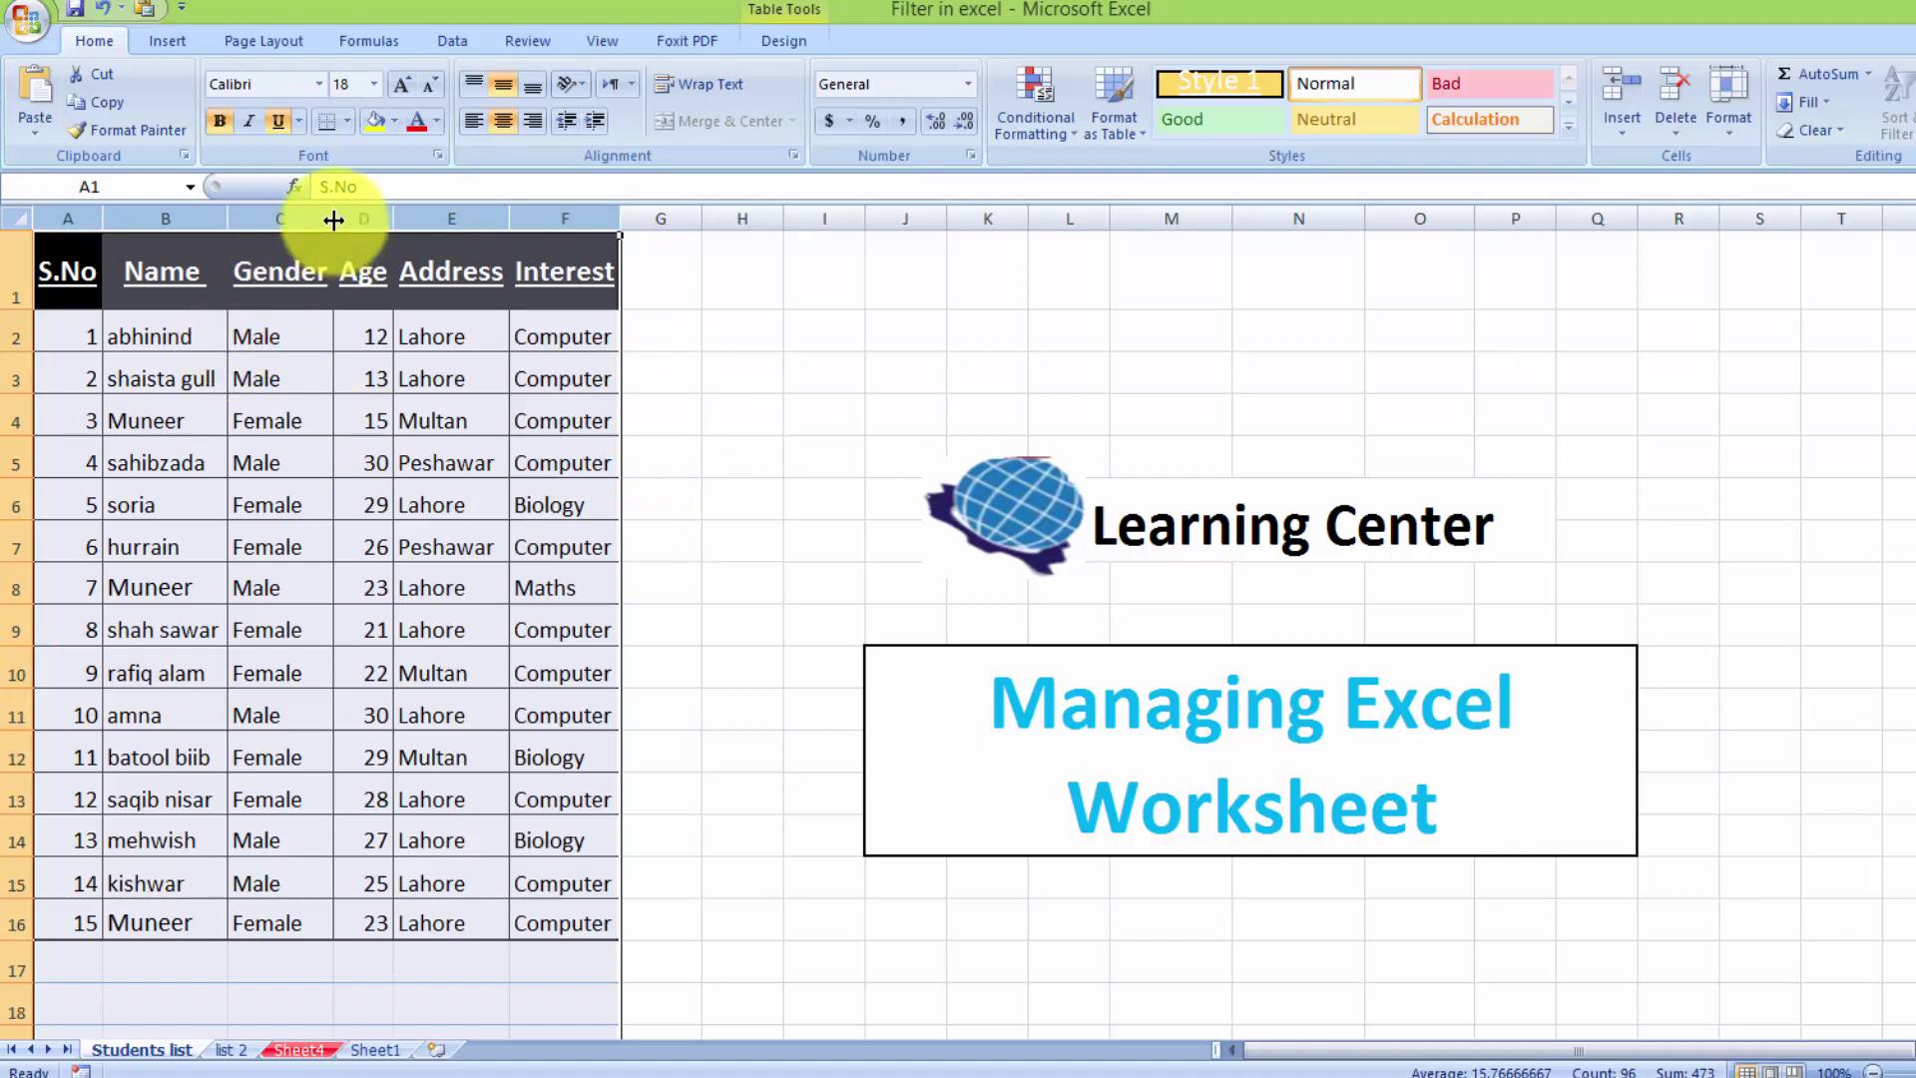
drag(333, 218, 397, 218)
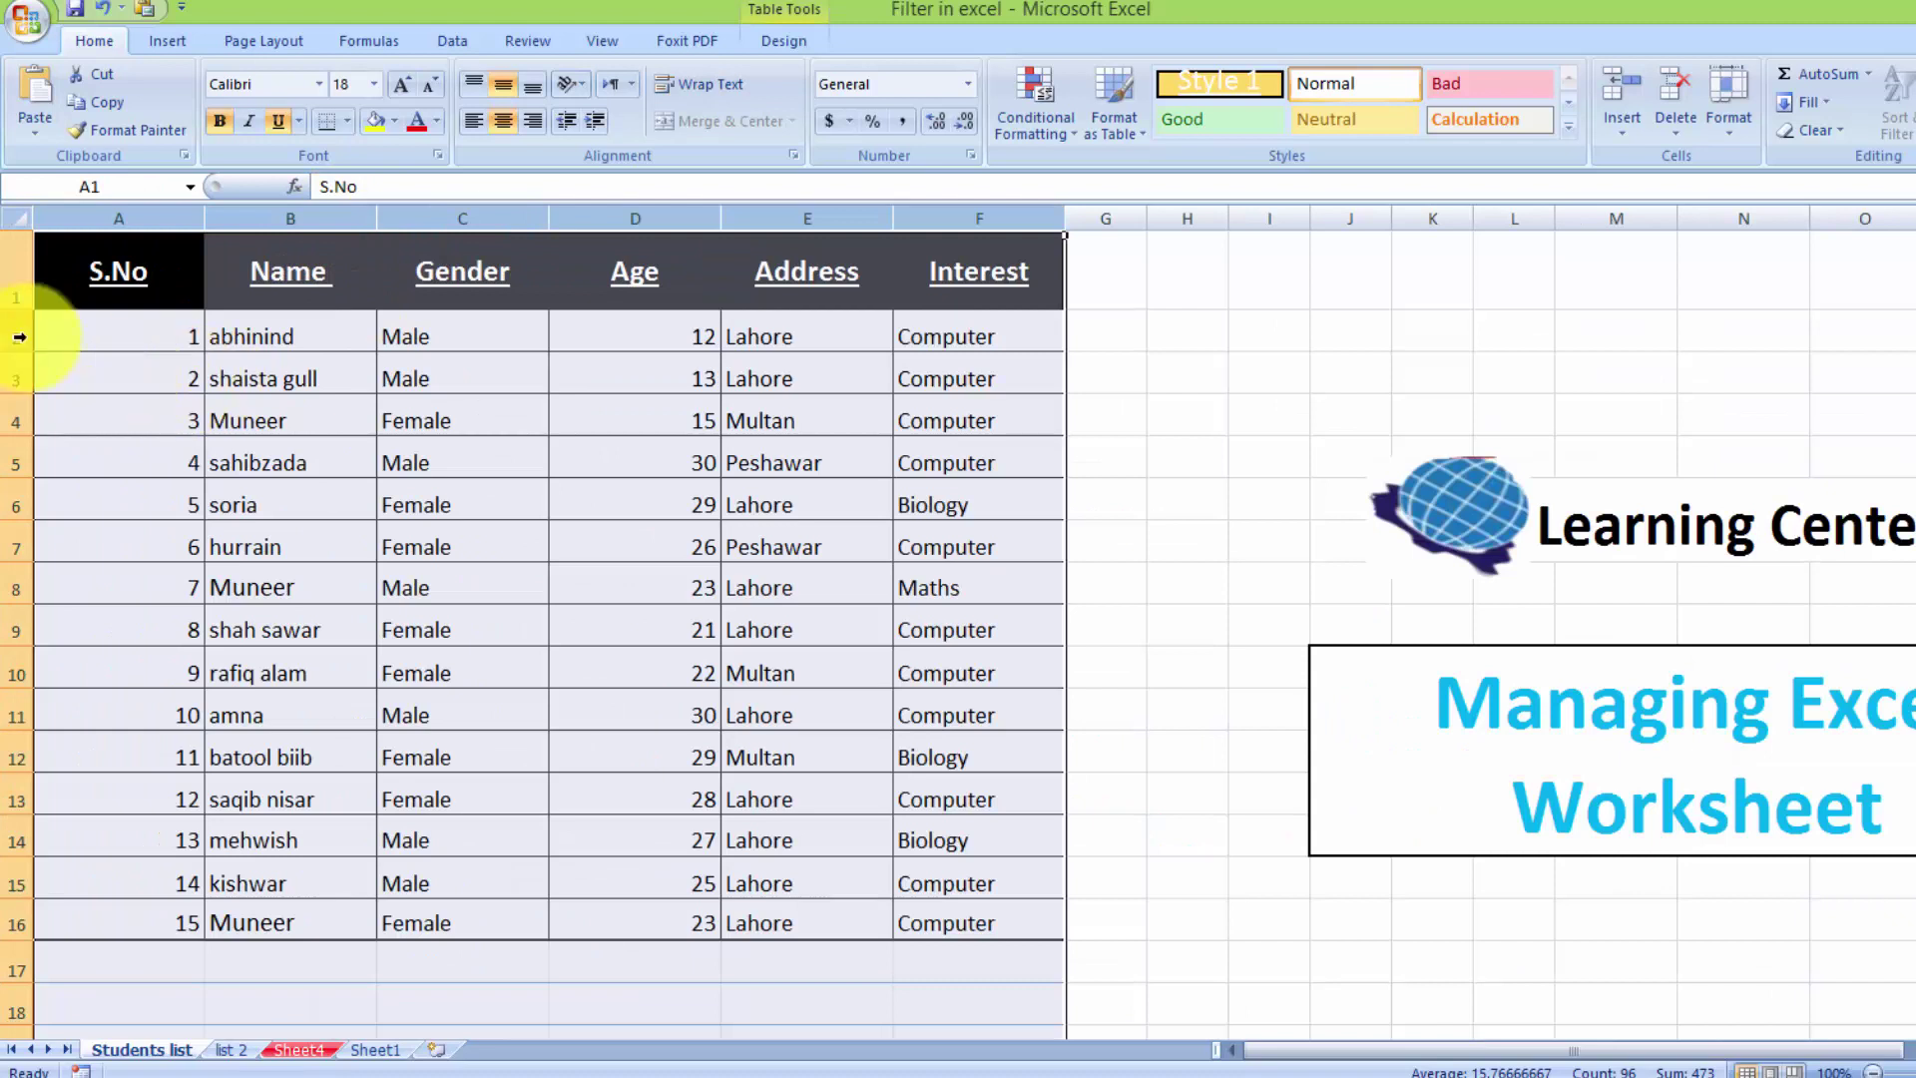
Step: AutoFit the heights of student rows 2–16 so they share one uniform height
drag(15, 334, 14, 768)
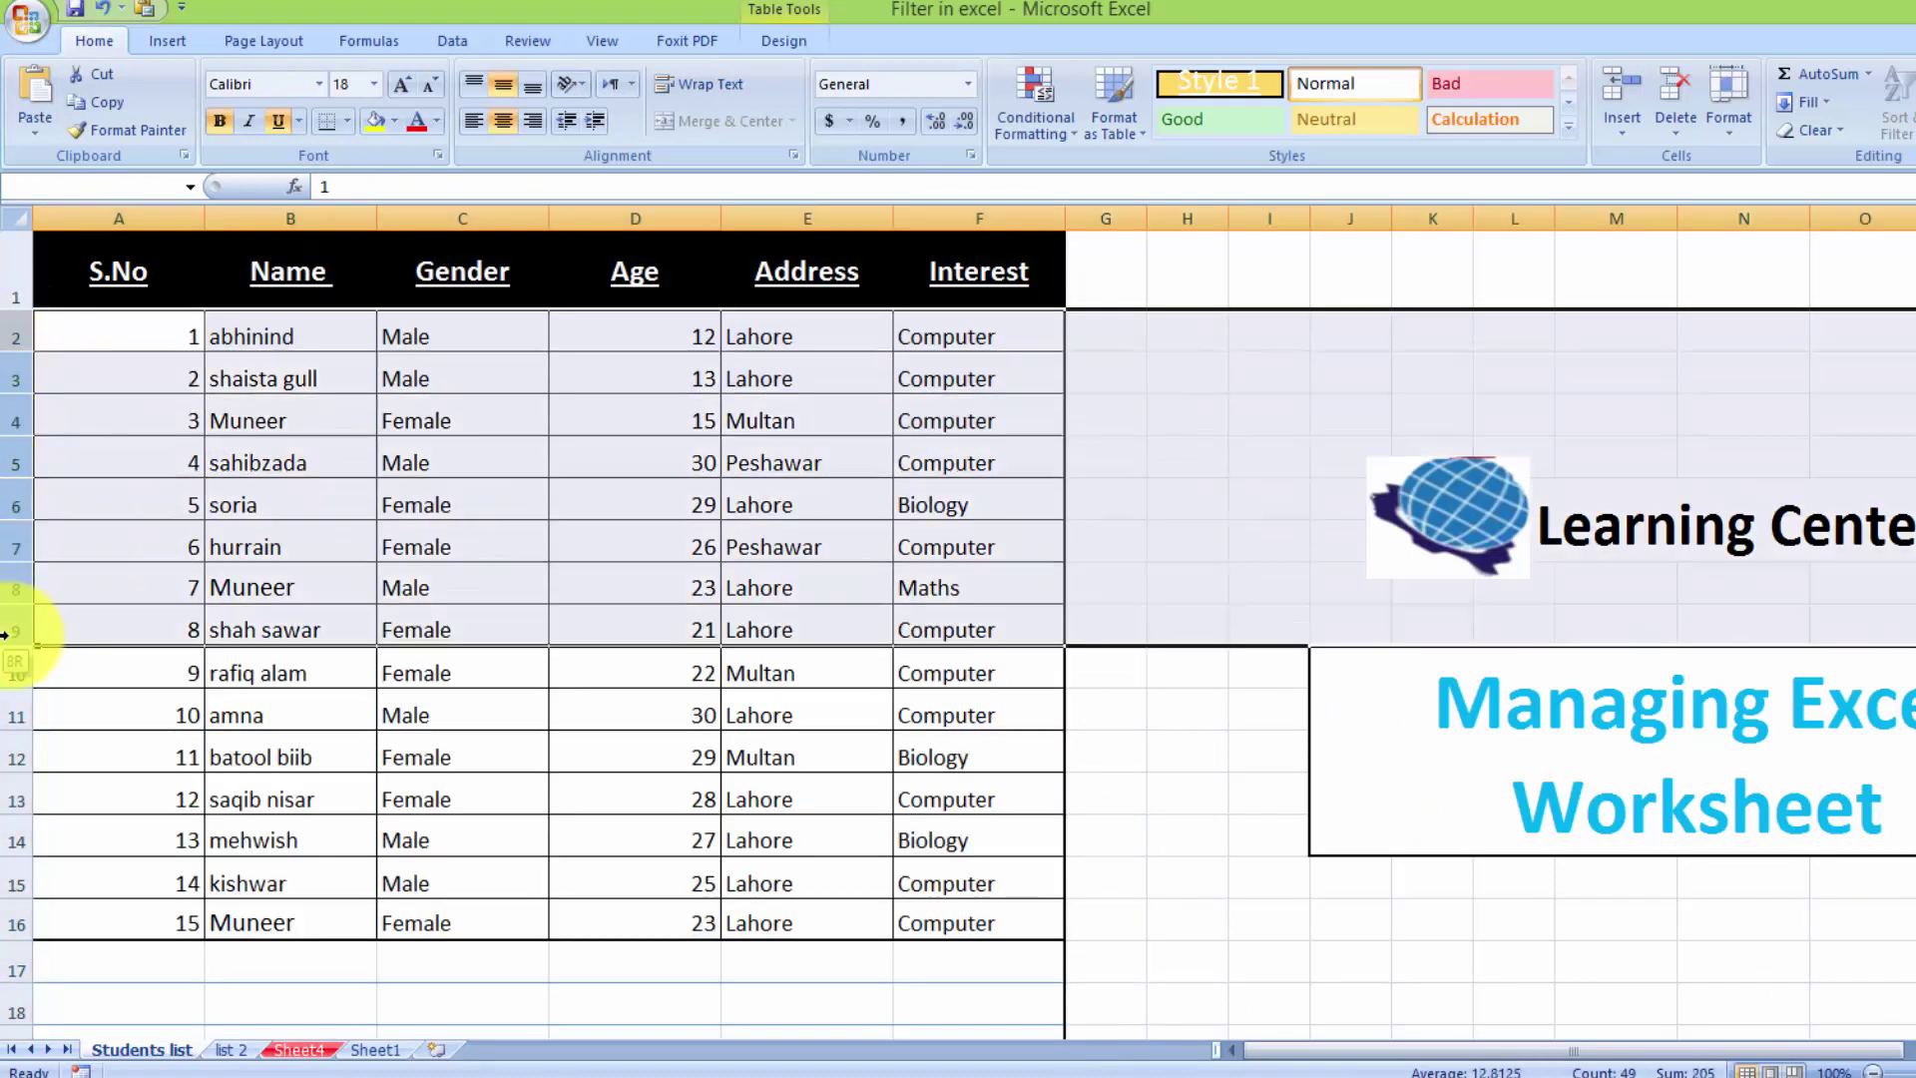
drag(15, 768, 18, 938)
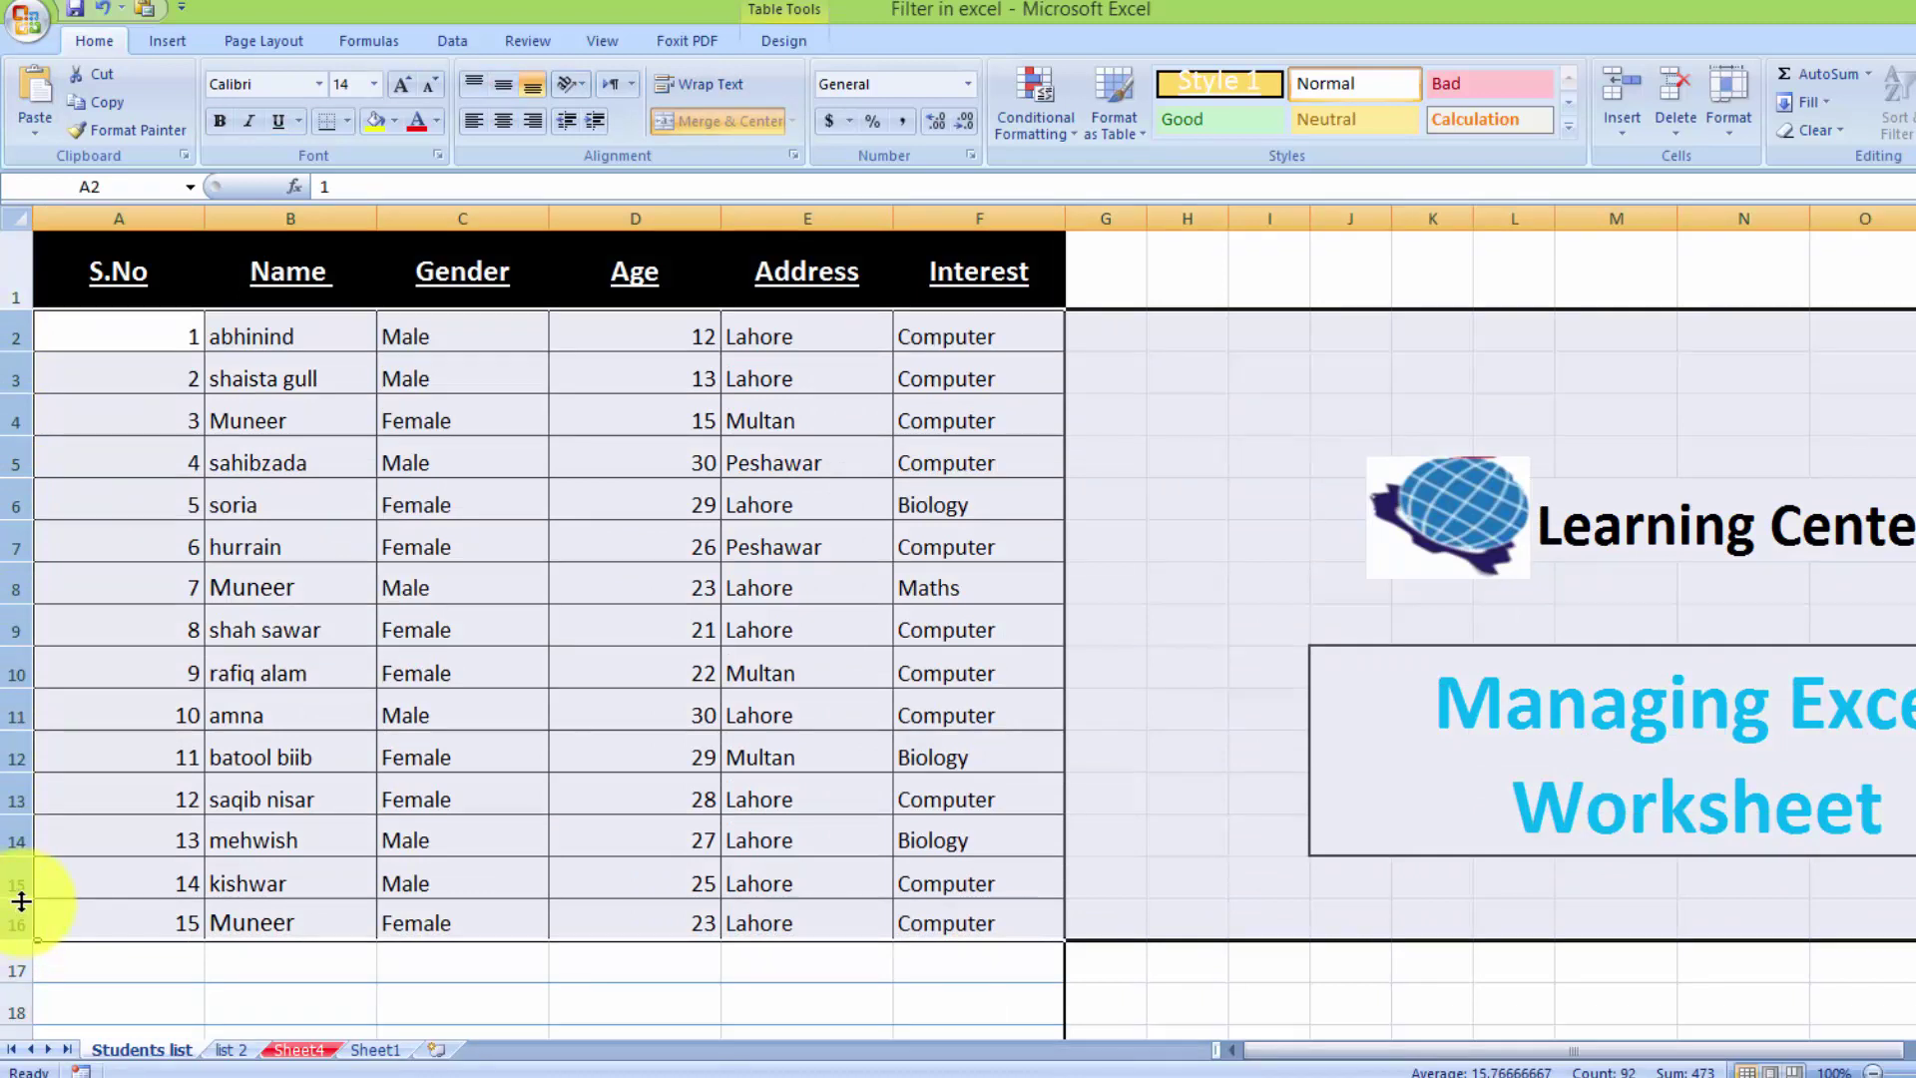
double_click(20, 477)
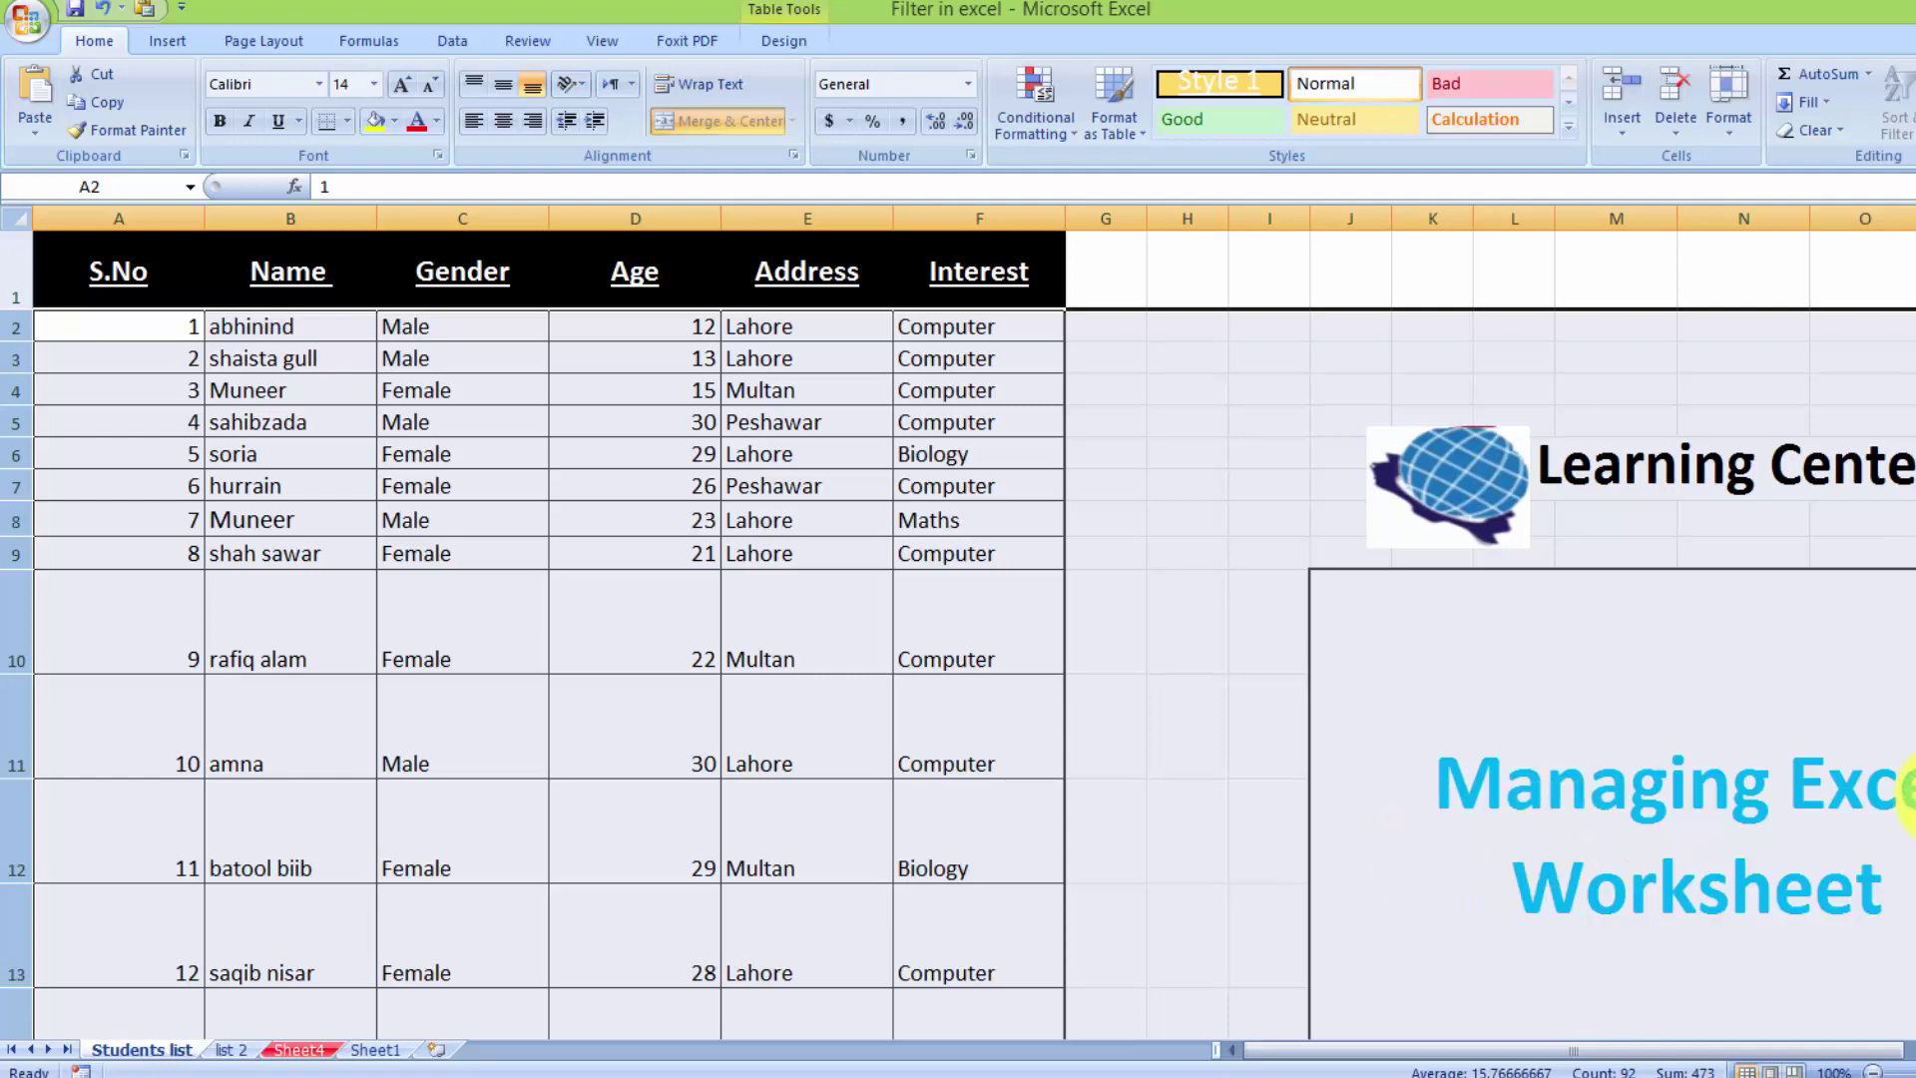
click(1652, 705)
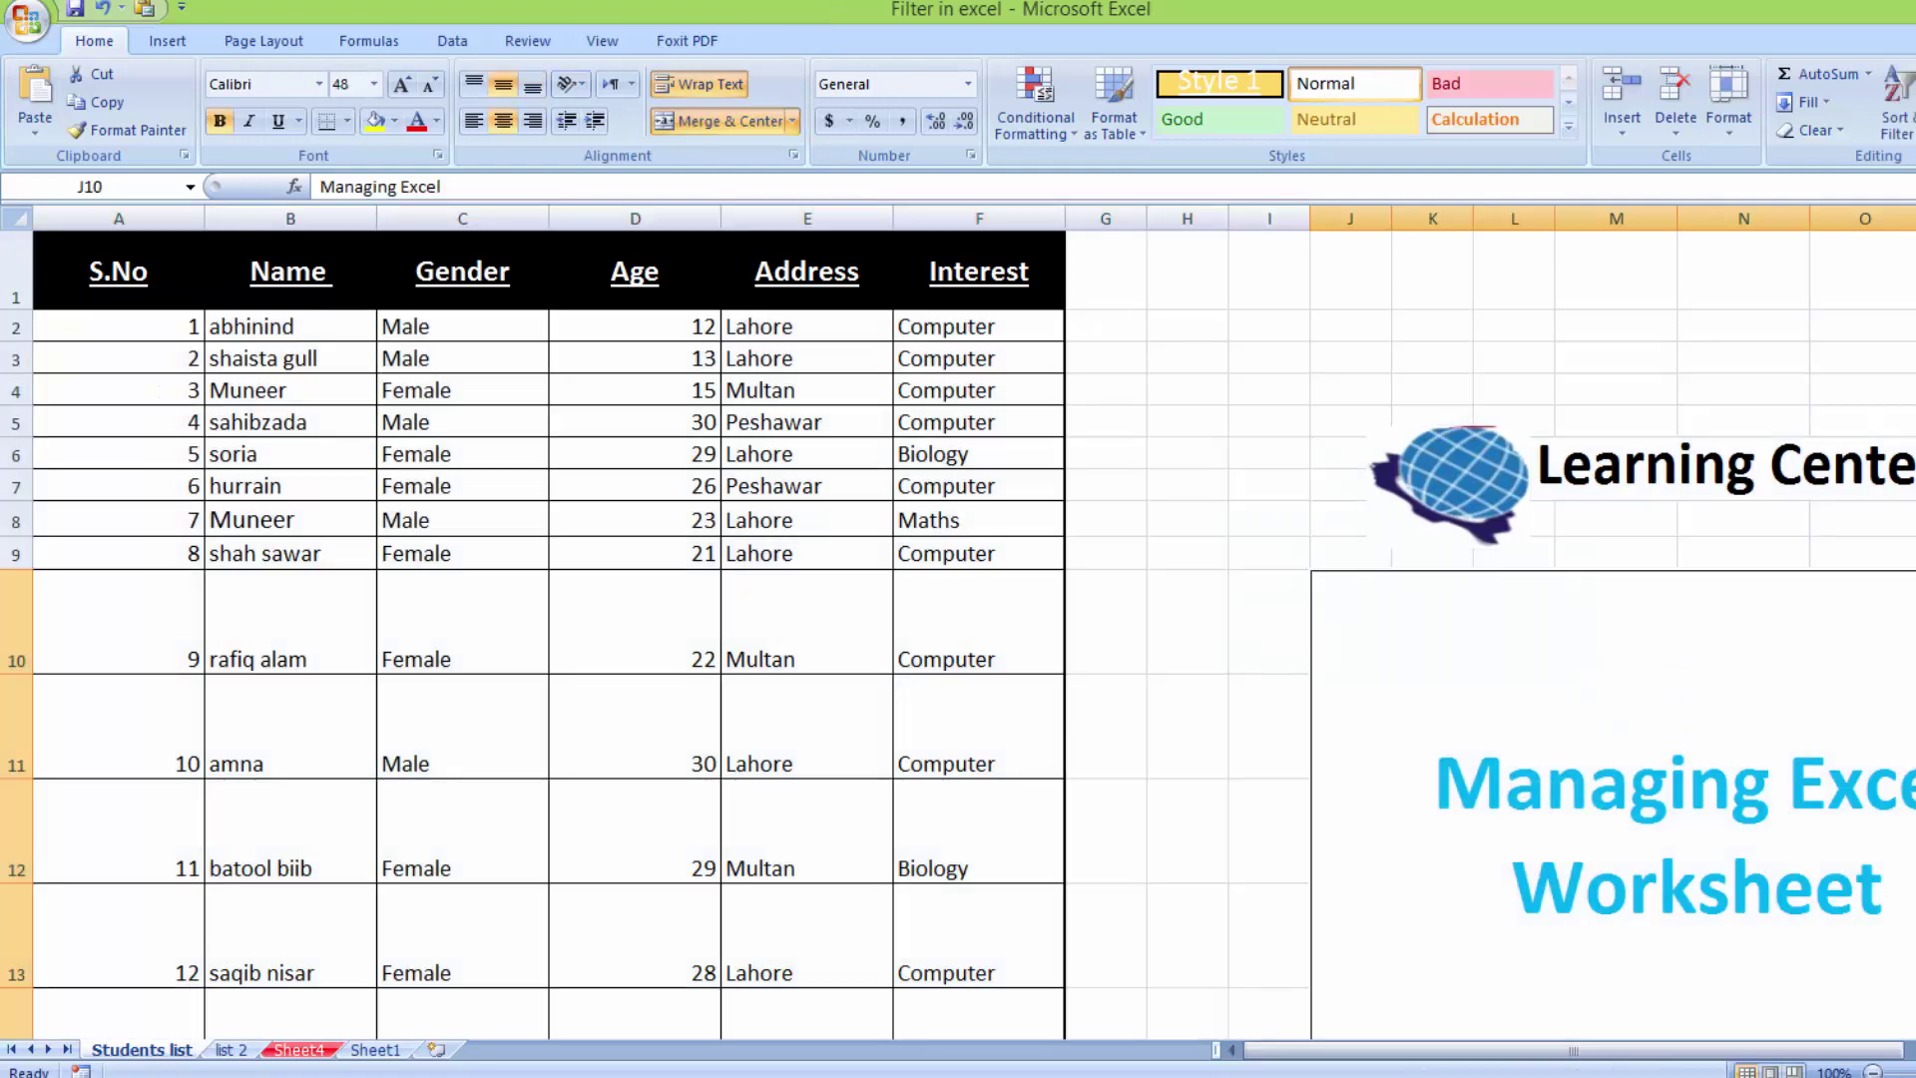
scroll(1909, 618, down, 1)
scroll(1910, 618, down, 1)
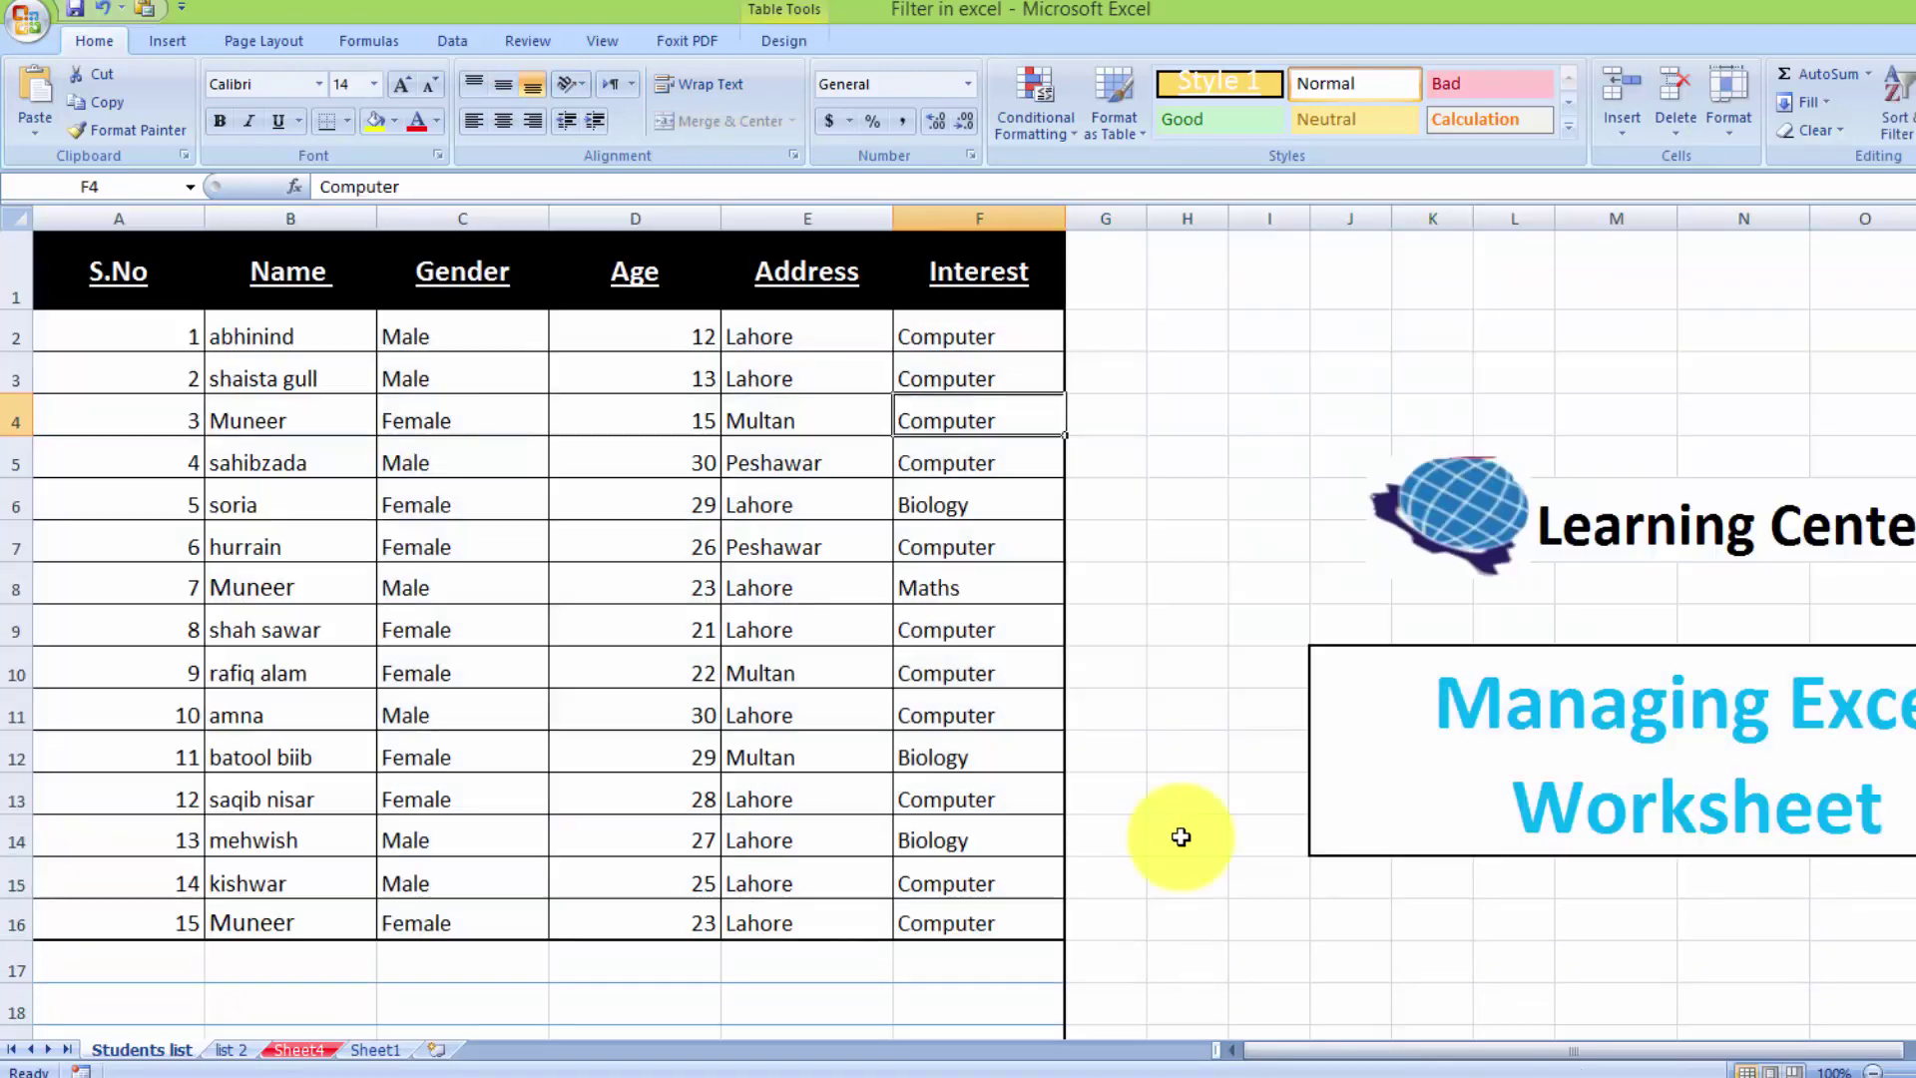
click(949, 213)
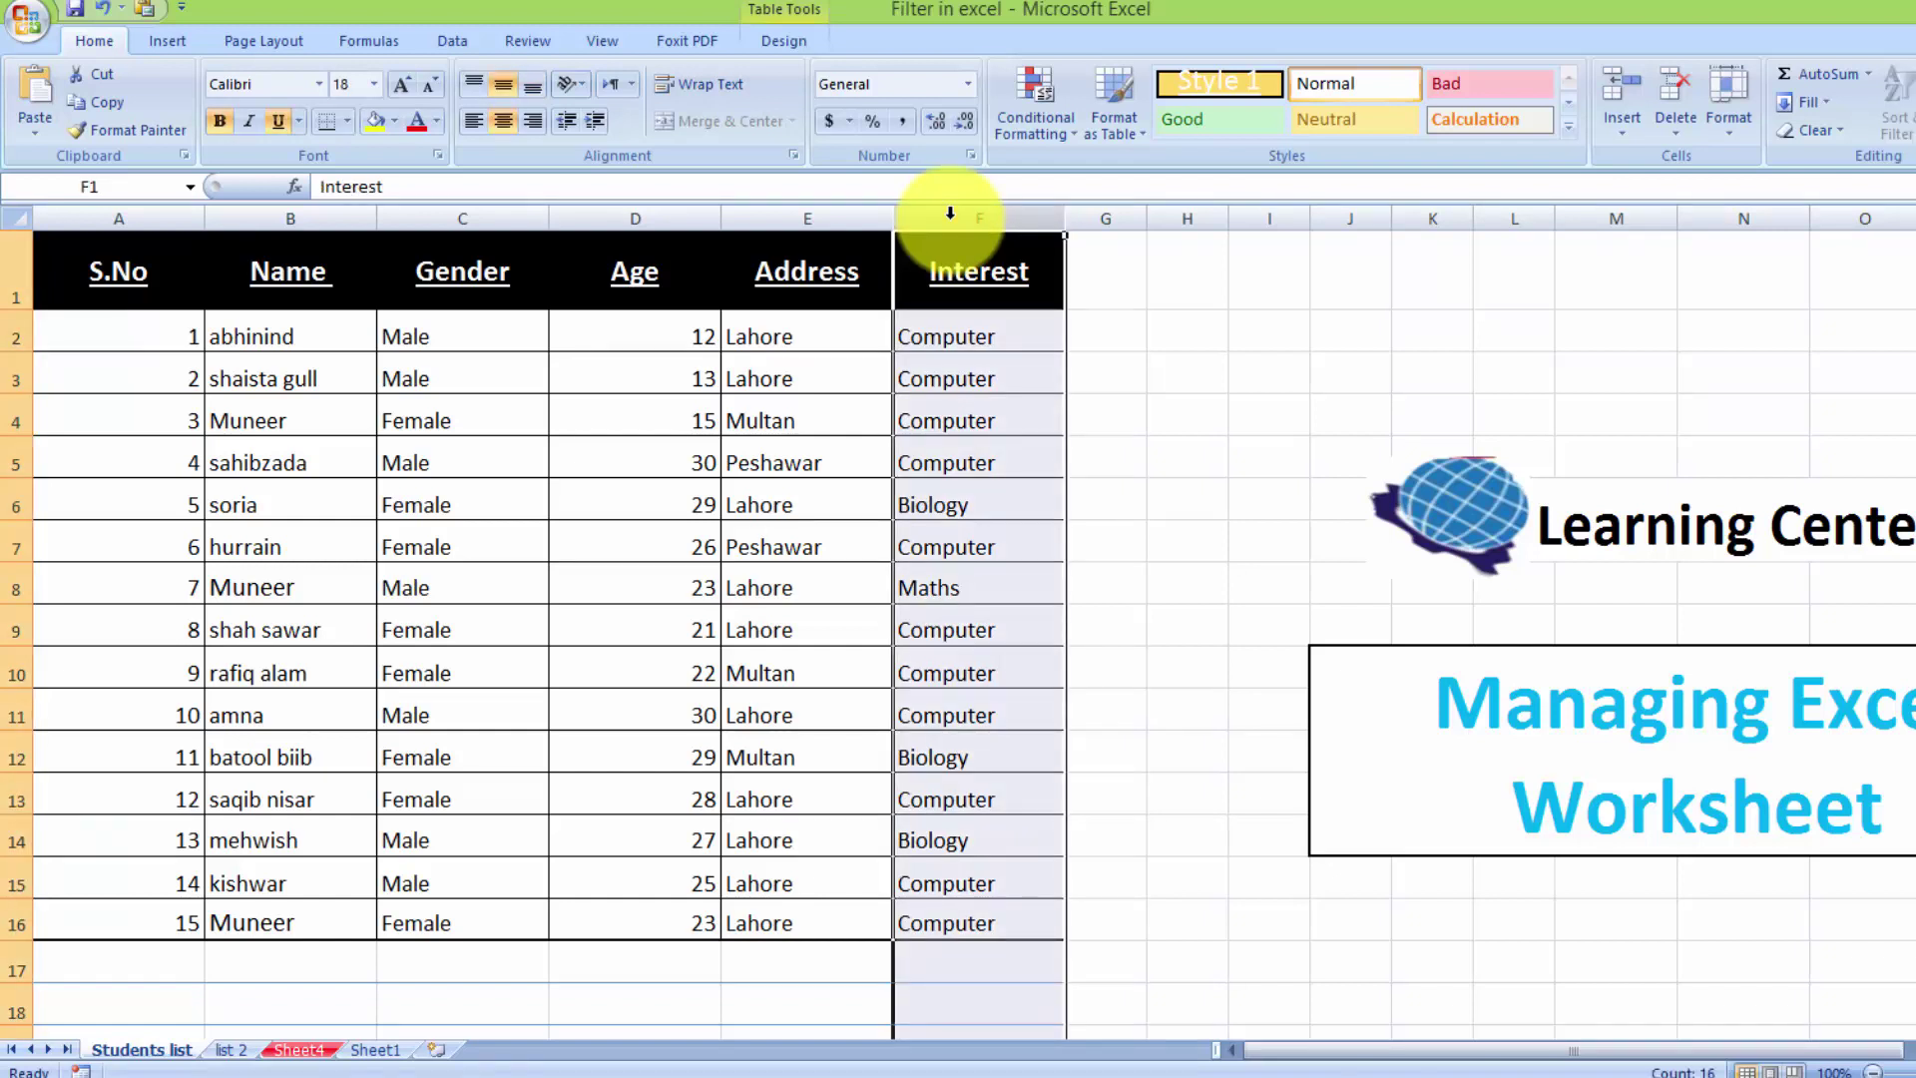
right_click(945, 364)
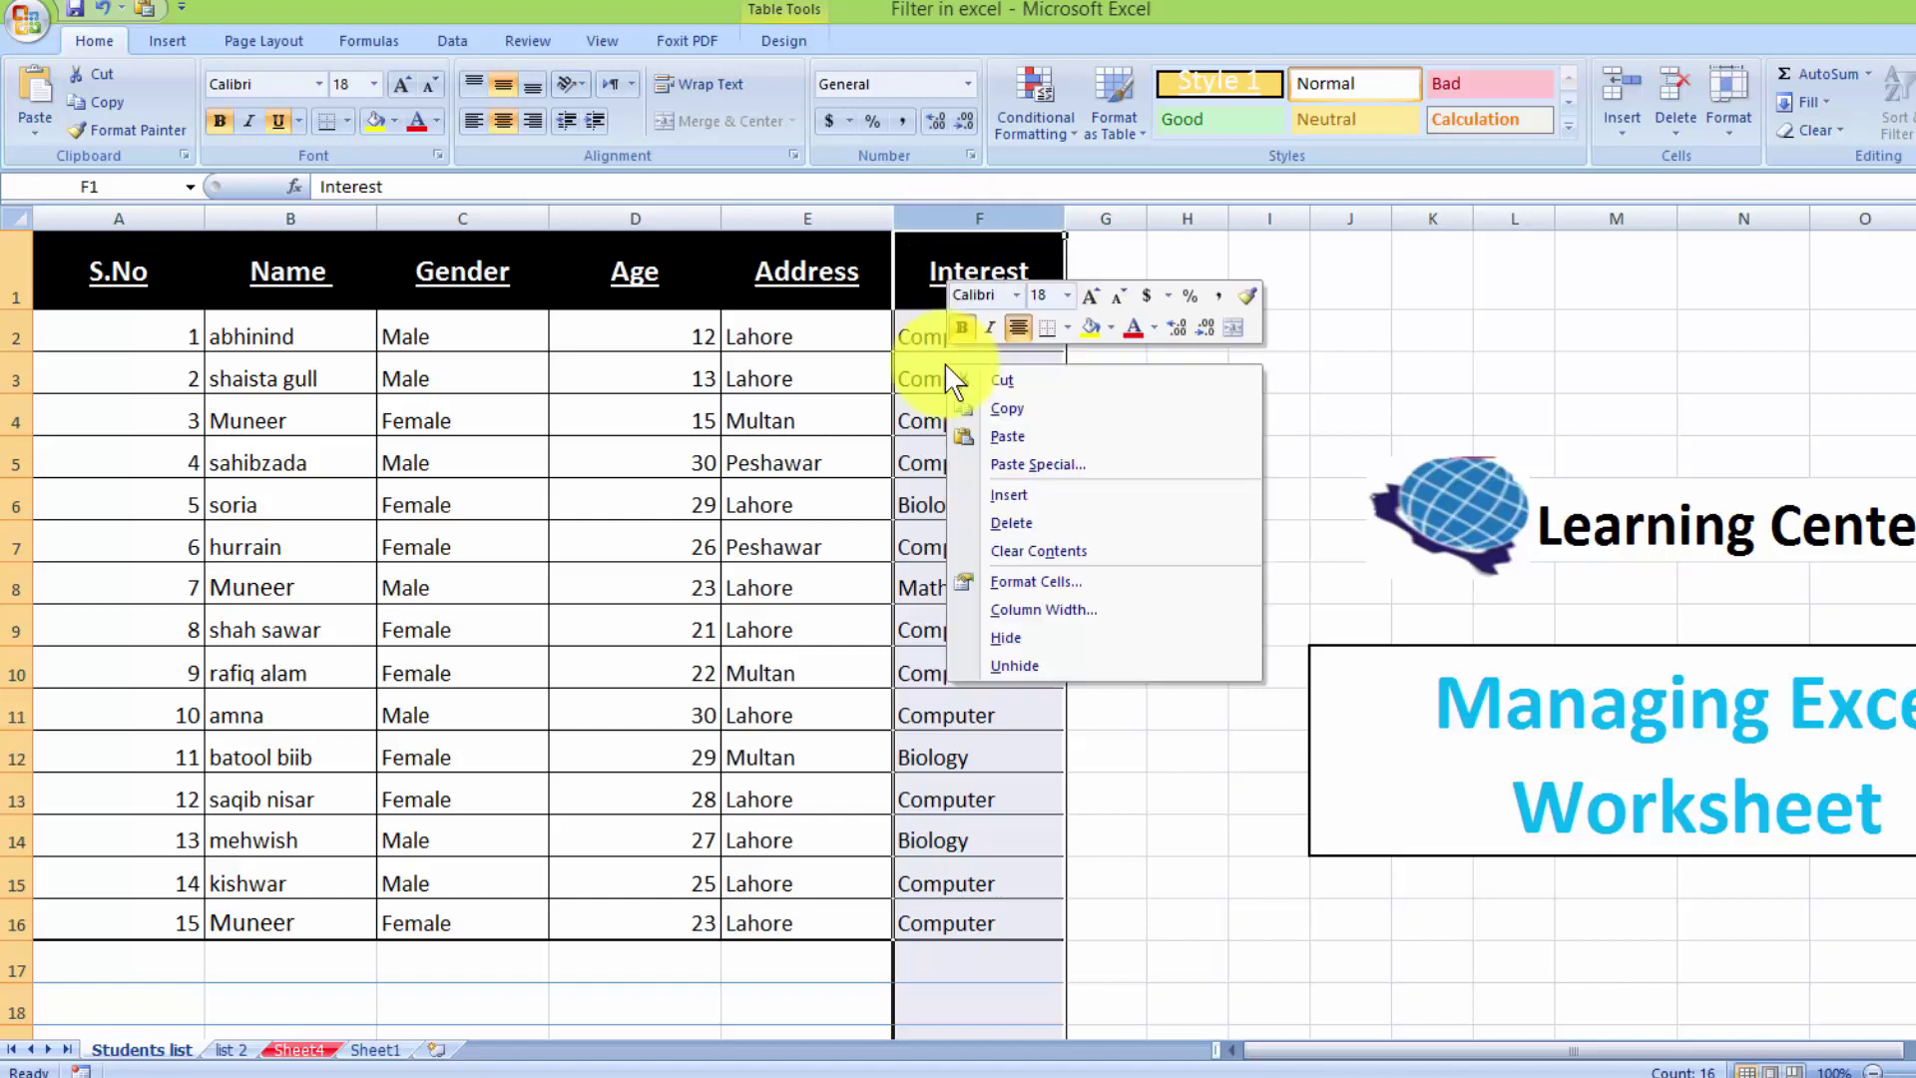
click(985, 639)
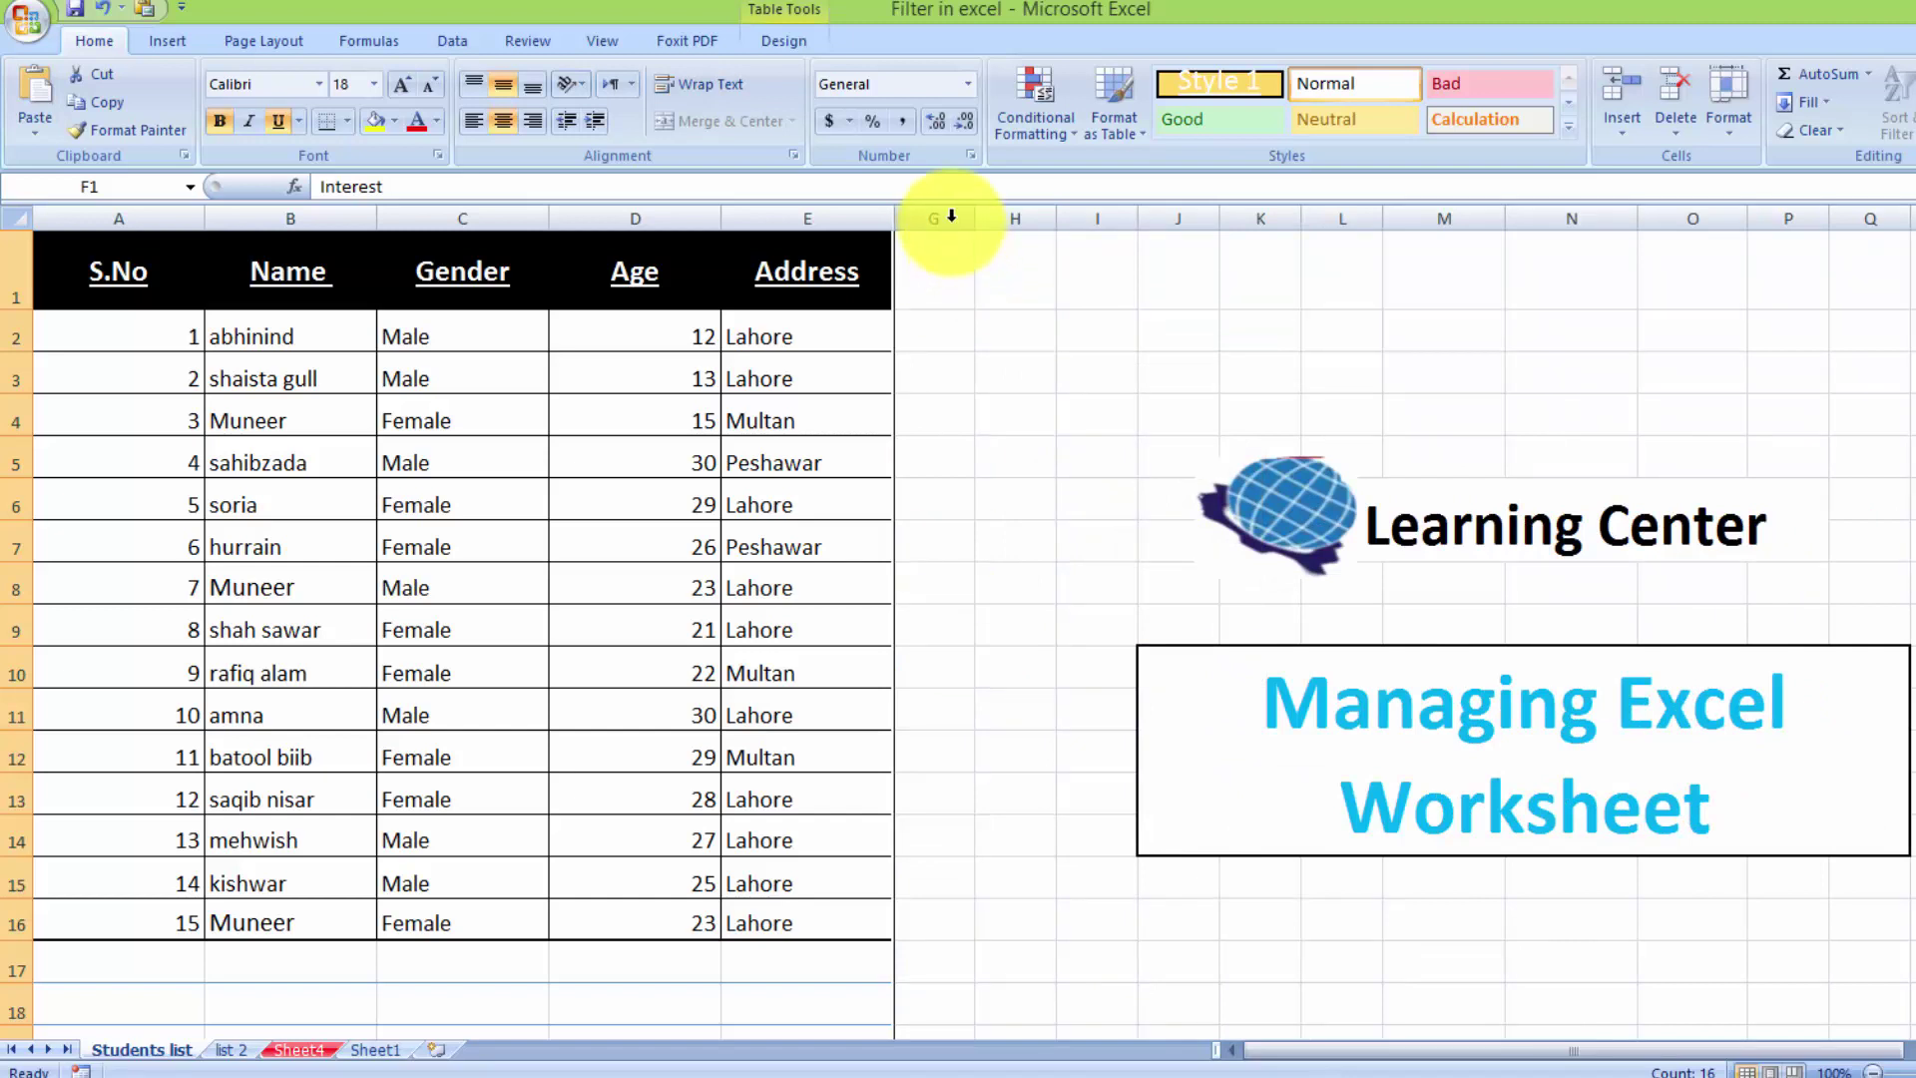
drag(950, 216, 878, 217)
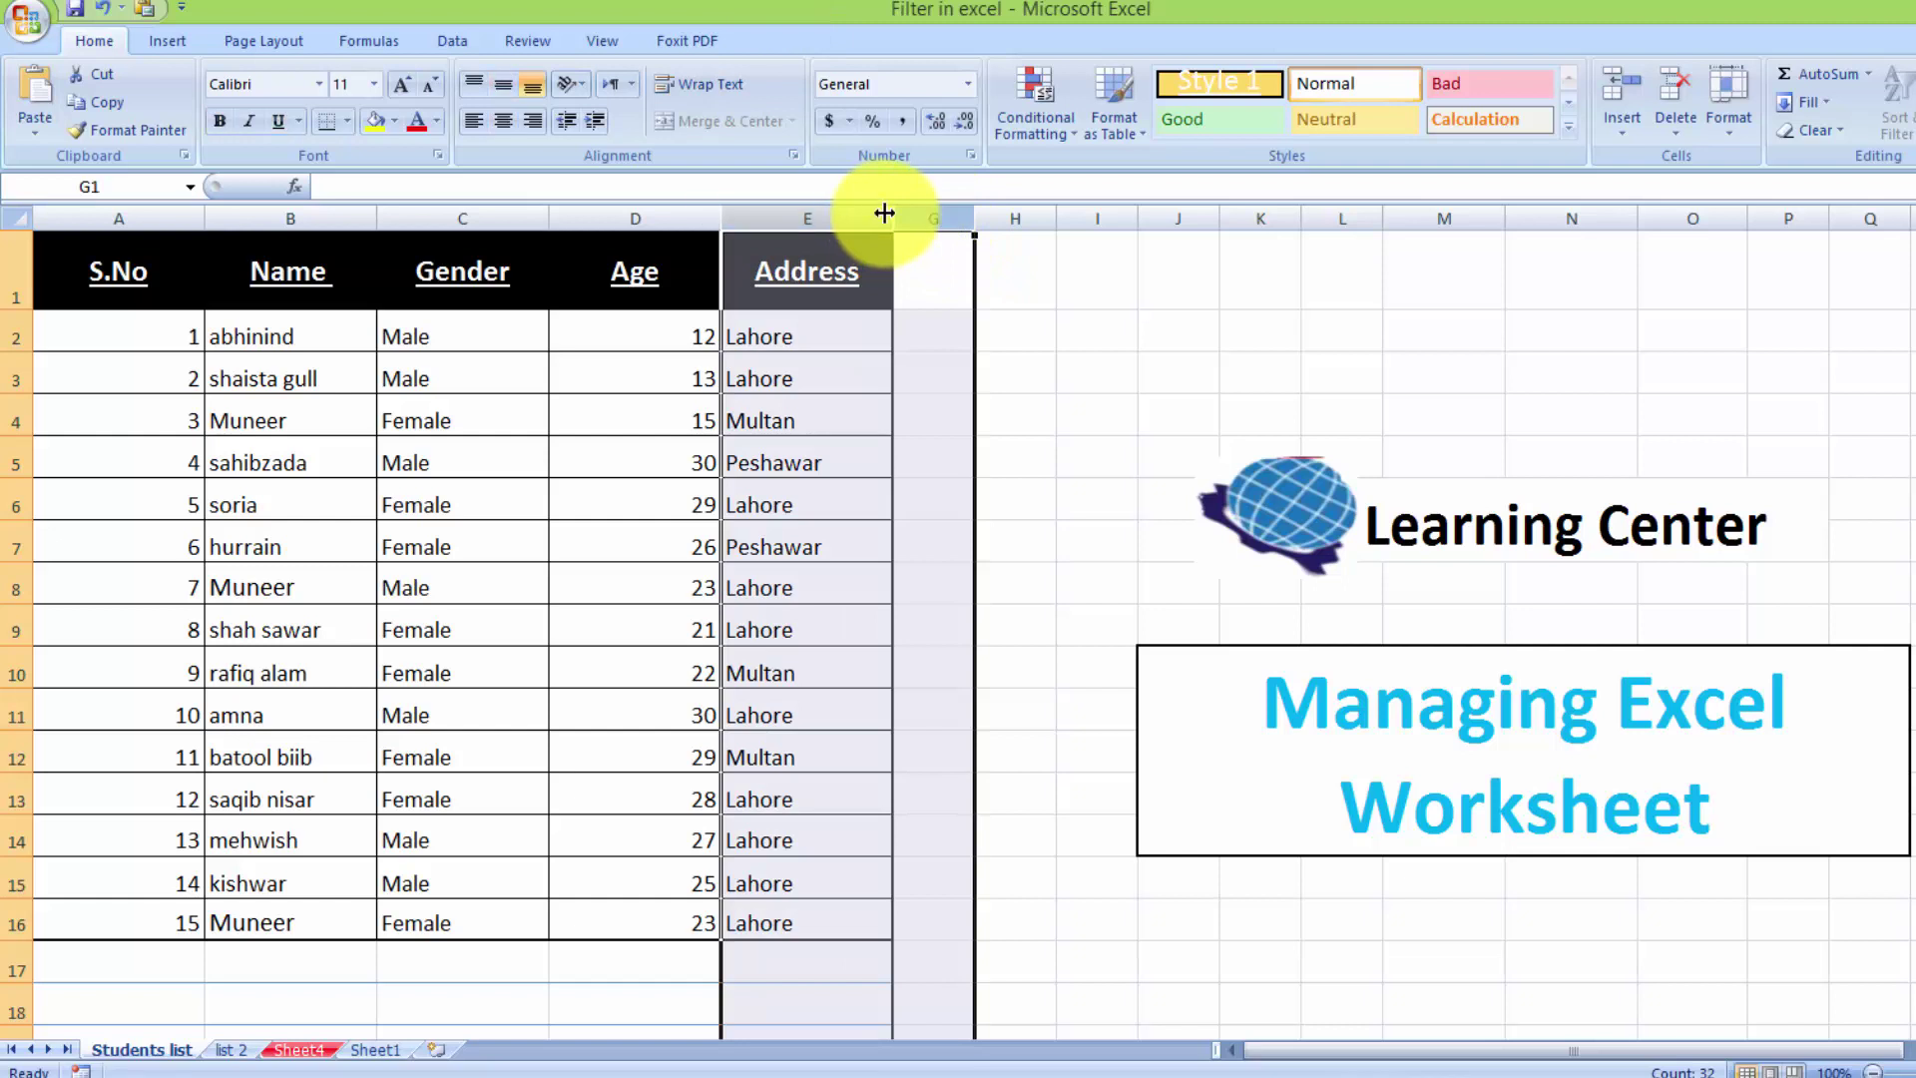
right_click(855, 377)
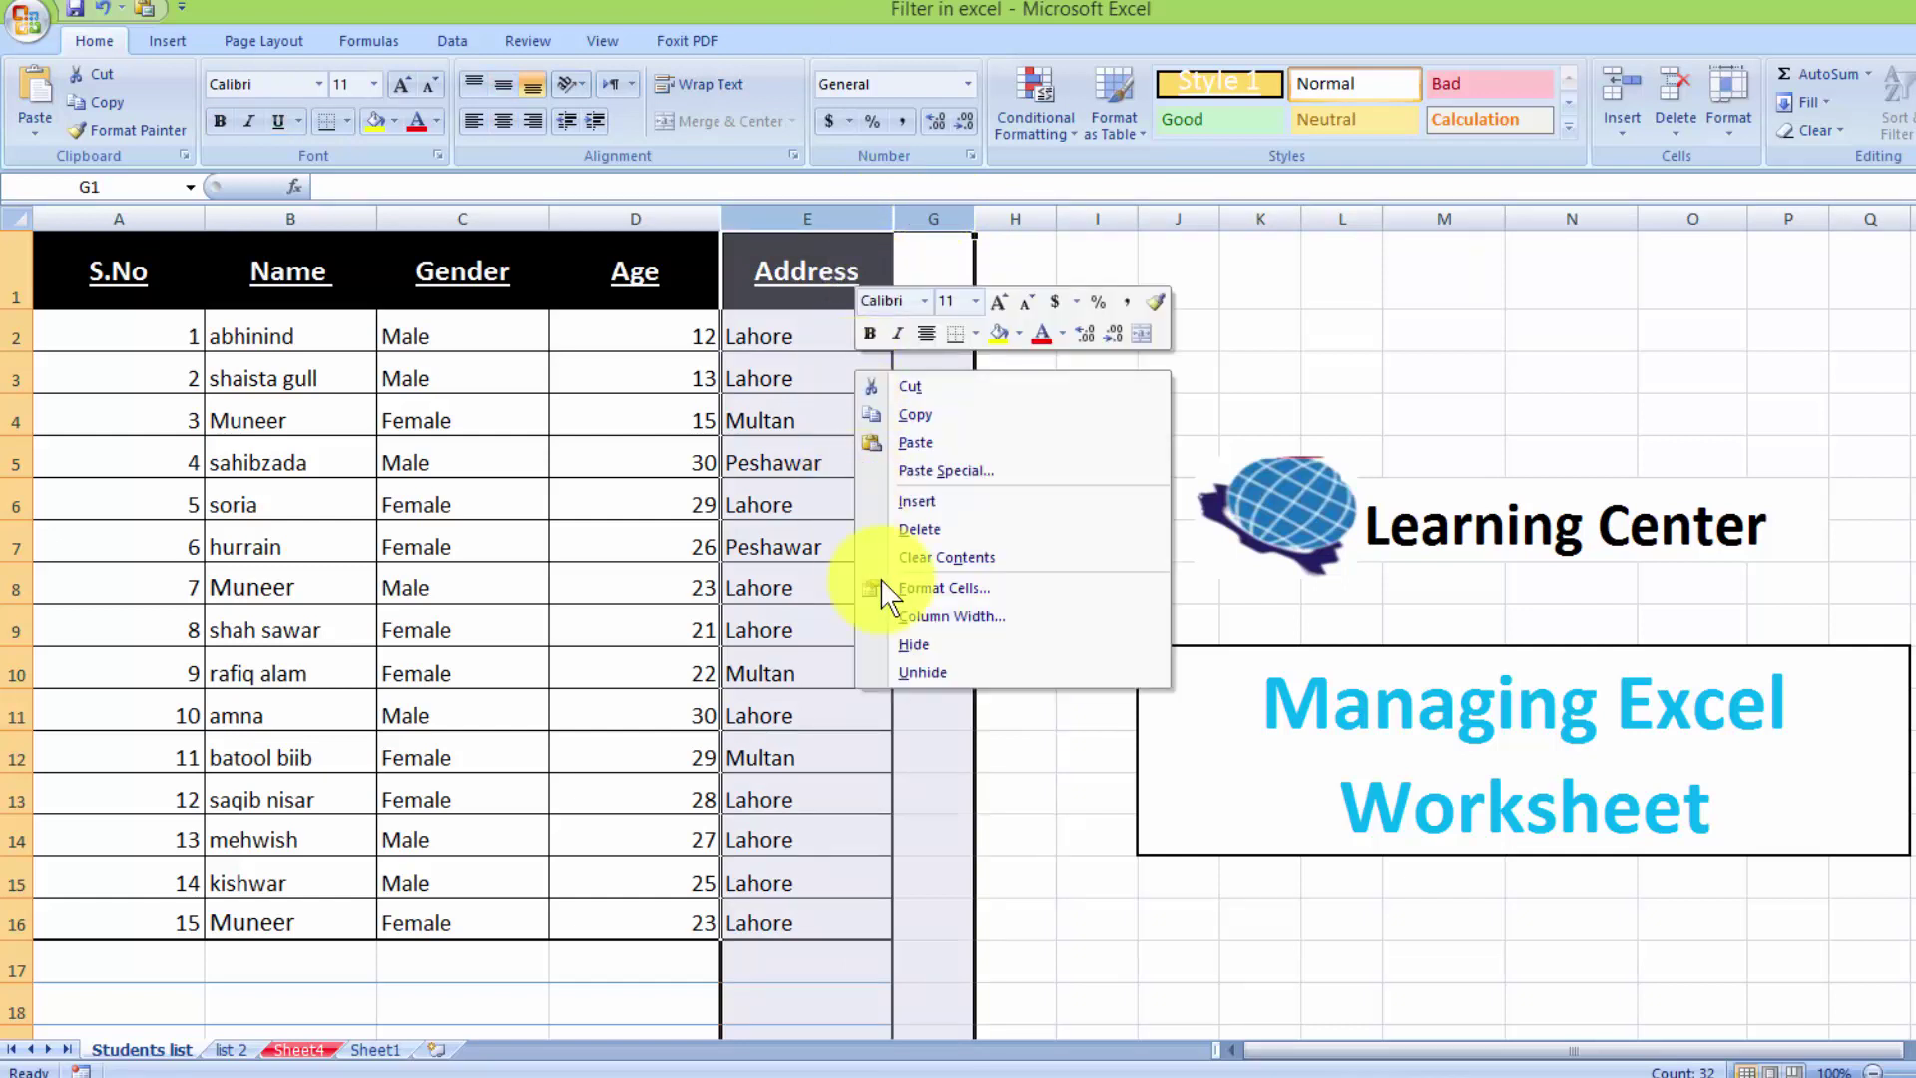
click(923, 674)
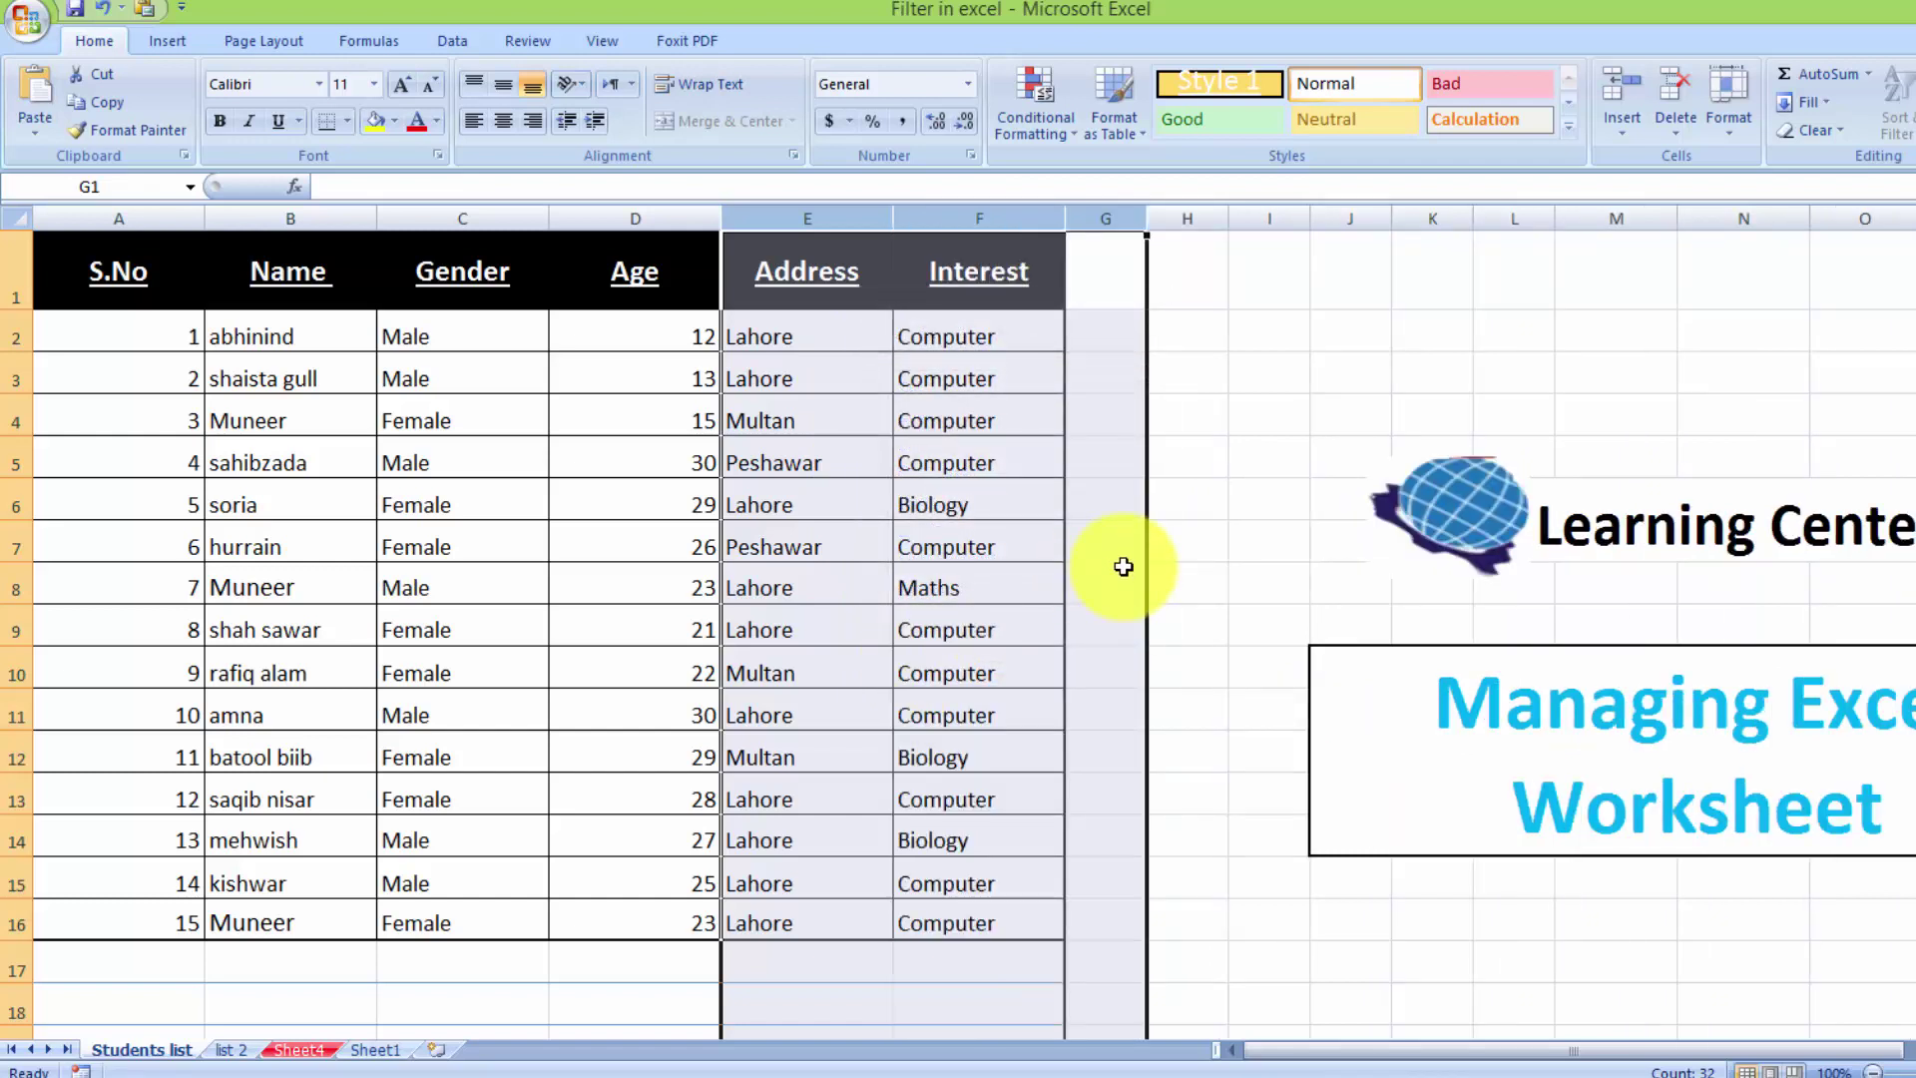
click(1123, 565)
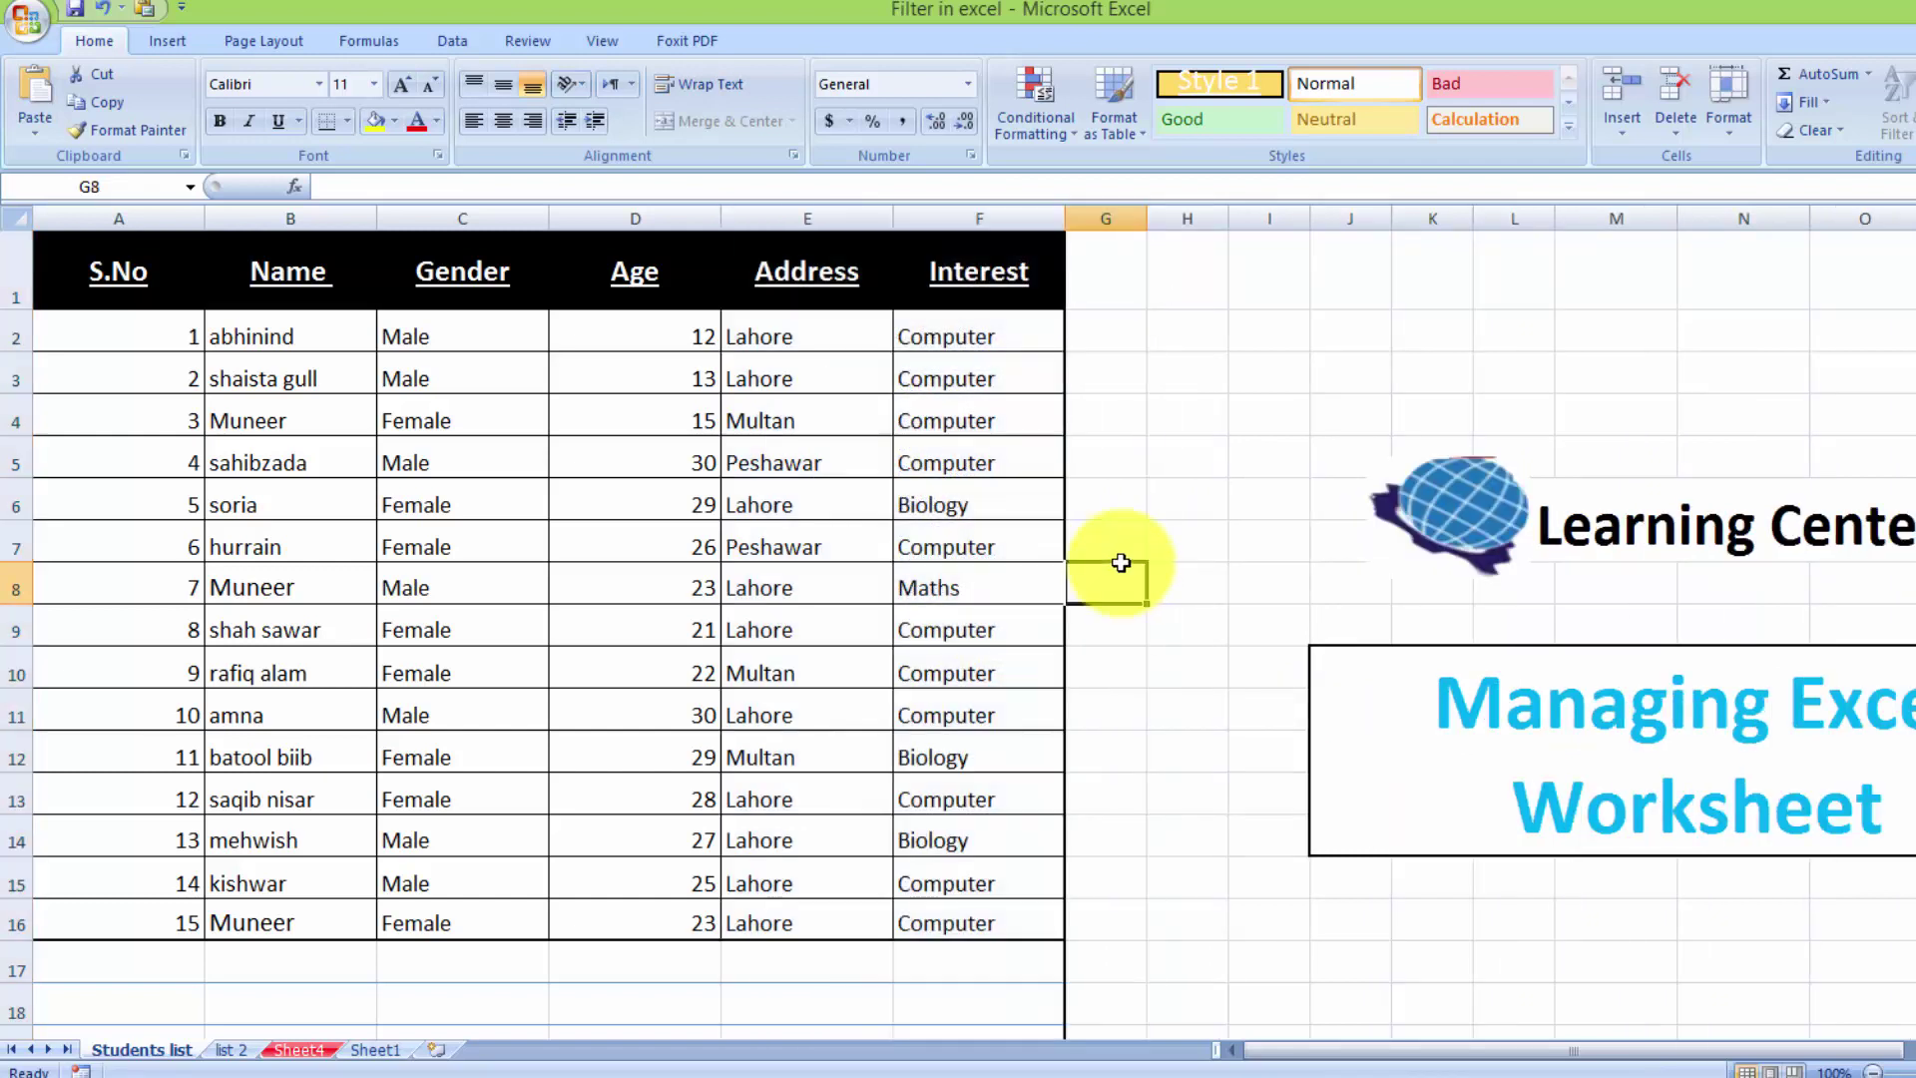
drag(953, 203, 514, 207)
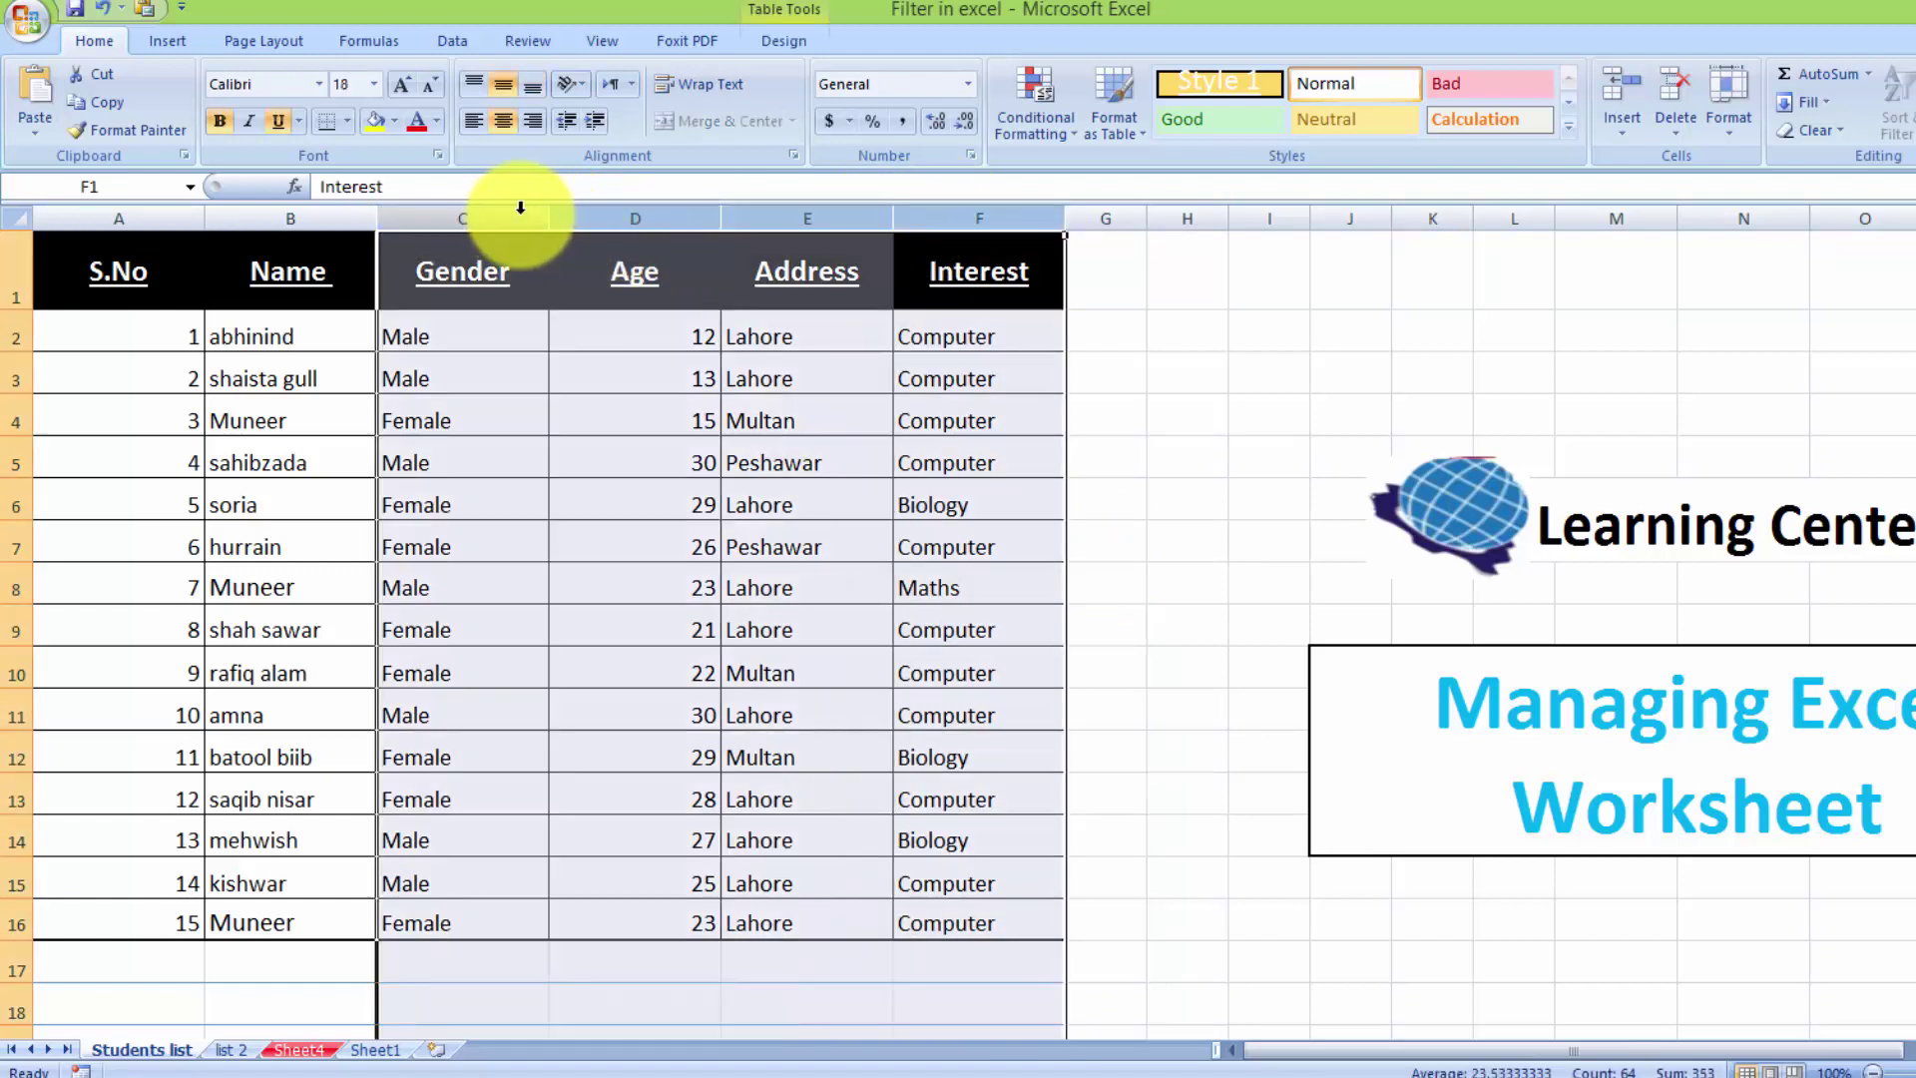
drag(514, 207, 621, 211)
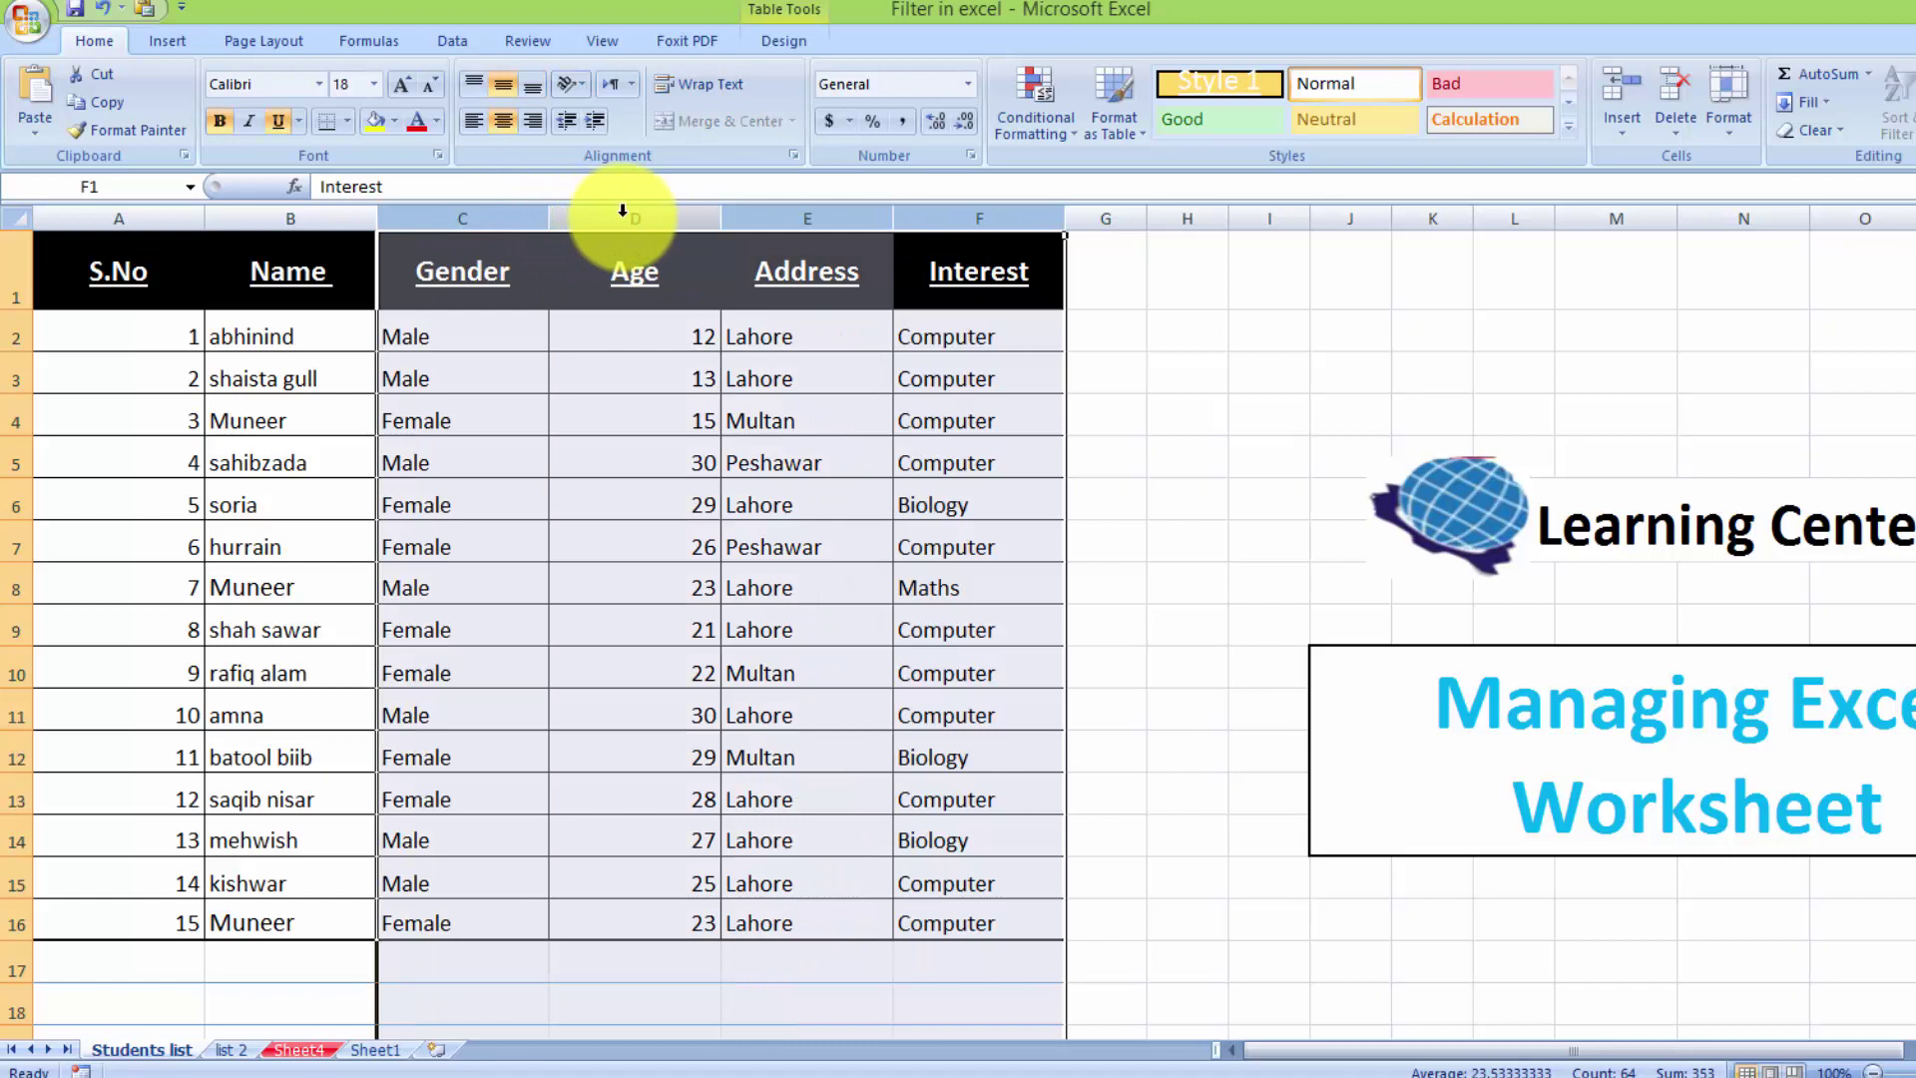
right_click(621, 211)
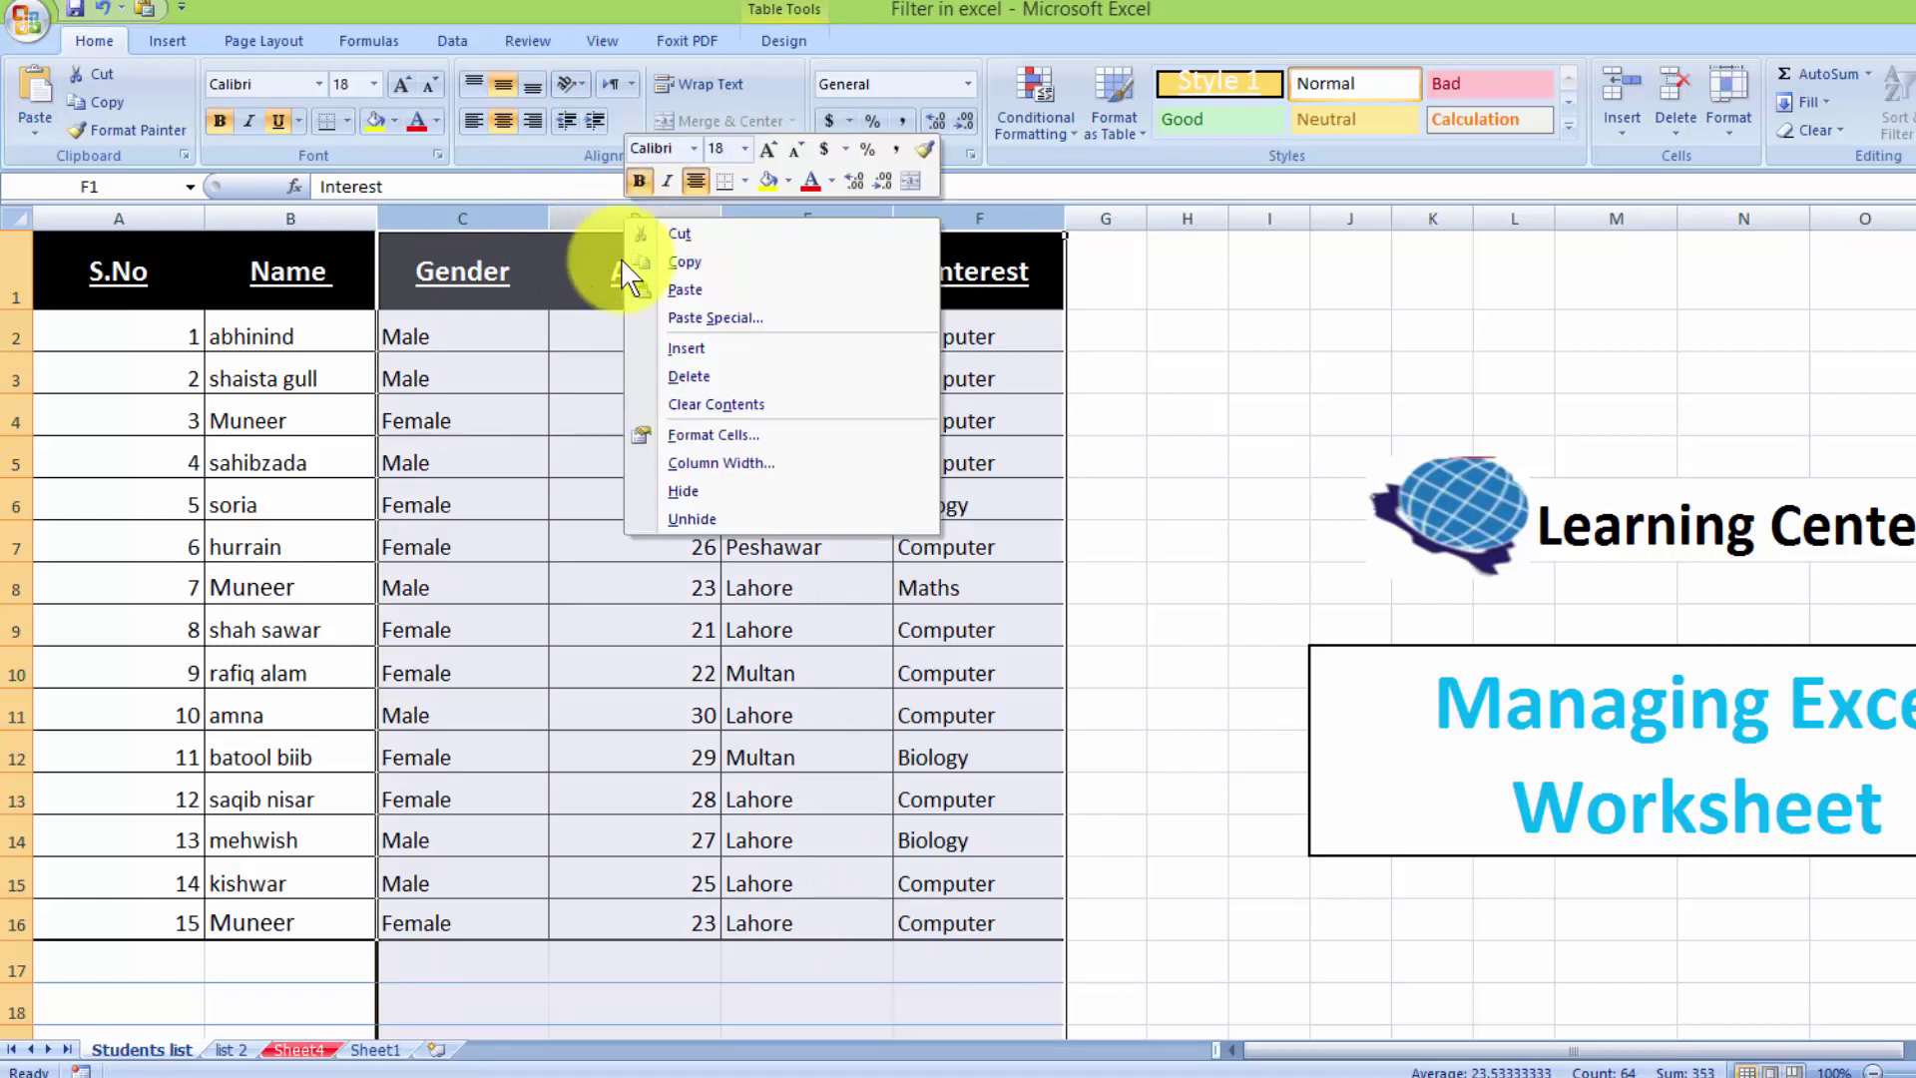
click(682, 494)
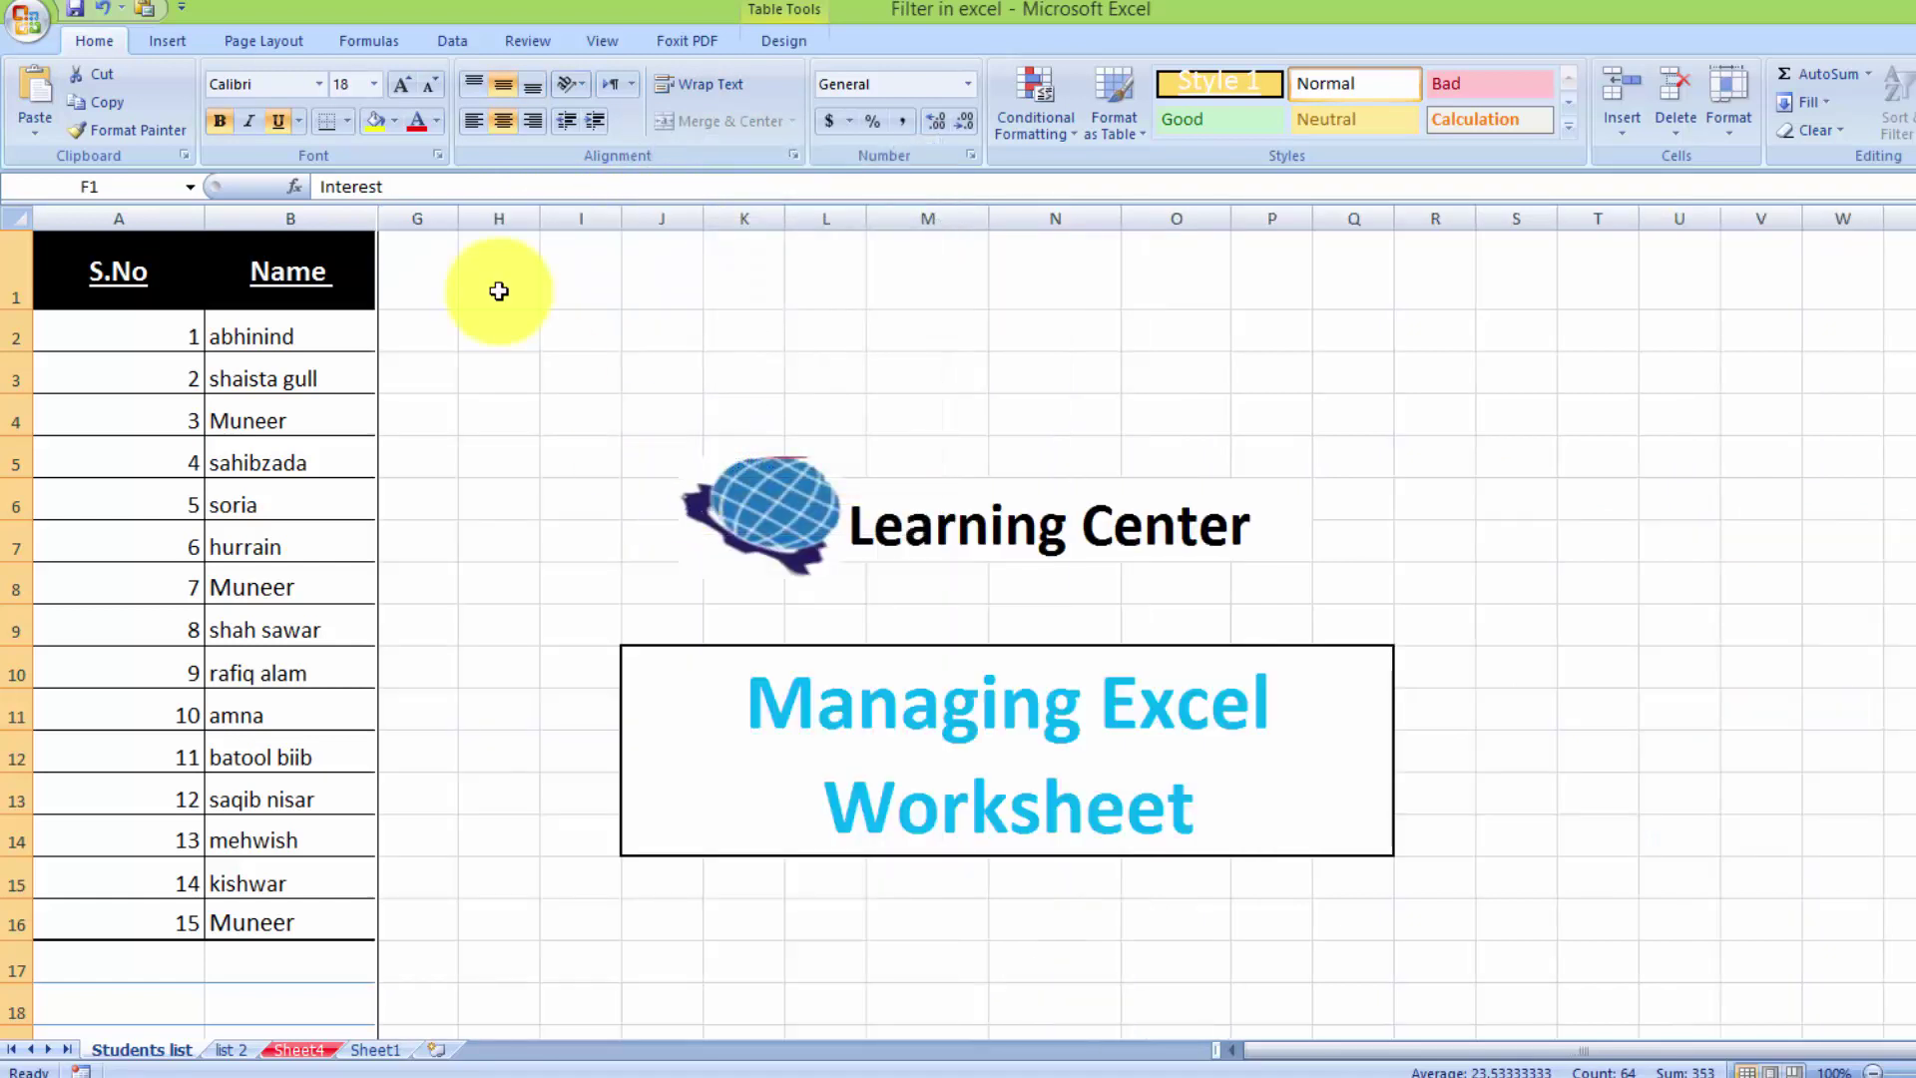
drag(426, 204, 353, 199)
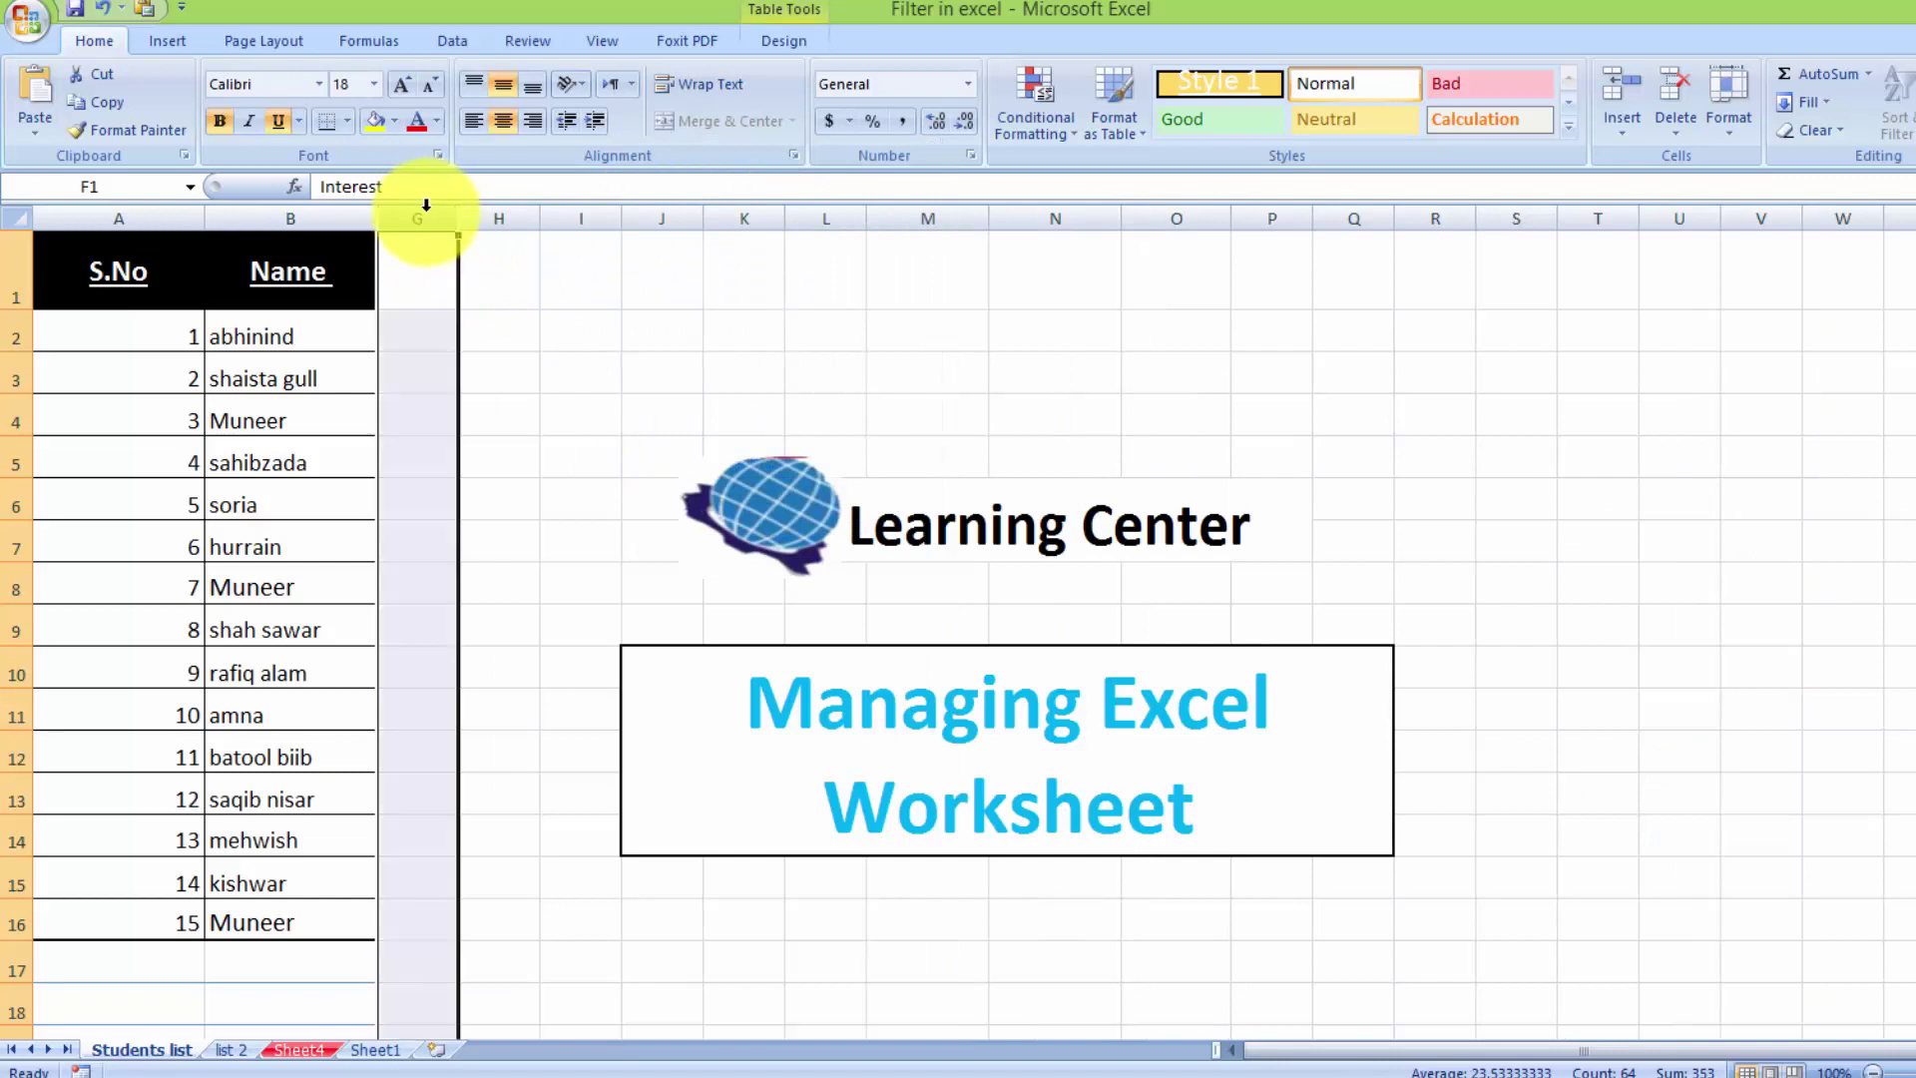
right_click(349, 380)
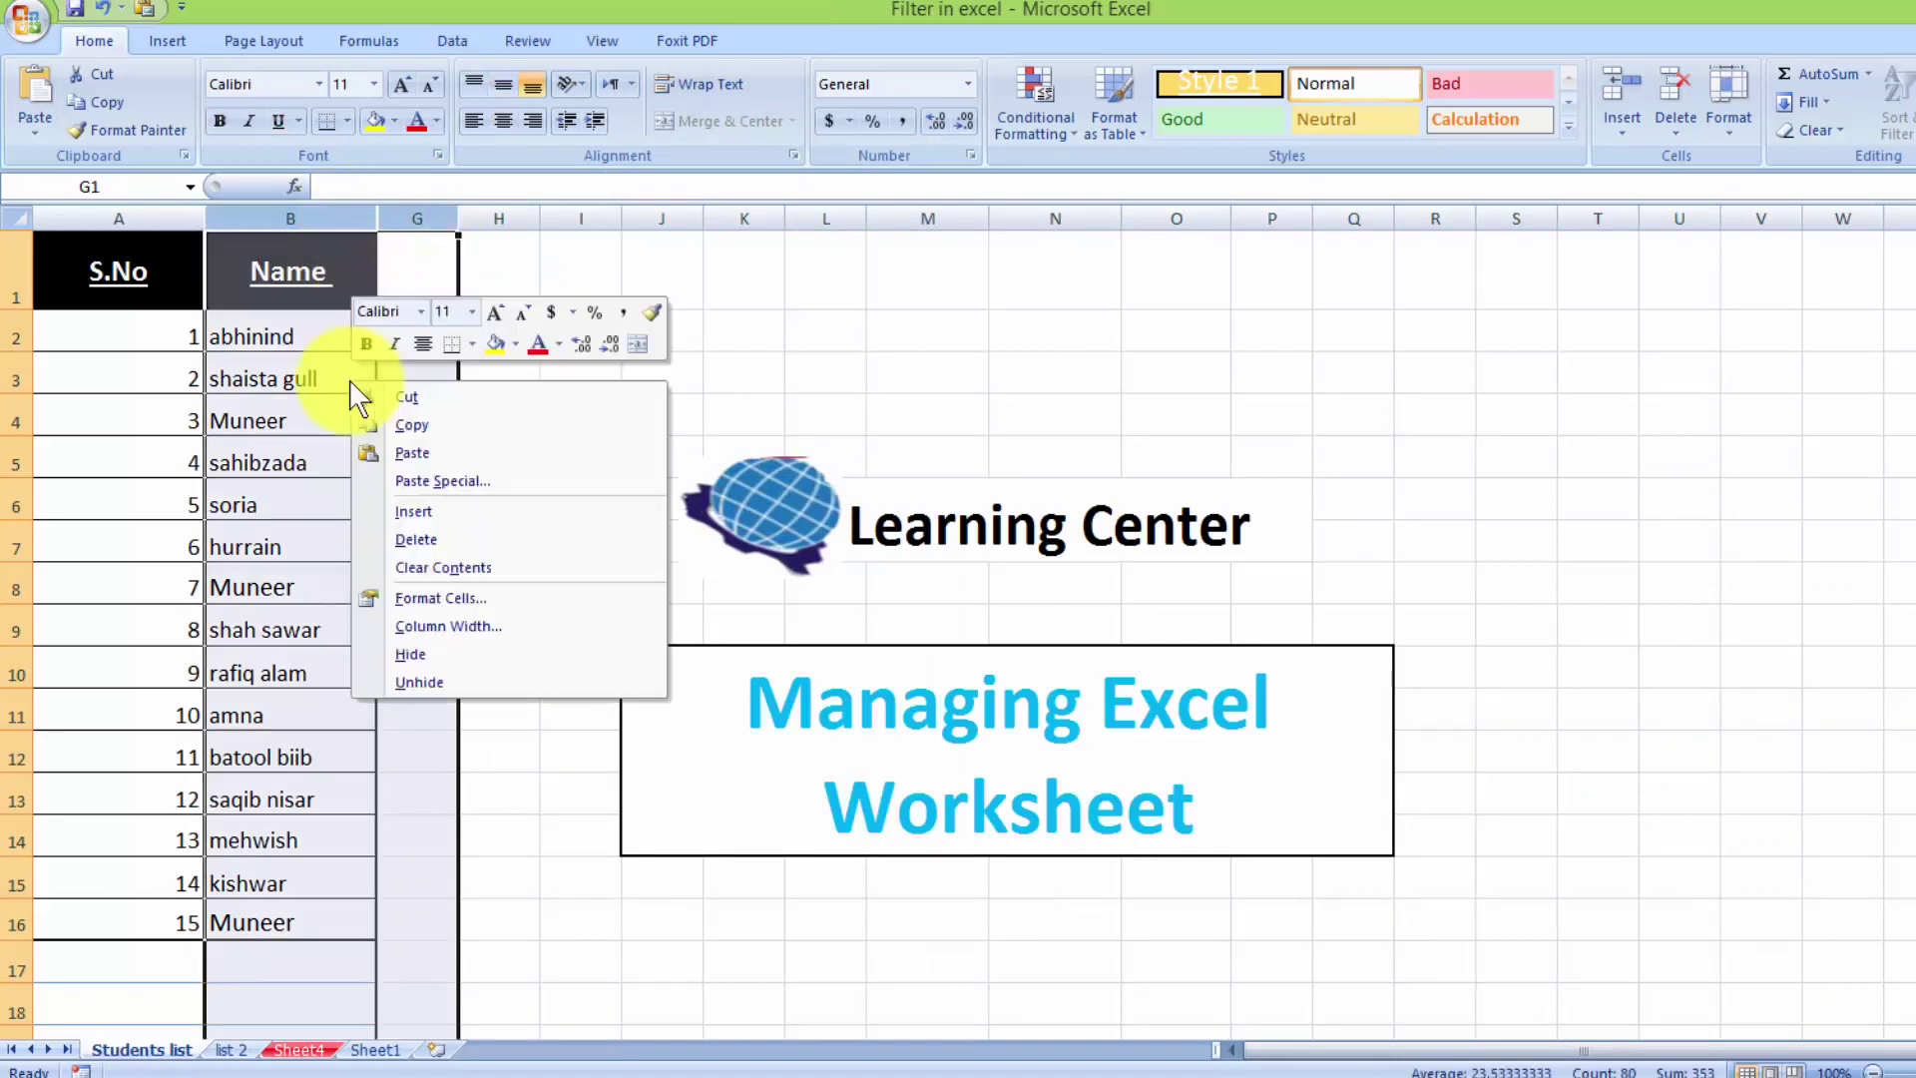
click(419, 682)
click(991, 739)
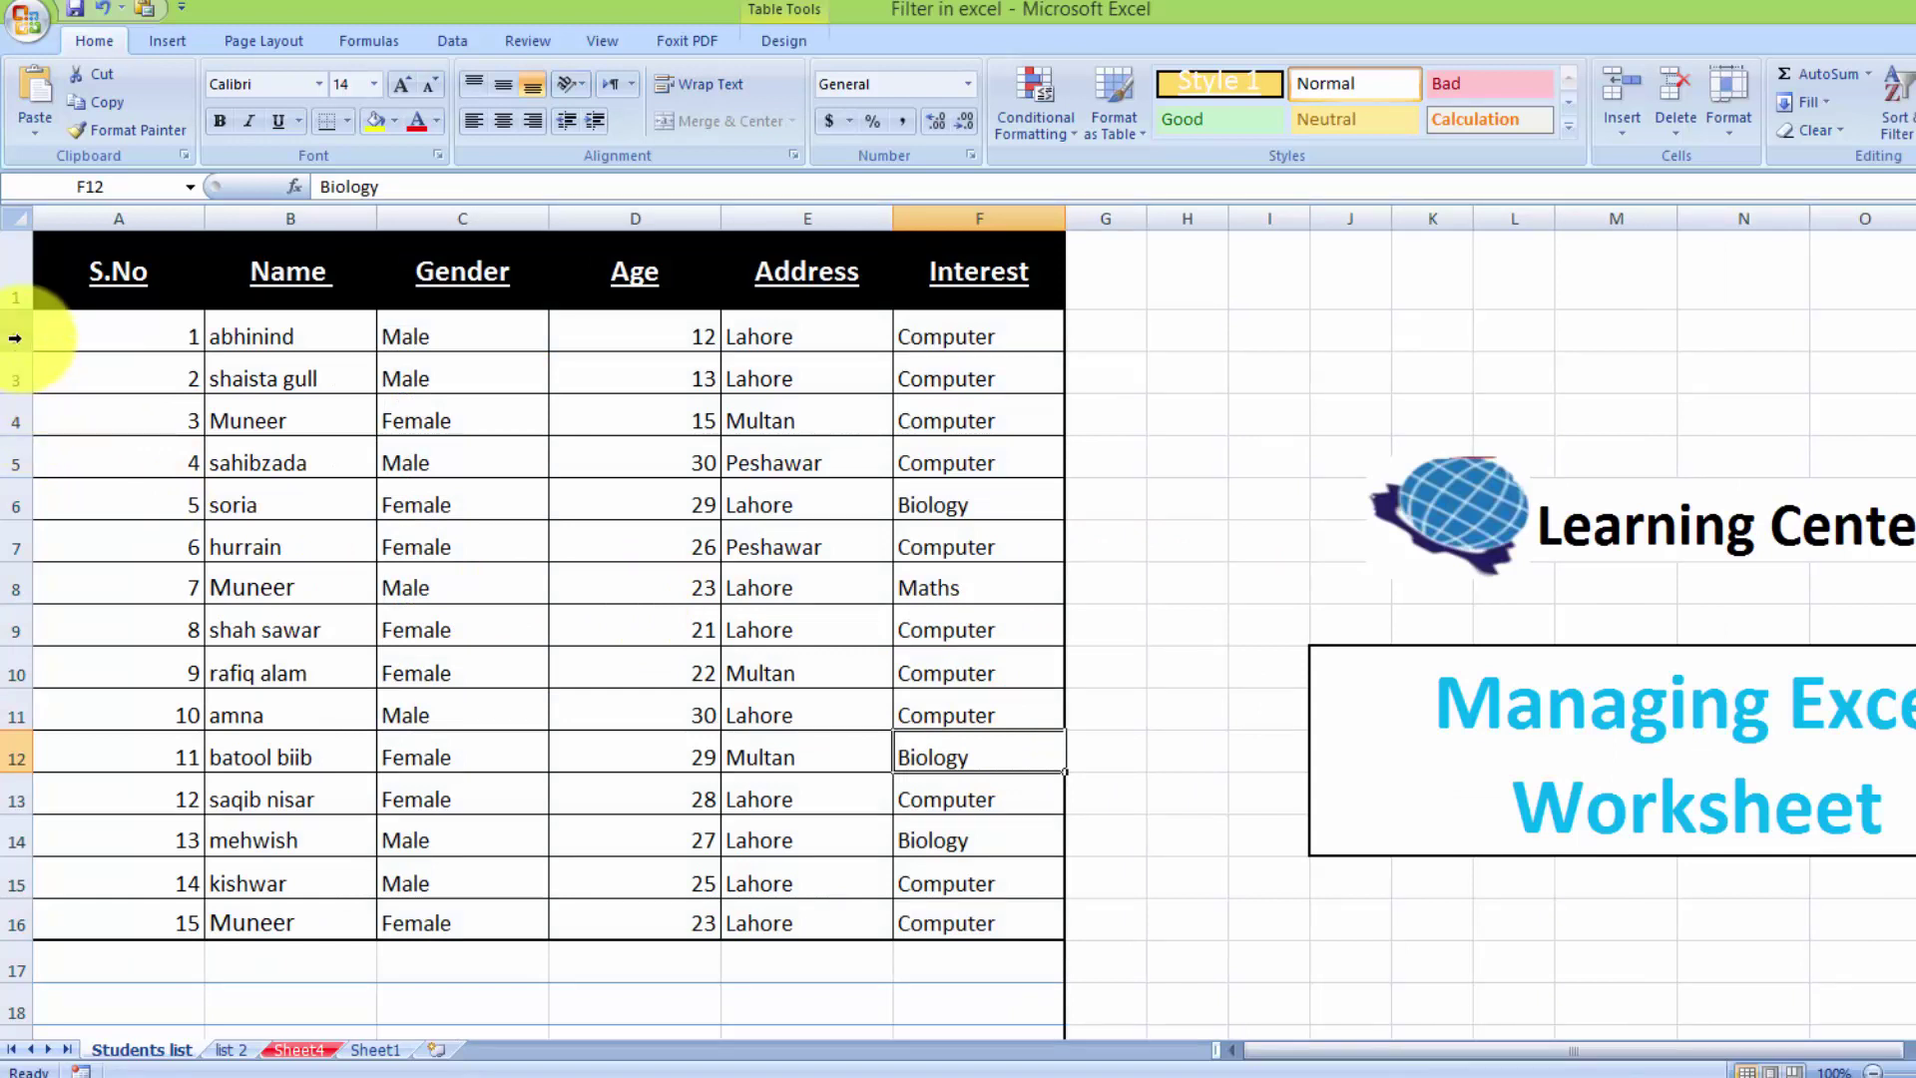
Step: Hide student rows 2 through 6
drag(15, 337, 30, 504)
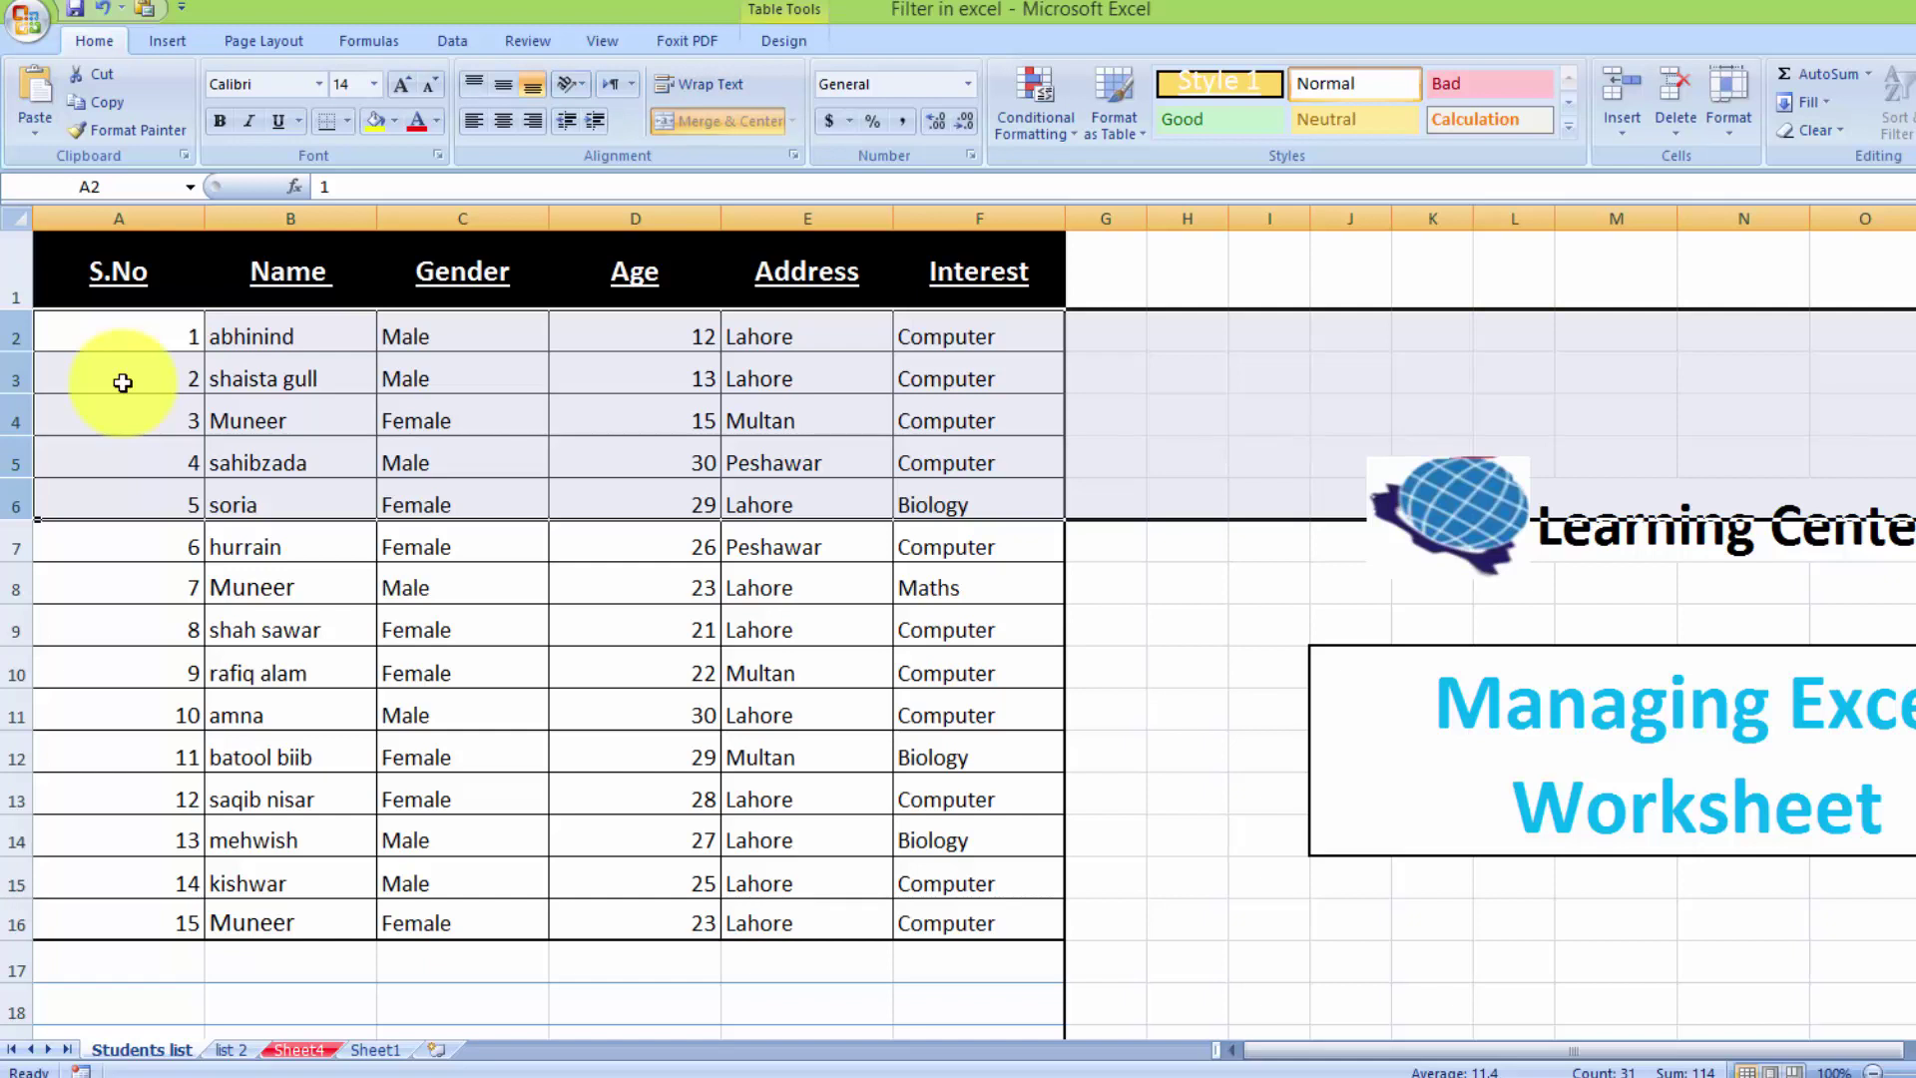
right_click(123, 383)
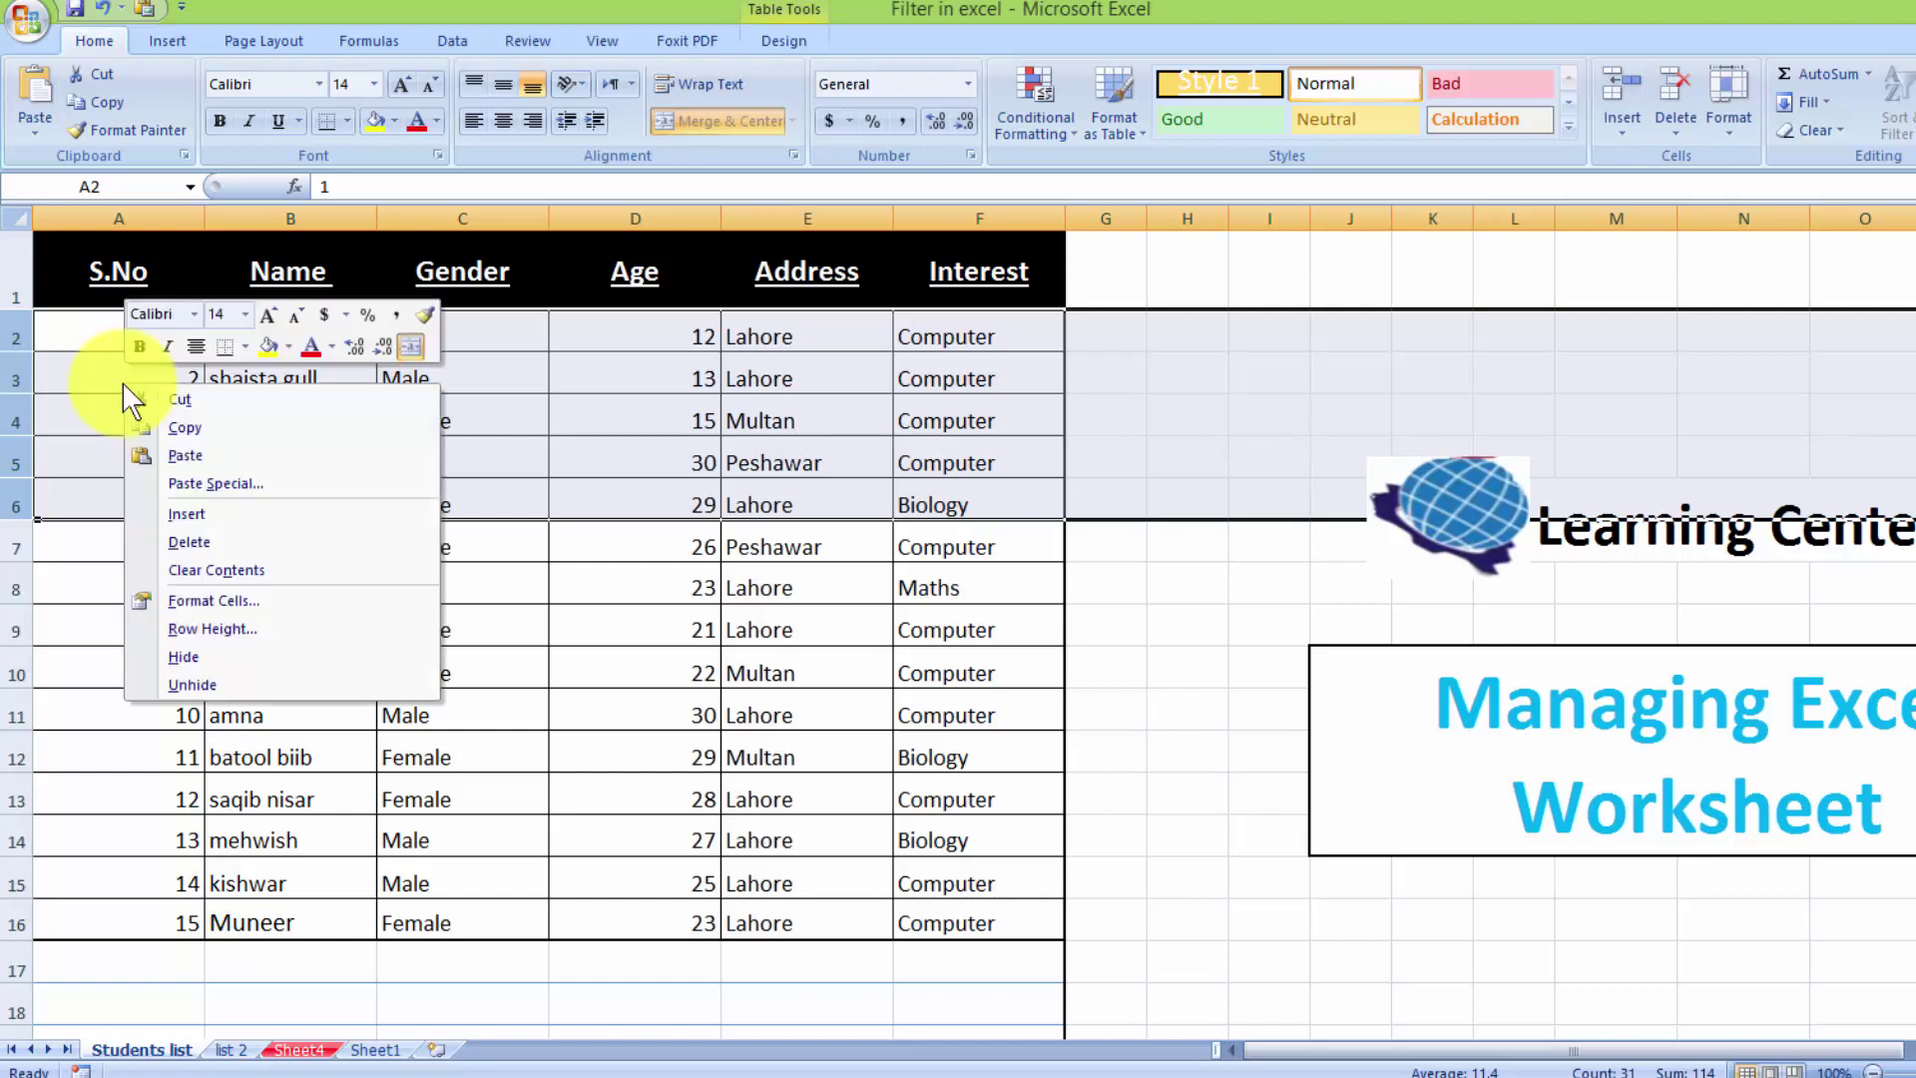
click(191, 658)
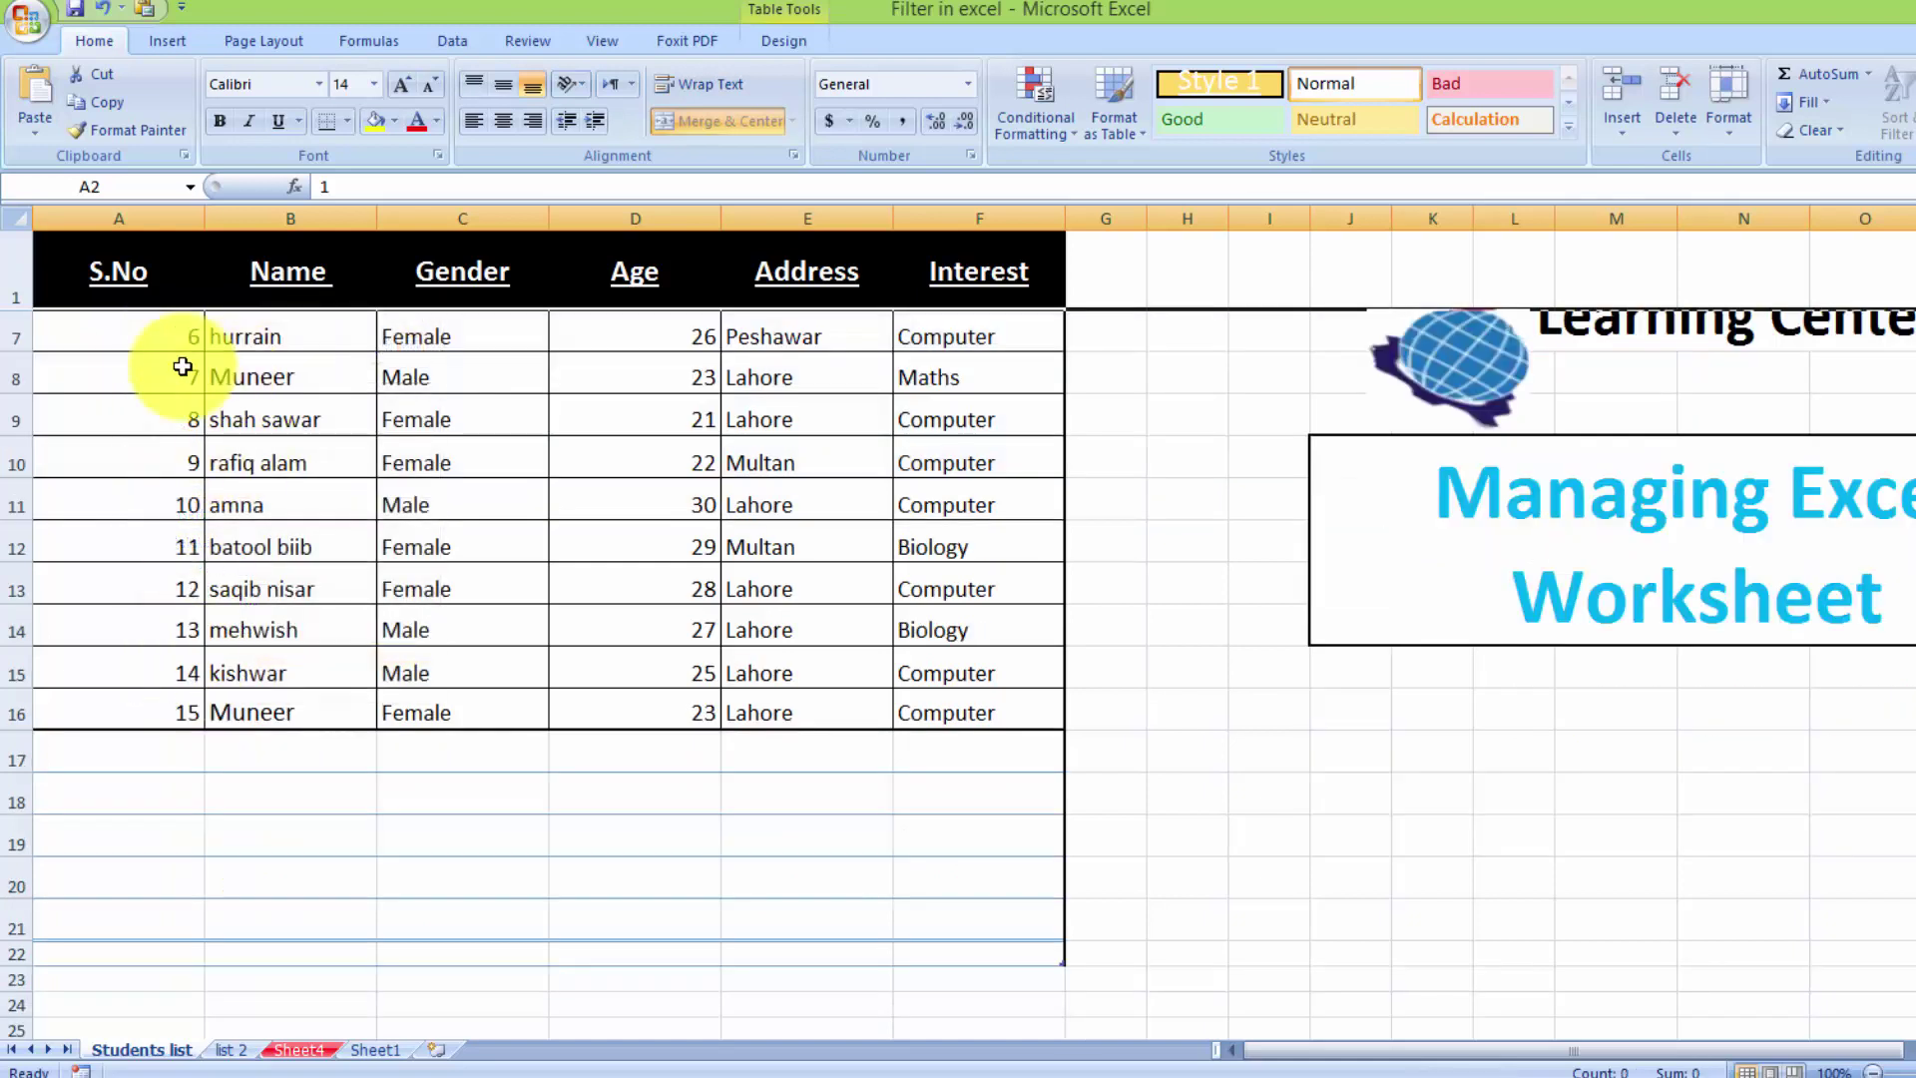
Step: Unhide rows 2–6 so all fifteen students show again
mouse_move(8, 296)
mouse_down()
mouse_move(14, 391)
mouse_move(2, 357)
mouse_up()
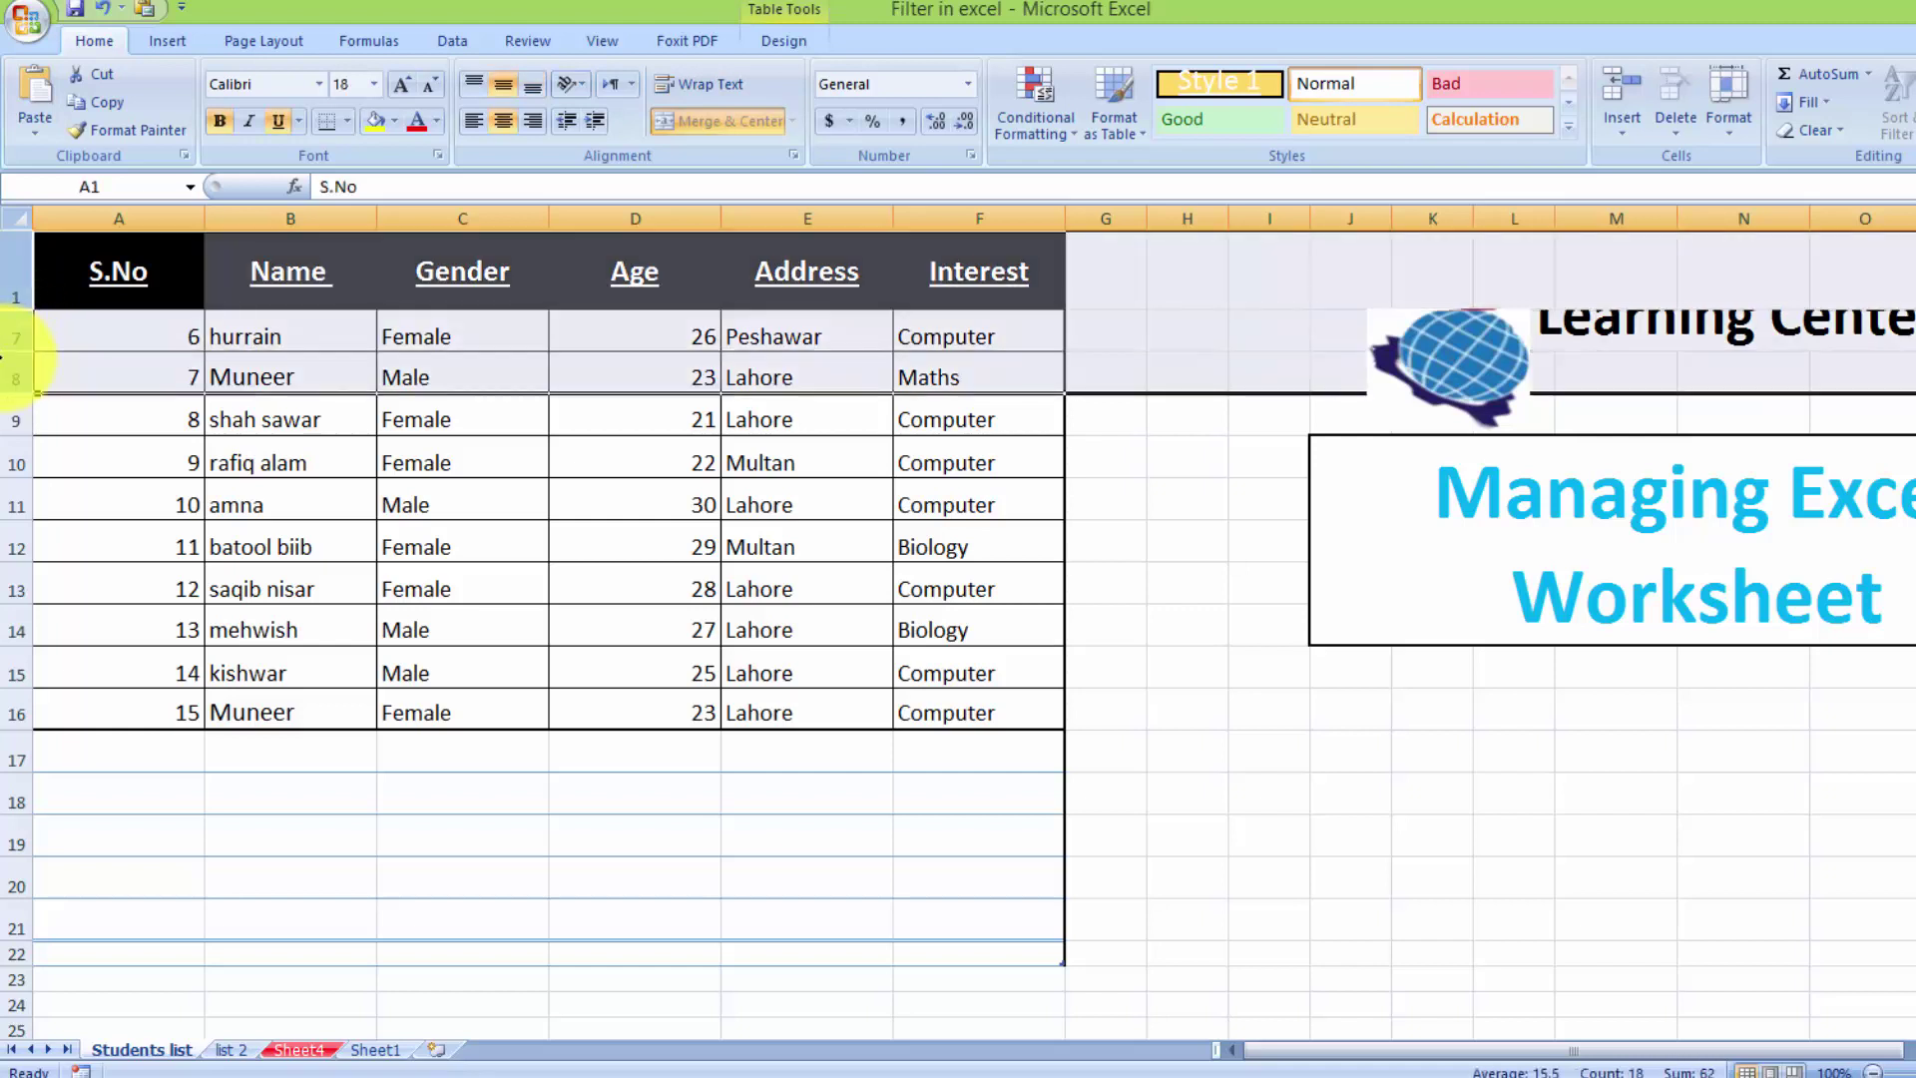
right_click(84, 344)
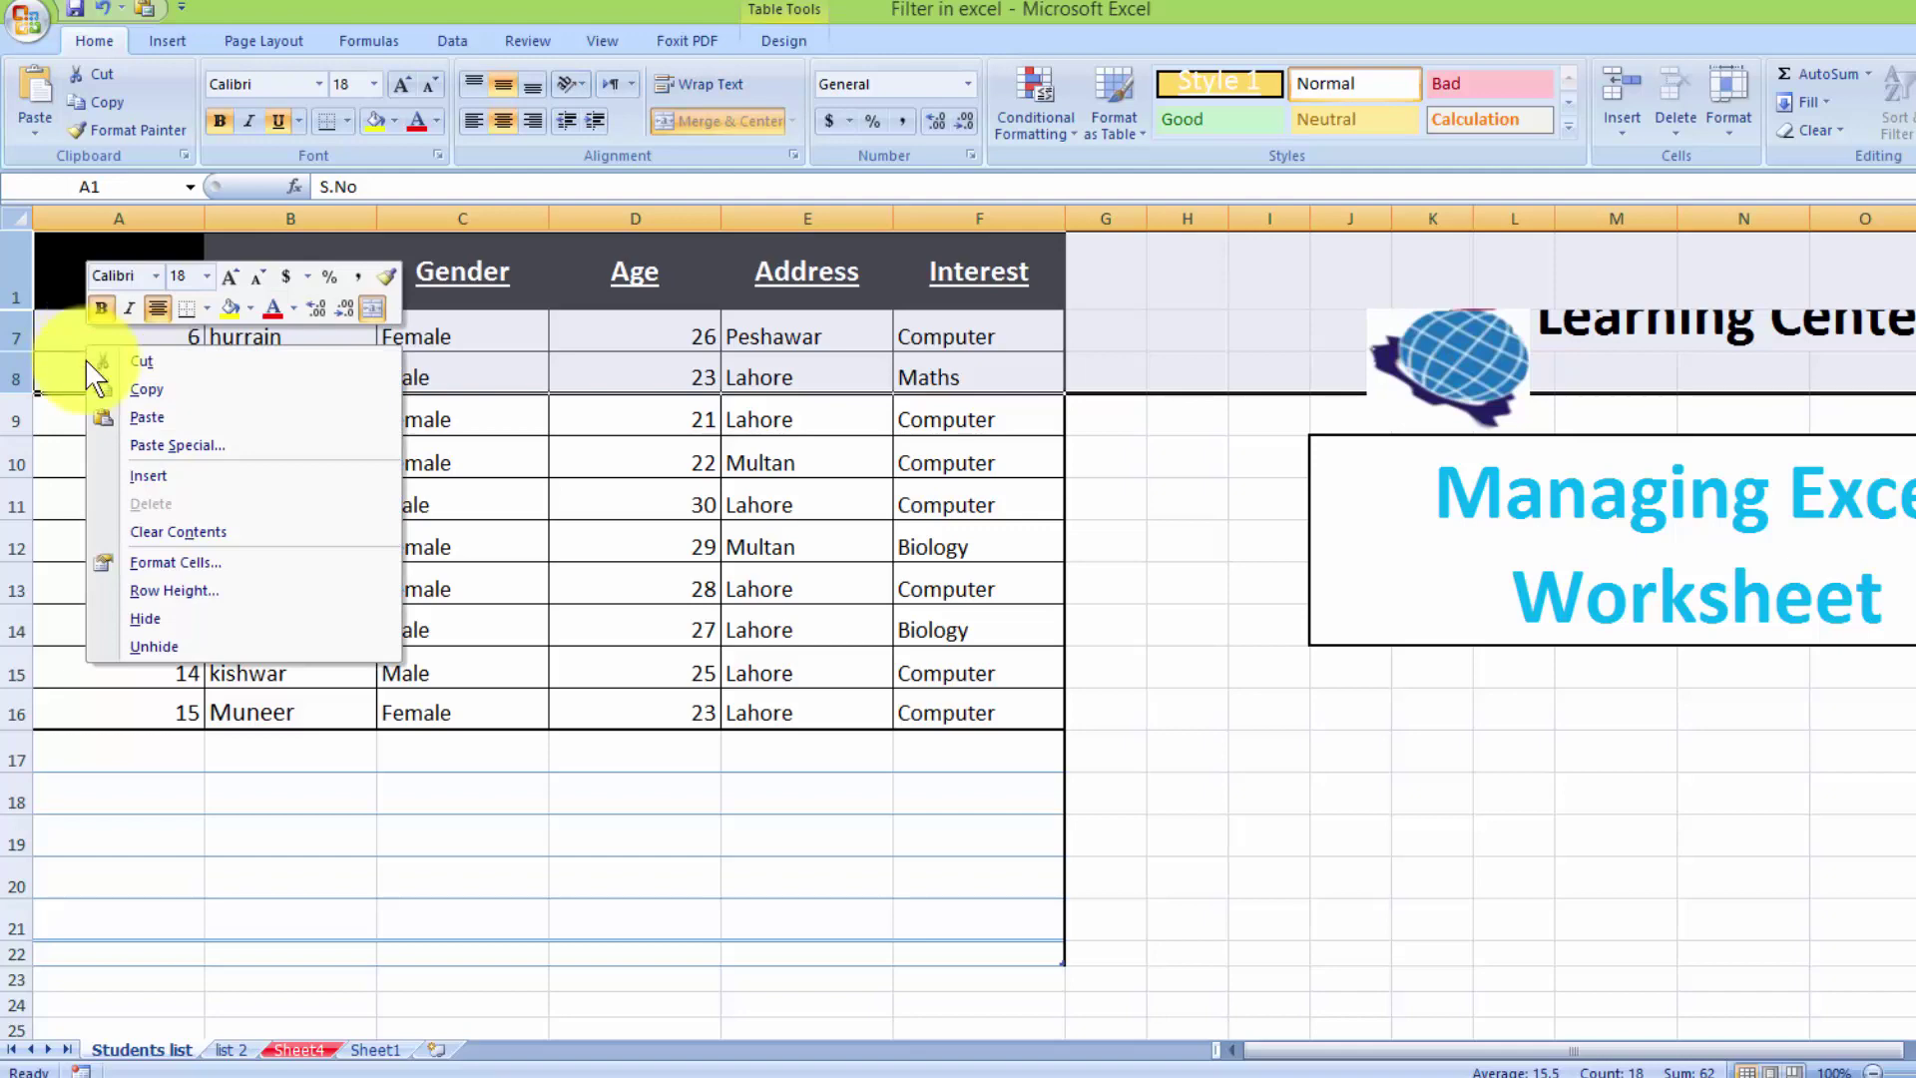
click(154, 646)
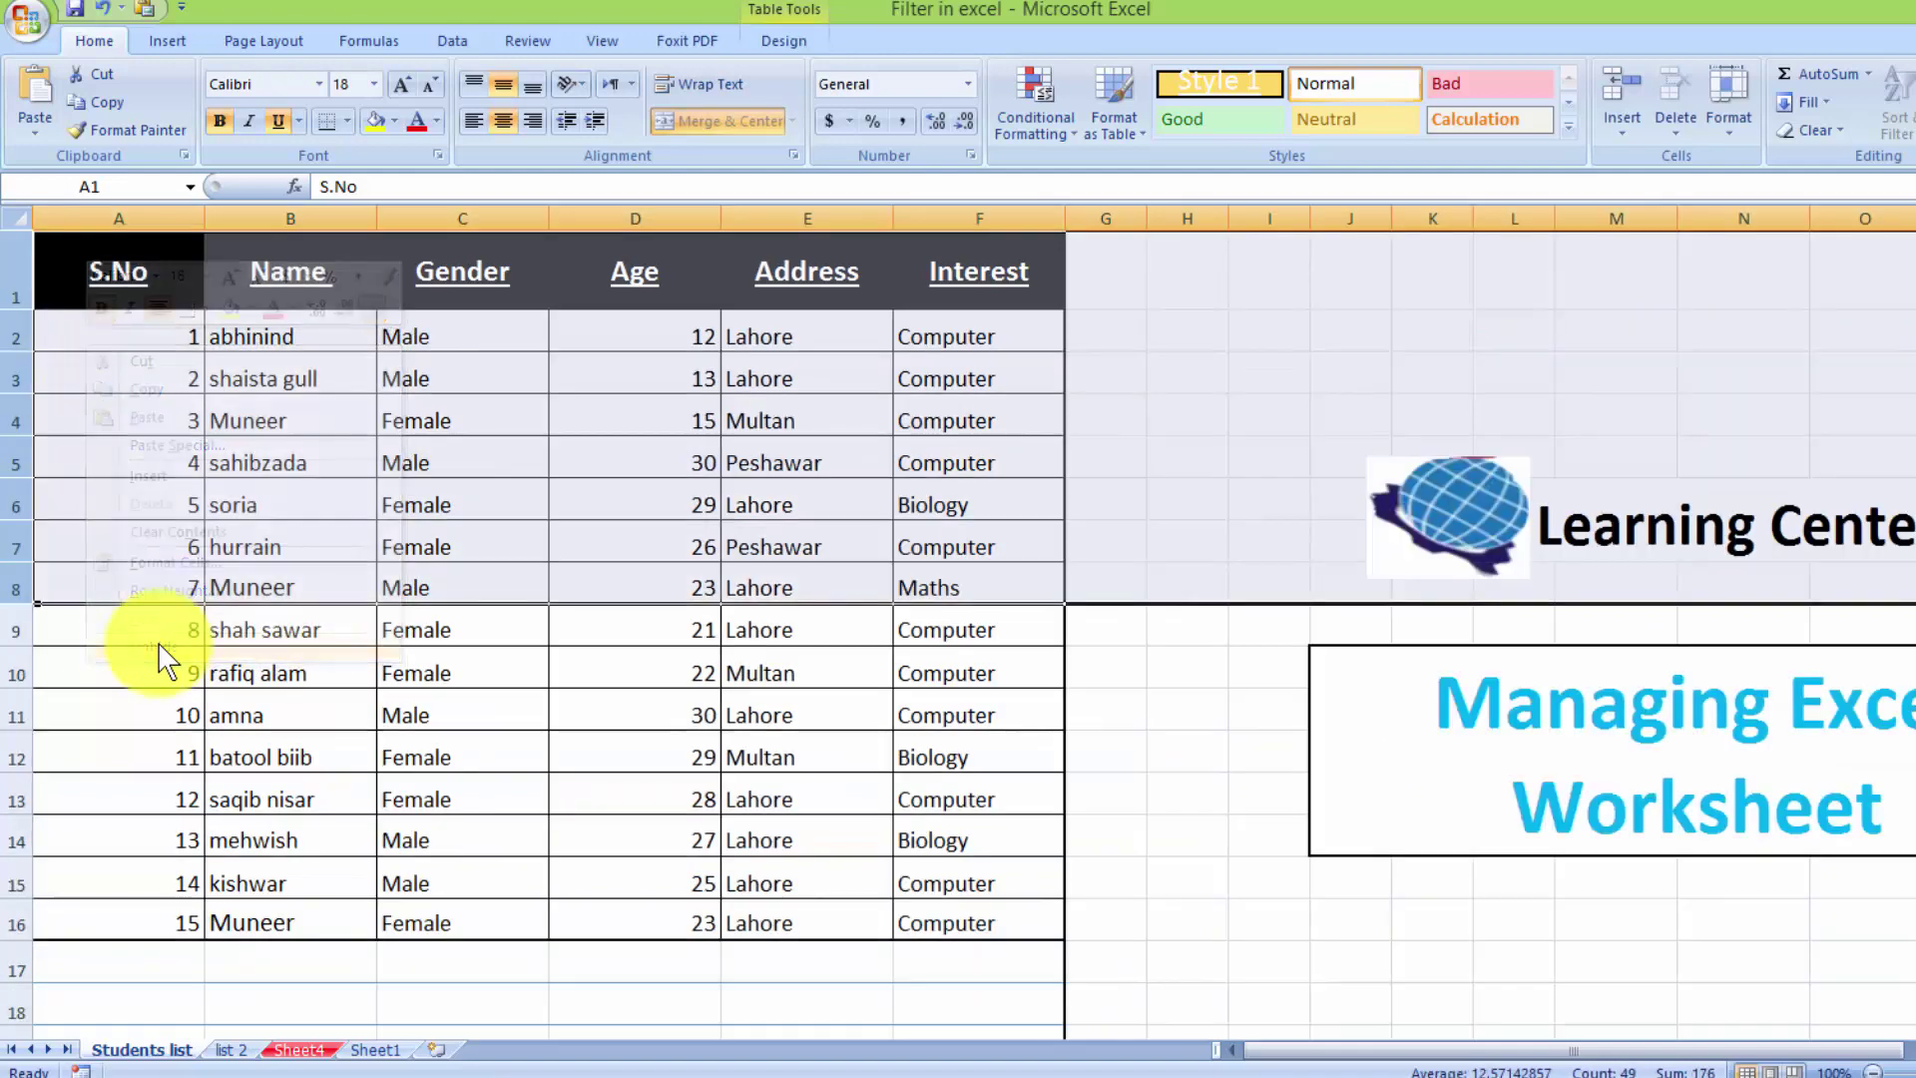
click(678, 664)
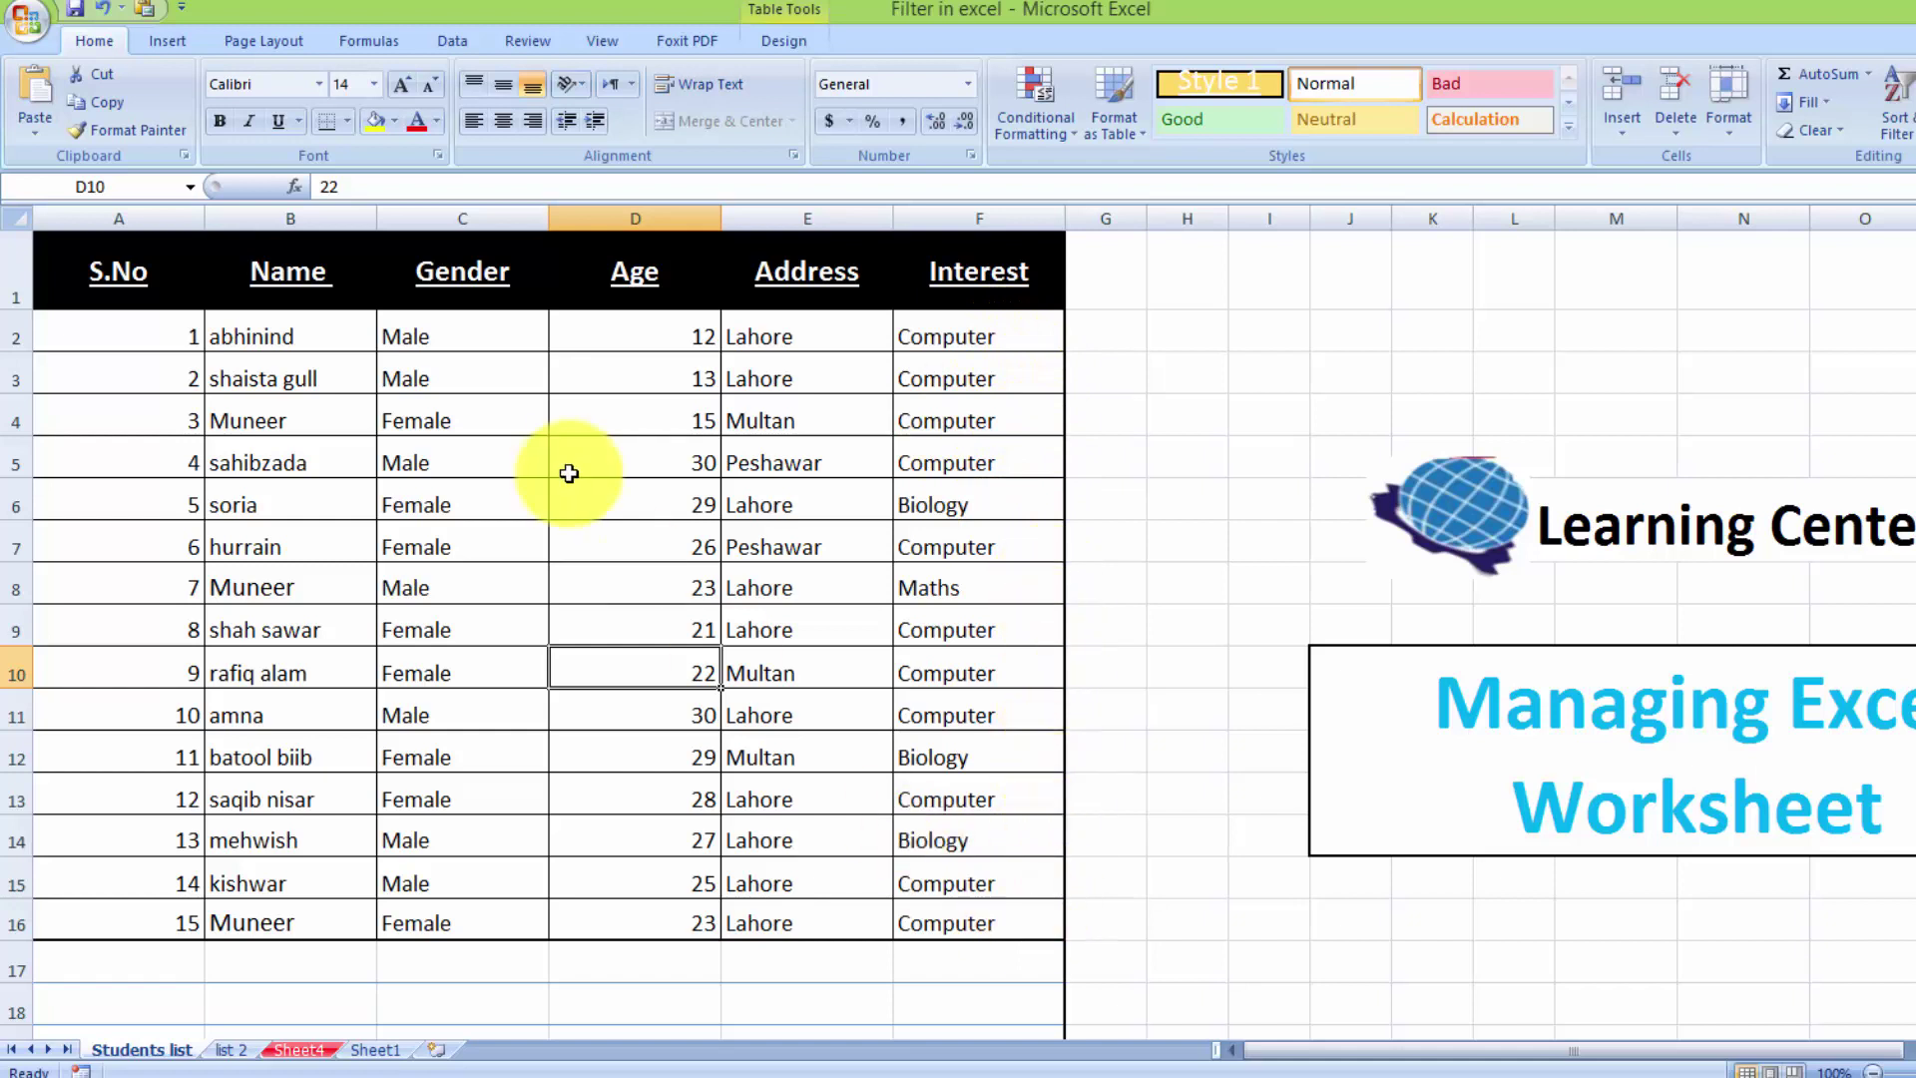
Step: Give the student table No Border, No Fill and Automatic font colour
mouse_move(148, 267)
mouse_down()
mouse_move(834, 935)
mouse_move(941, 932)
mouse_up()
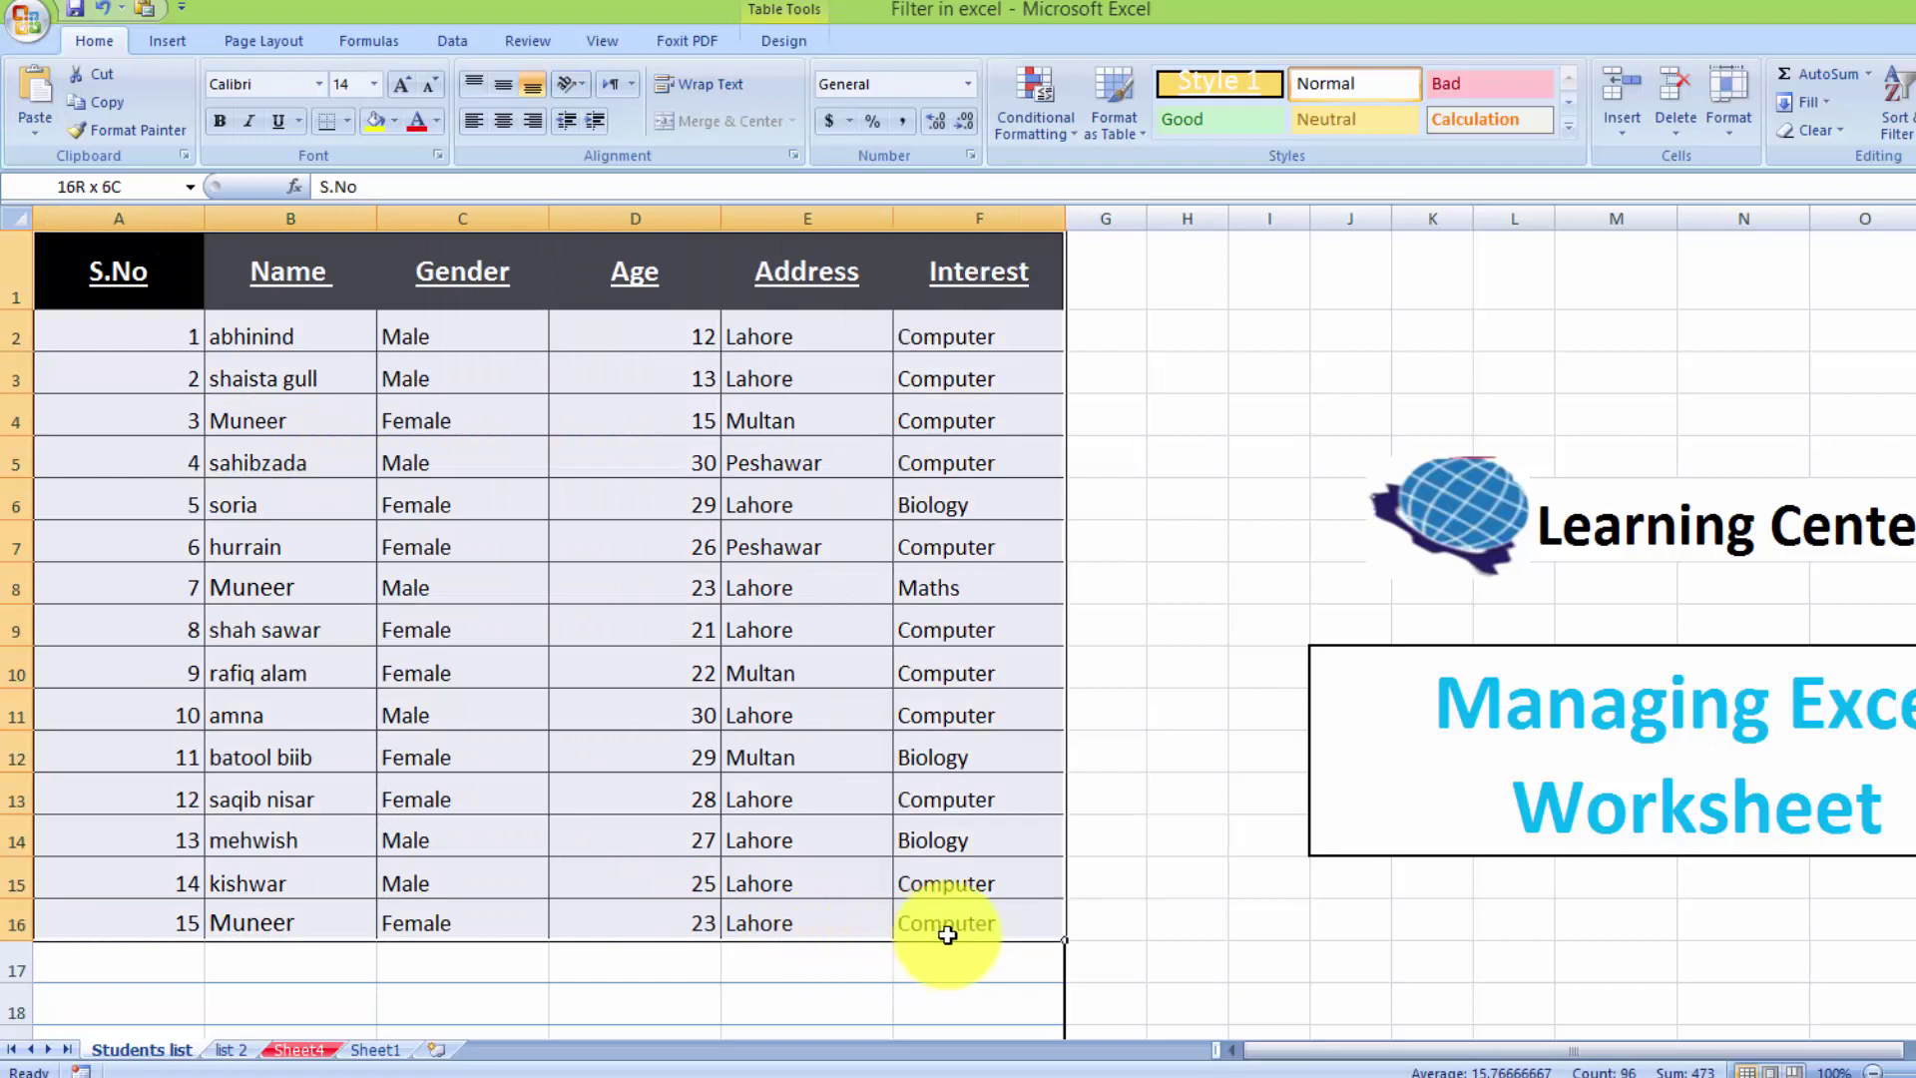
click(347, 122)
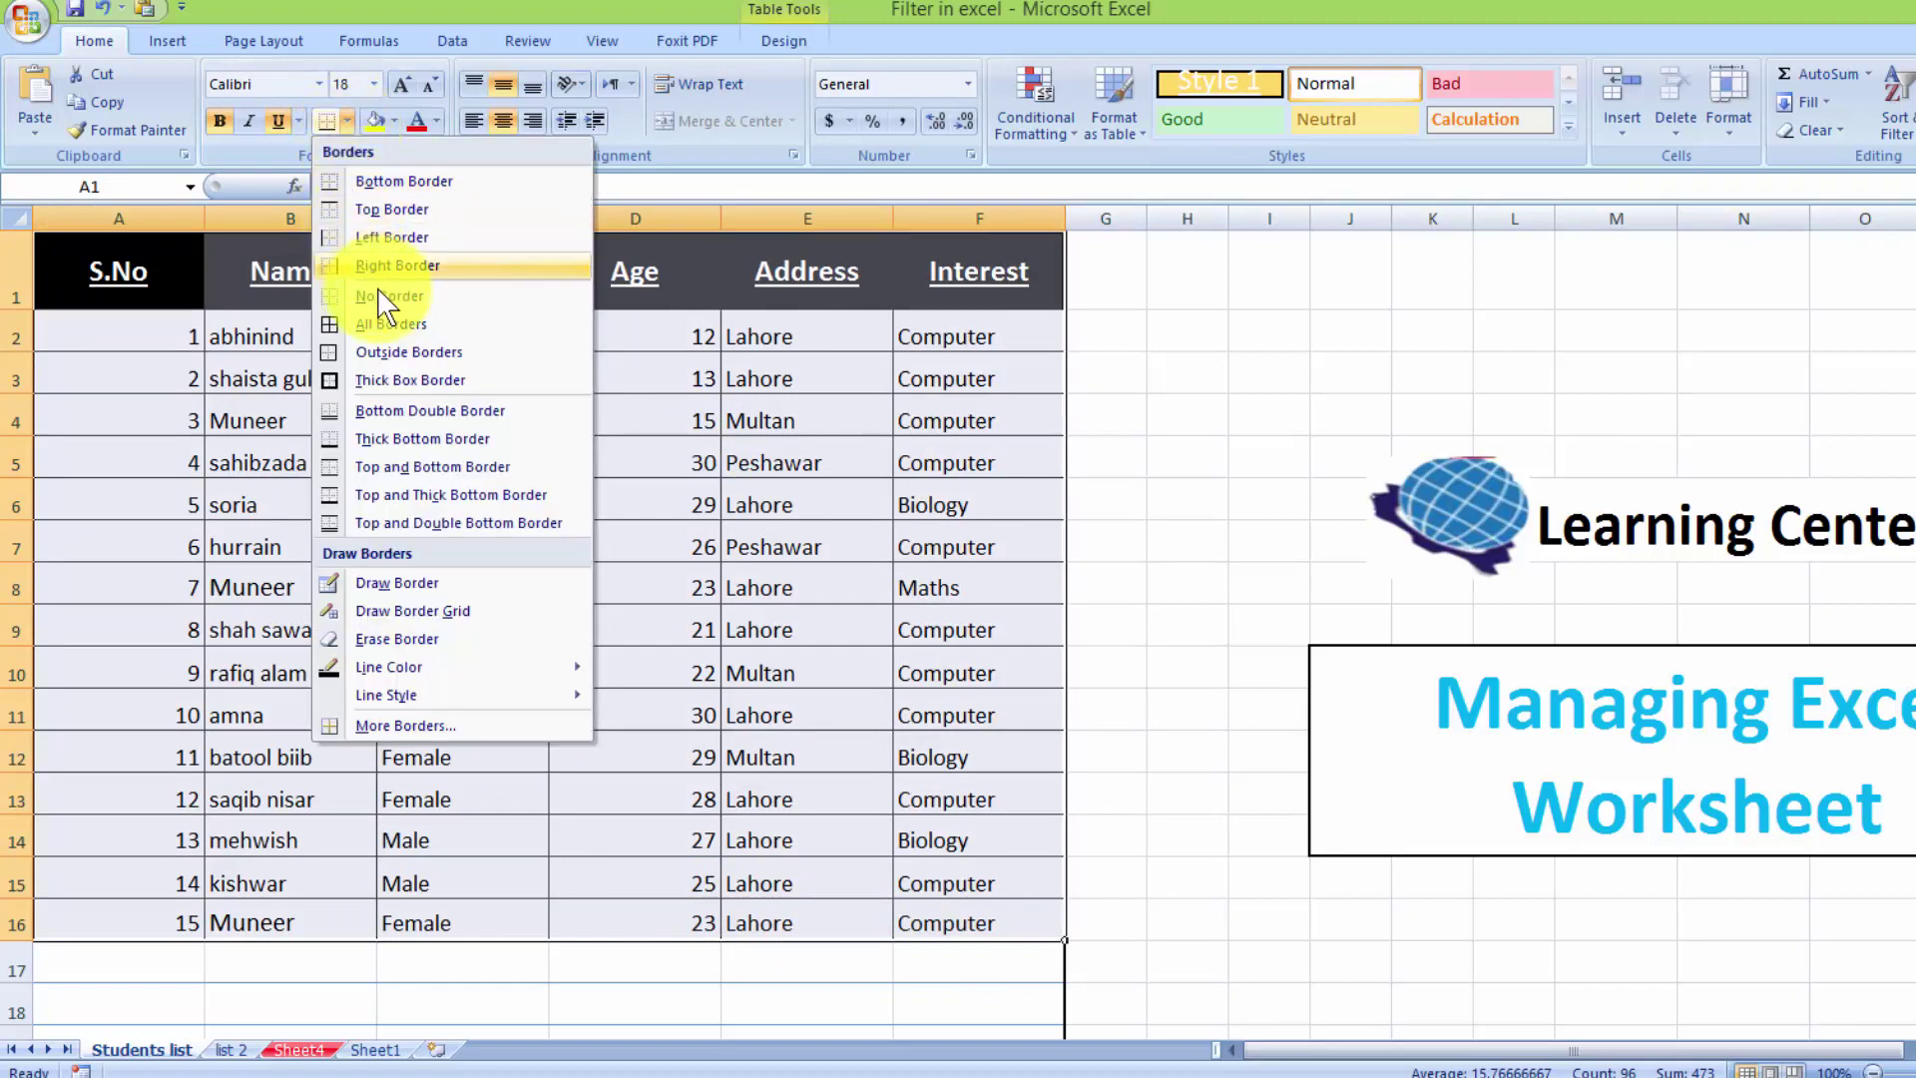
click(385, 307)
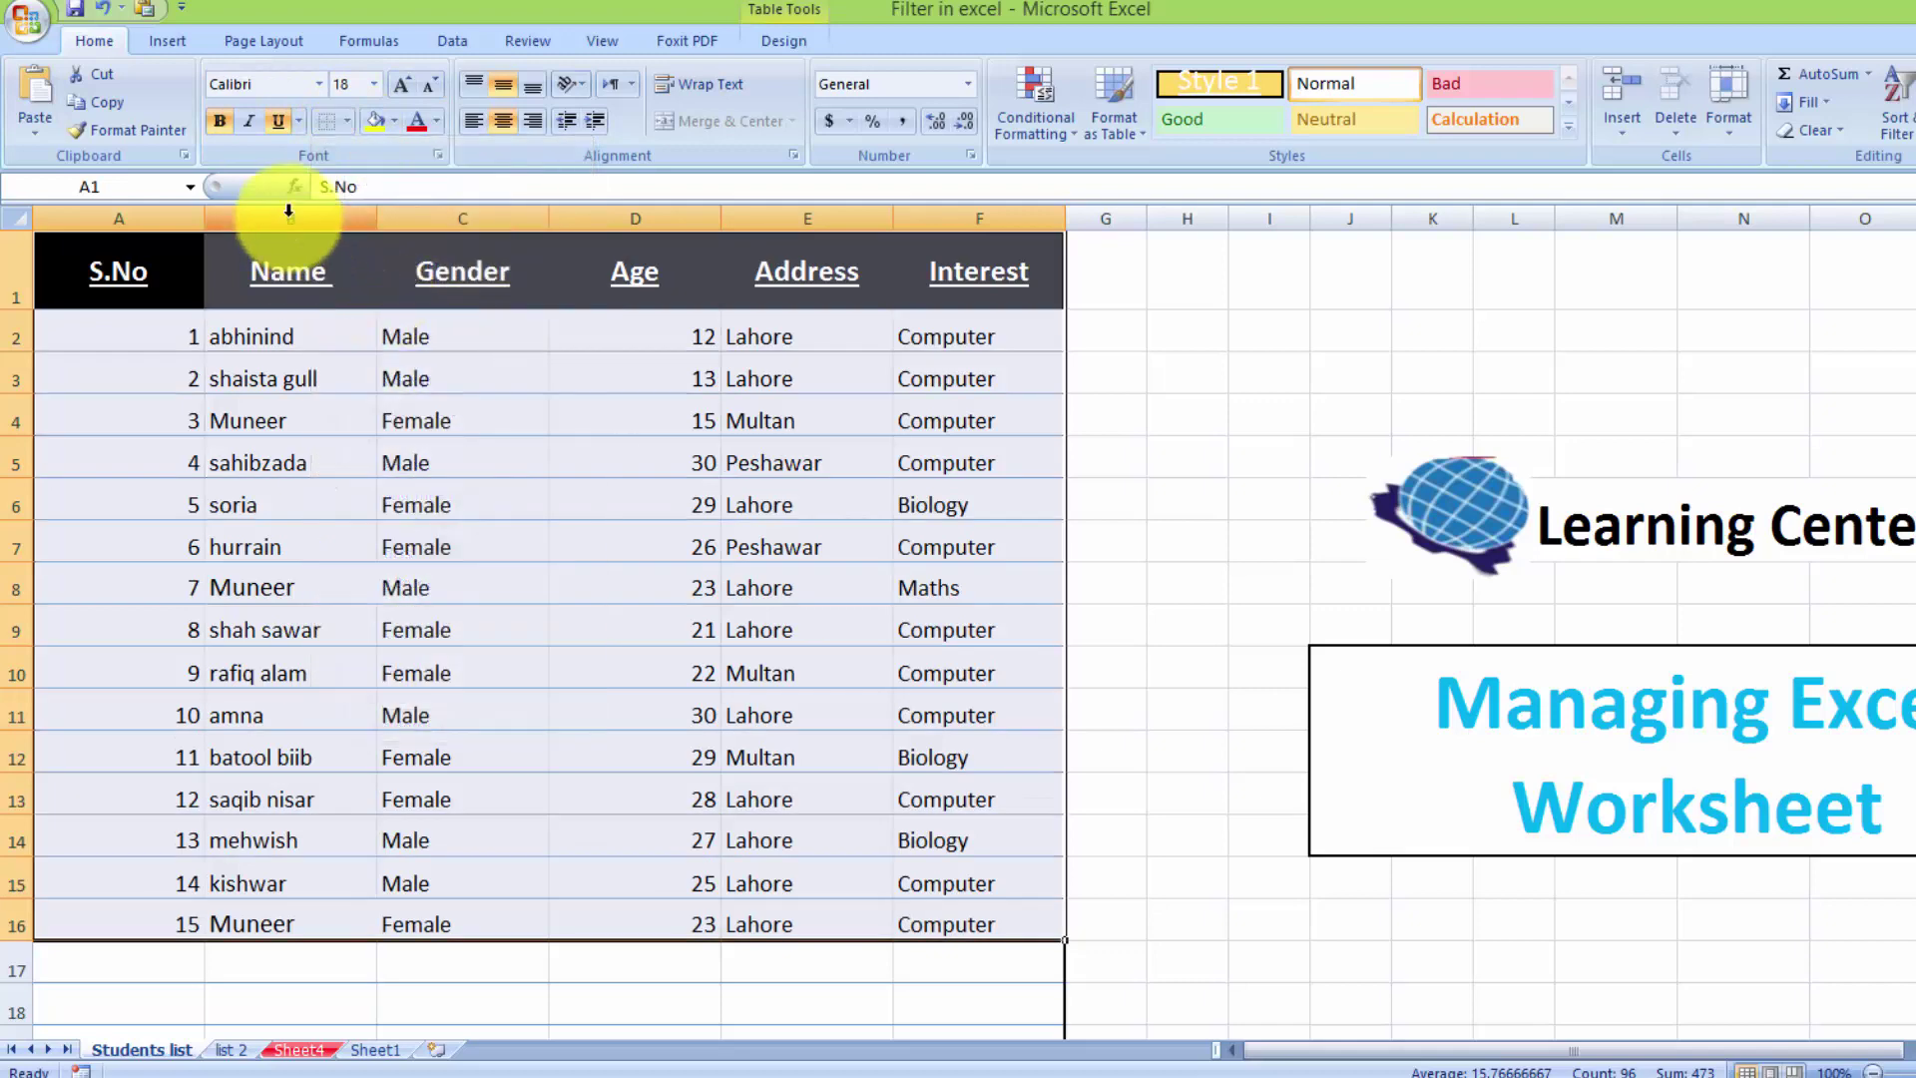
click(395, 122)
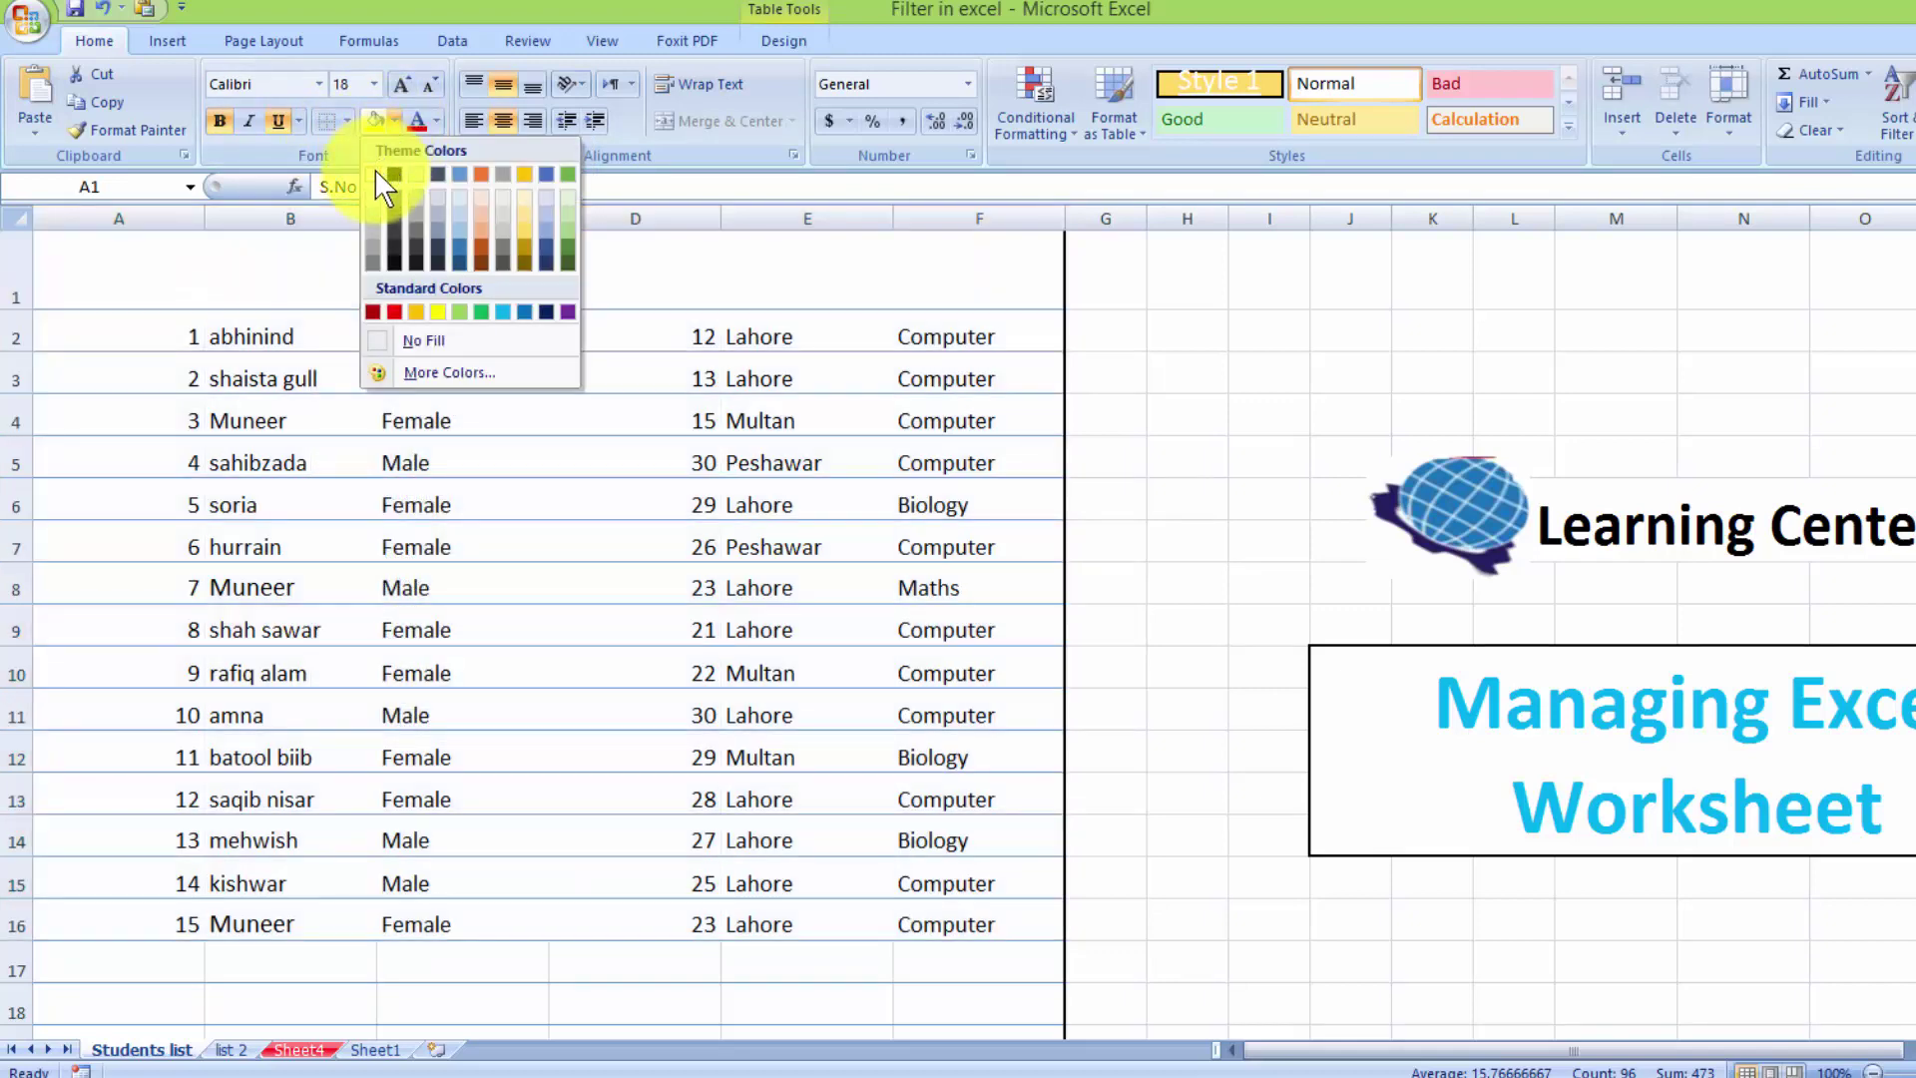
click(378, 176)
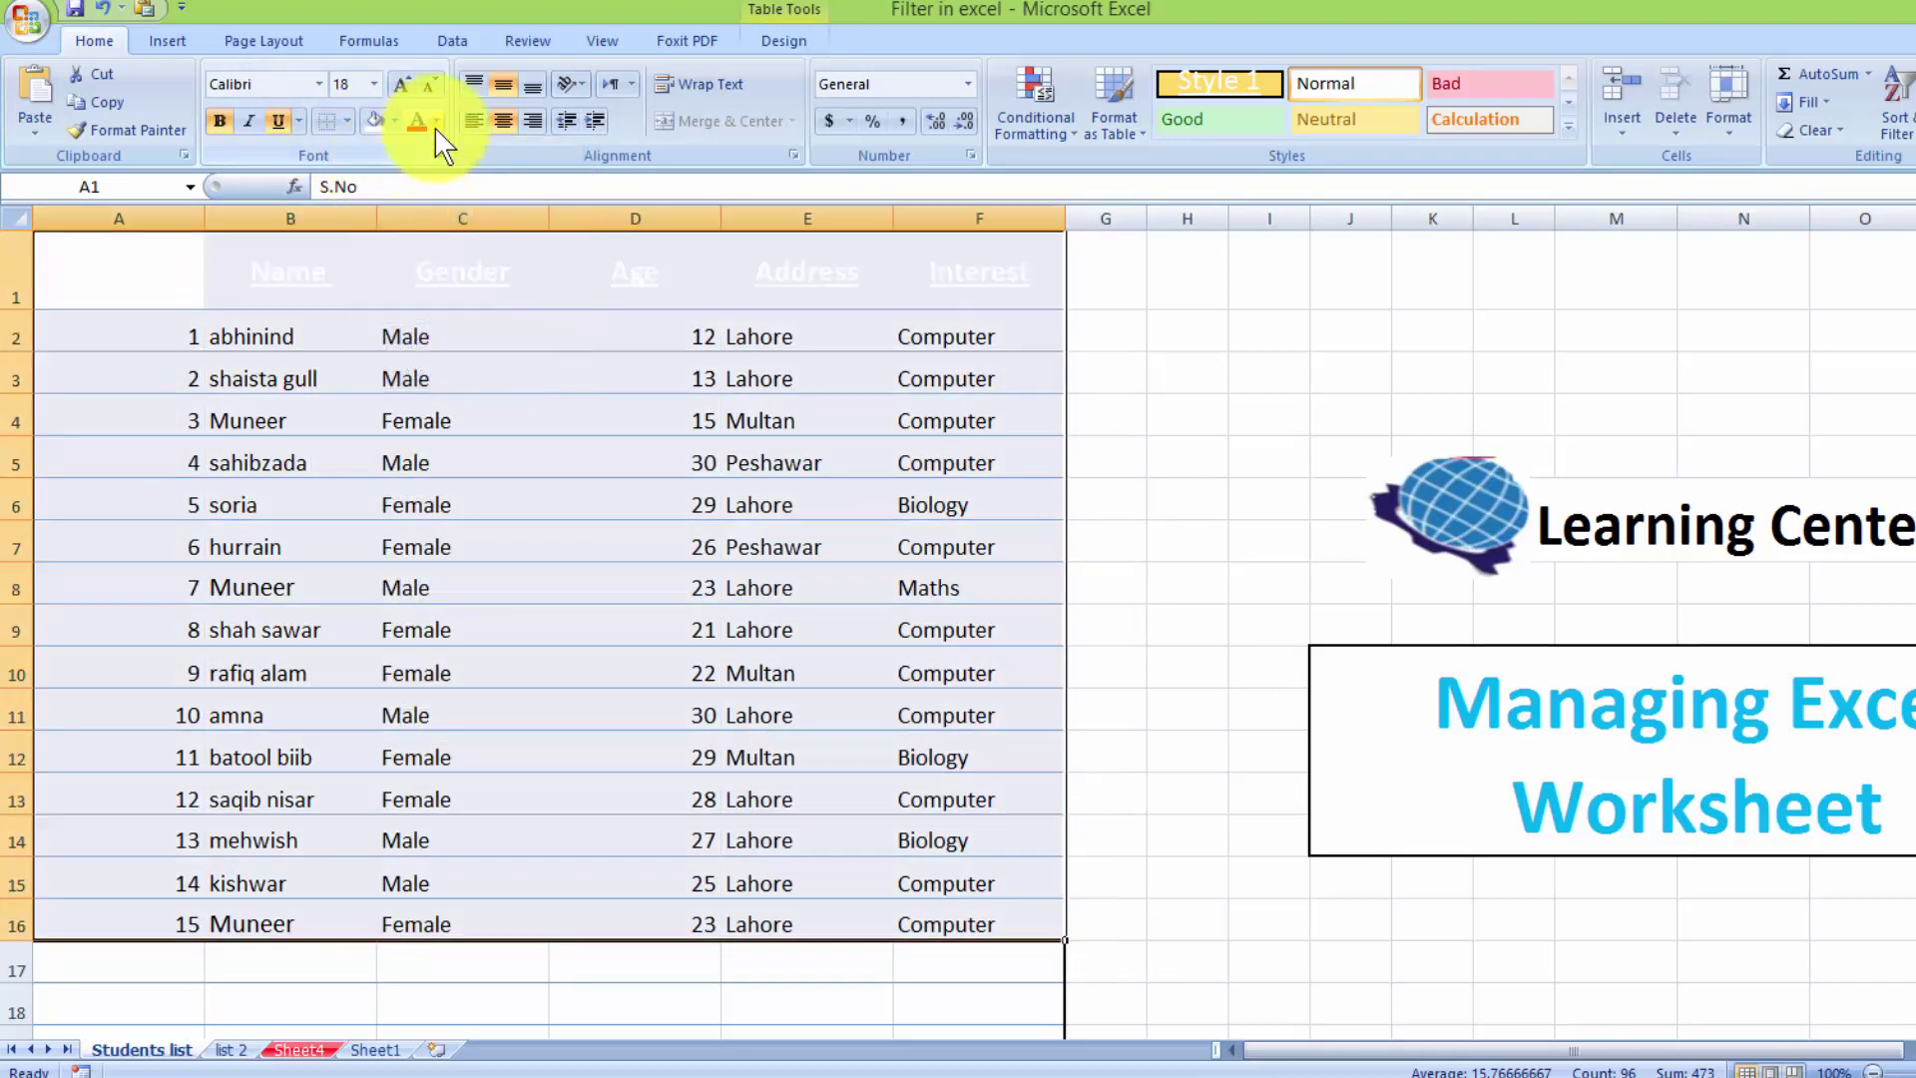
click(437, 121)
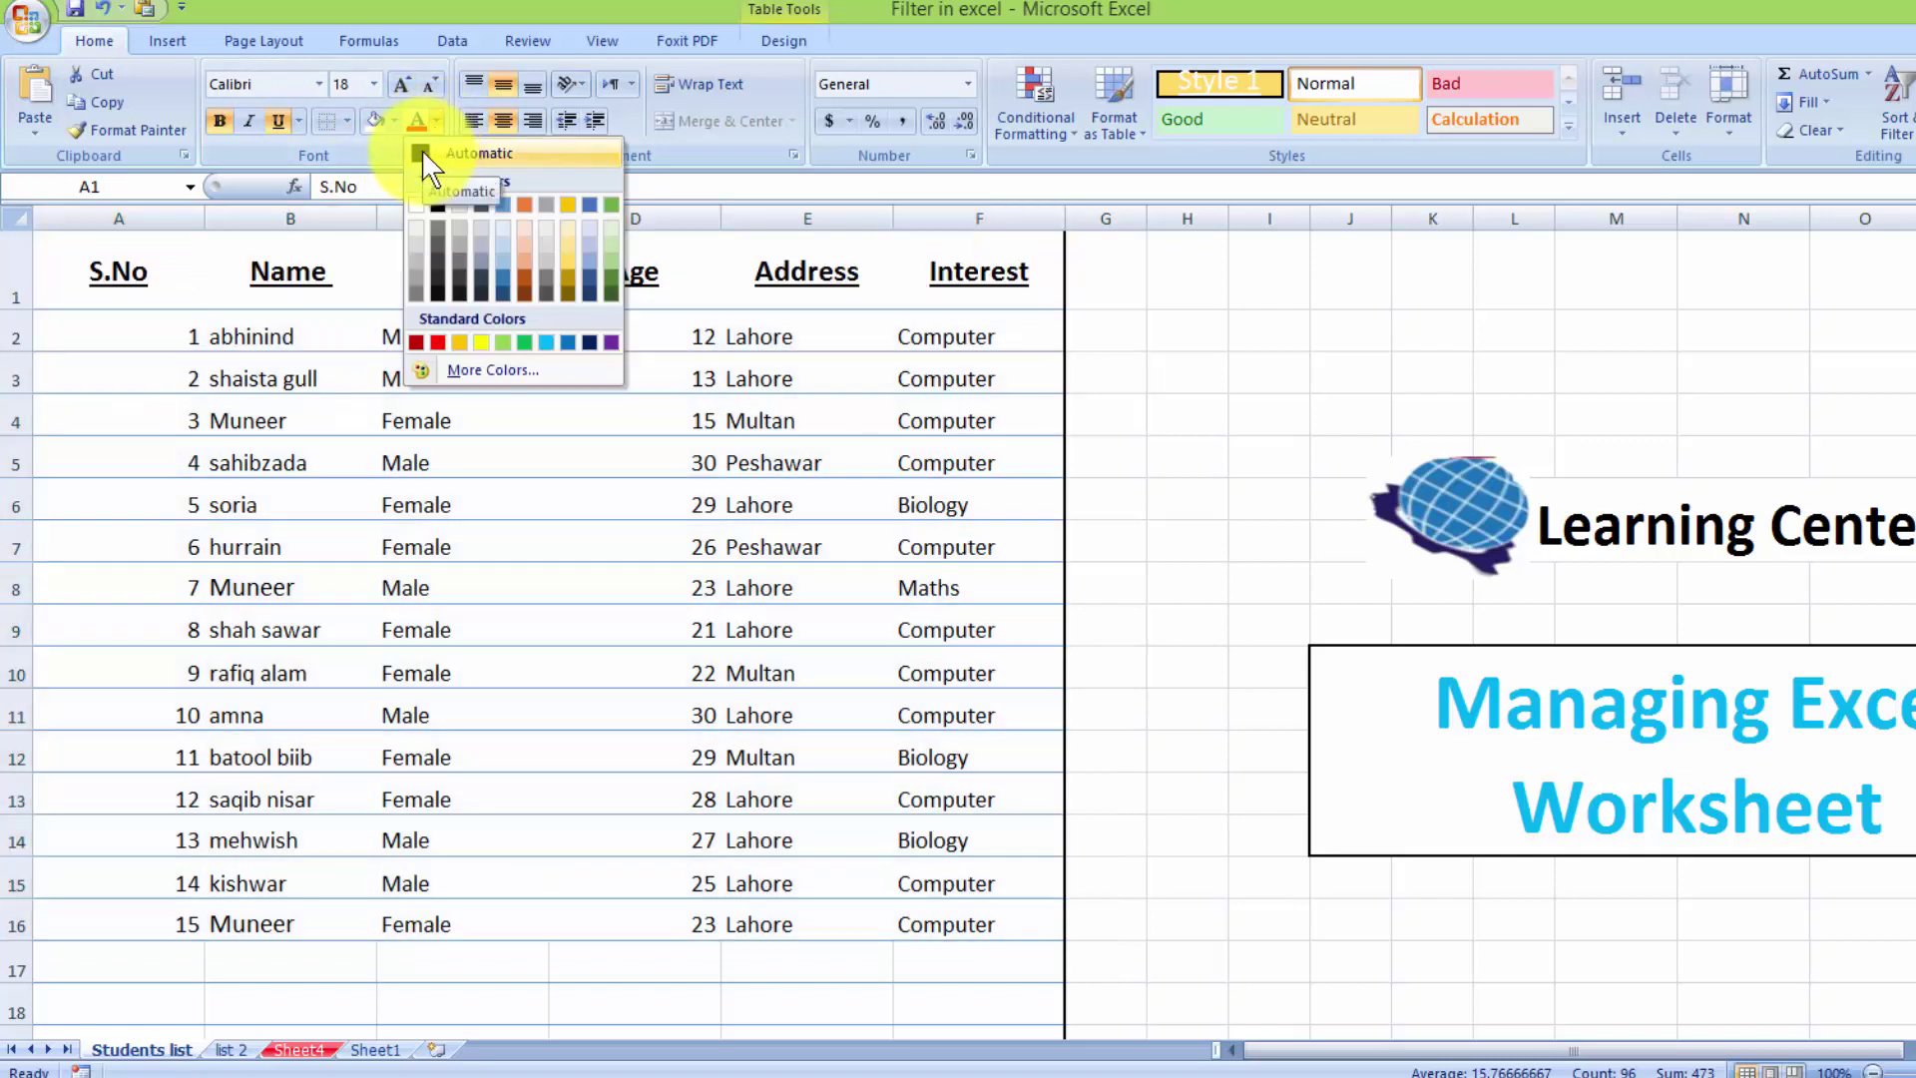
click(424, 155)
click(1172, 412)
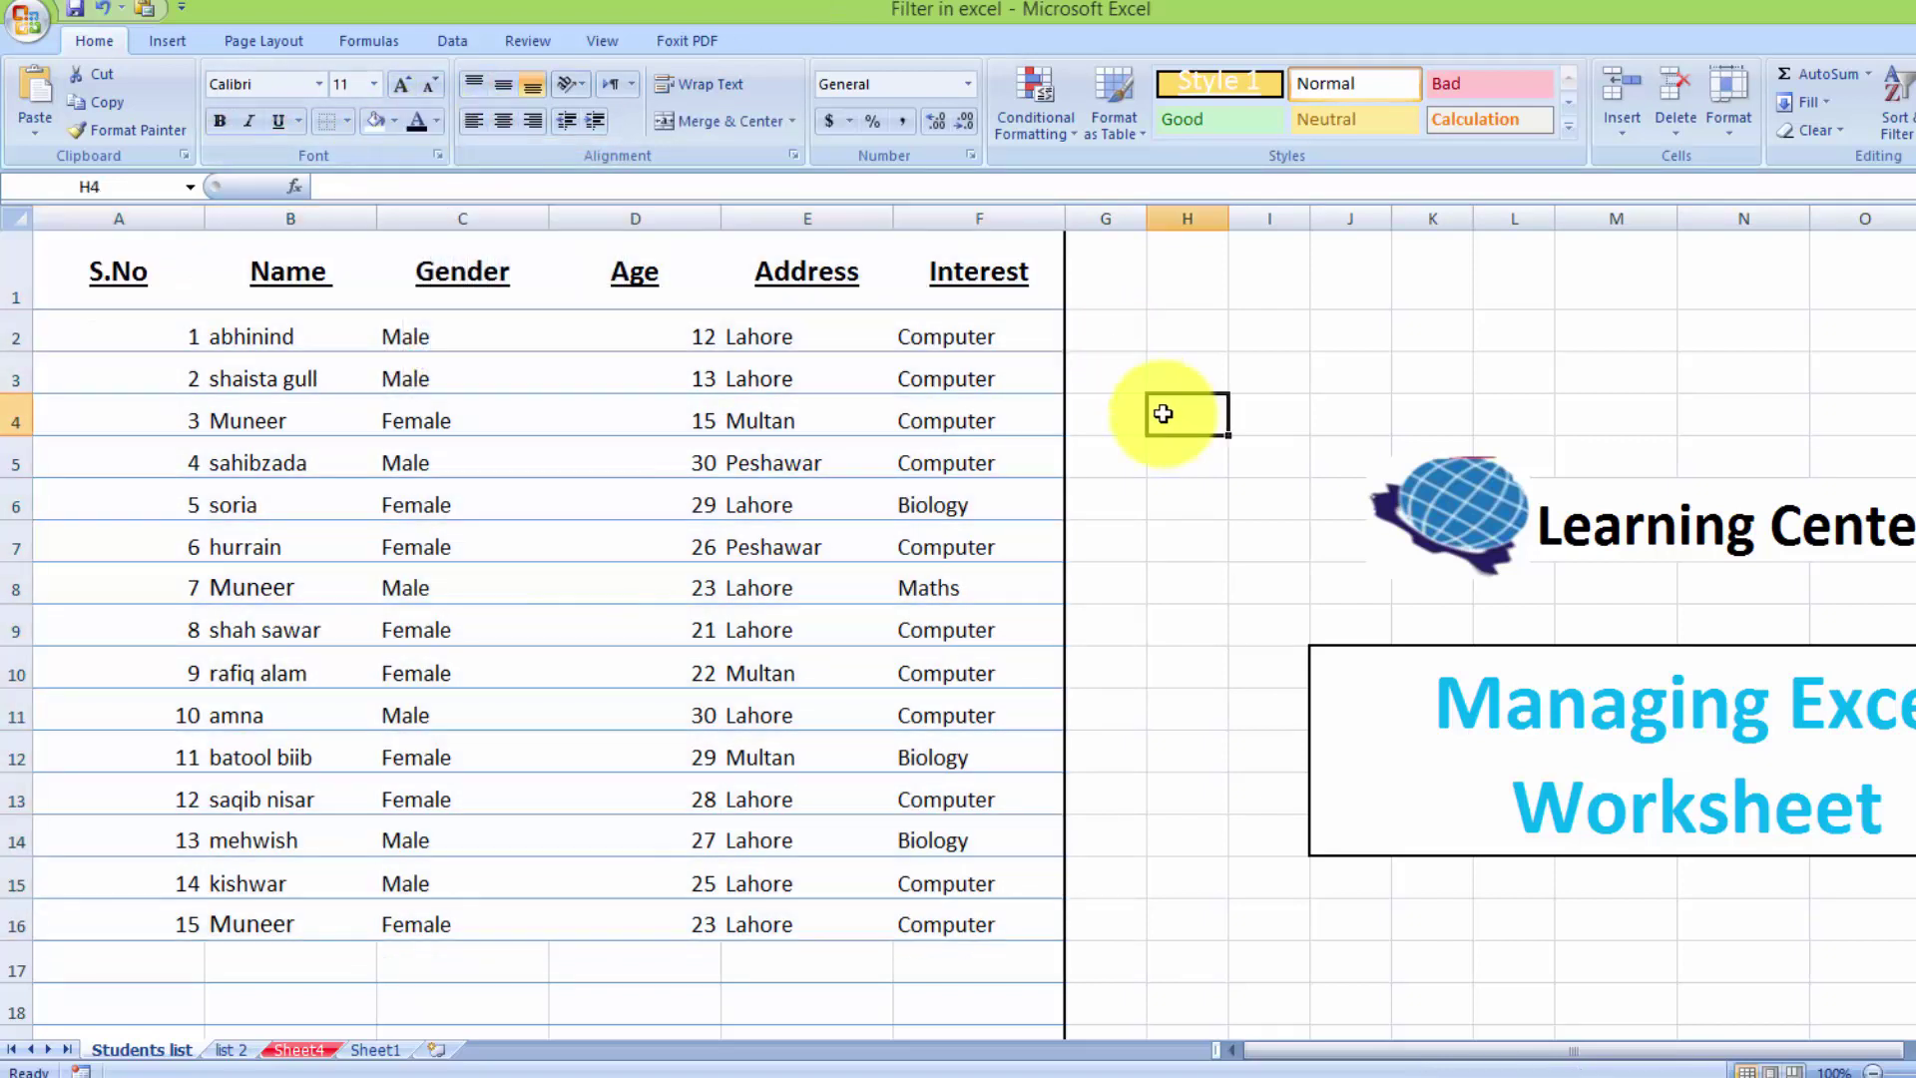
click(122, 284)
mouse_move(121, 284)
mouse_down()
mouse_move(578, 770)
mouse_move(932, 1017)
mouse_move(1027, 1026)
mouse_up()
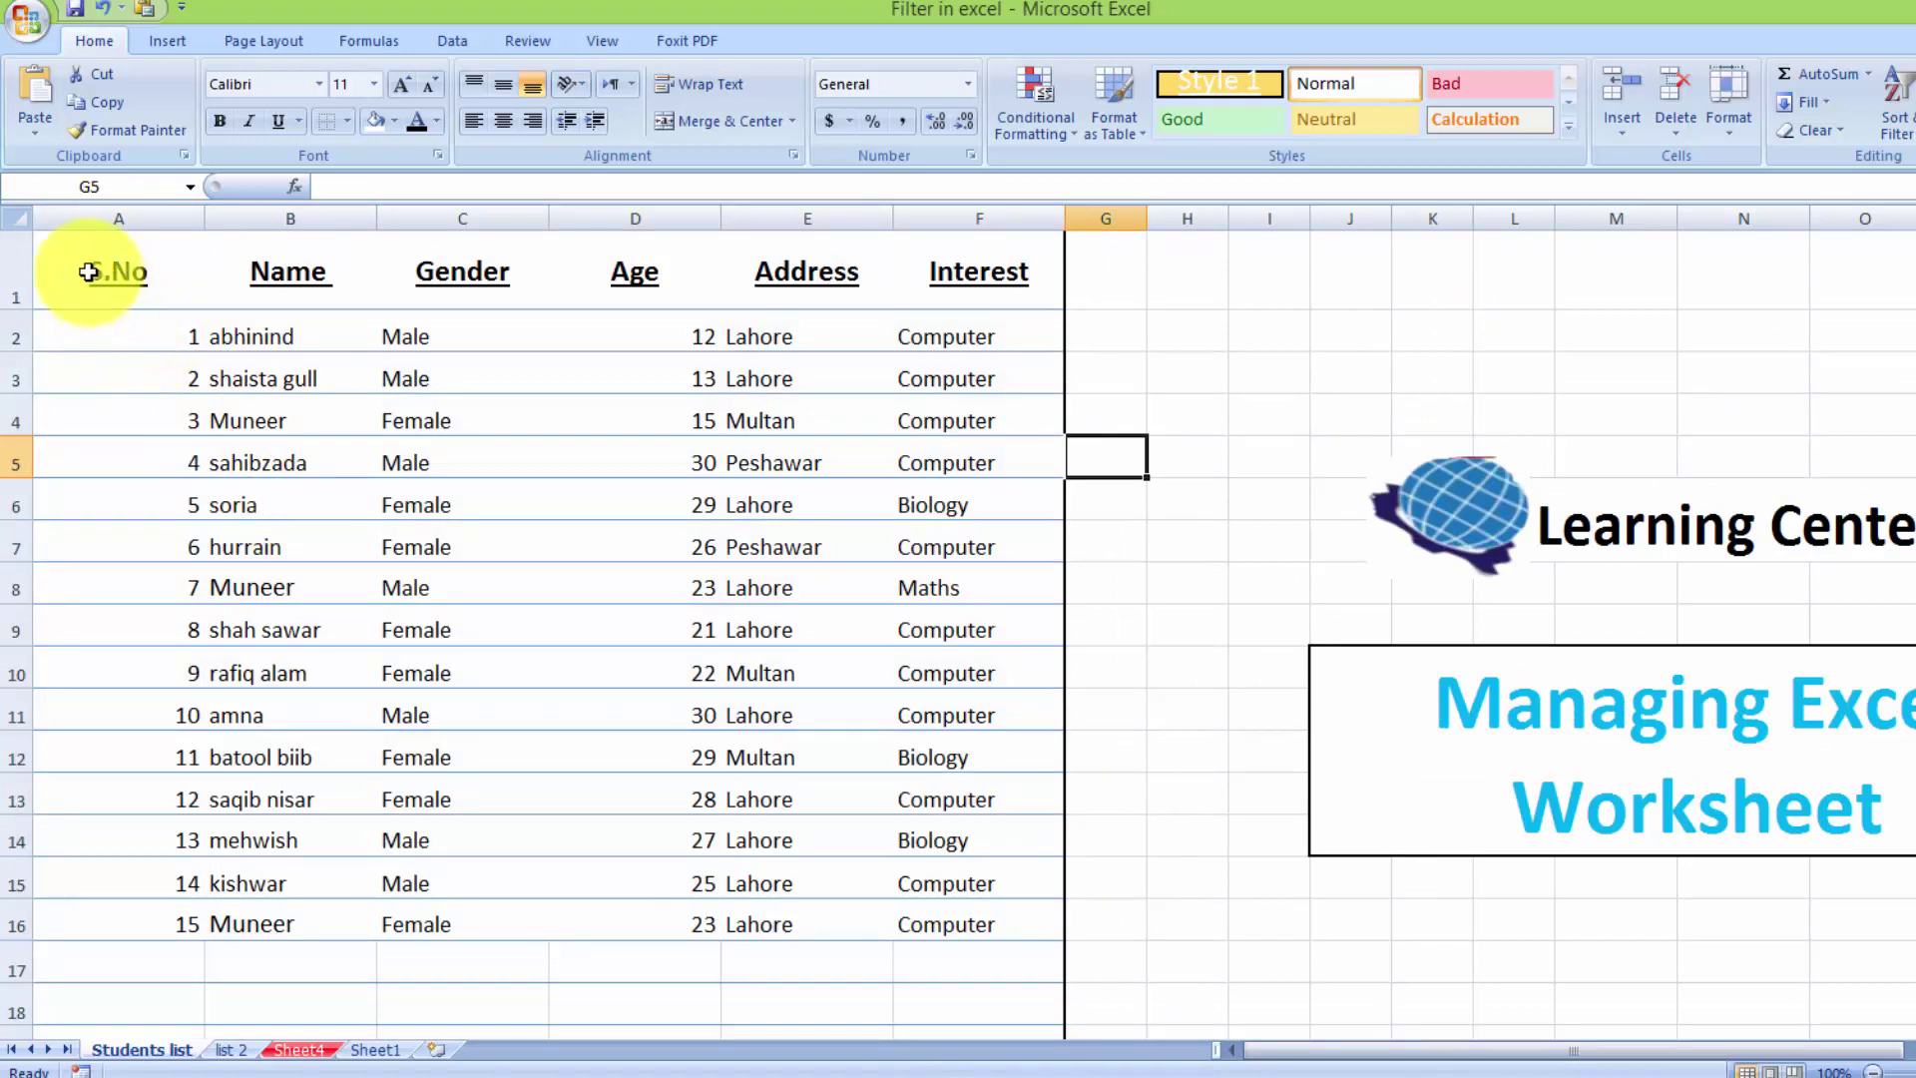
Step: Apply All Borders to A1:F16, then add a Thick Box Border around it
mouse_move(88, 271)
mouse_down()
mouse_move(932, 744)
mouse_move(1021, 929)
mouse_move(1039, 1048)
mouse_move(1014, 768)
mouse_up()
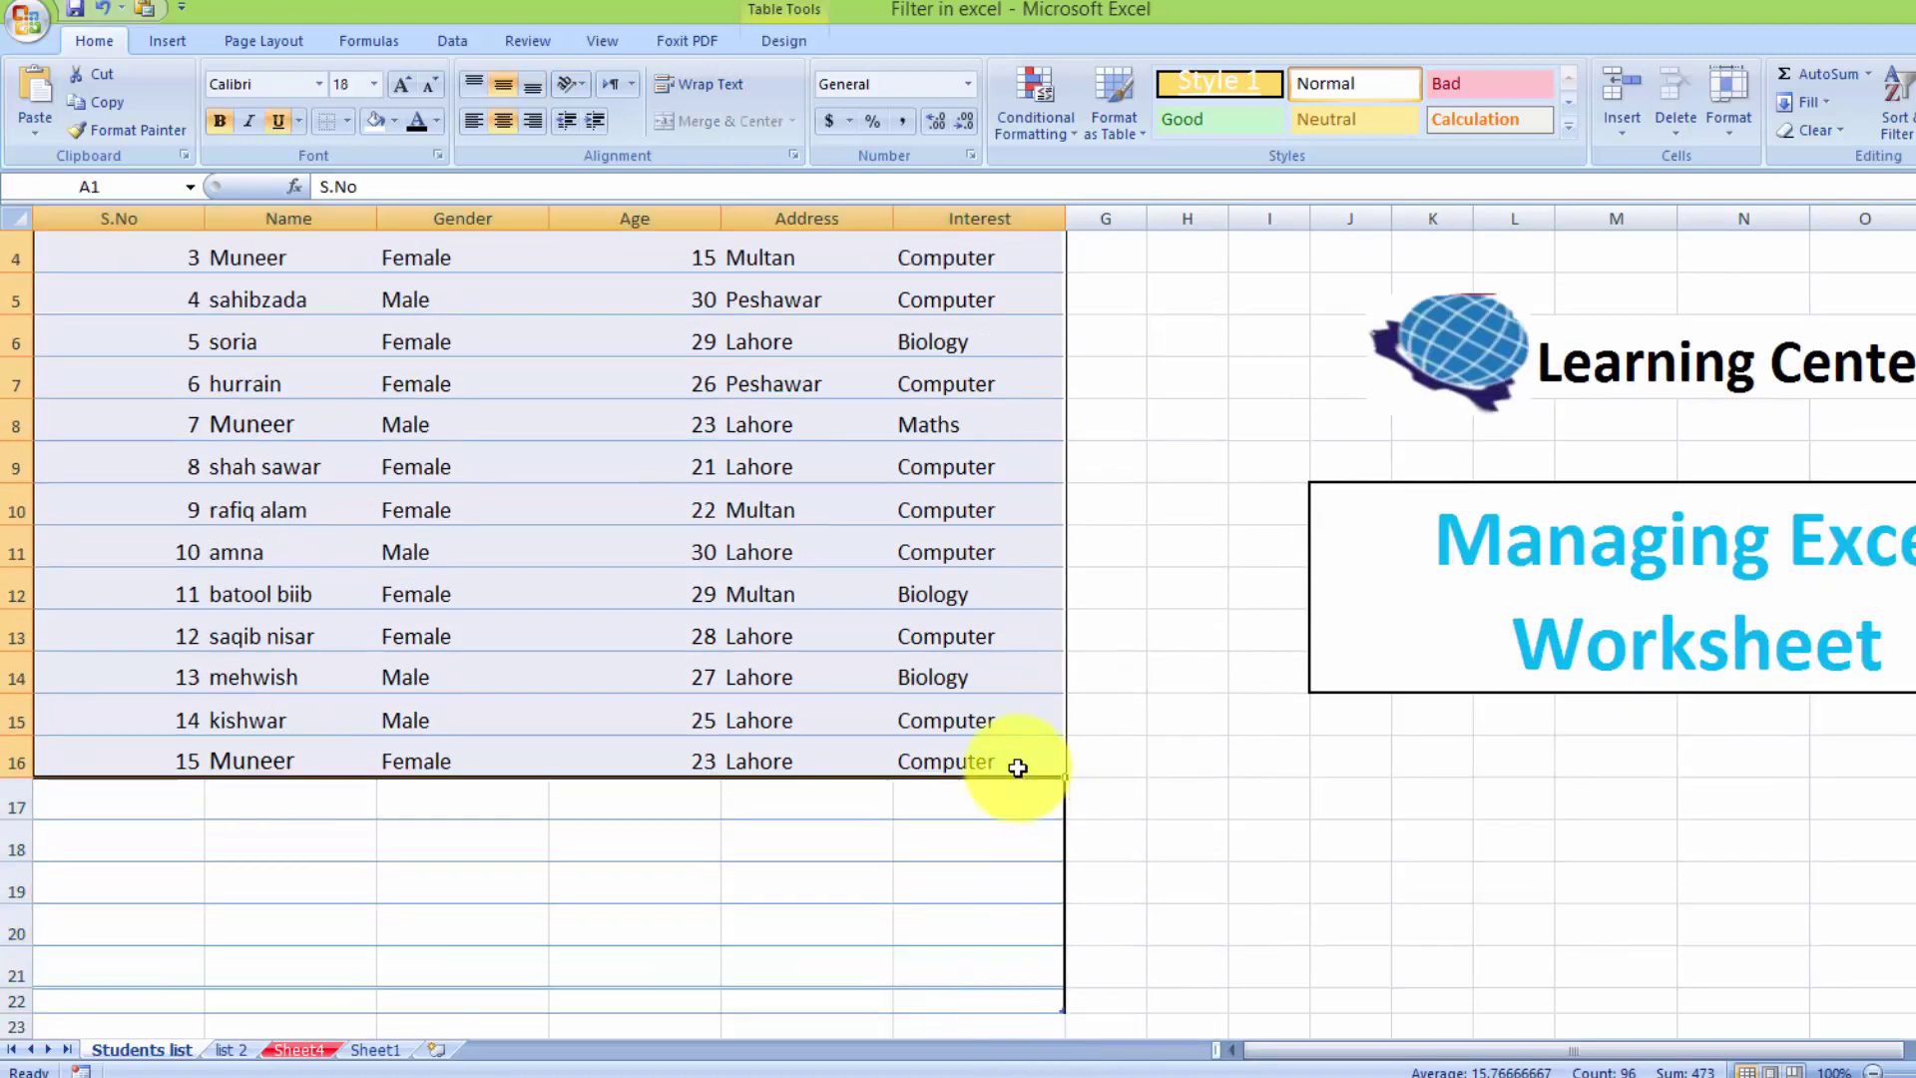
click(349, 122)
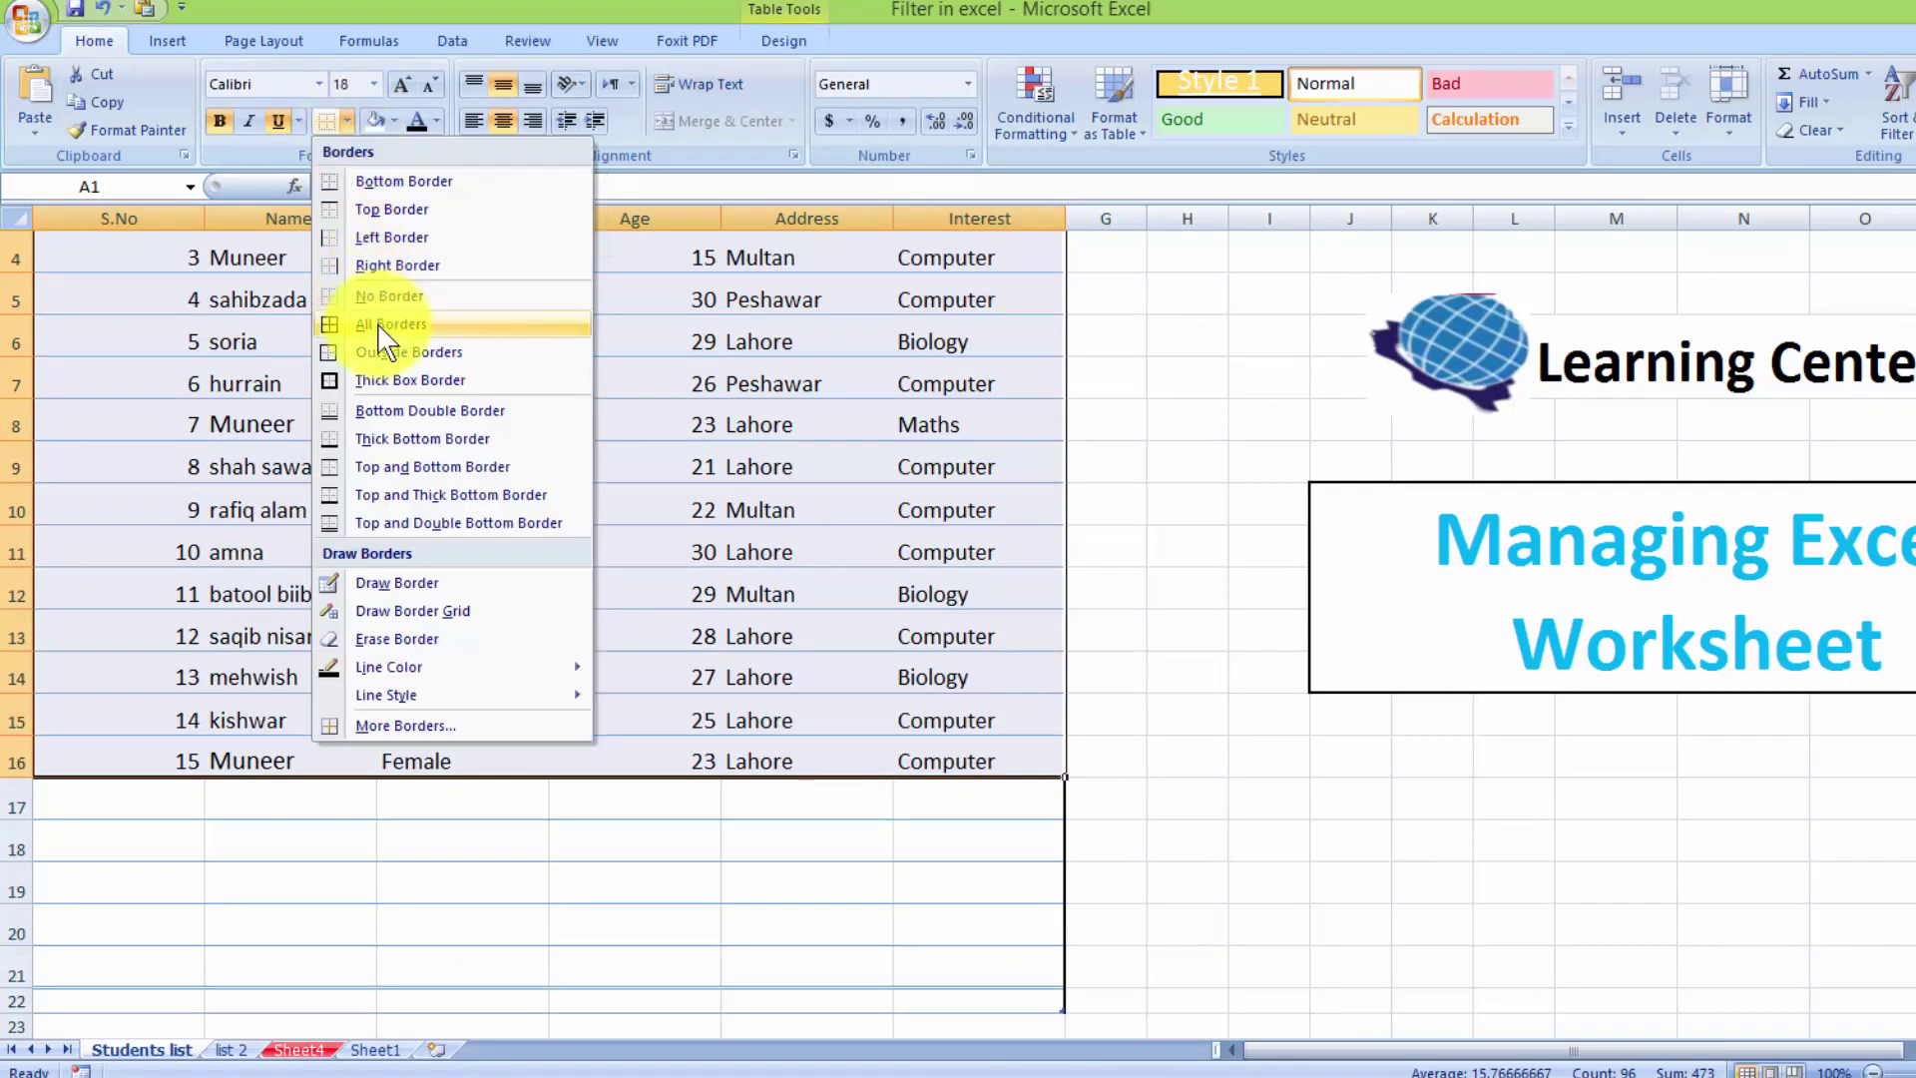
click(392, 323)
click(346, 122)
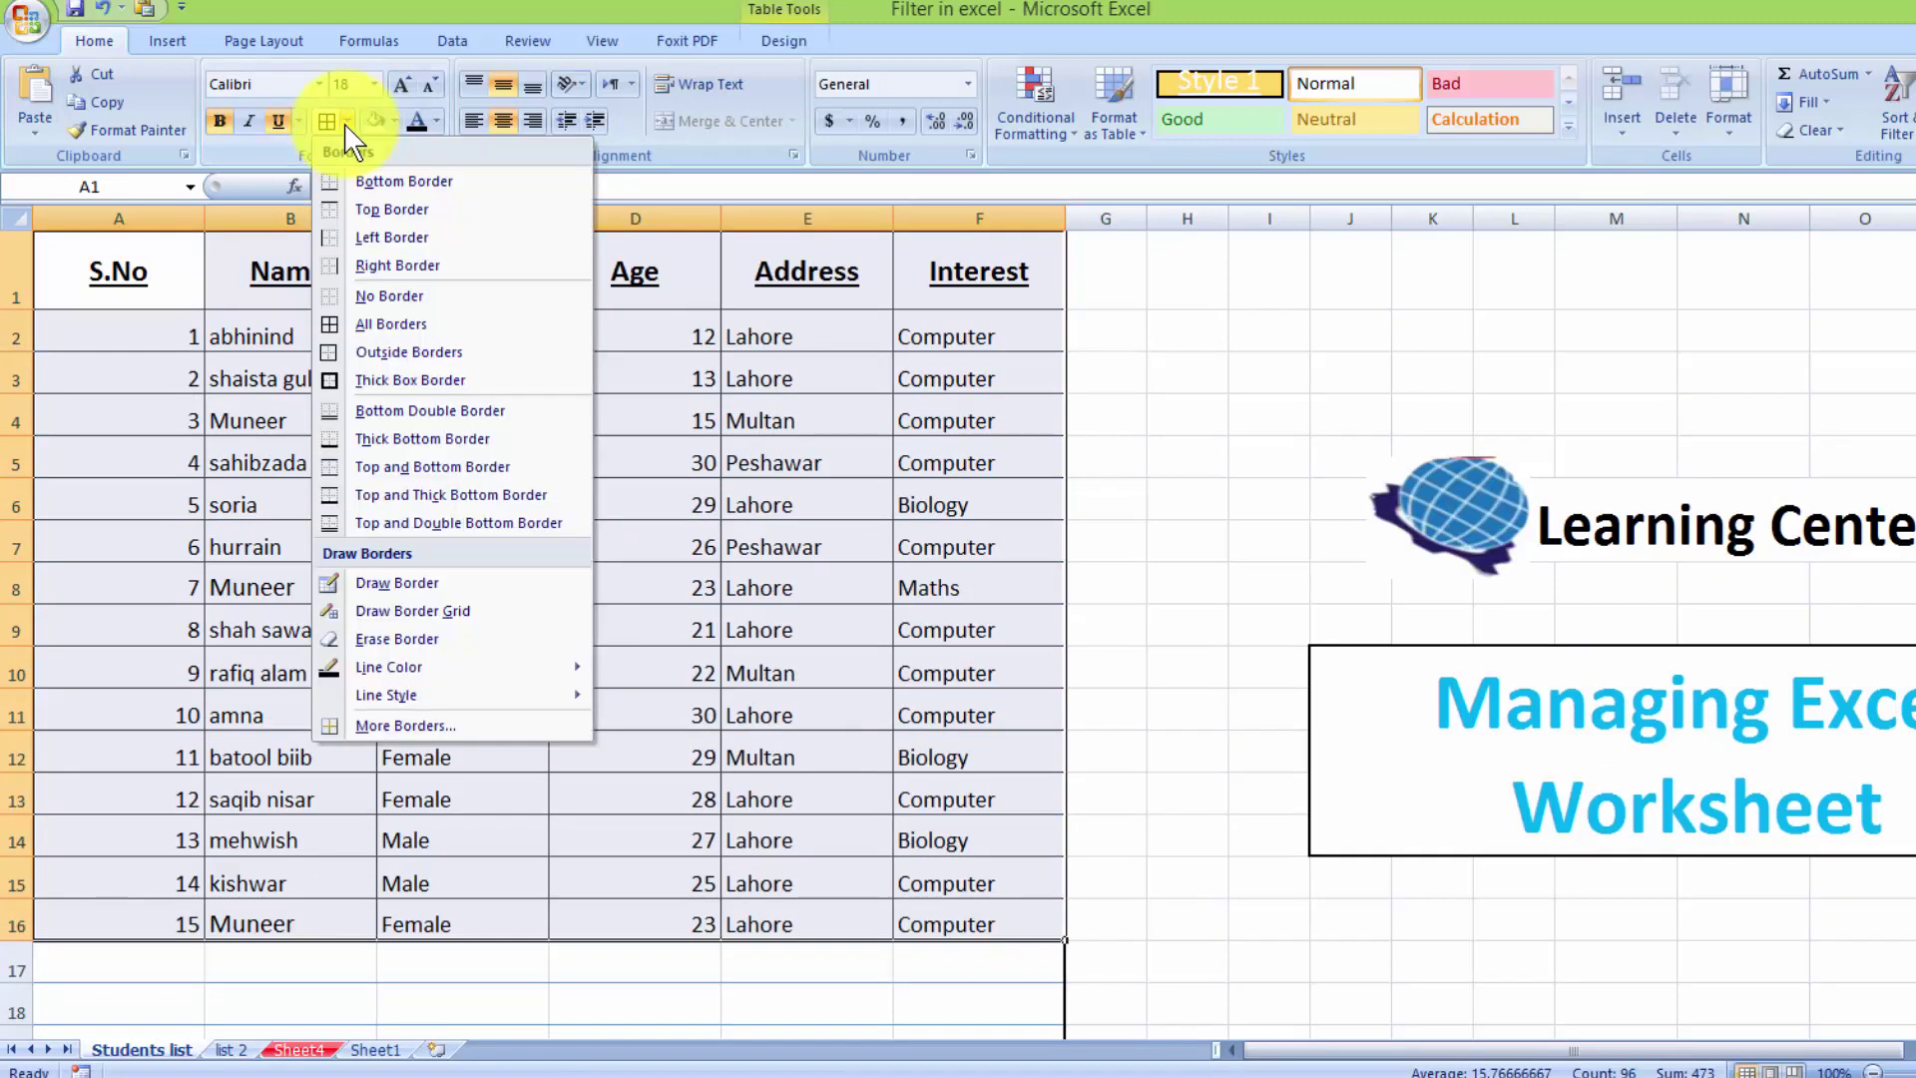
click(355, 380)
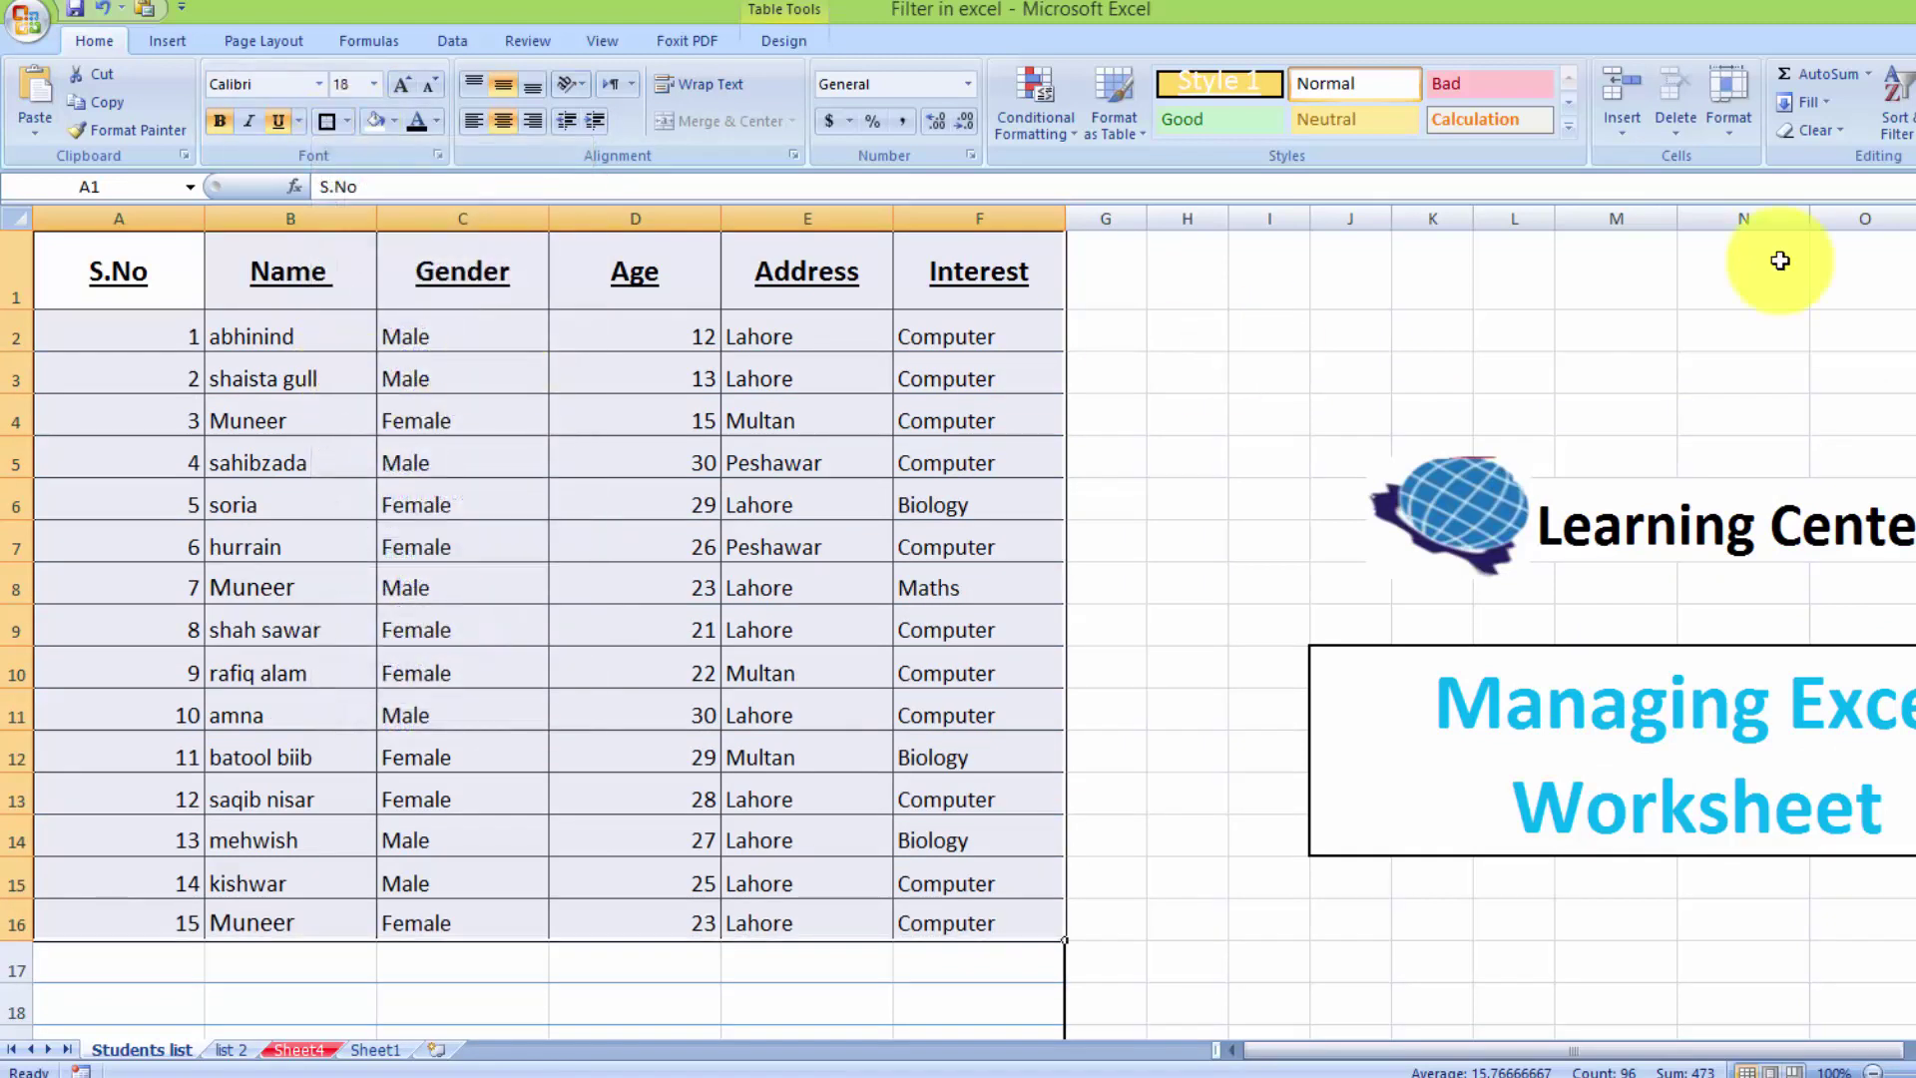
drag(132, 280, 928, 298)
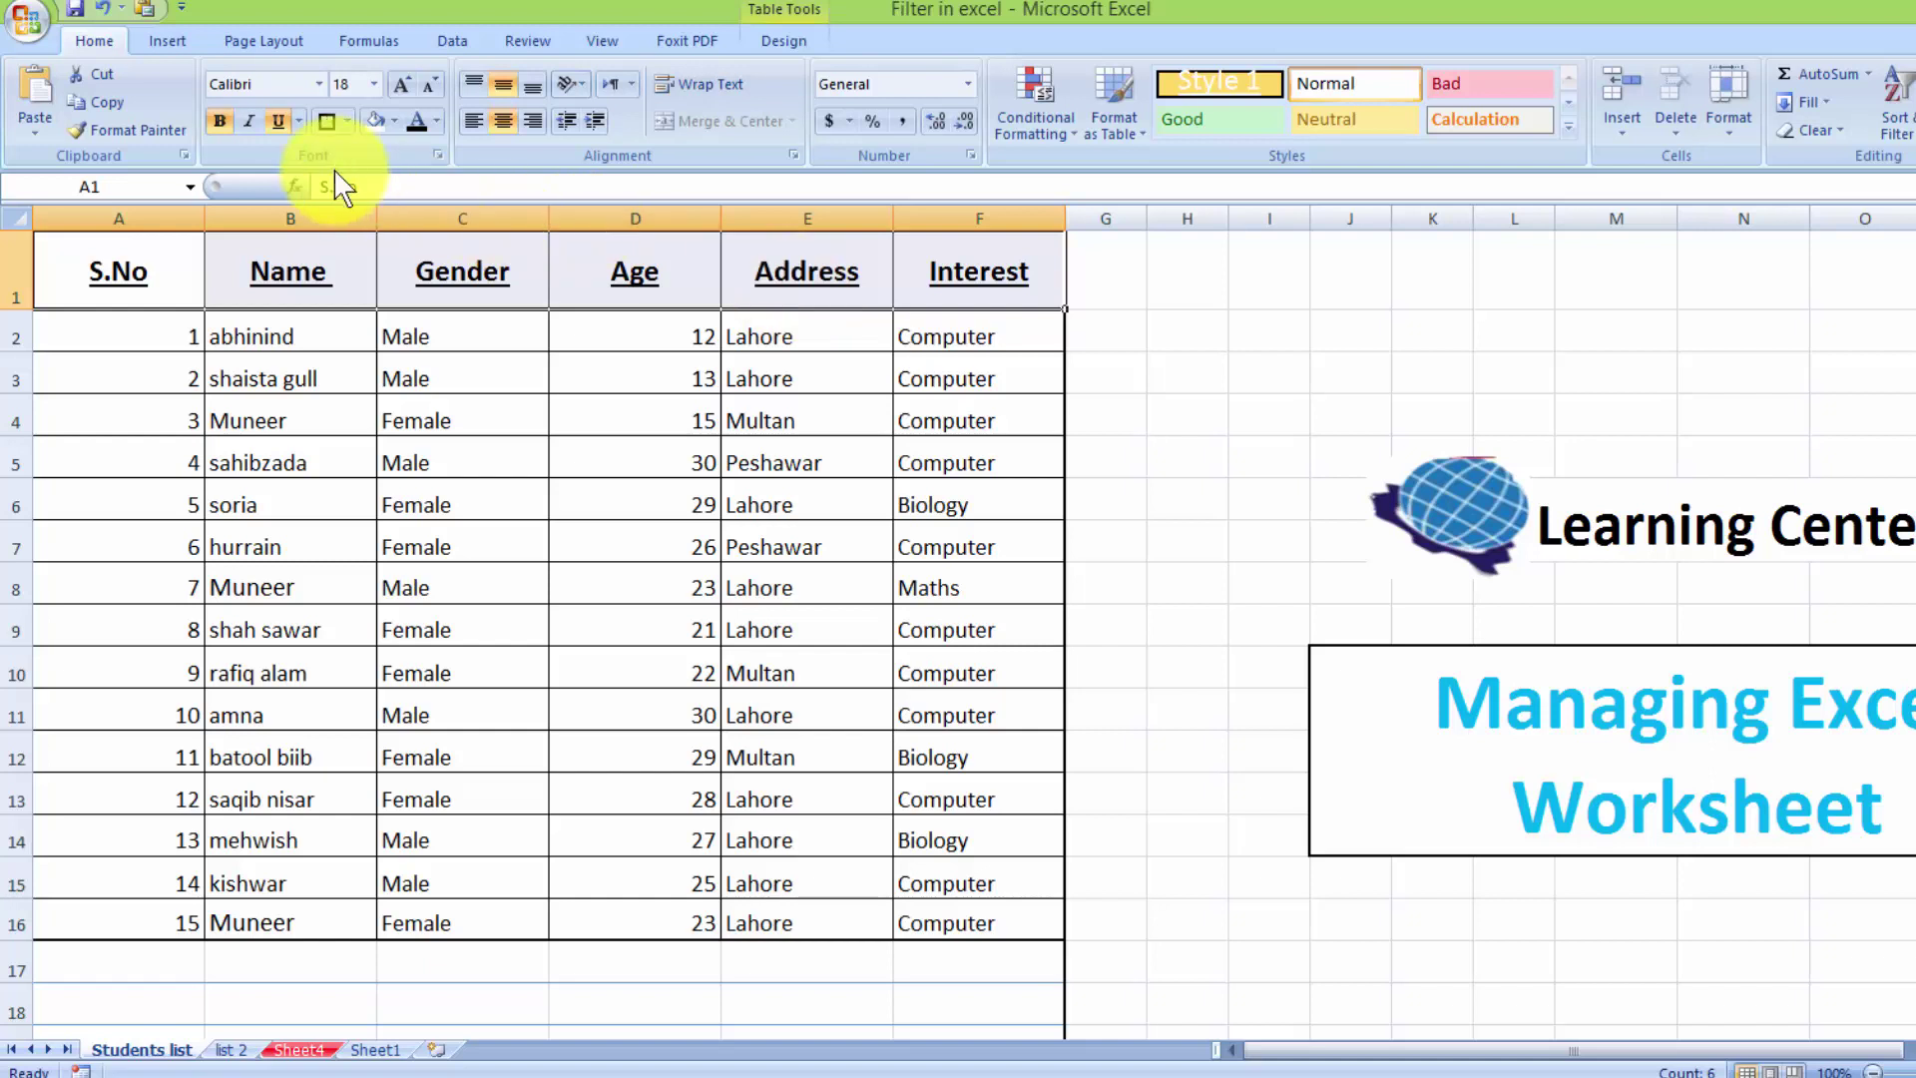
click(279, 123)
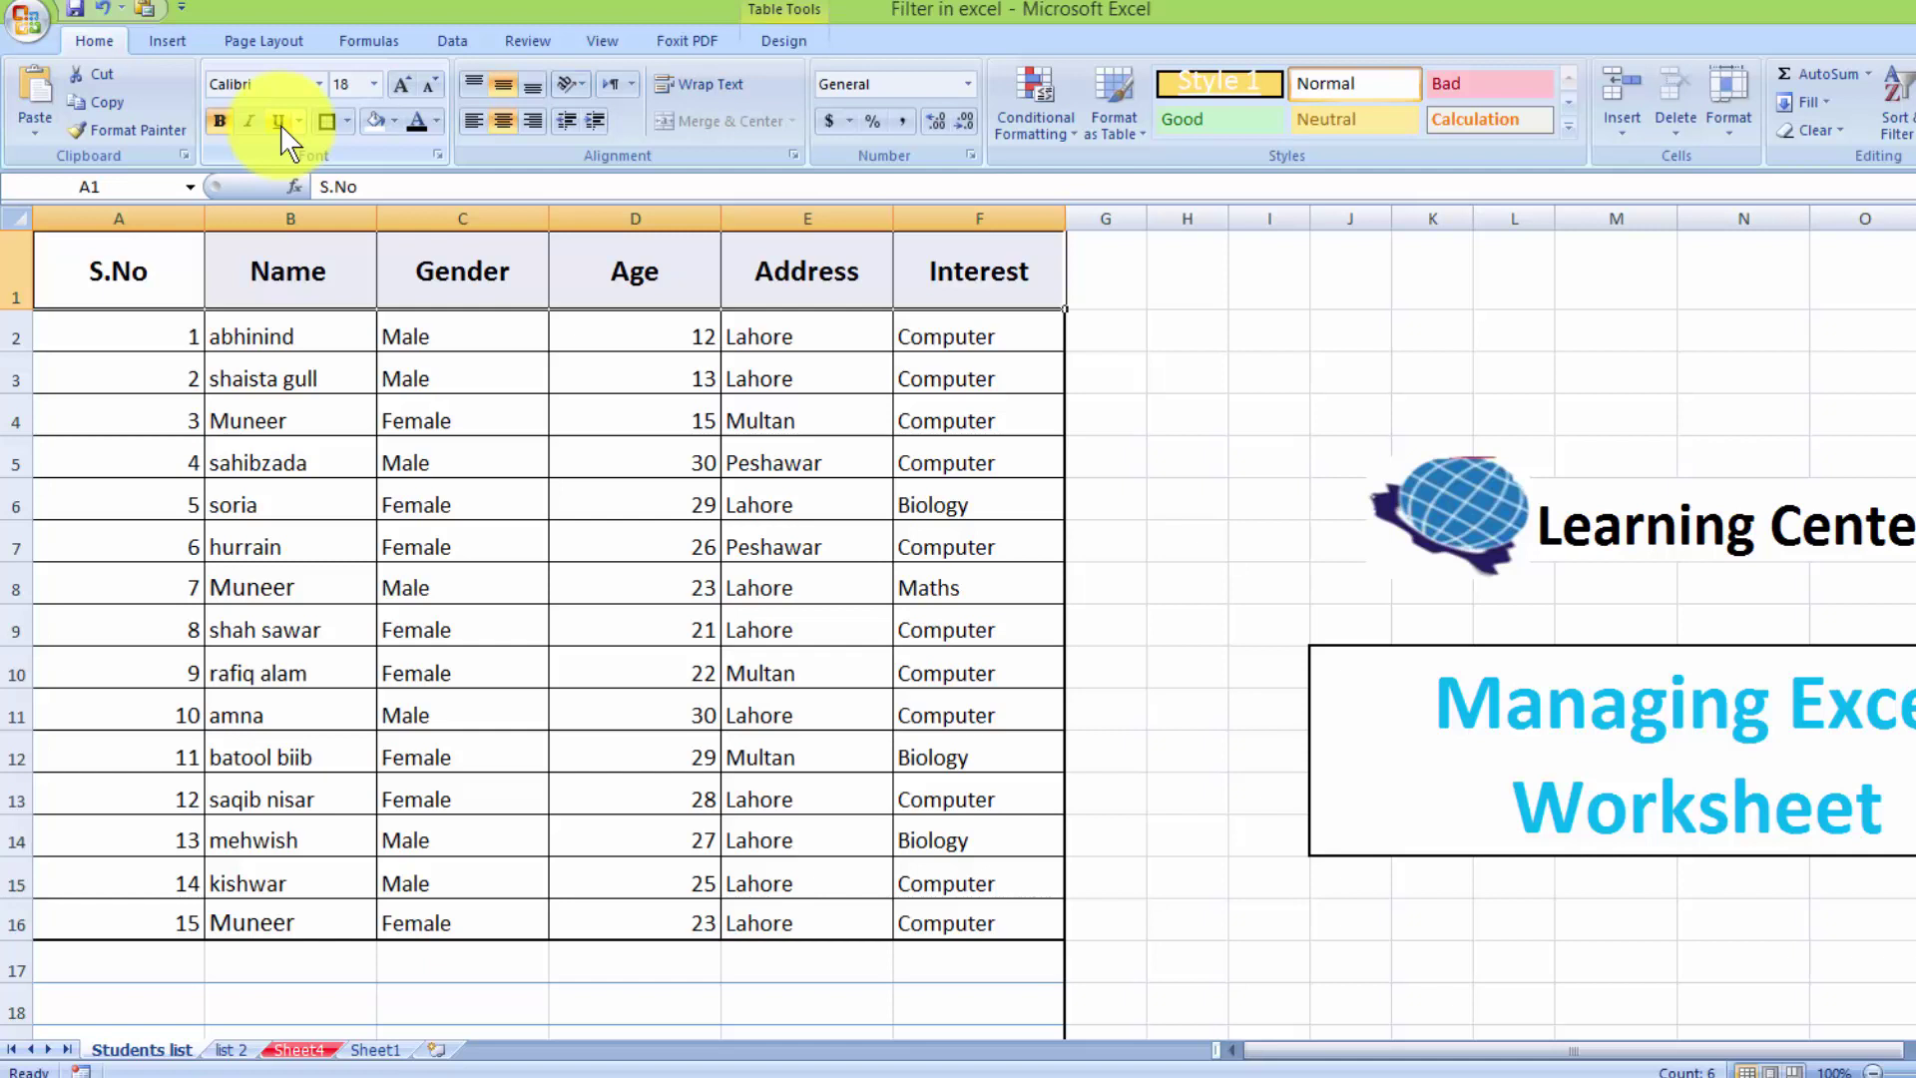
click(279, 124)
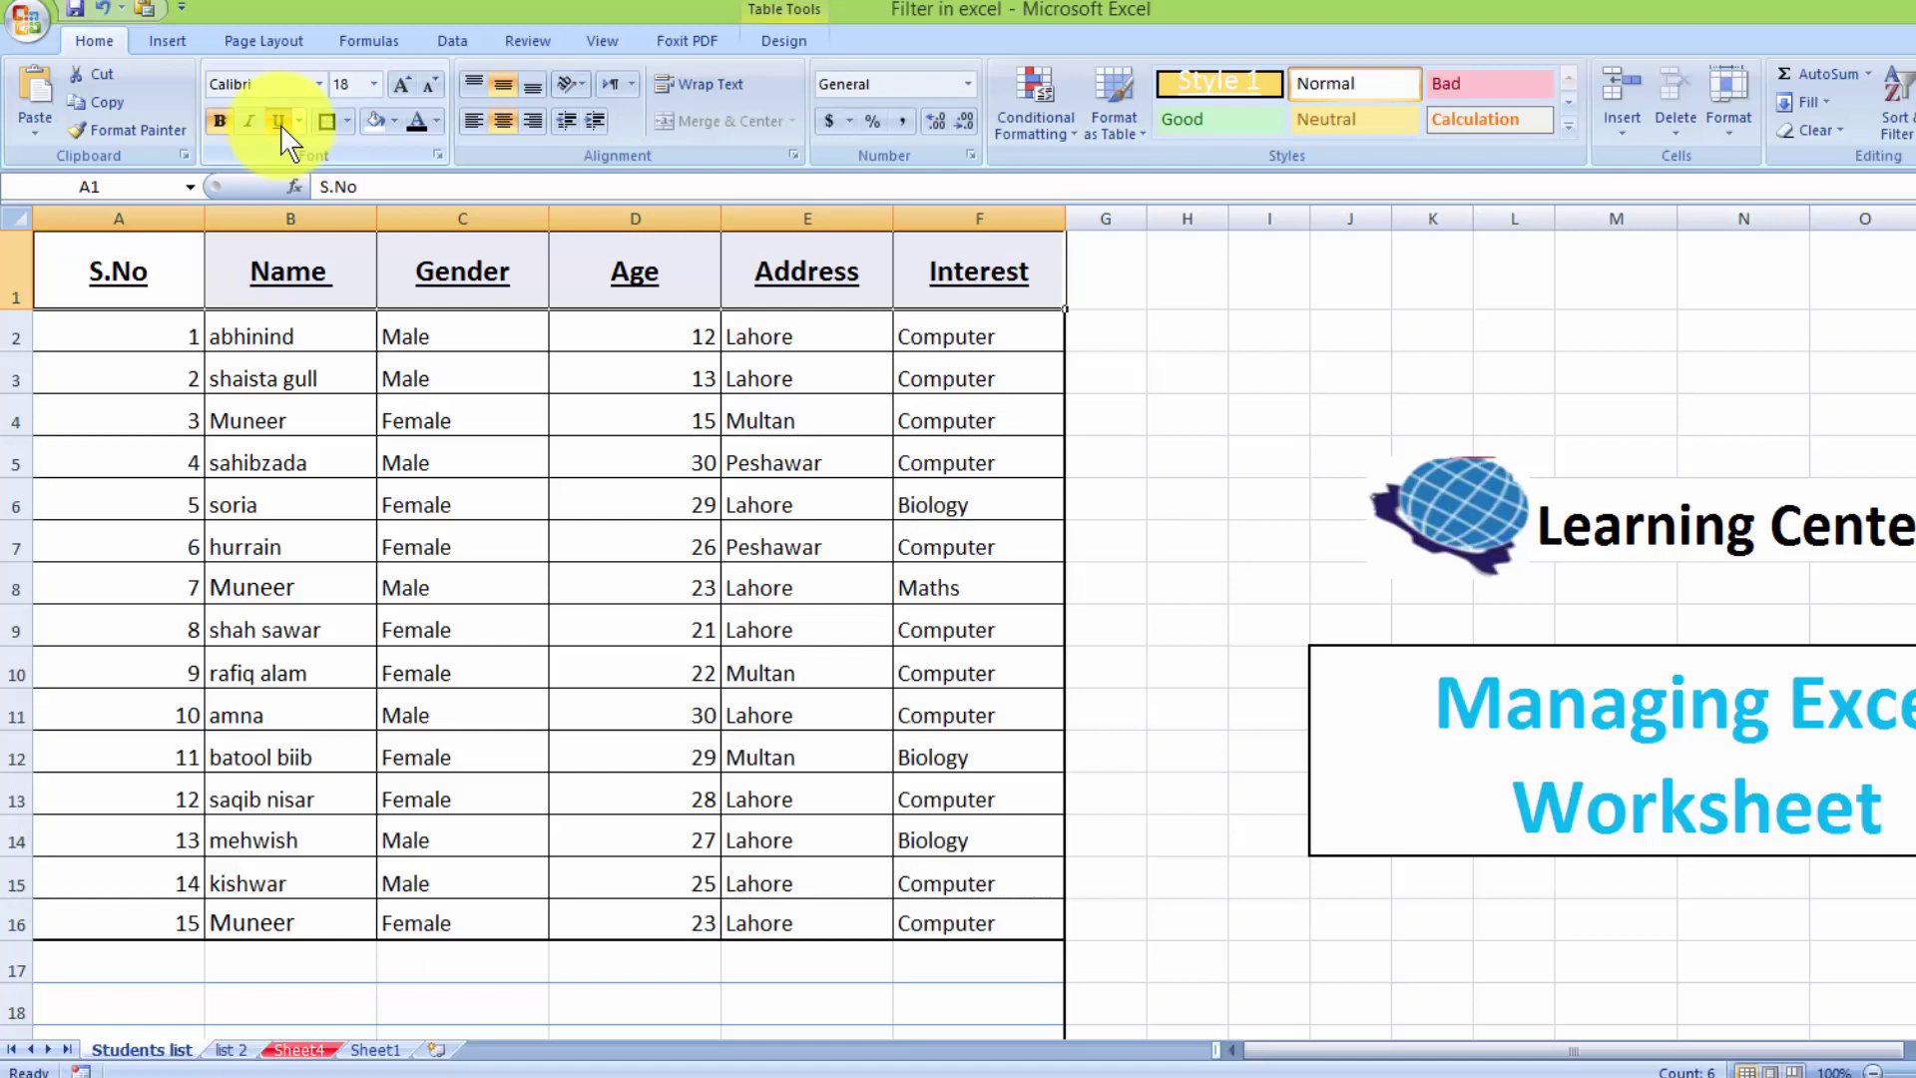
click(281, 126)
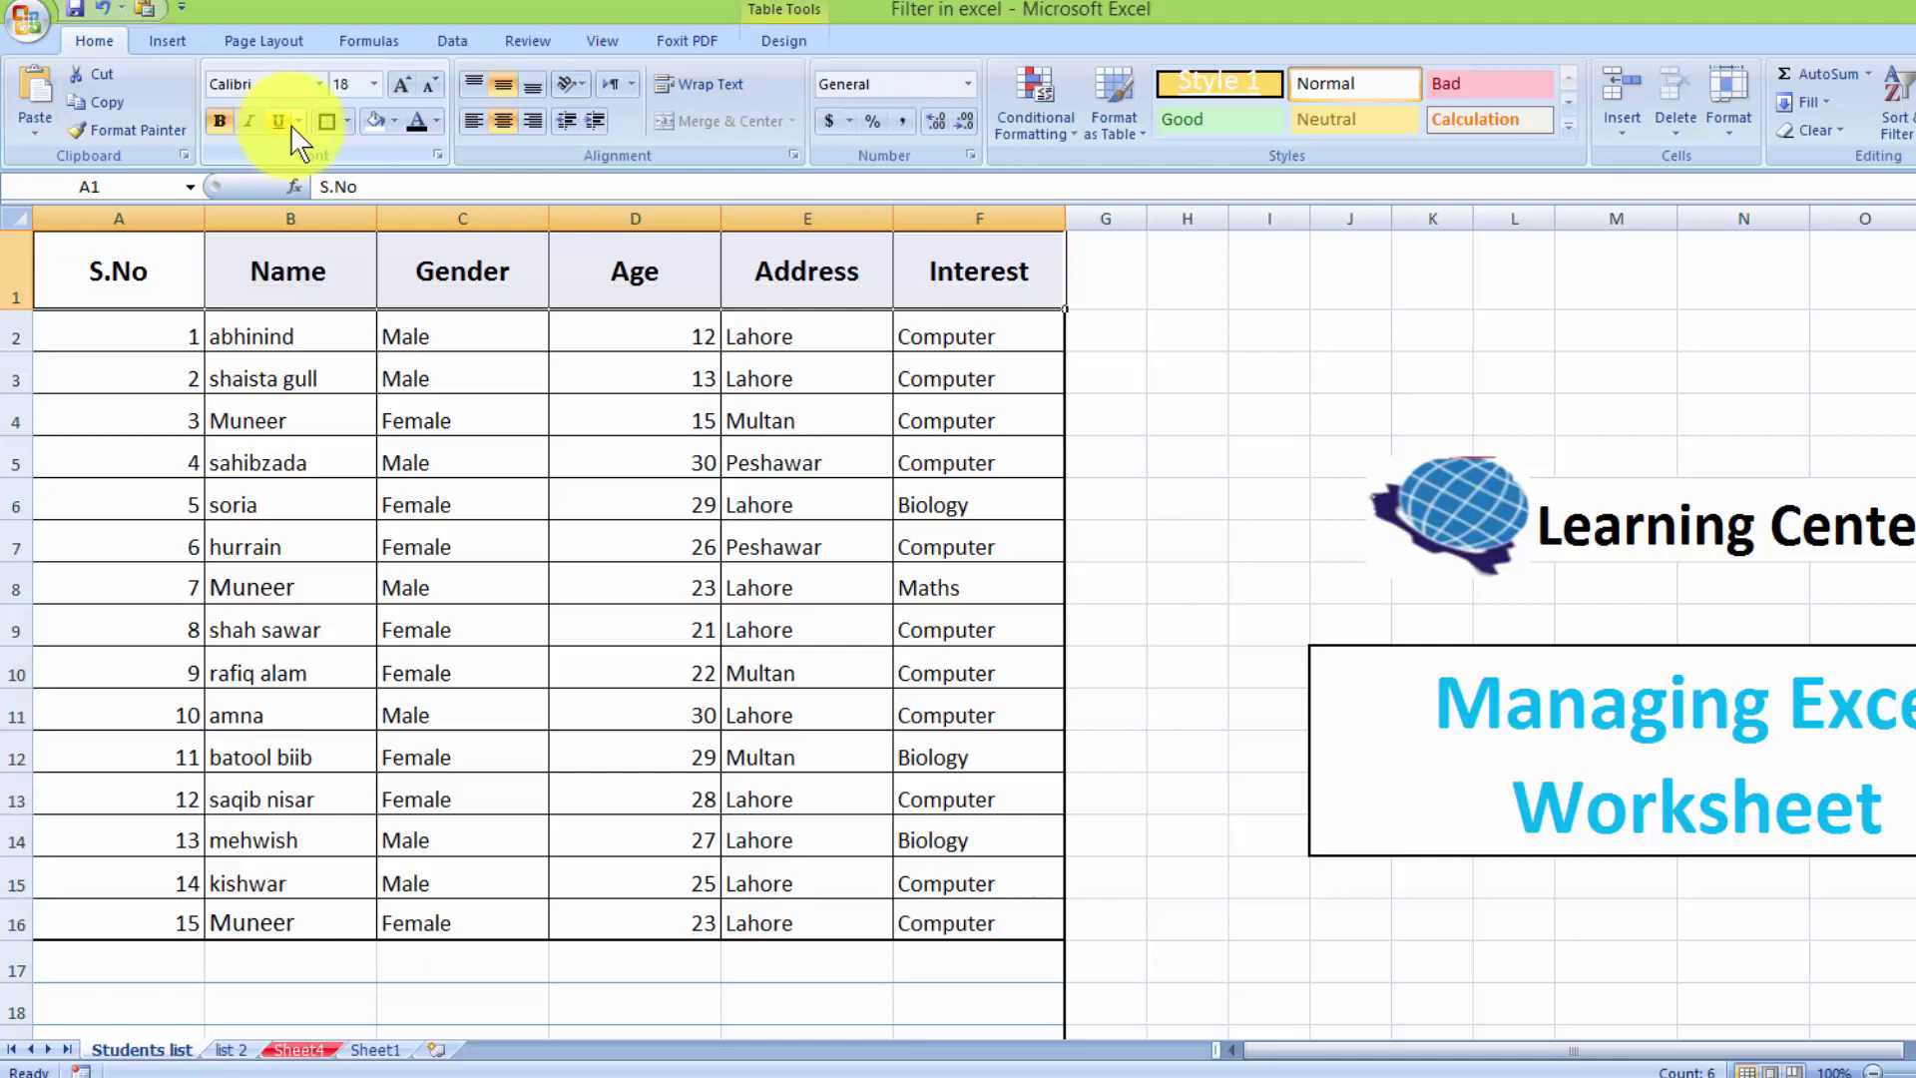
click(297, 122)
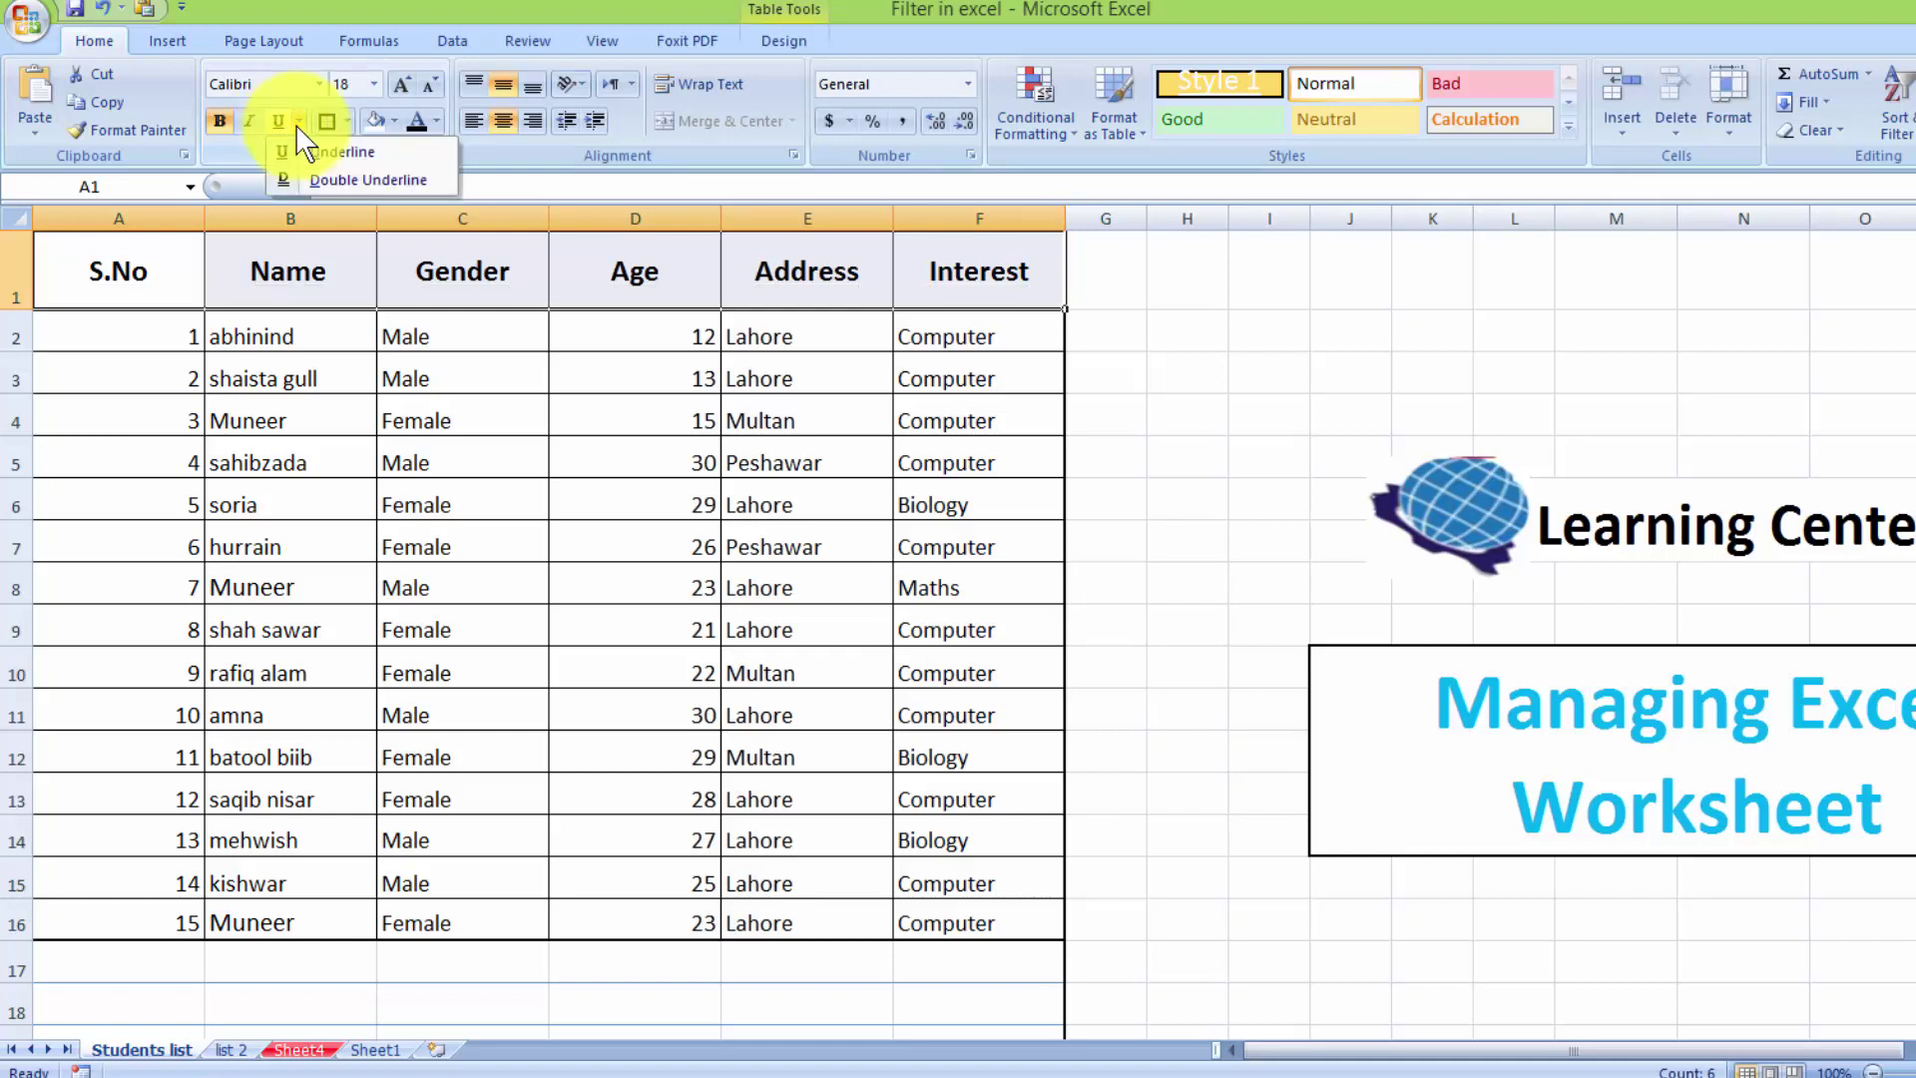
click(302, 177)
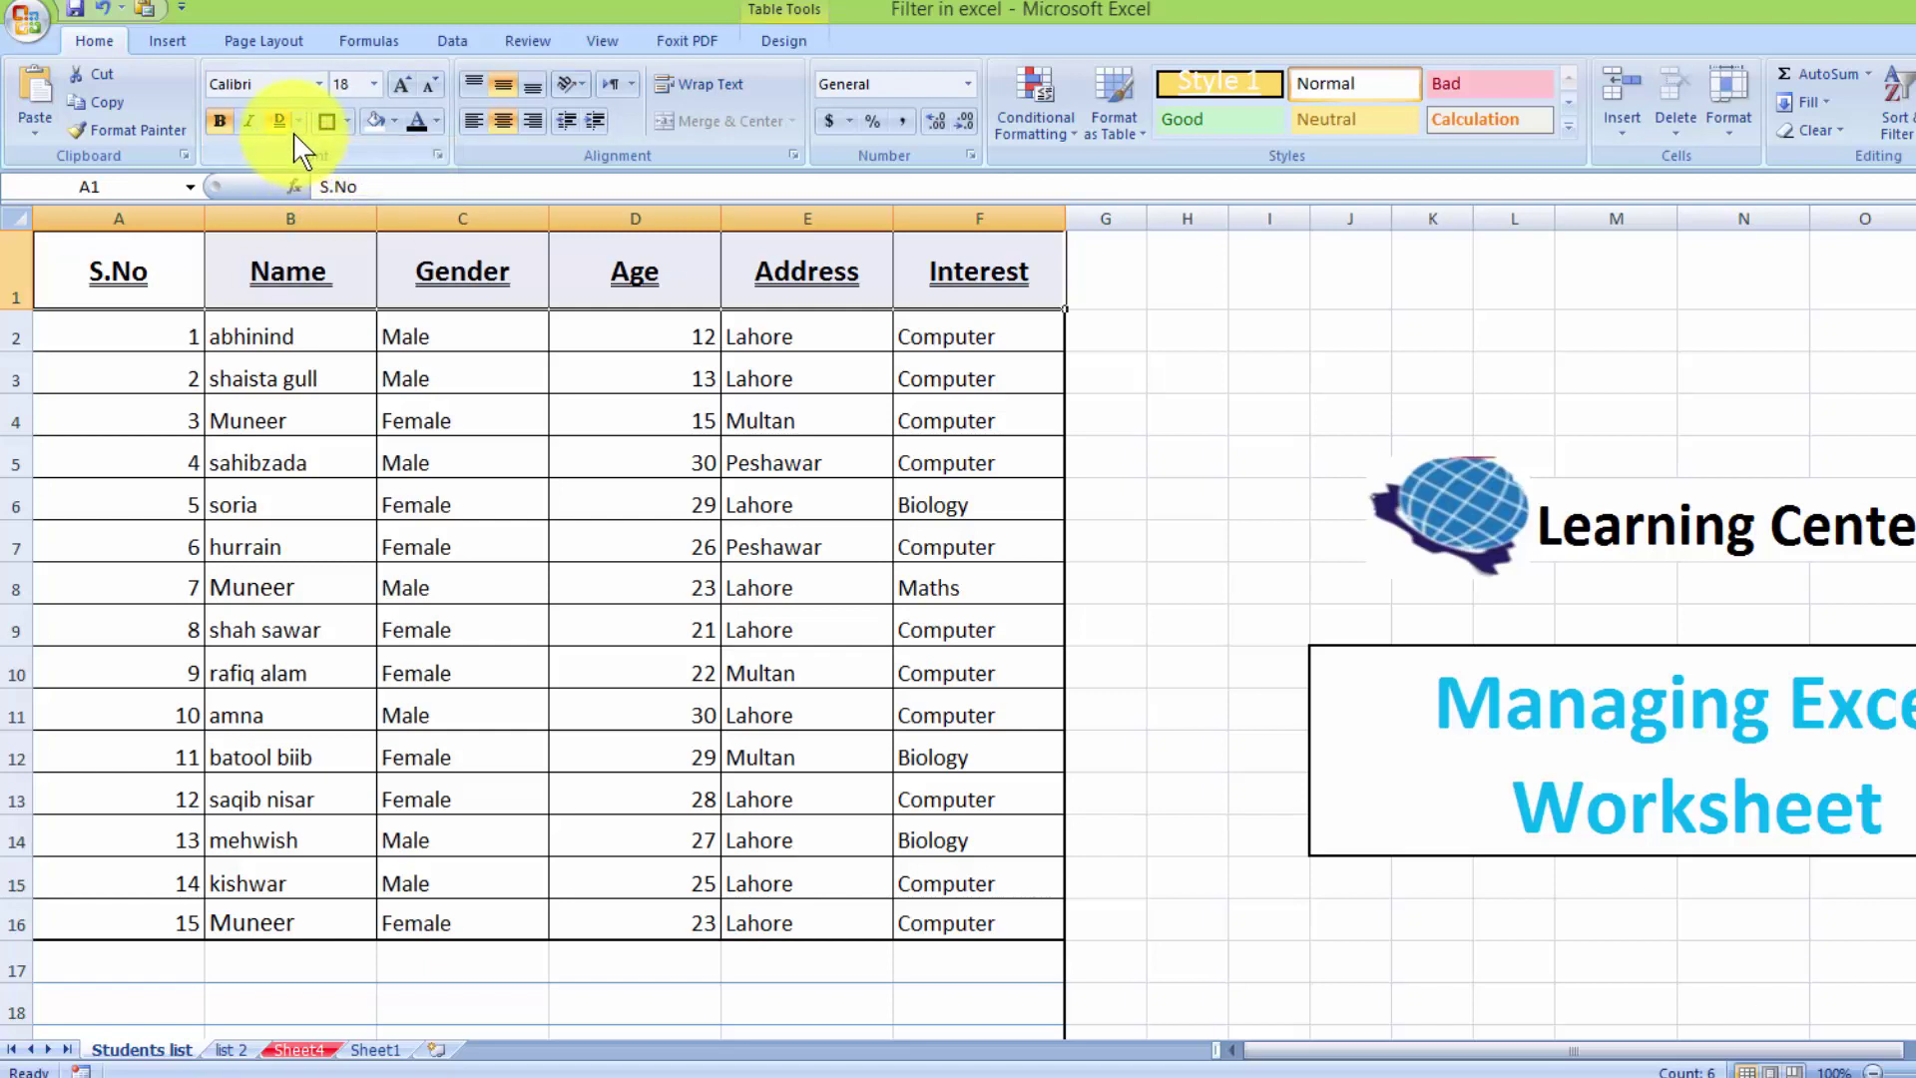
click(297, 121)
click(298, 149)
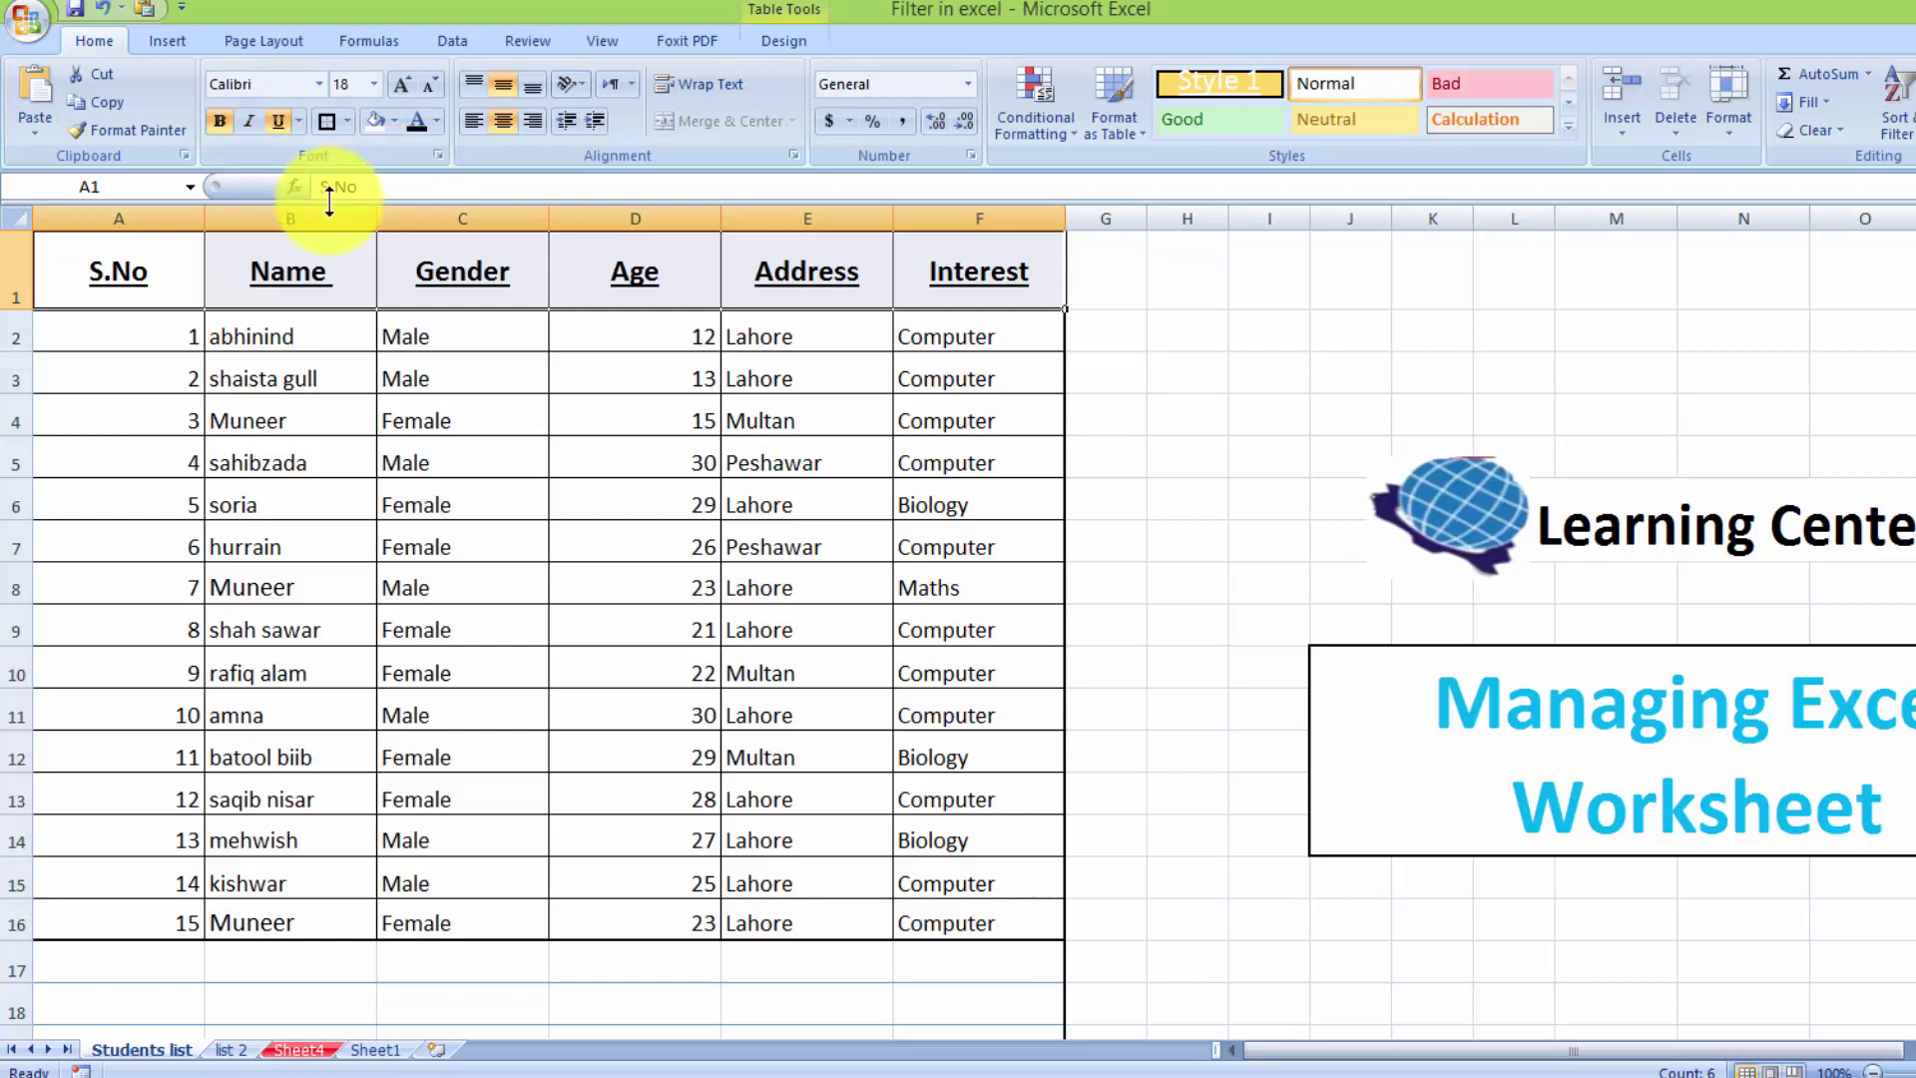
click(404, 88)
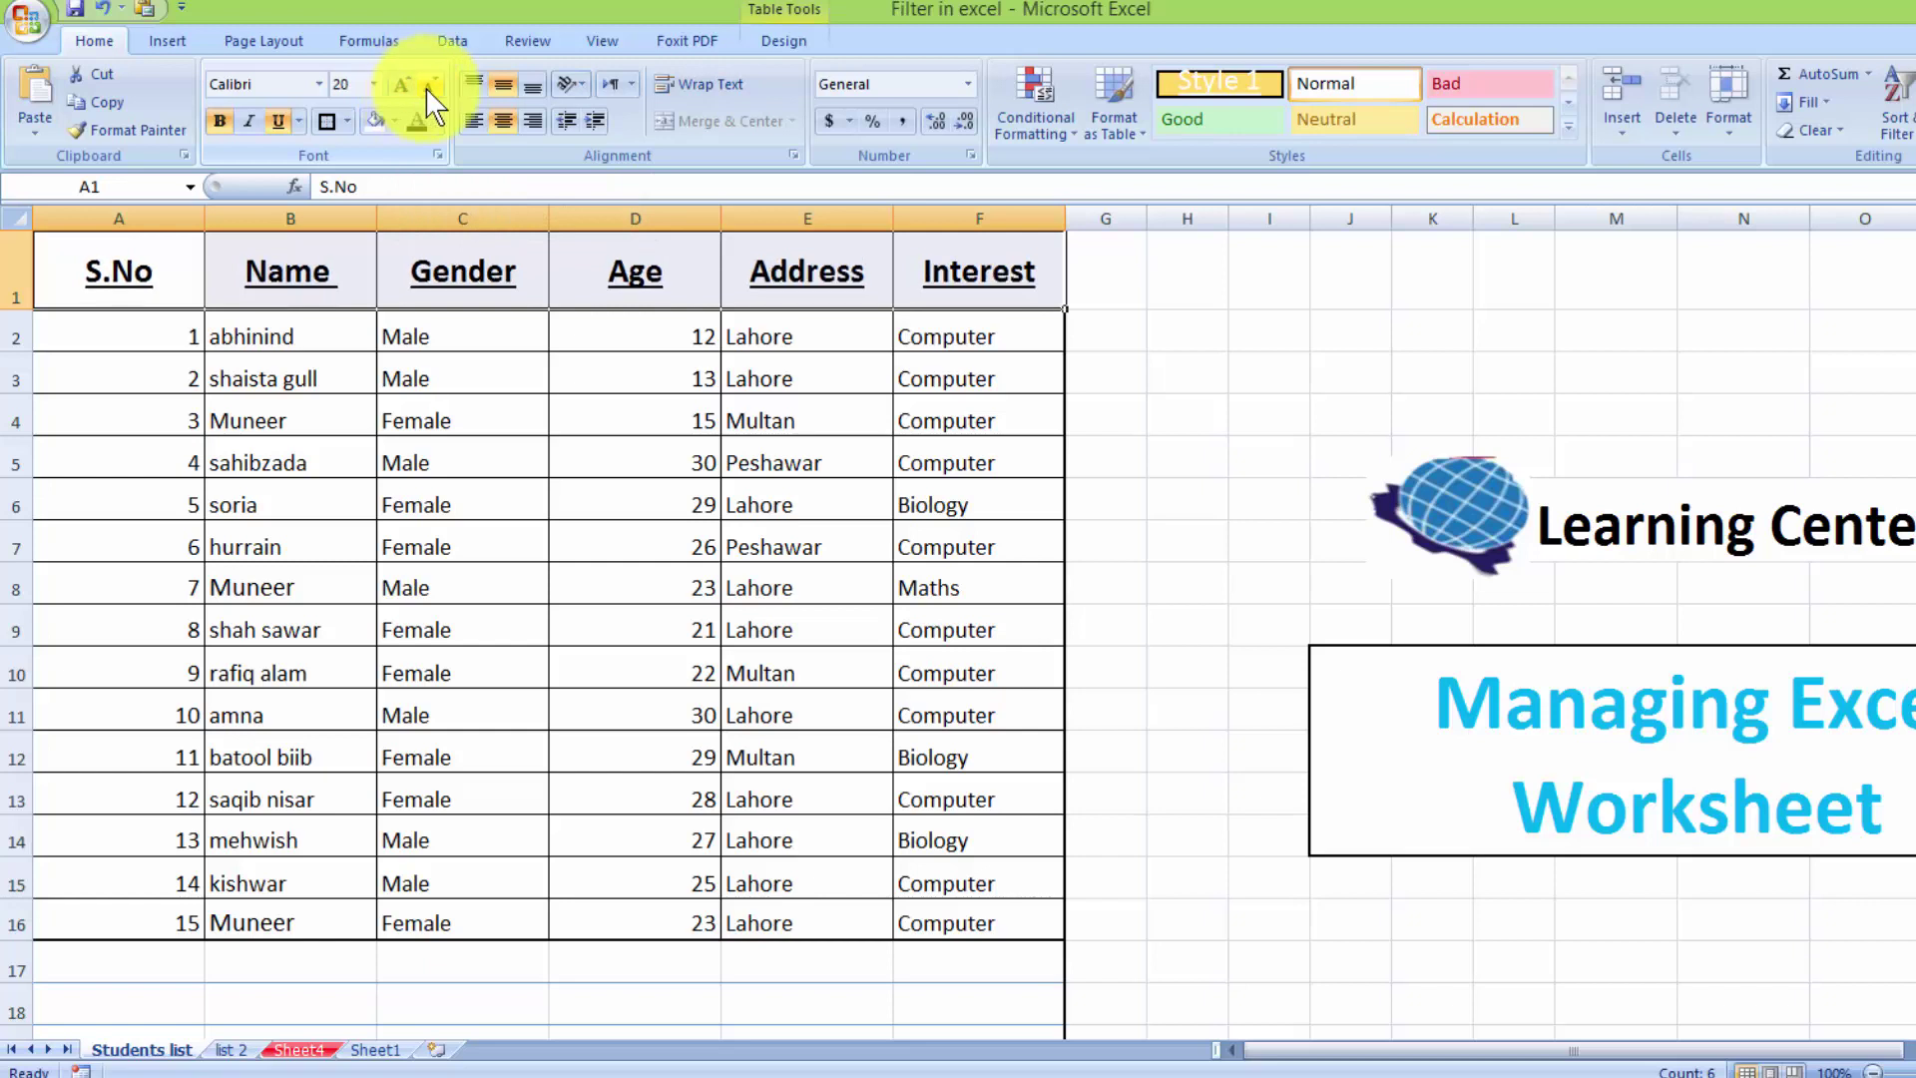
click(427, 88)
click(125, 289)
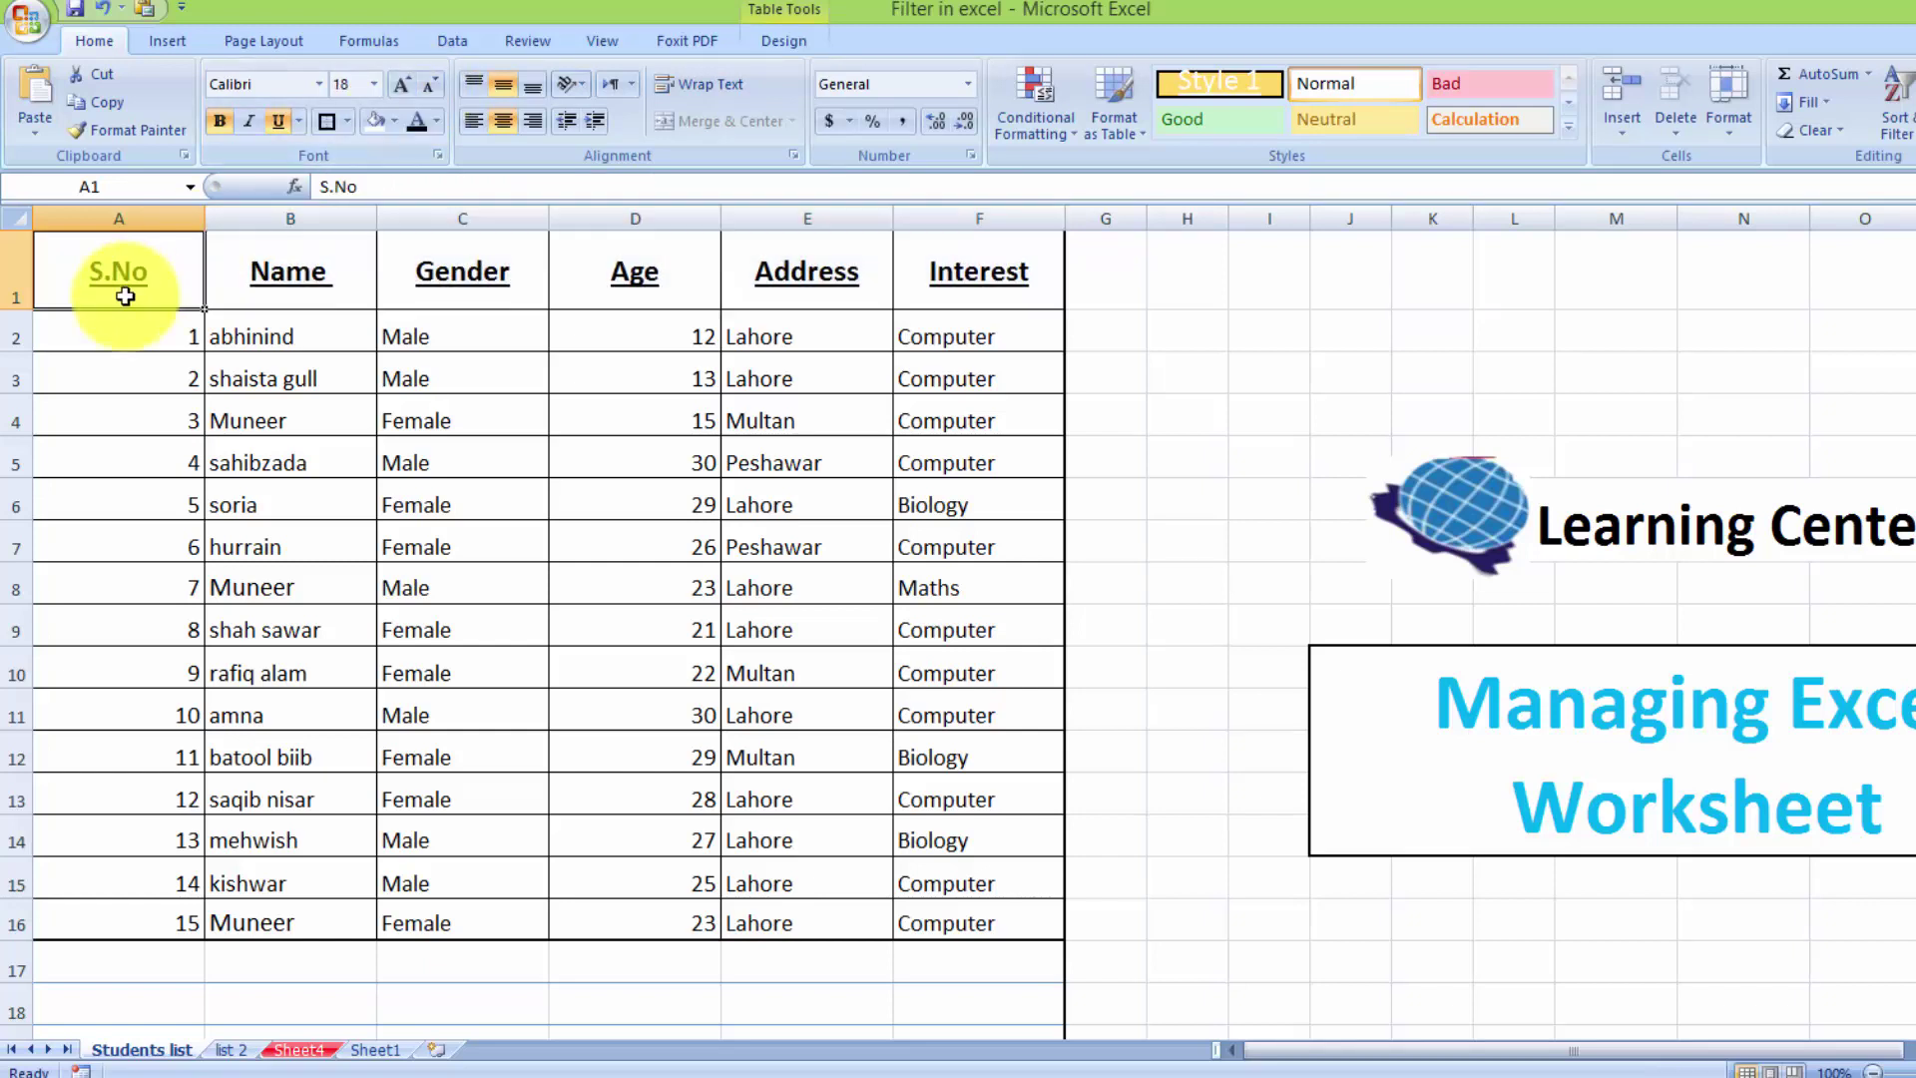
Step: Put All Borders back on every cell of the student table
mouse_move(131, 283)
mouse_down()
mouse_move(320, 769)
mouse_move(500, 932)
mouse_move(911, 920)
mouse_up()
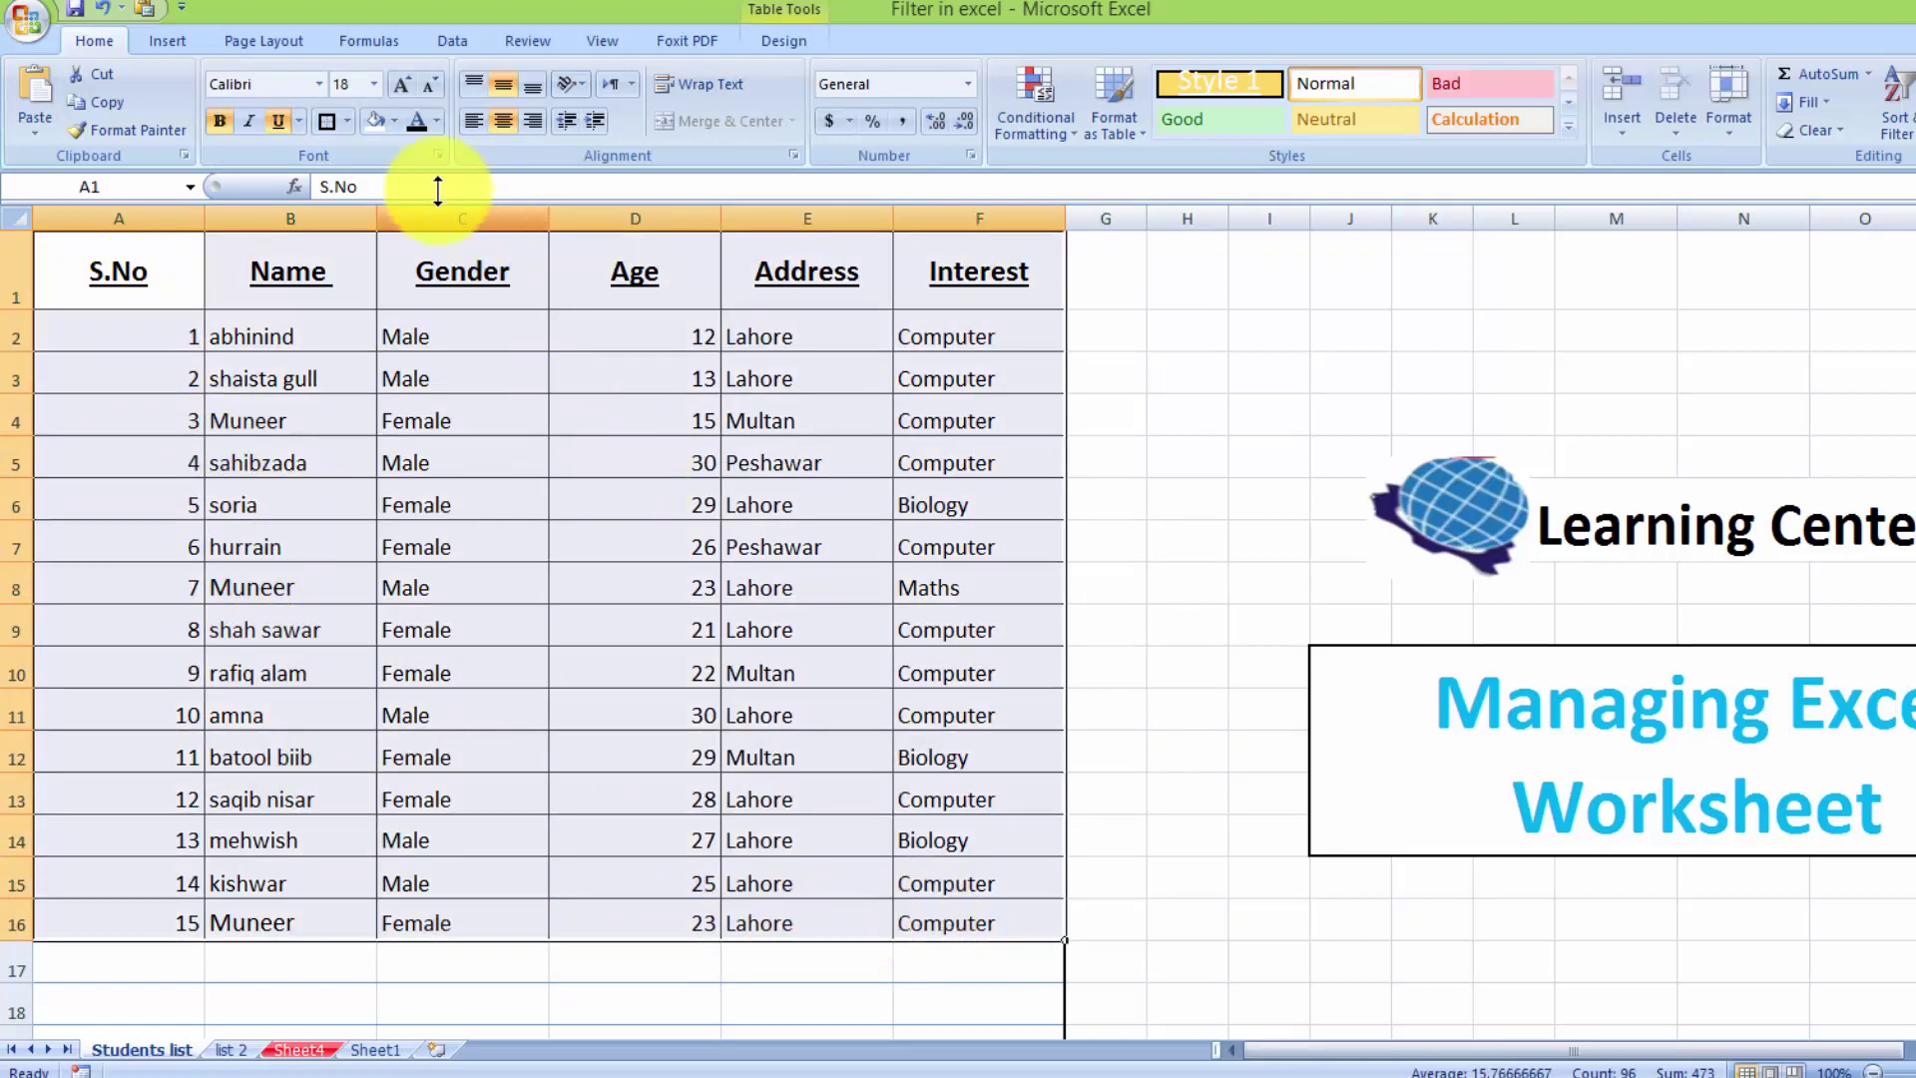
click(347, 122)
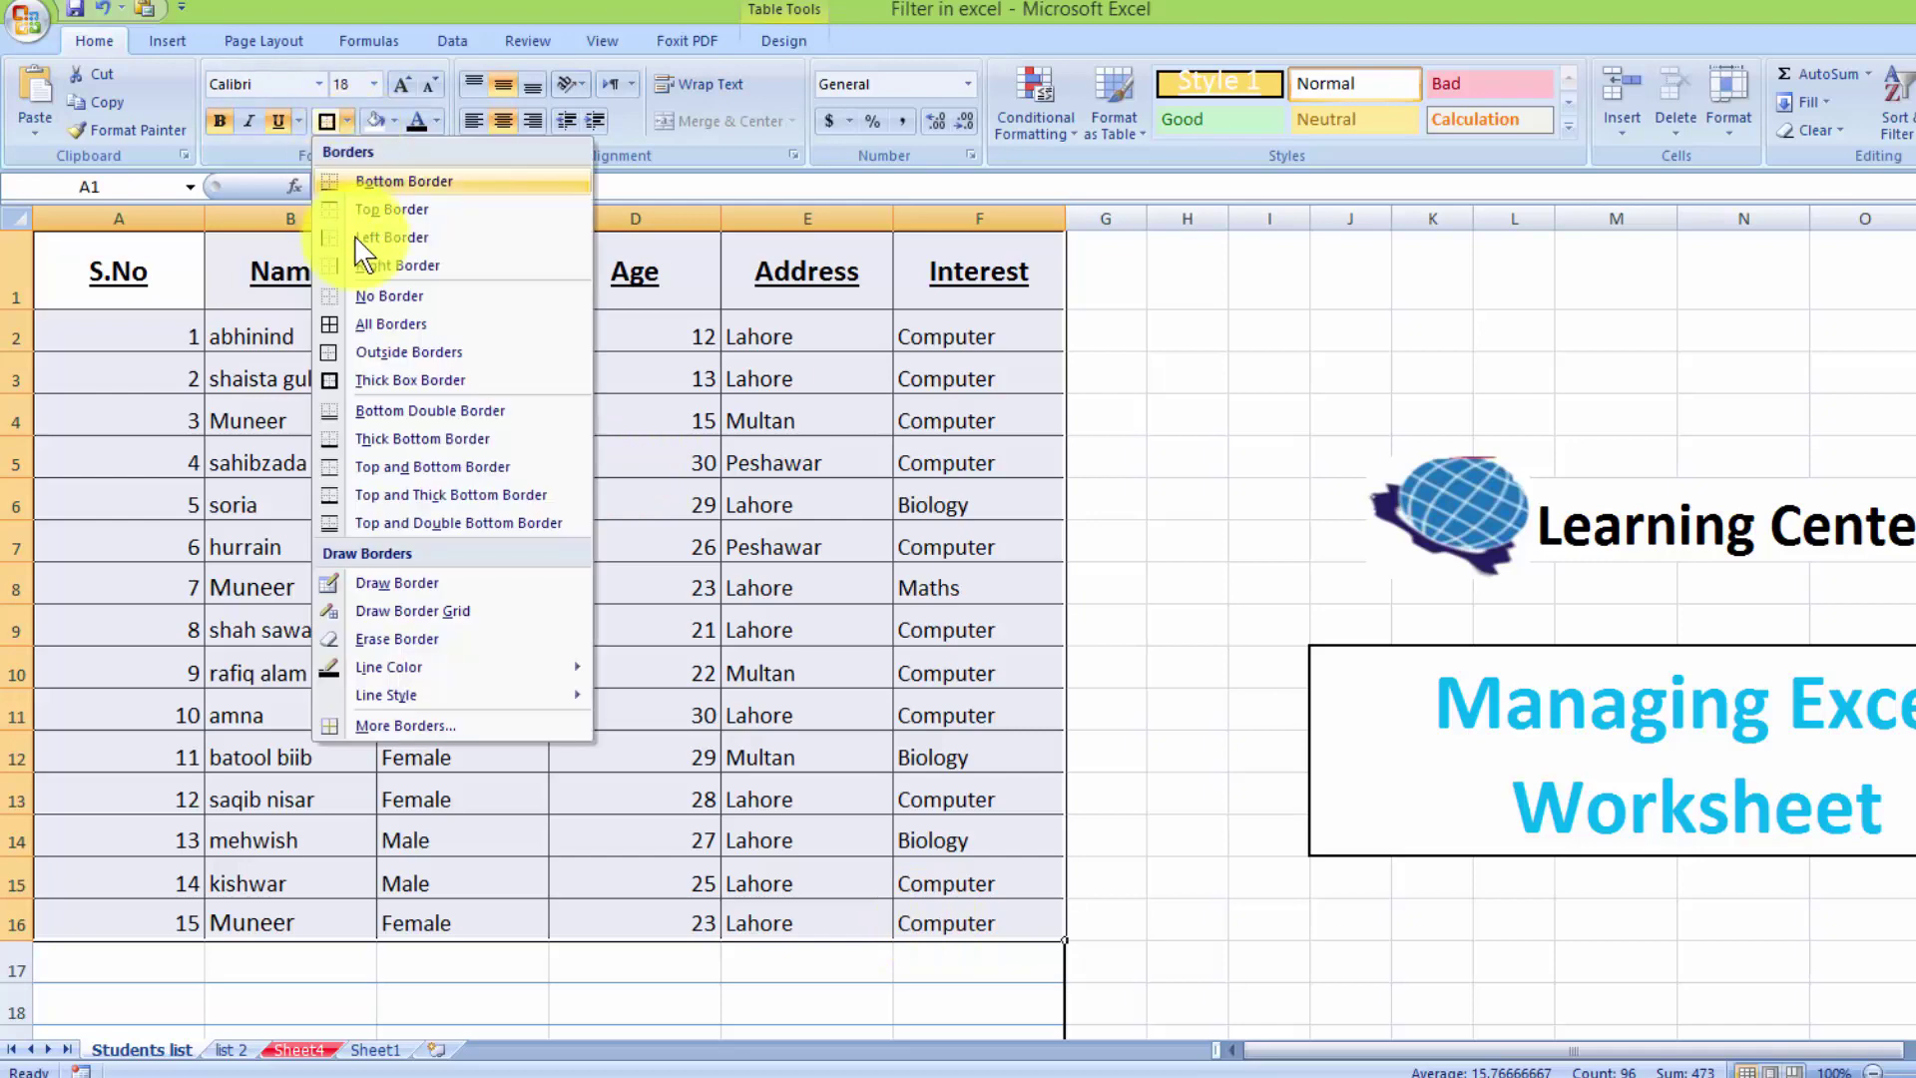
click(389, 326)
click(1233, 412)
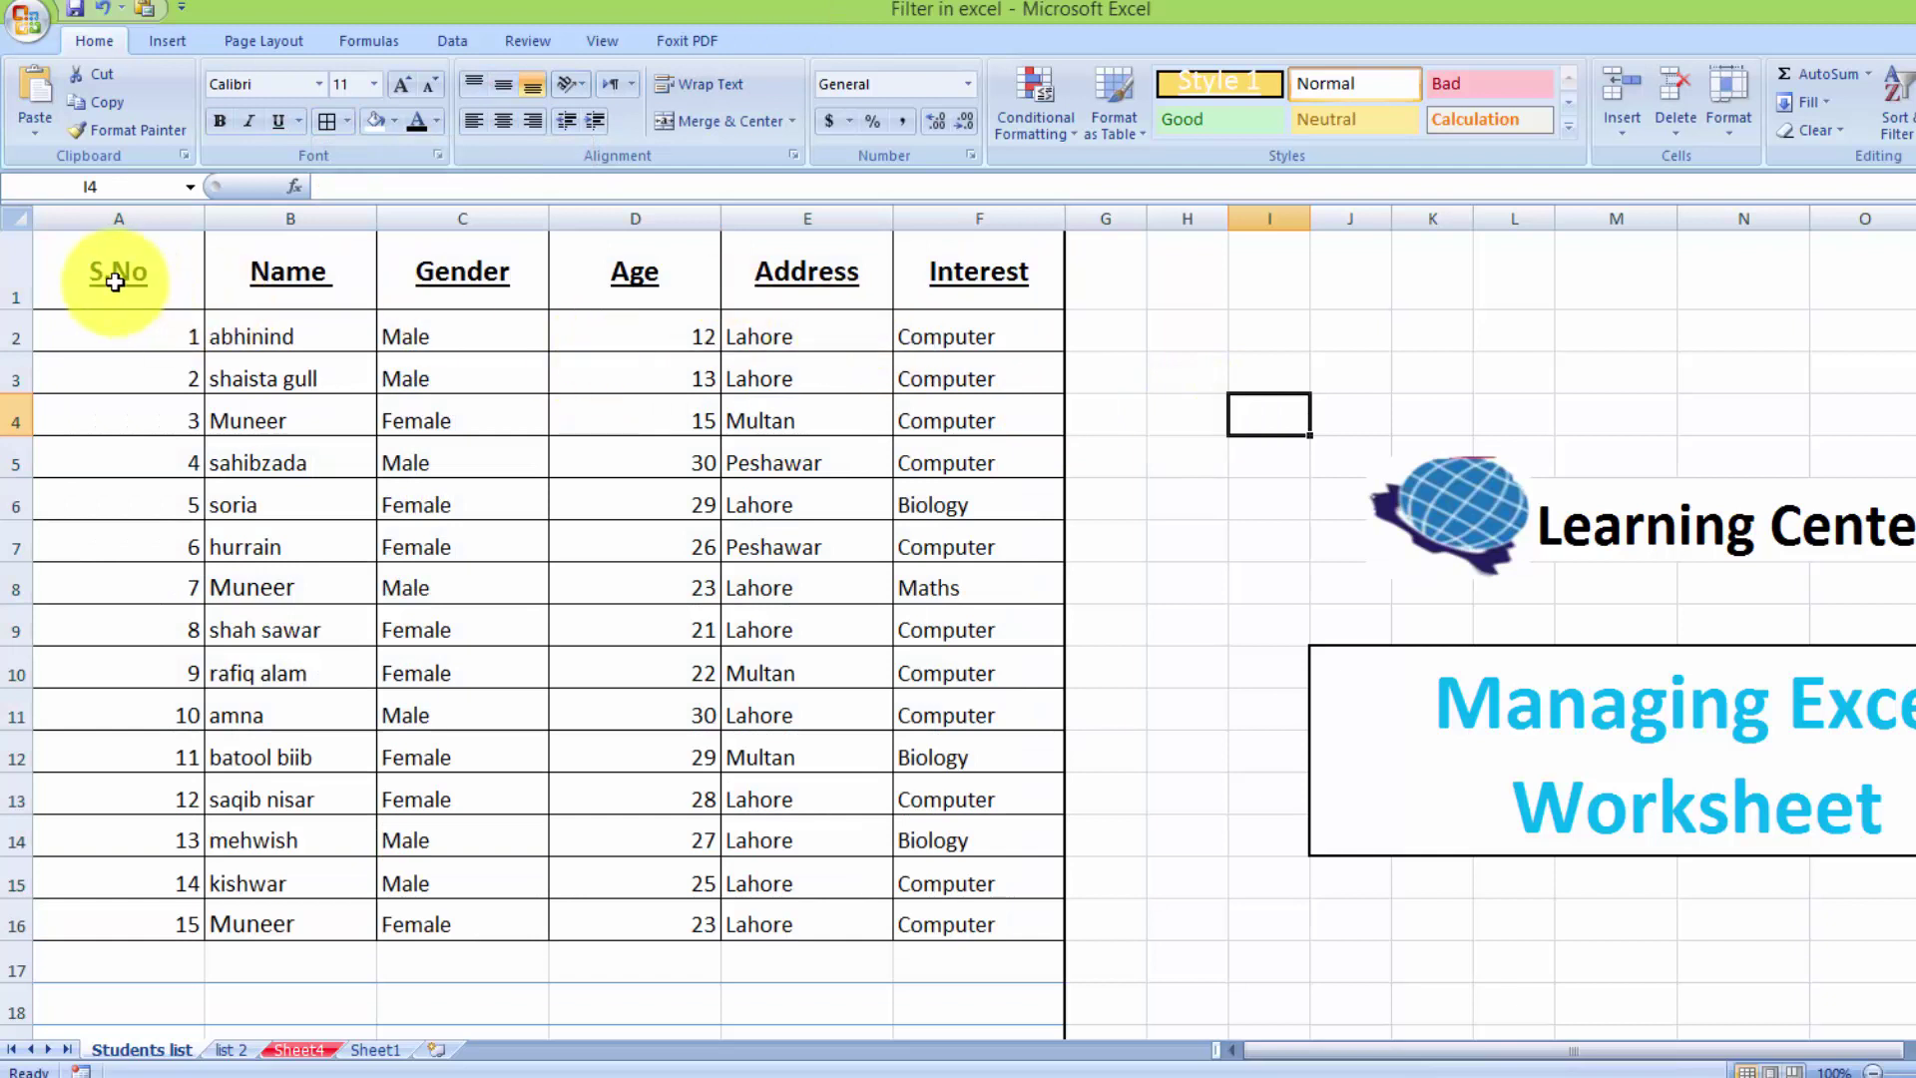
Step: Fill the header row light blue and make its text white
drag(117, 279, 928, 300)
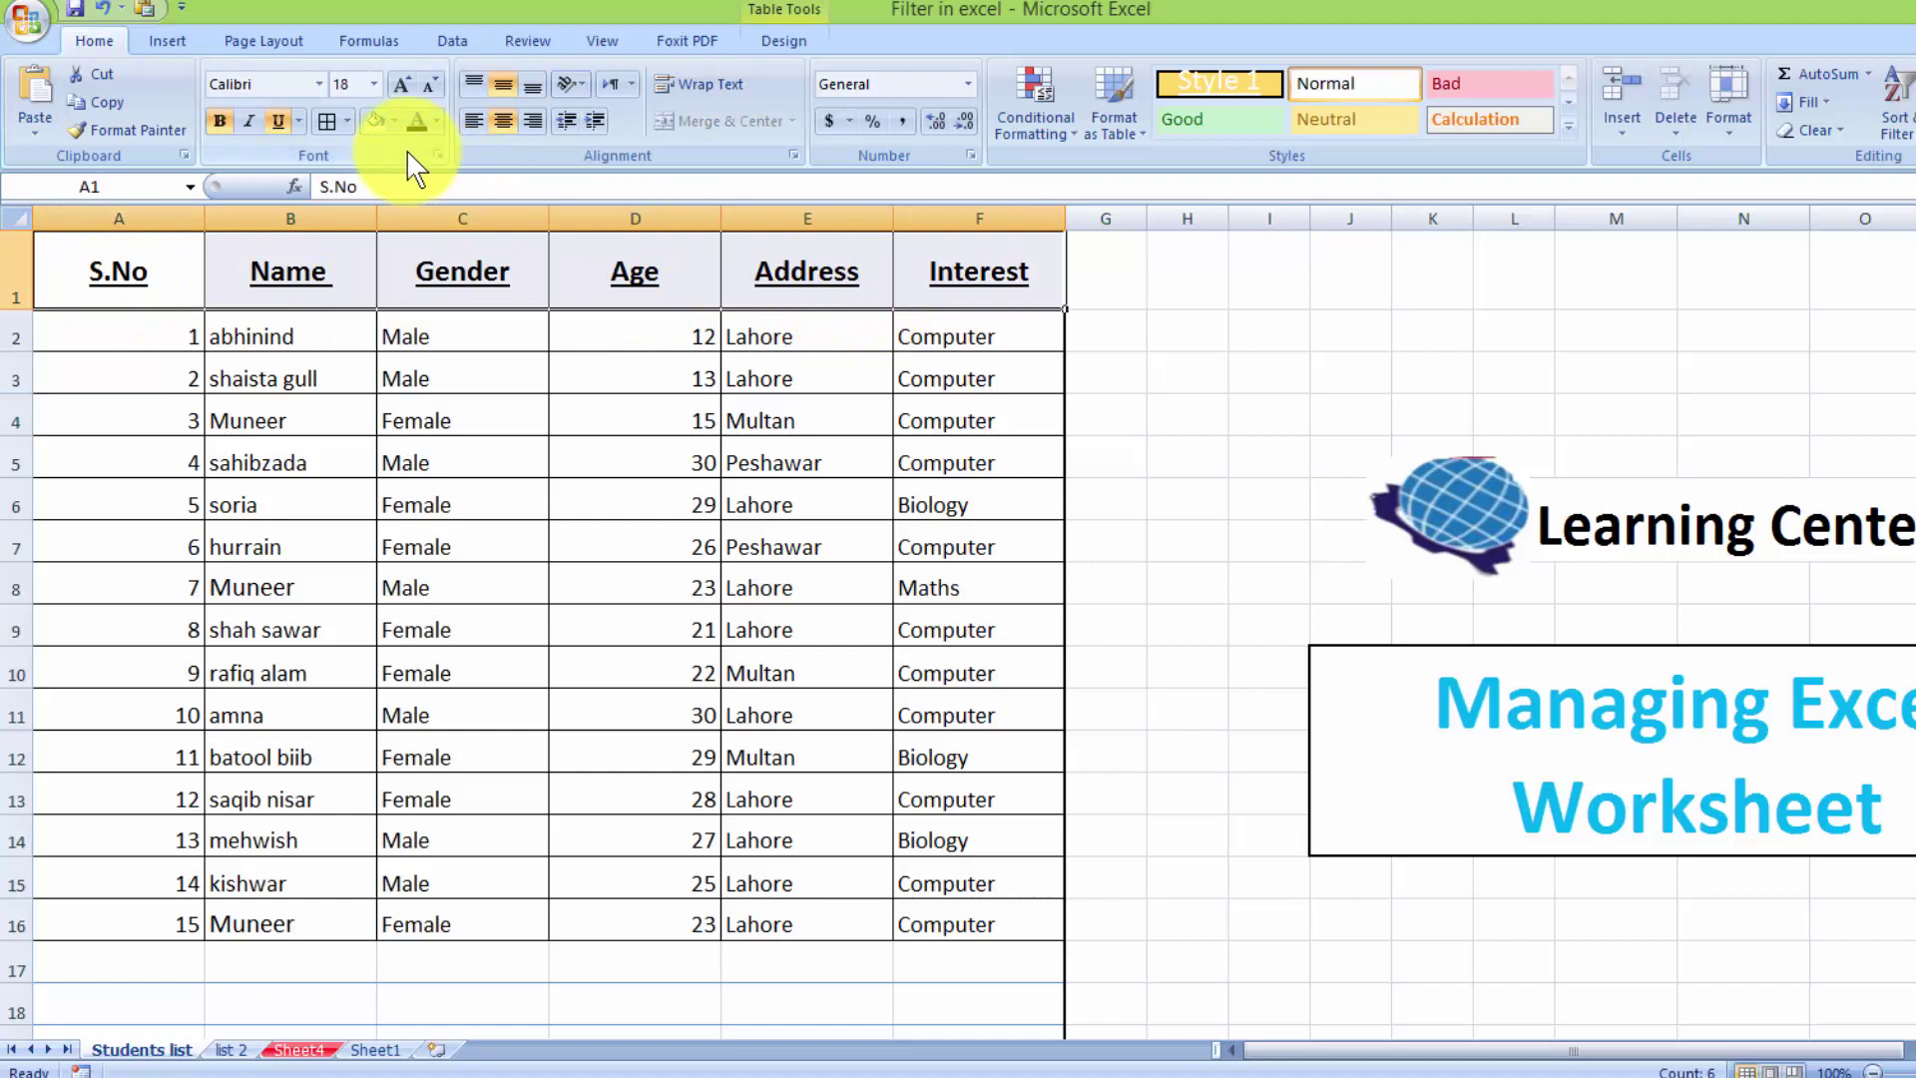
click(396, 121)
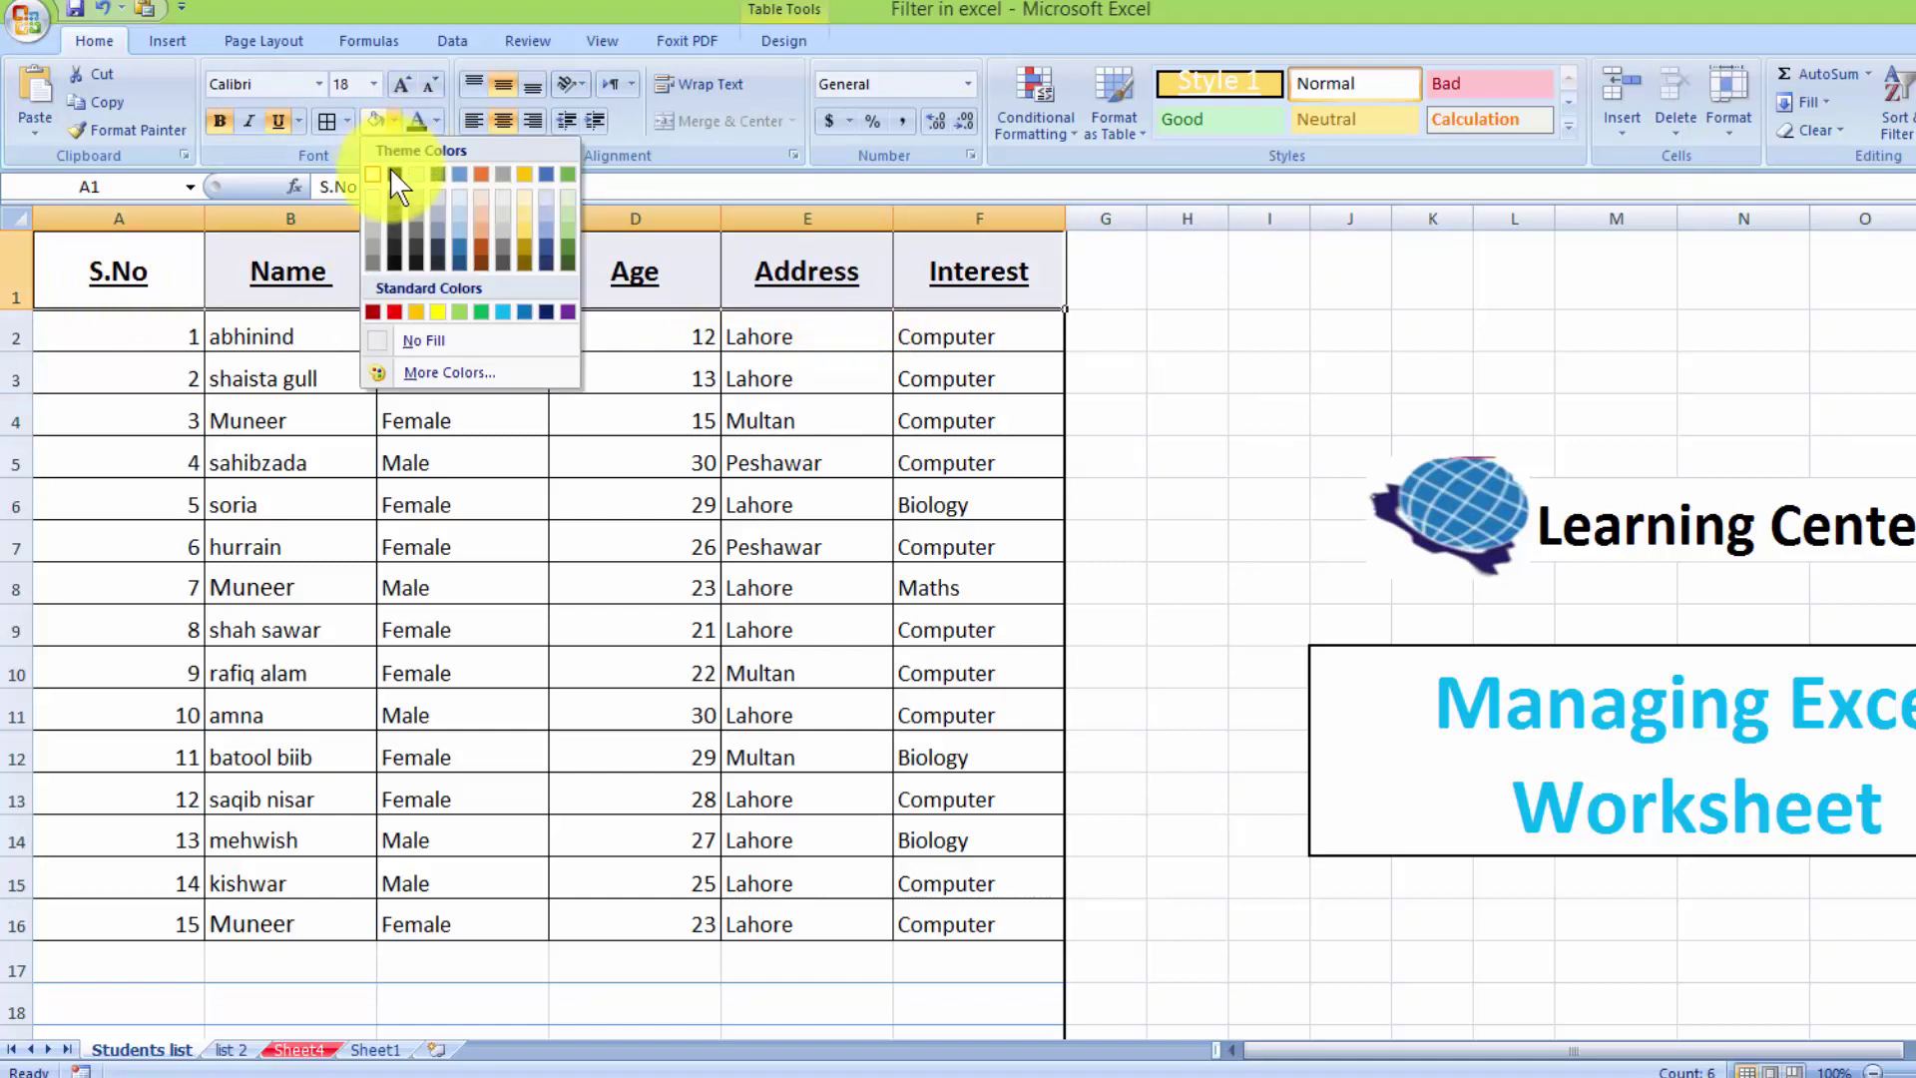
click(502, 313)
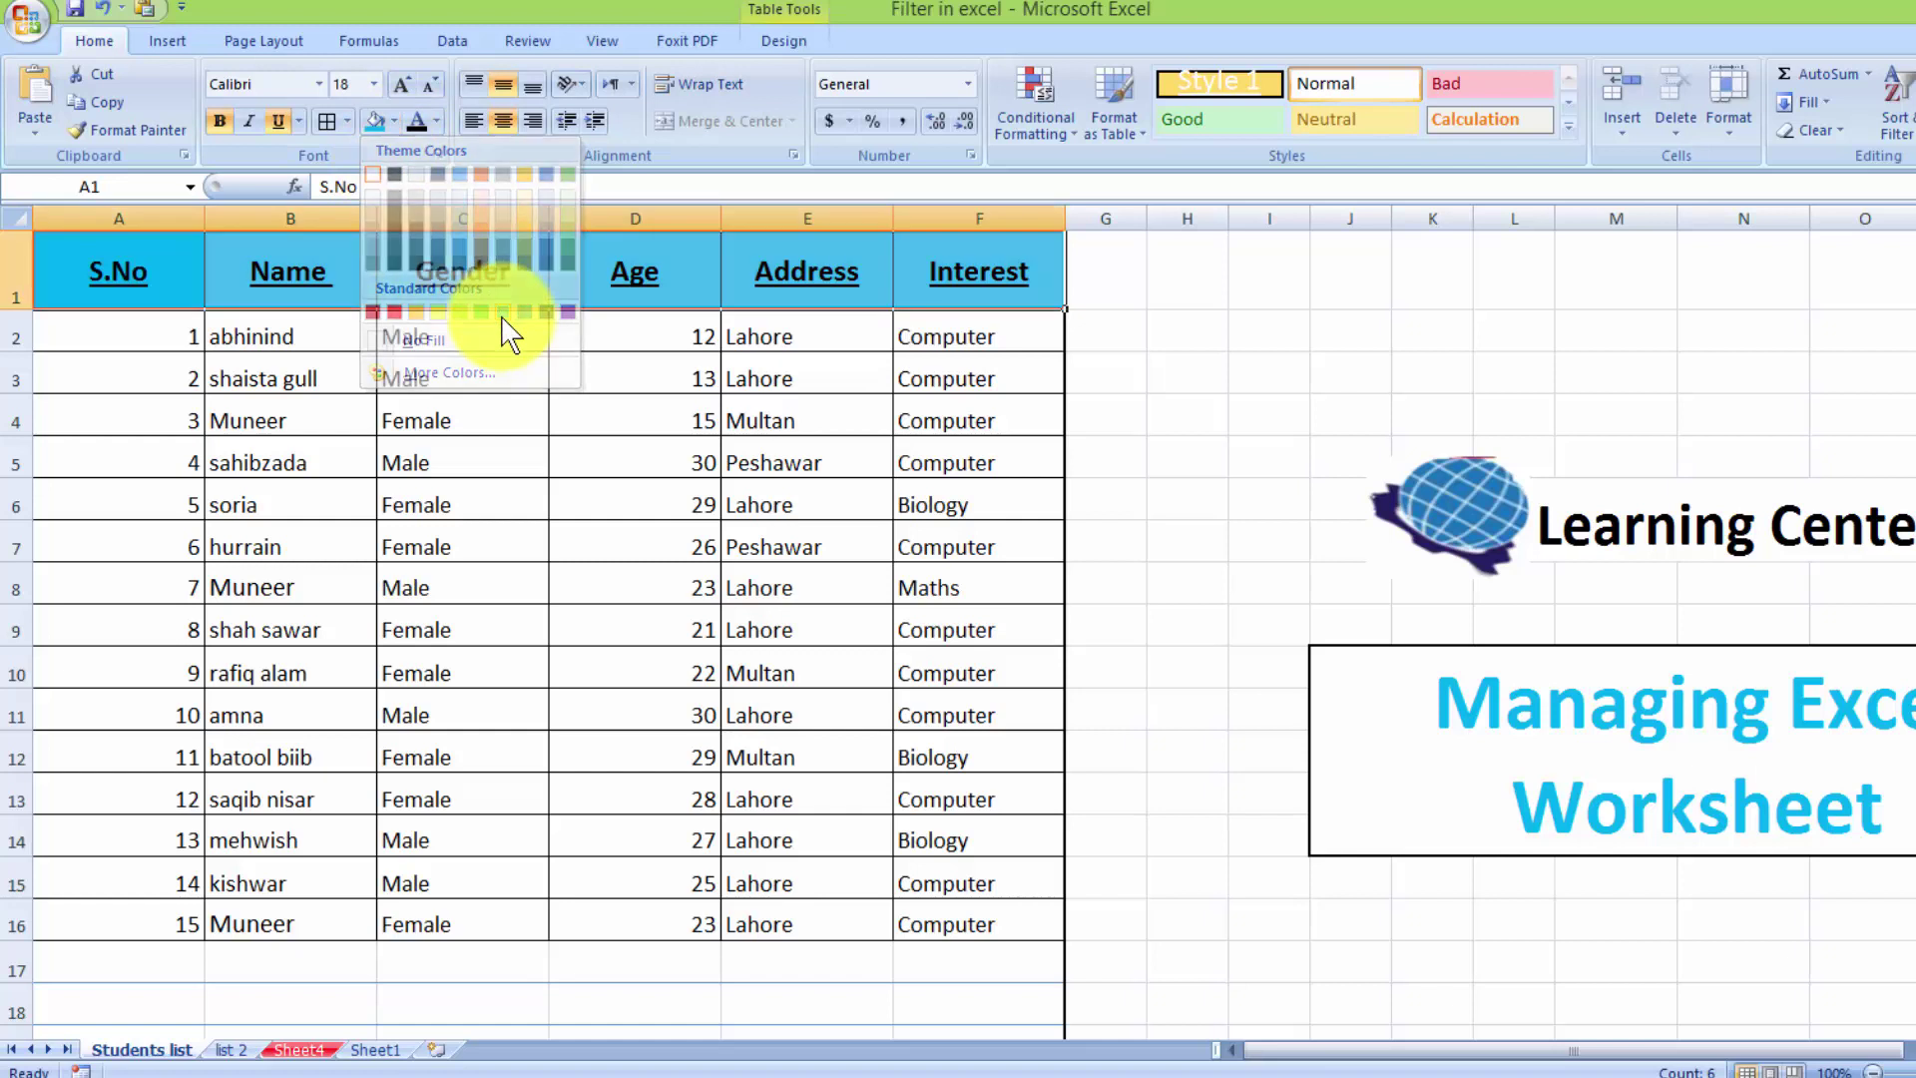
click(436, 121)
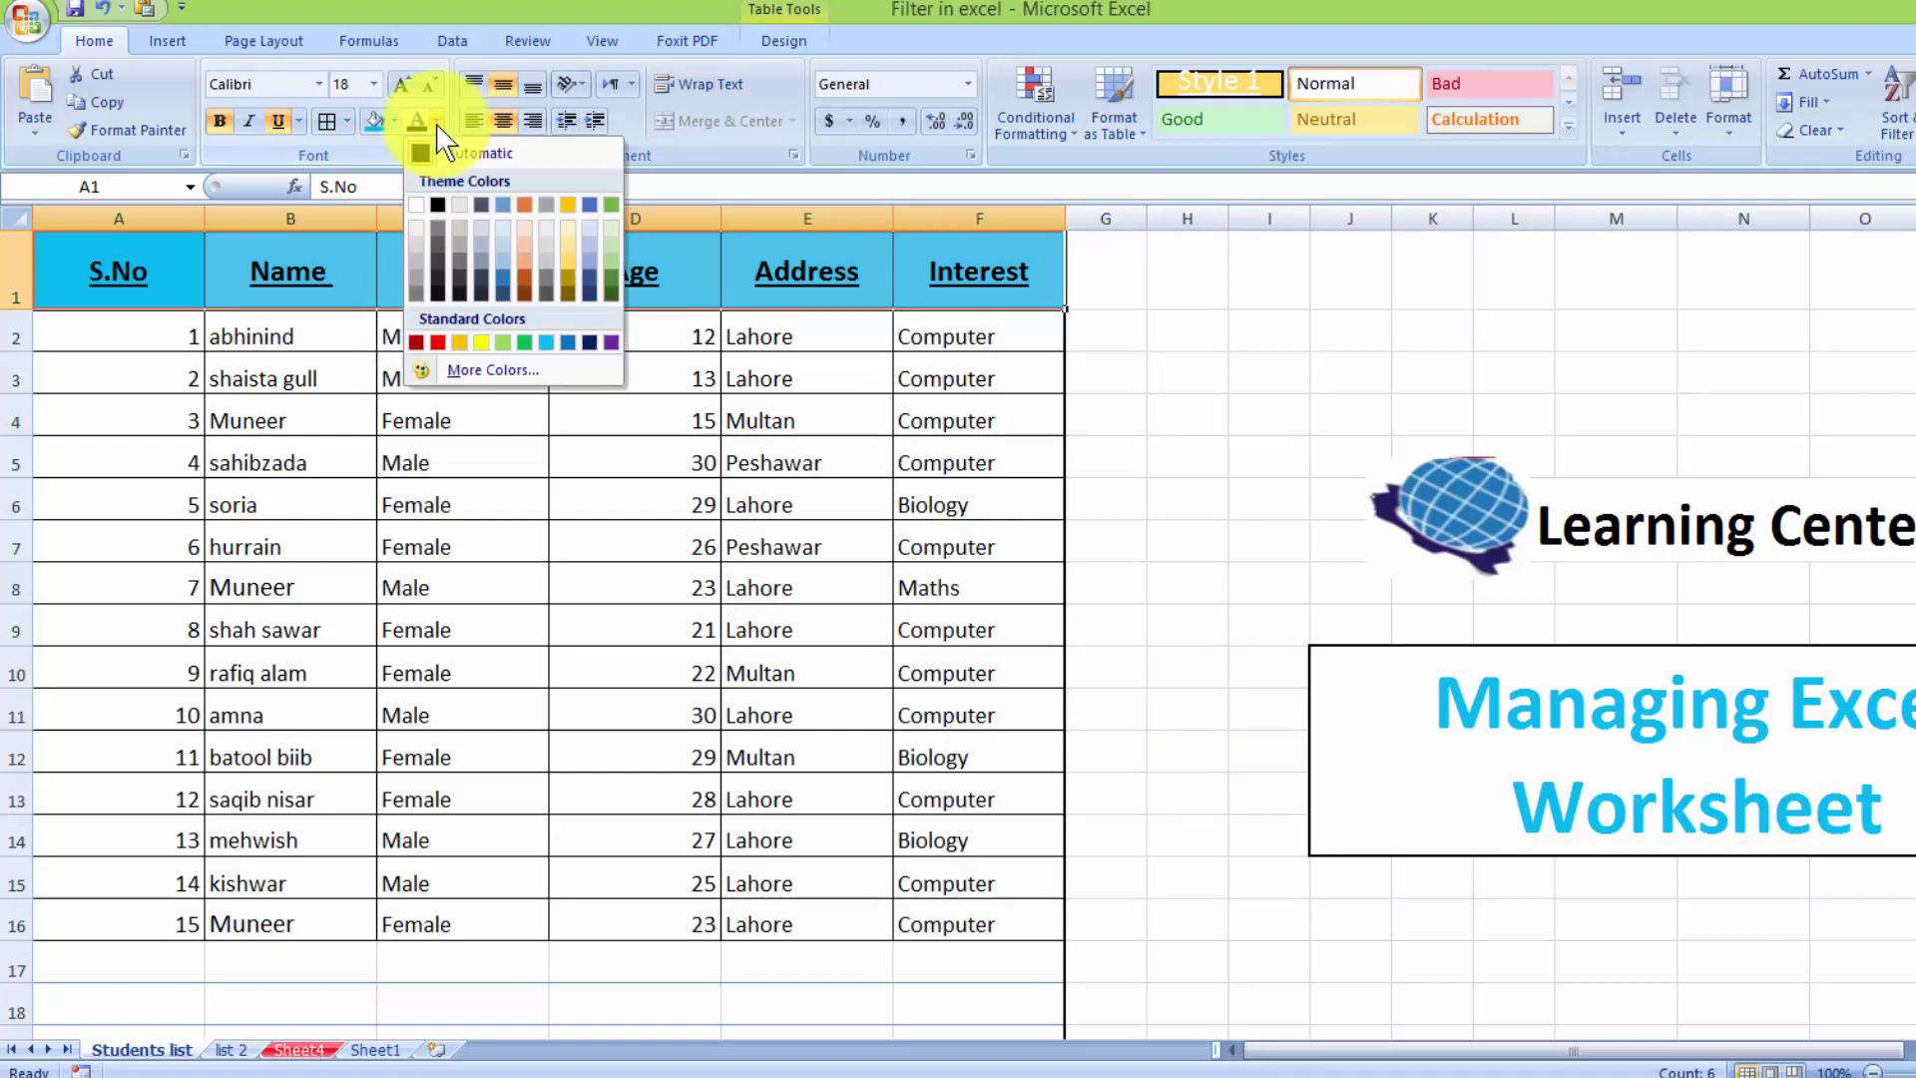
click(417, 205)
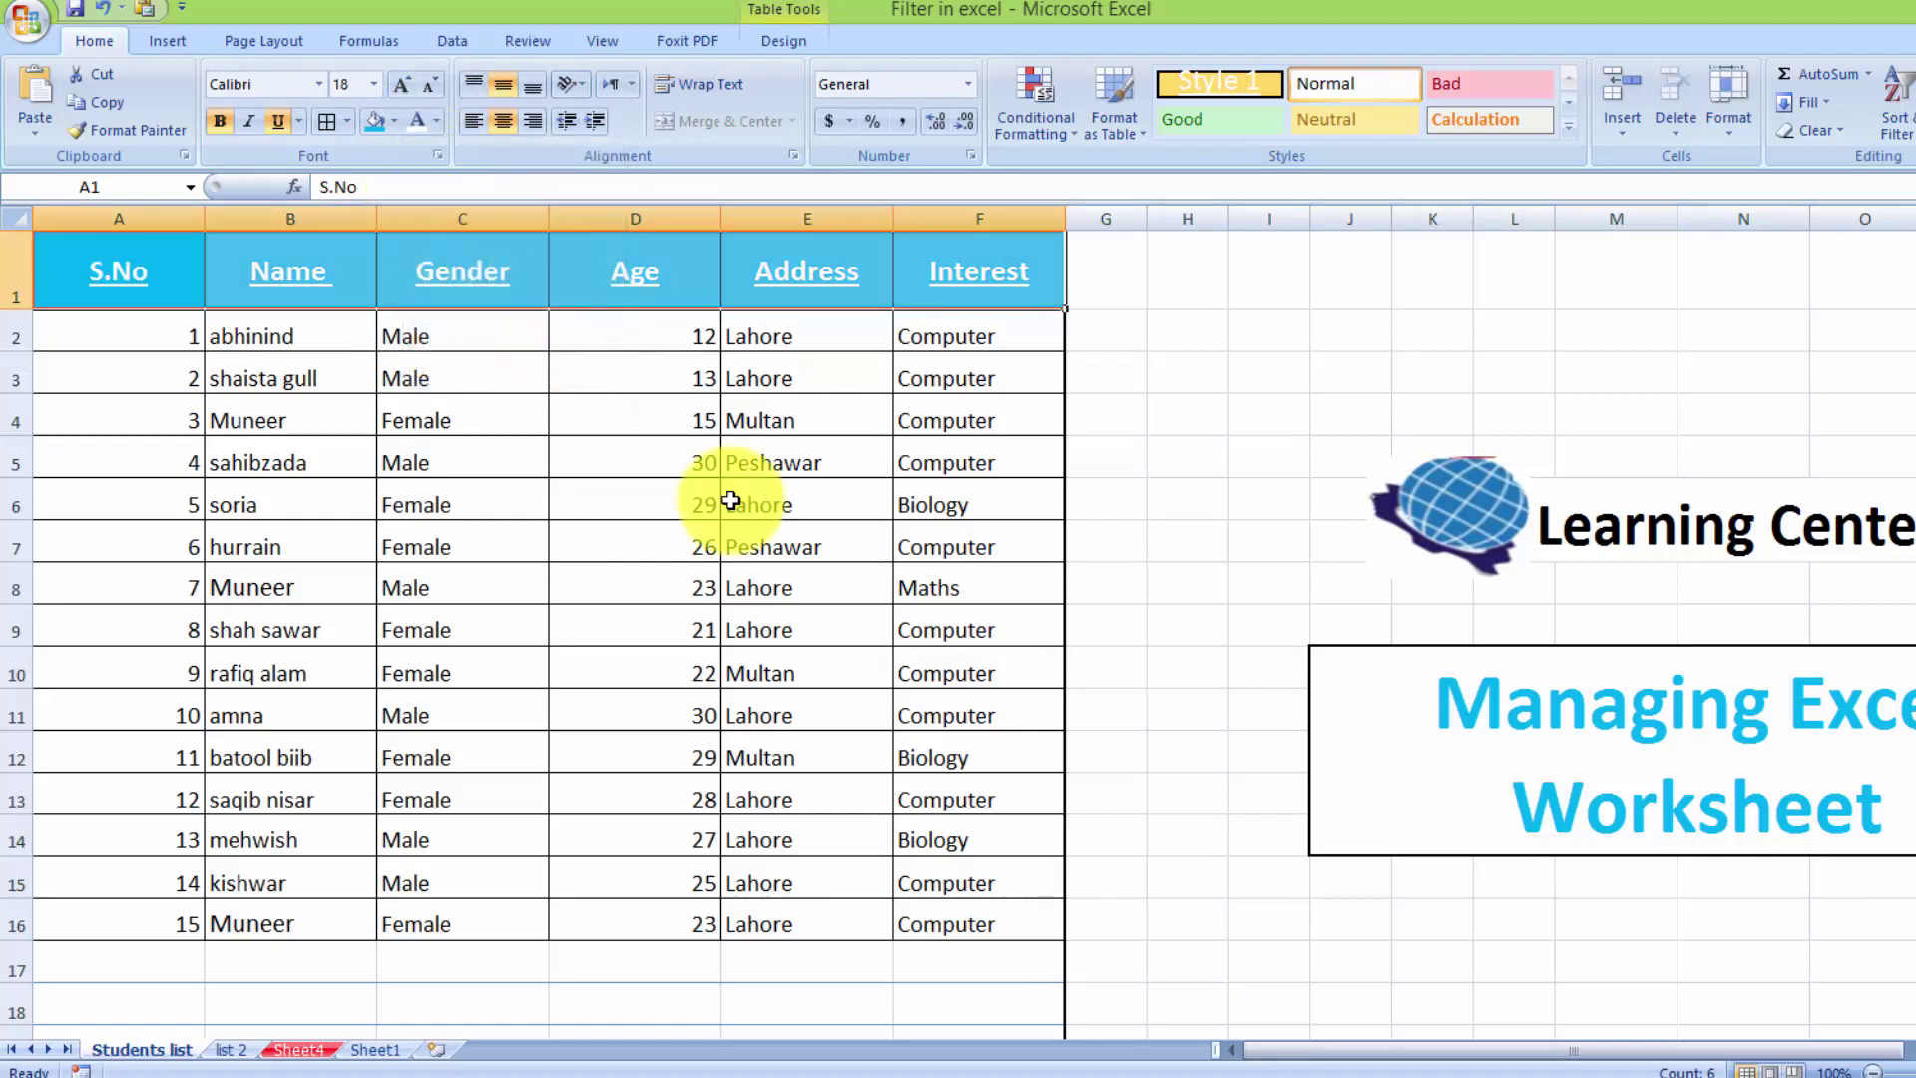
click(731, 500)
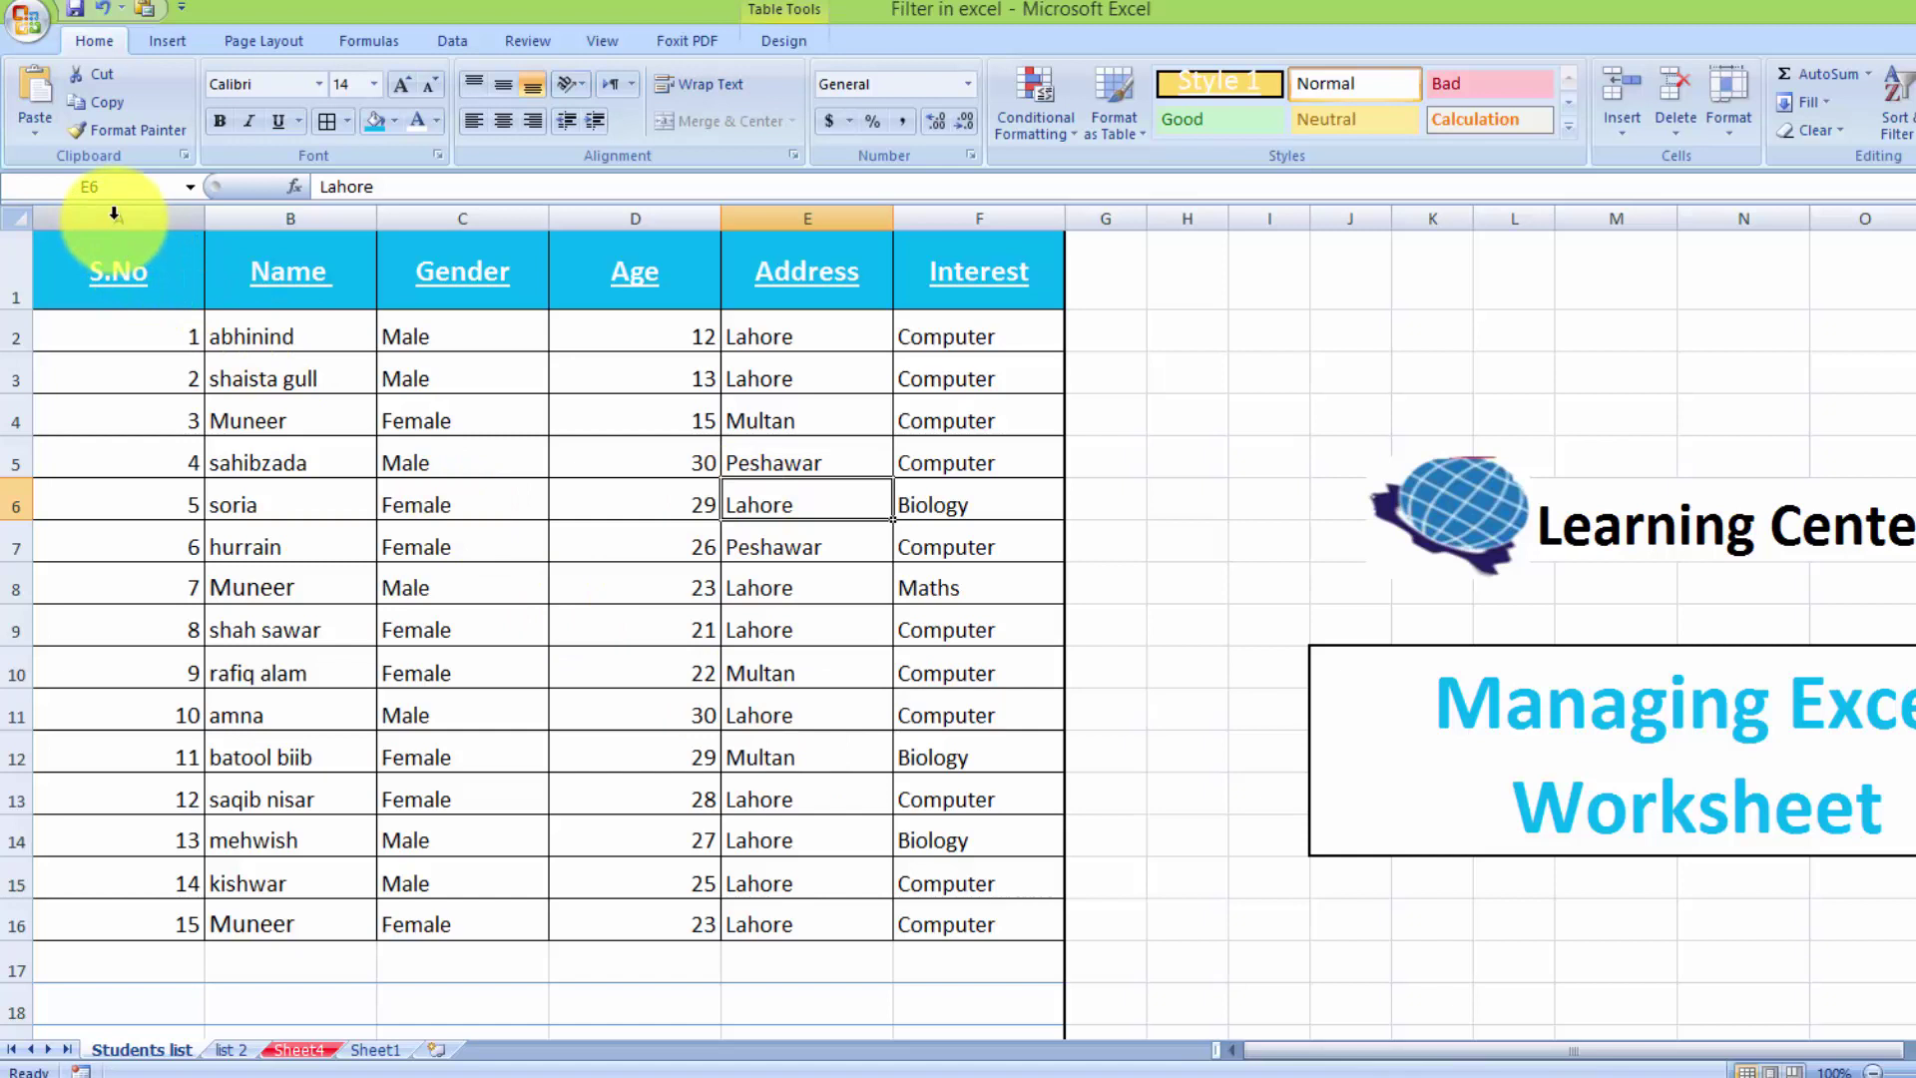
drag(113, 261, 462, 274)
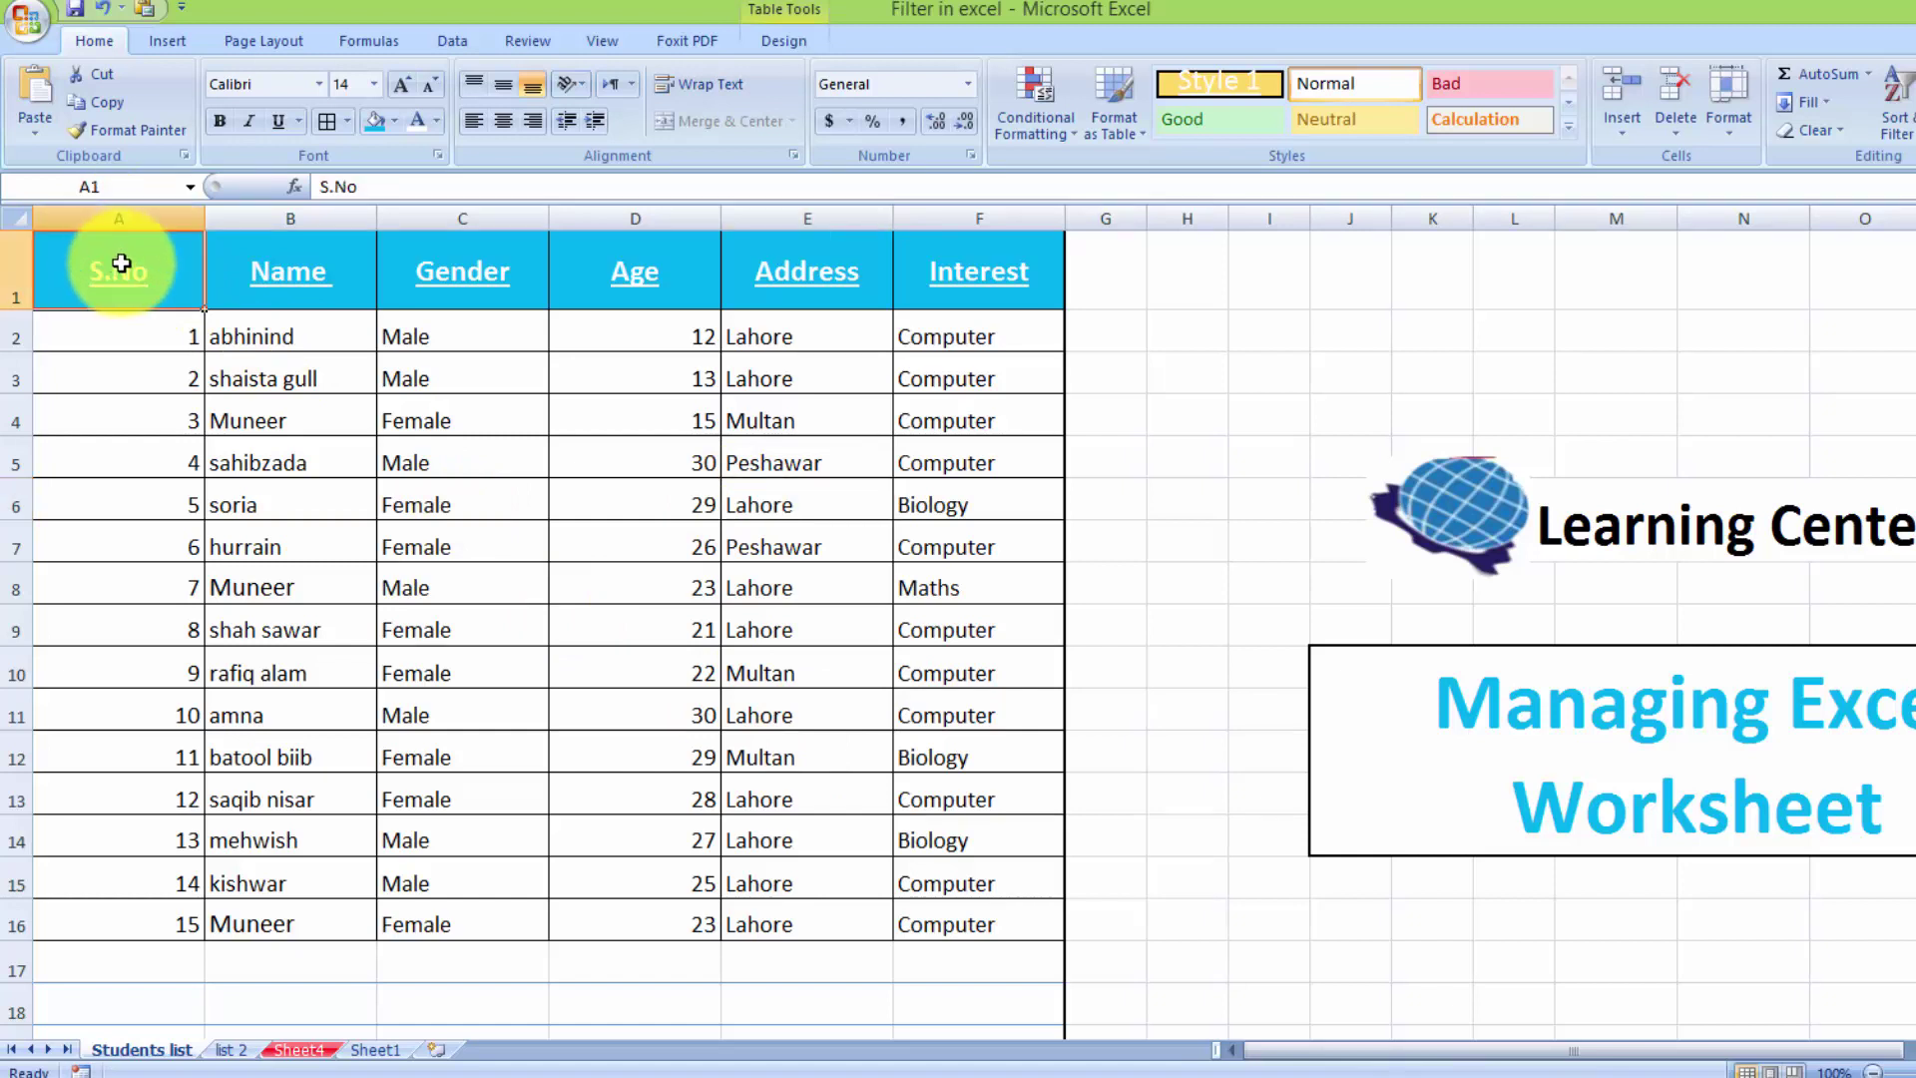
drag(153, 208, 966, 222)
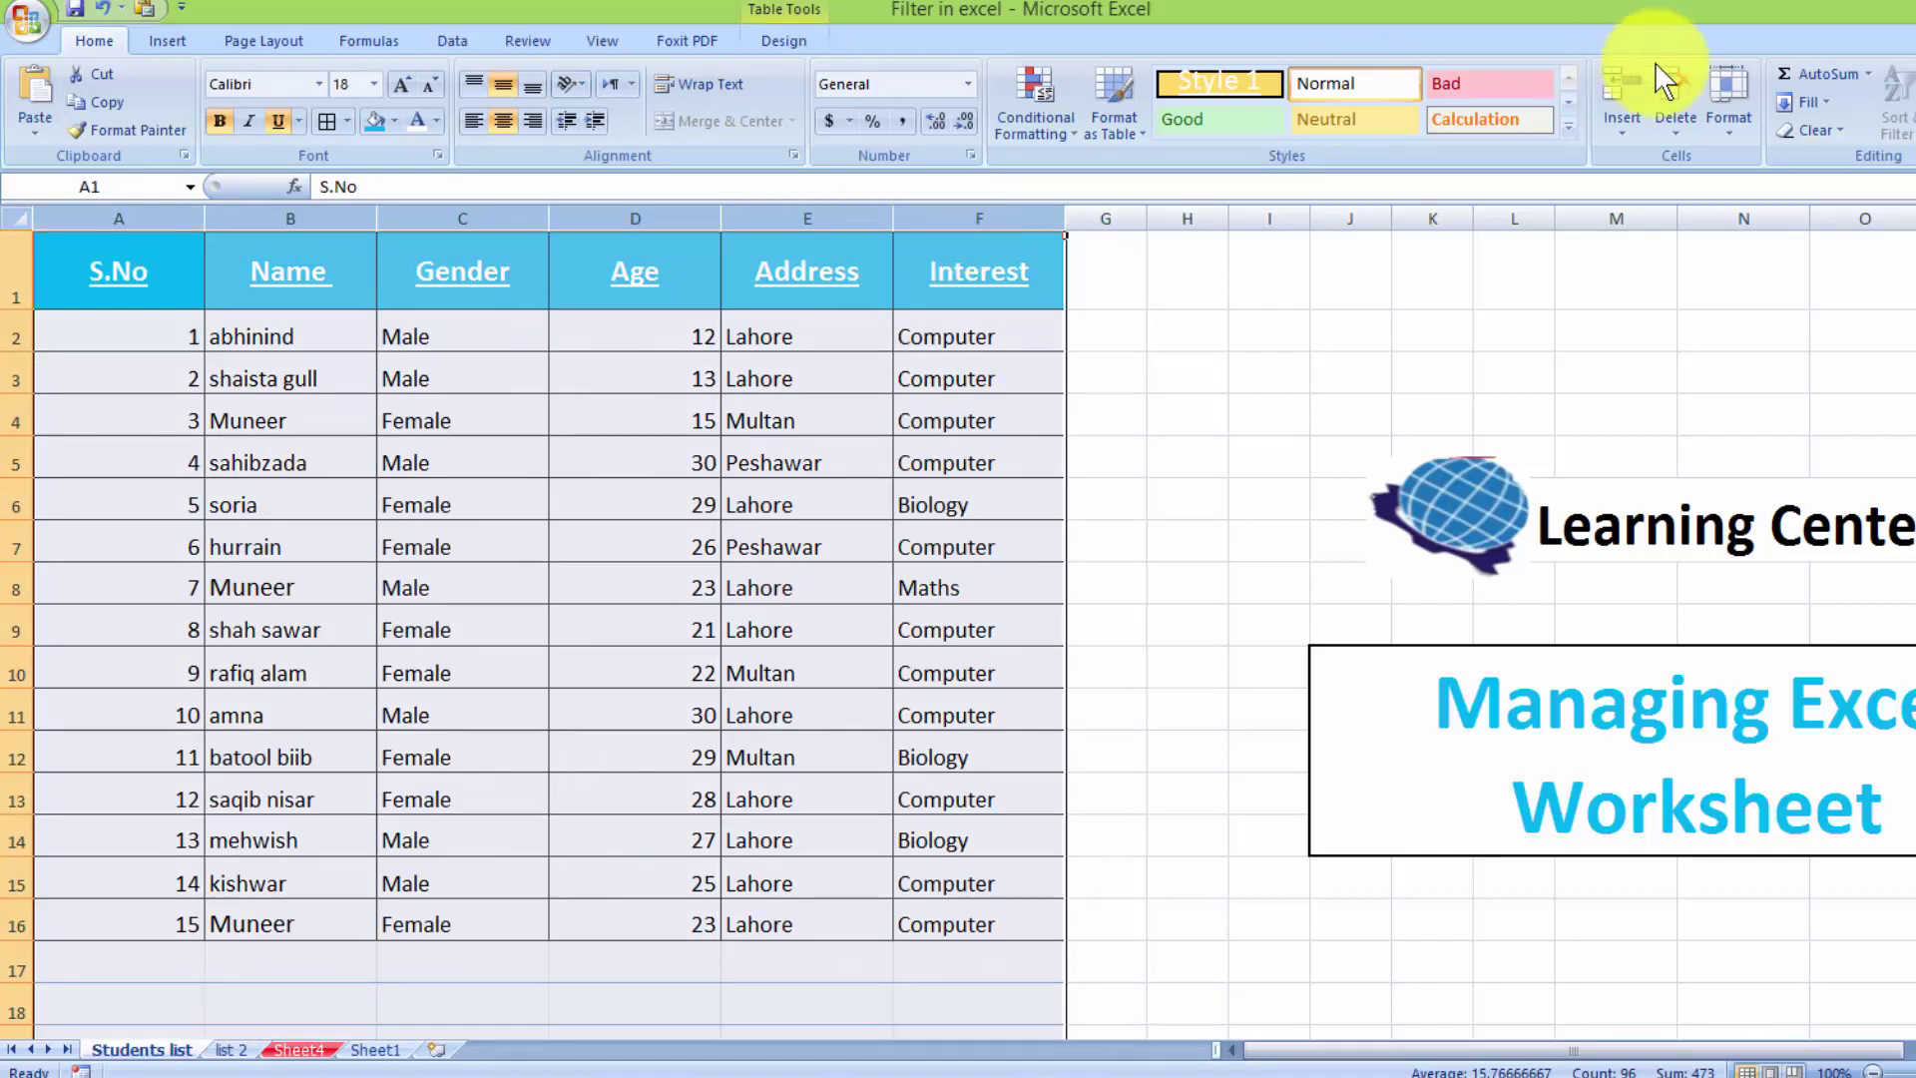
click(1722, 128)
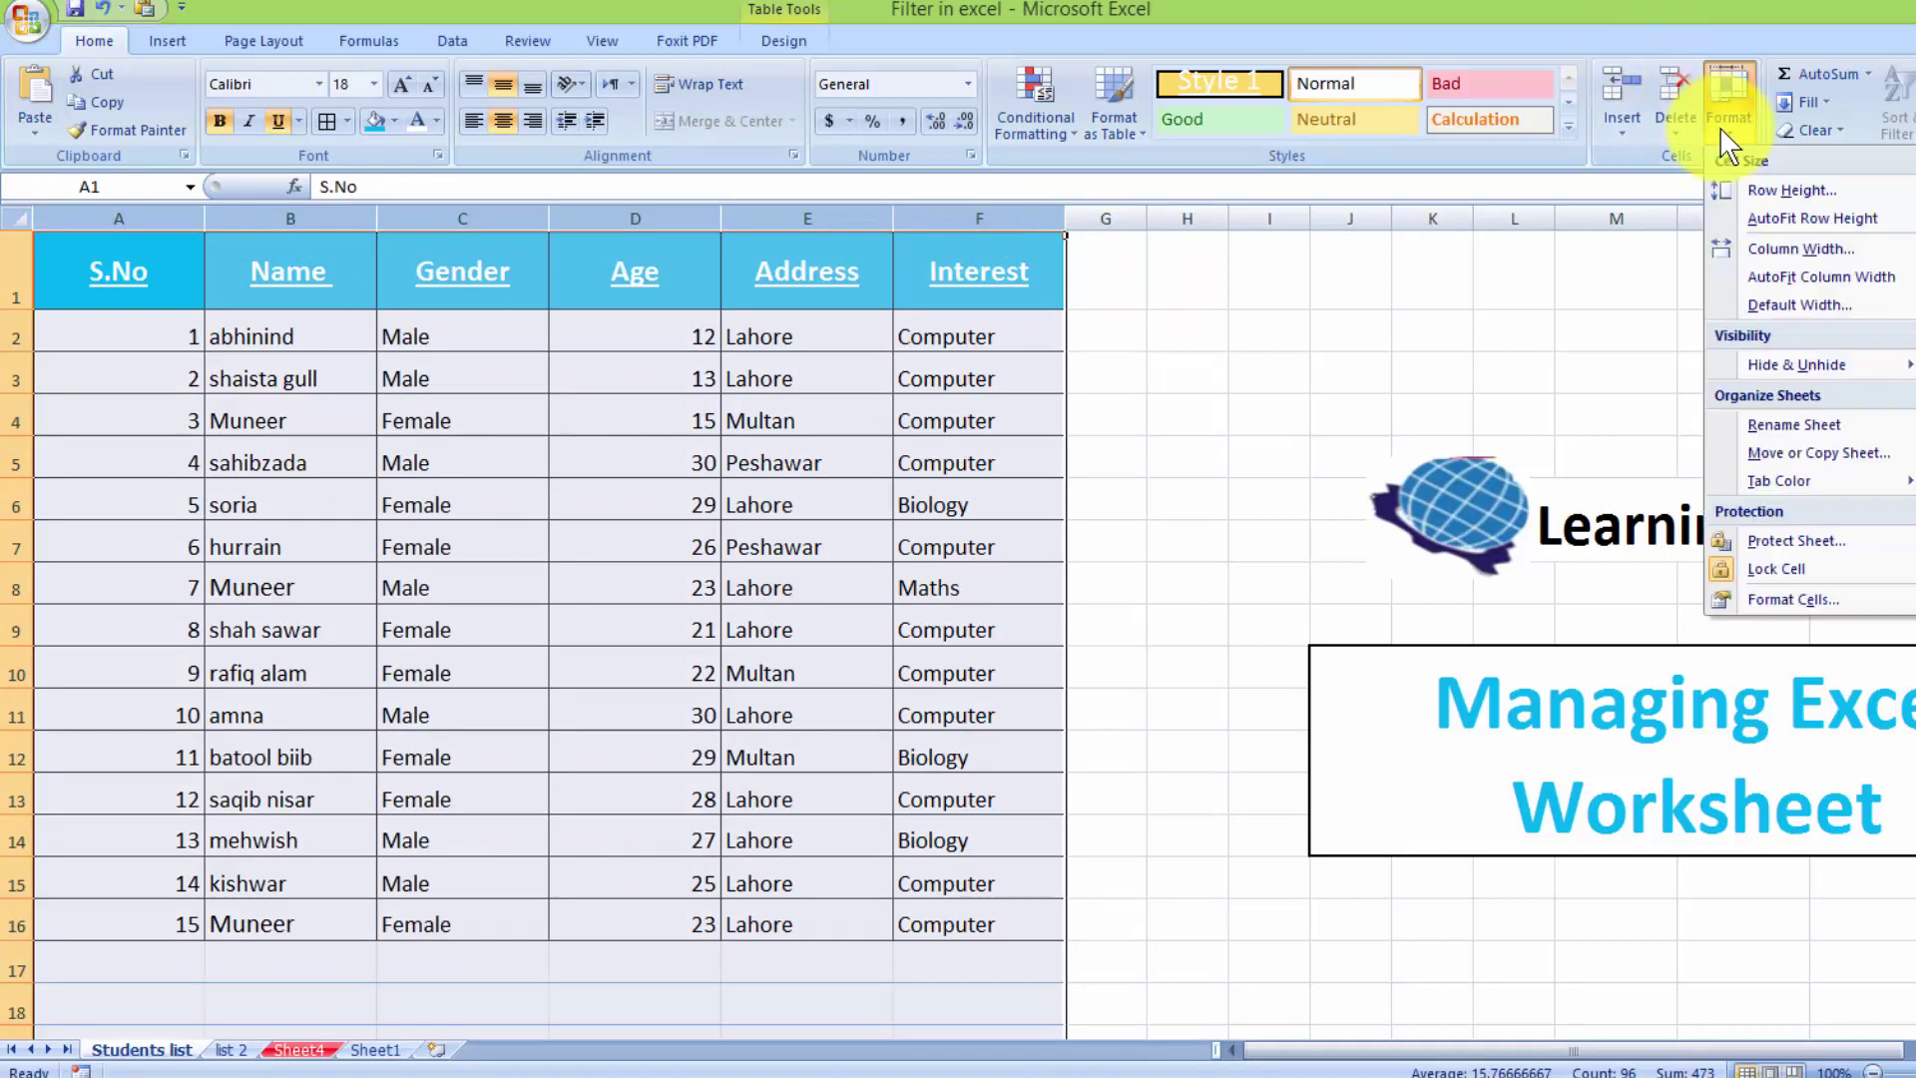
click(1756, 249)
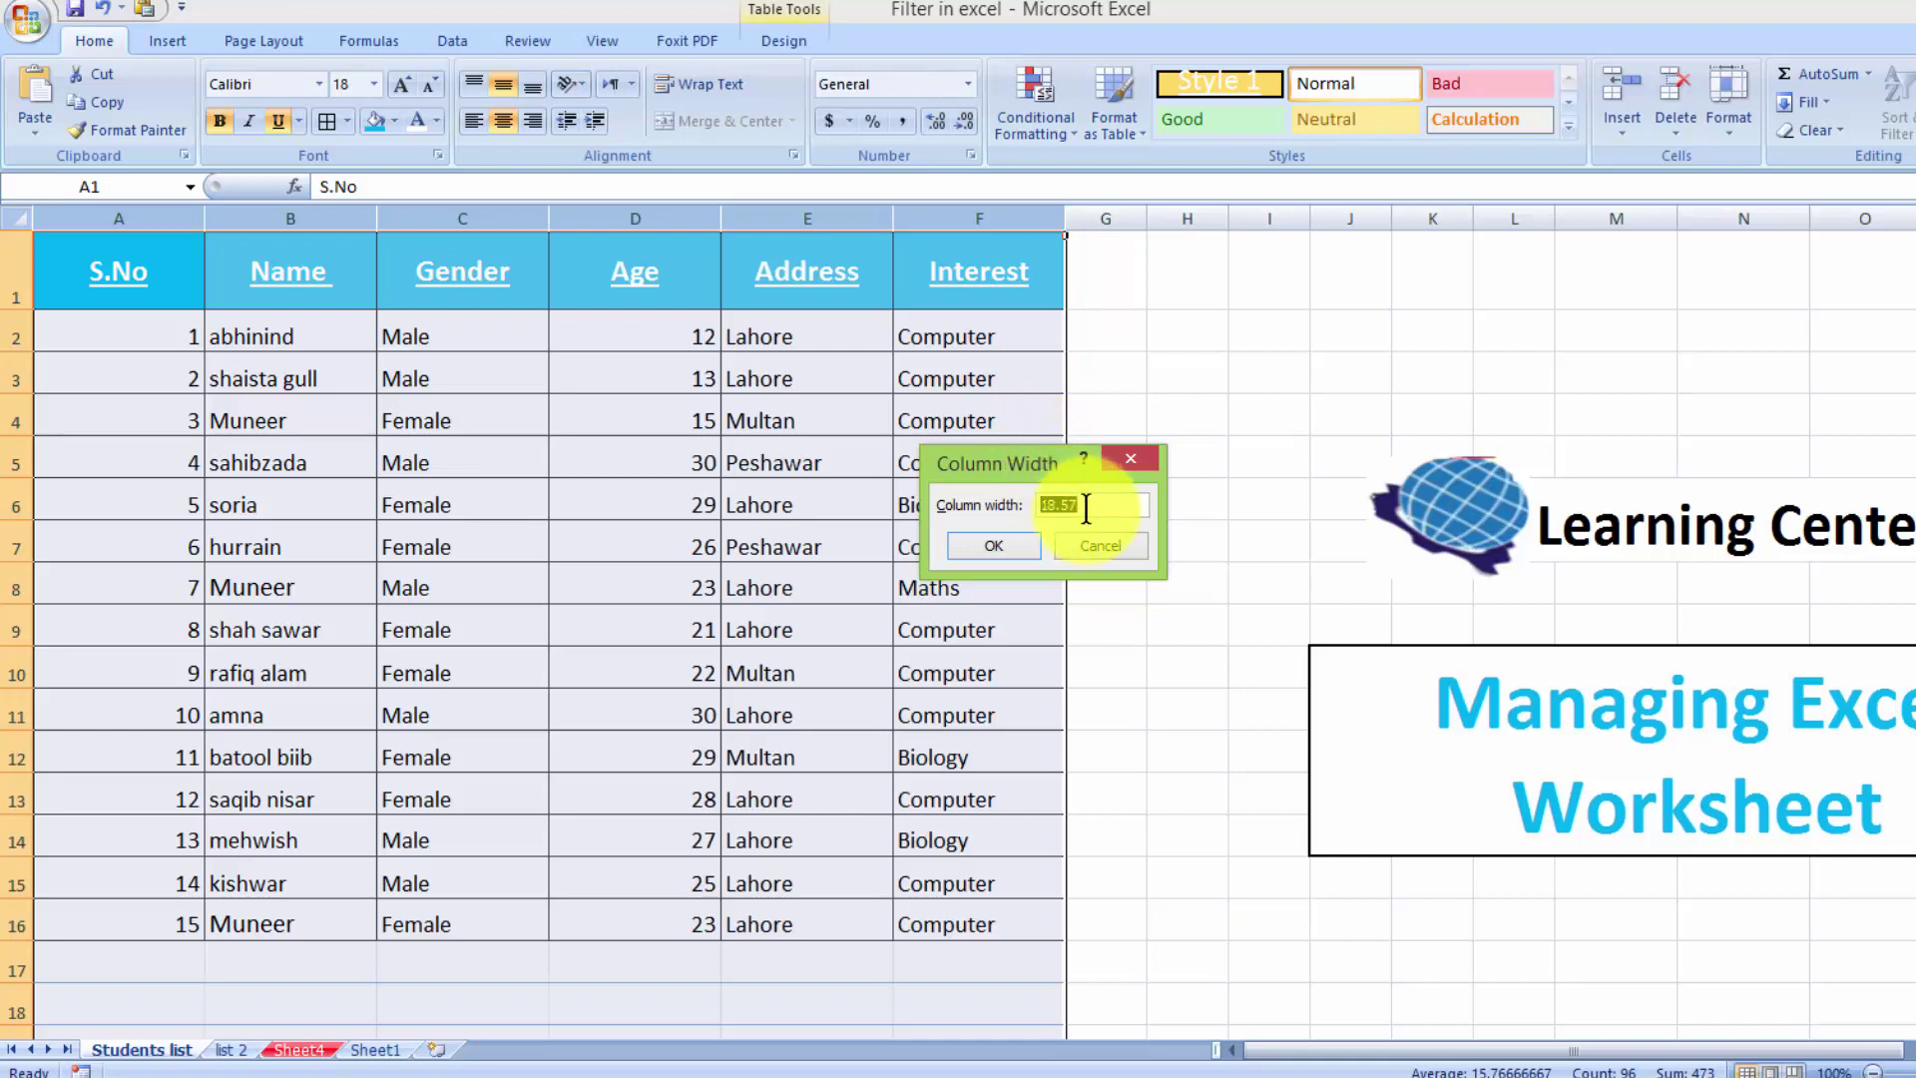
text(30)
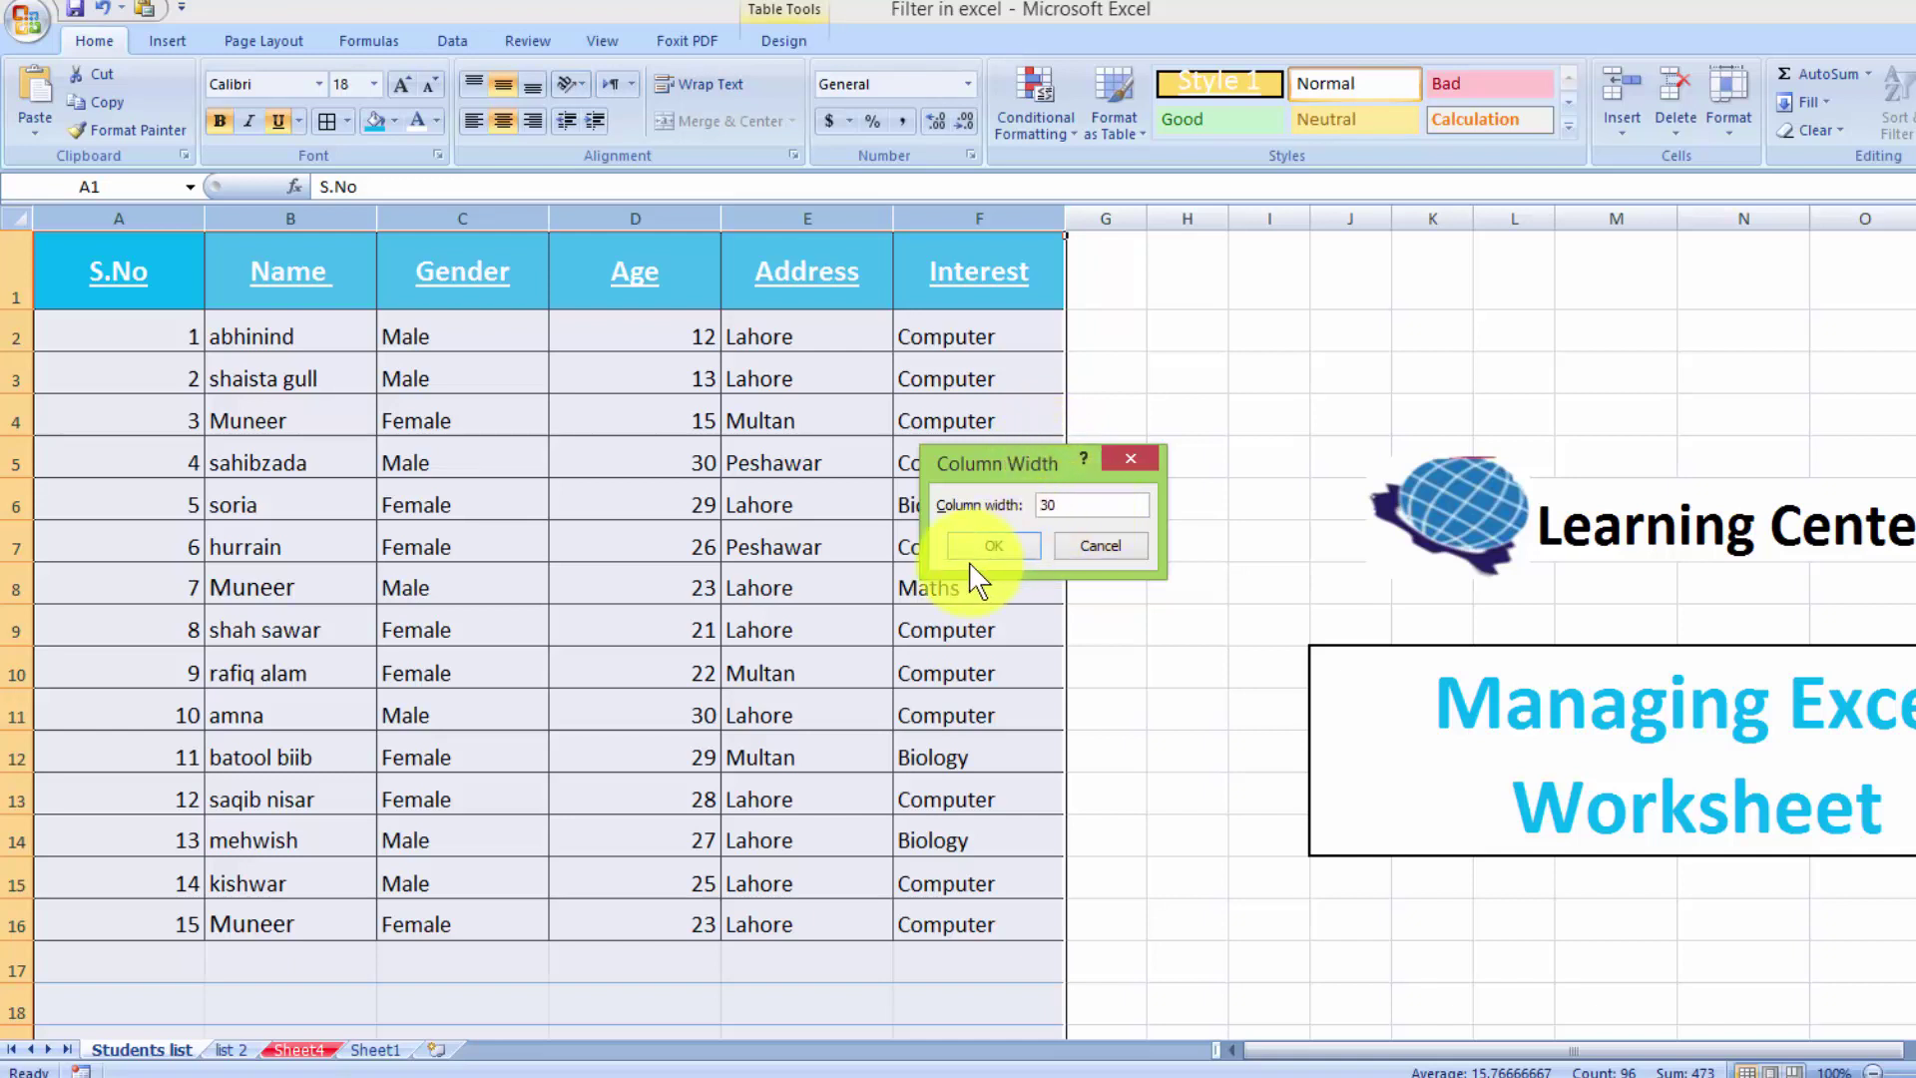
click(978, 548)
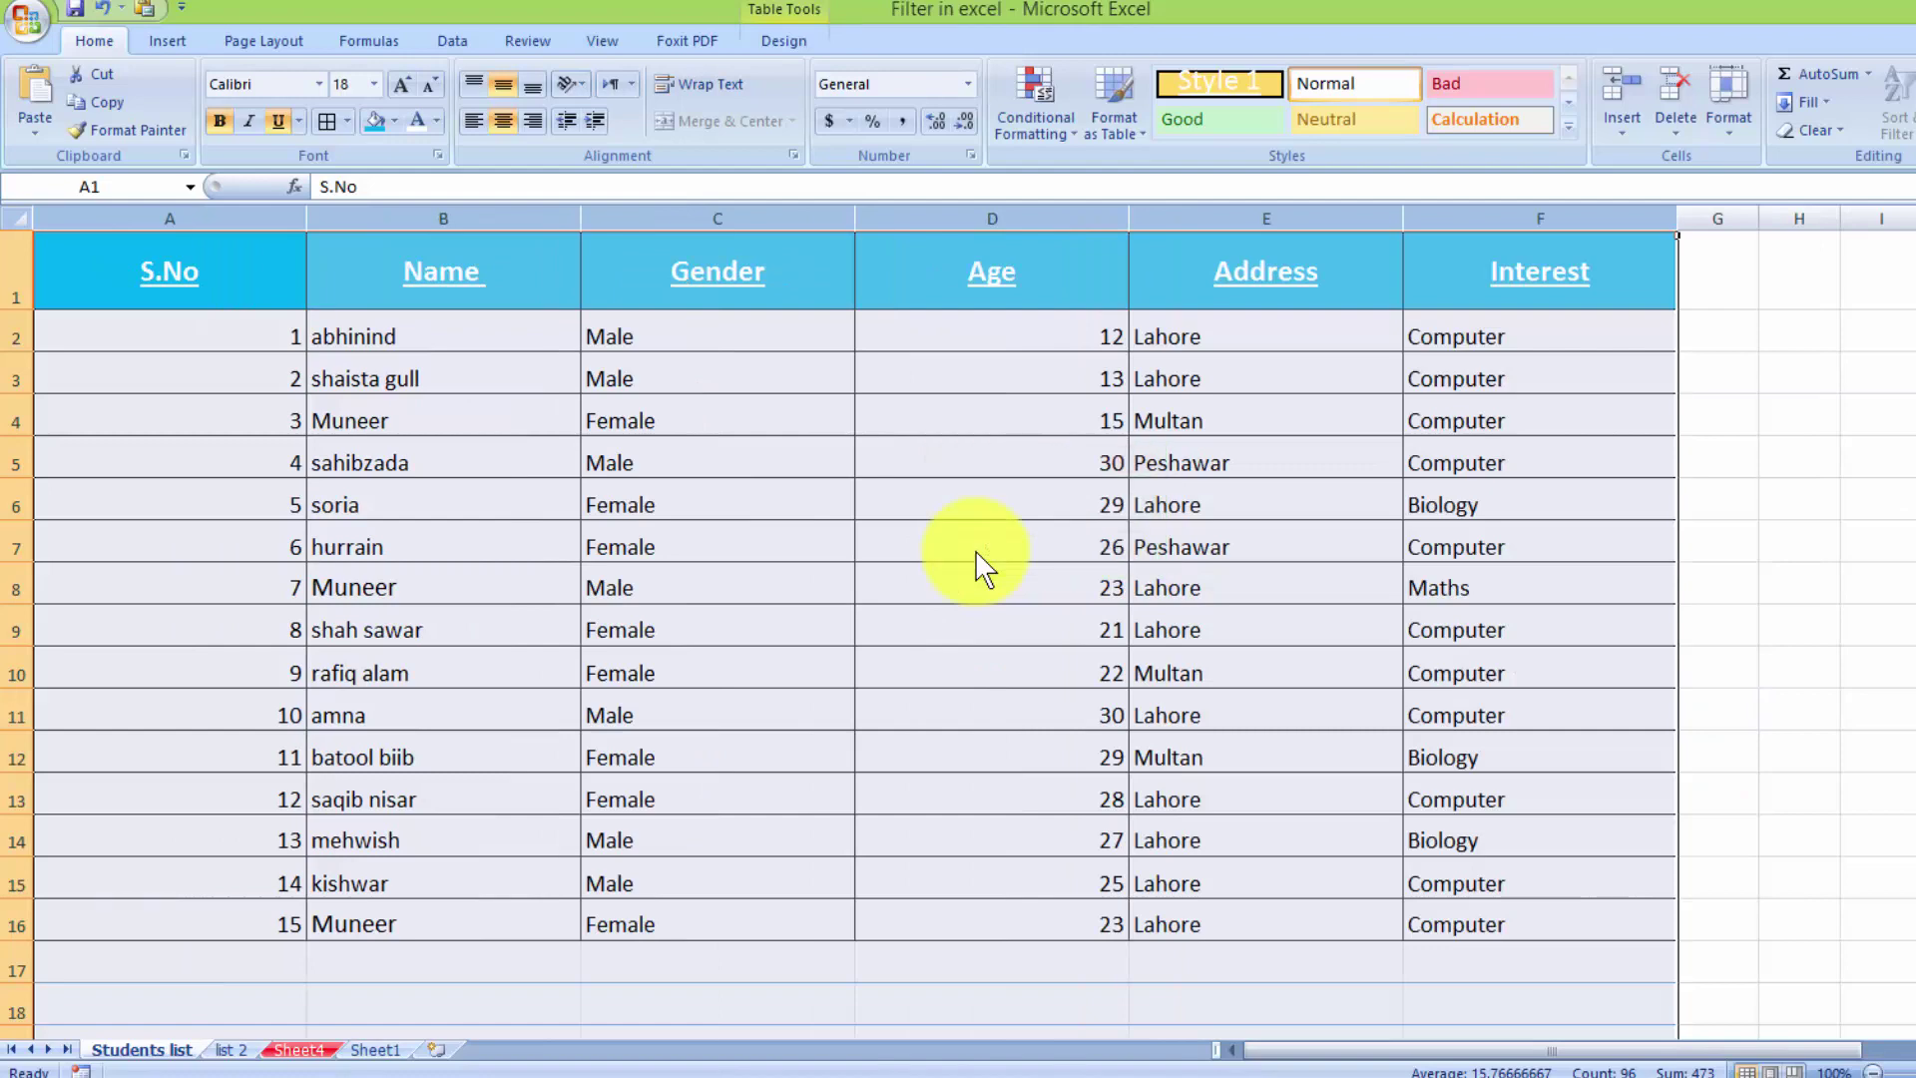
key(ctrl+z)
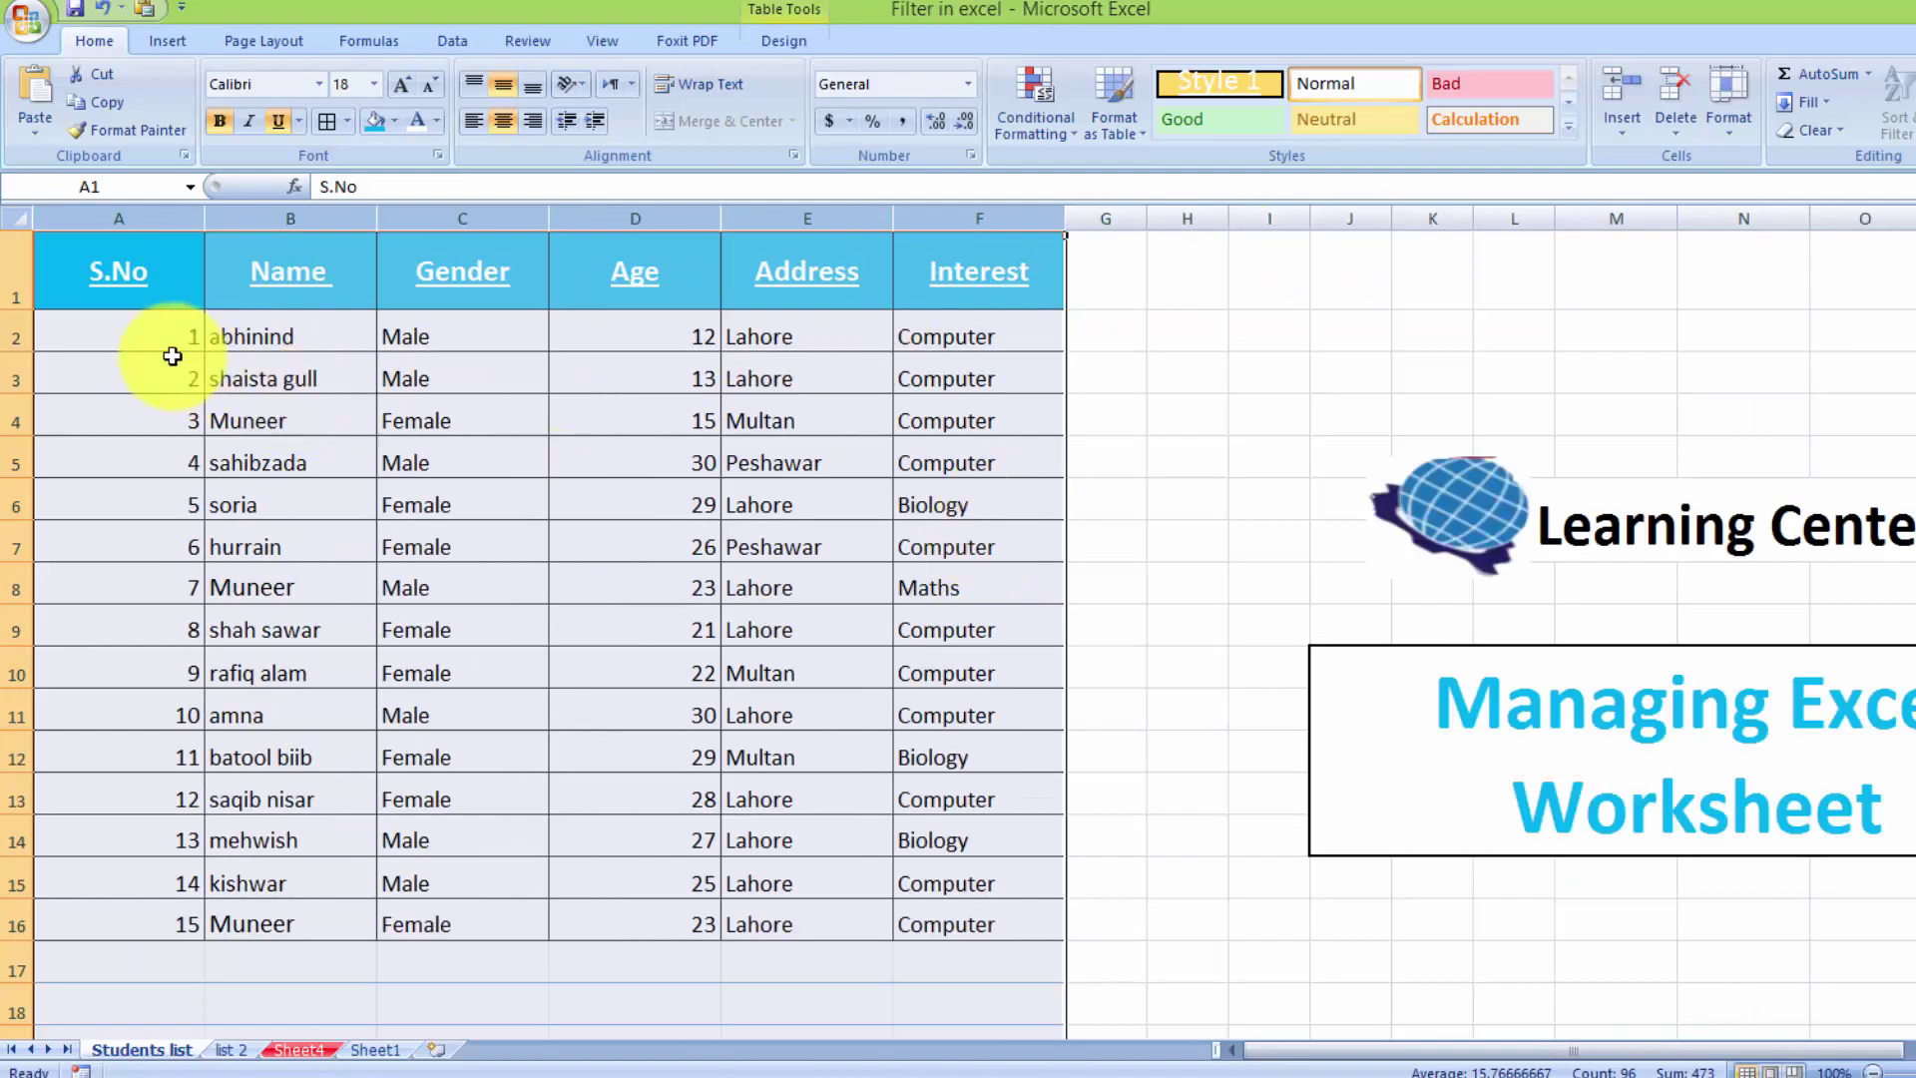
Step: Set rows 1–16 to a row height of 20
drag(7, 288, 38, 907)
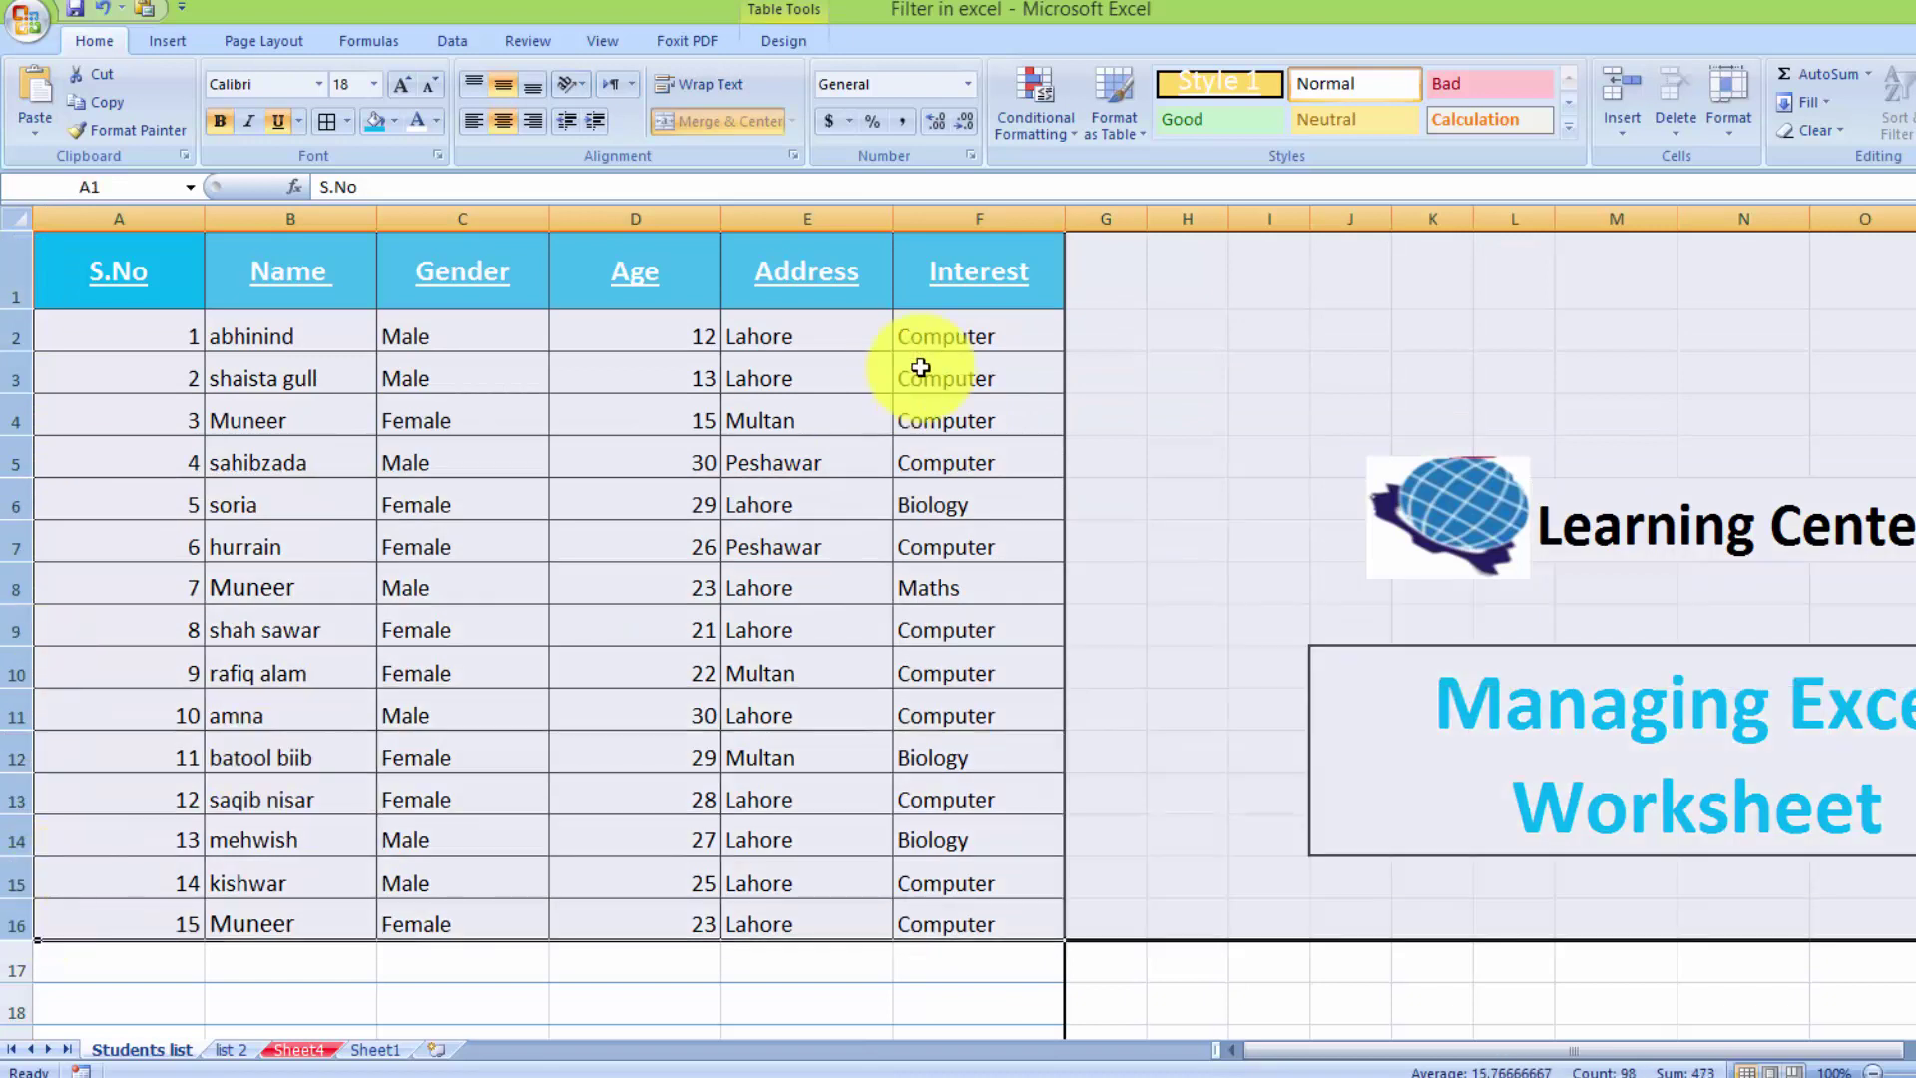
click(1718, 139)
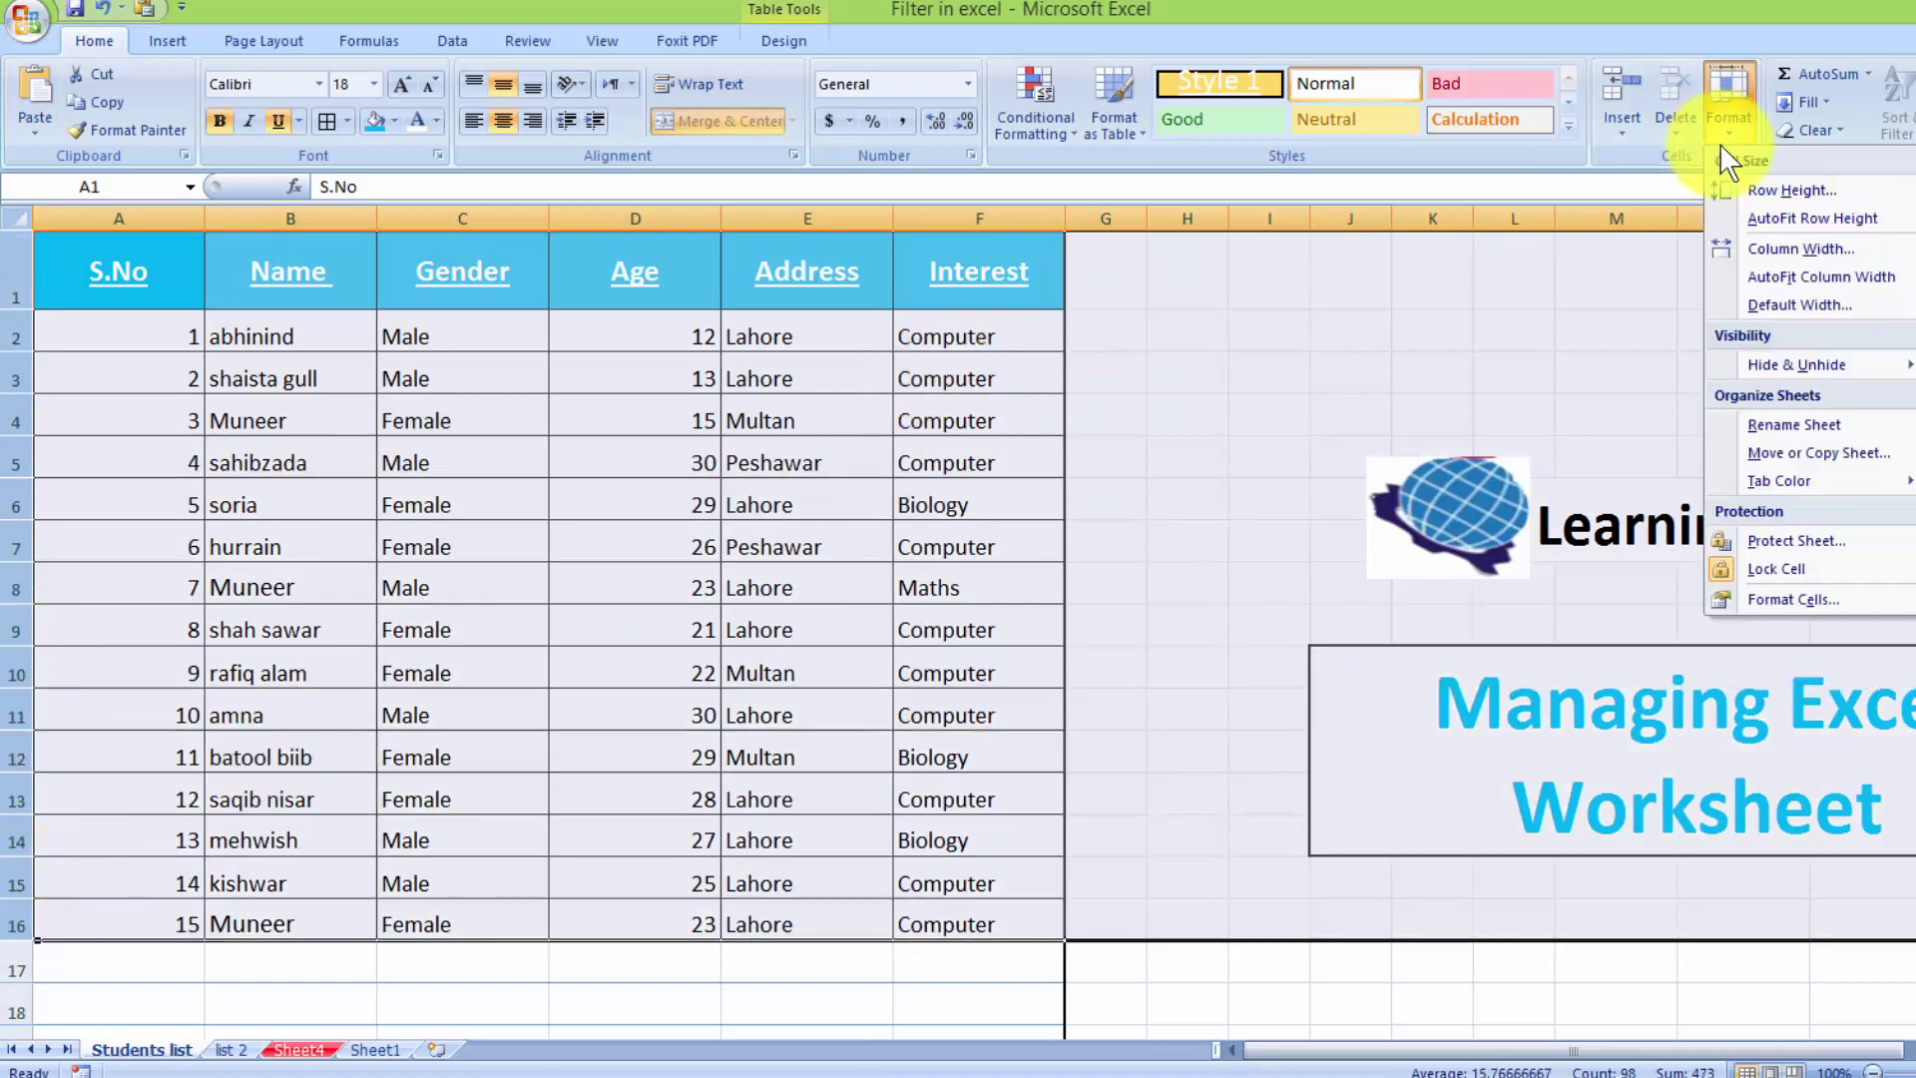
click(1741, 189)
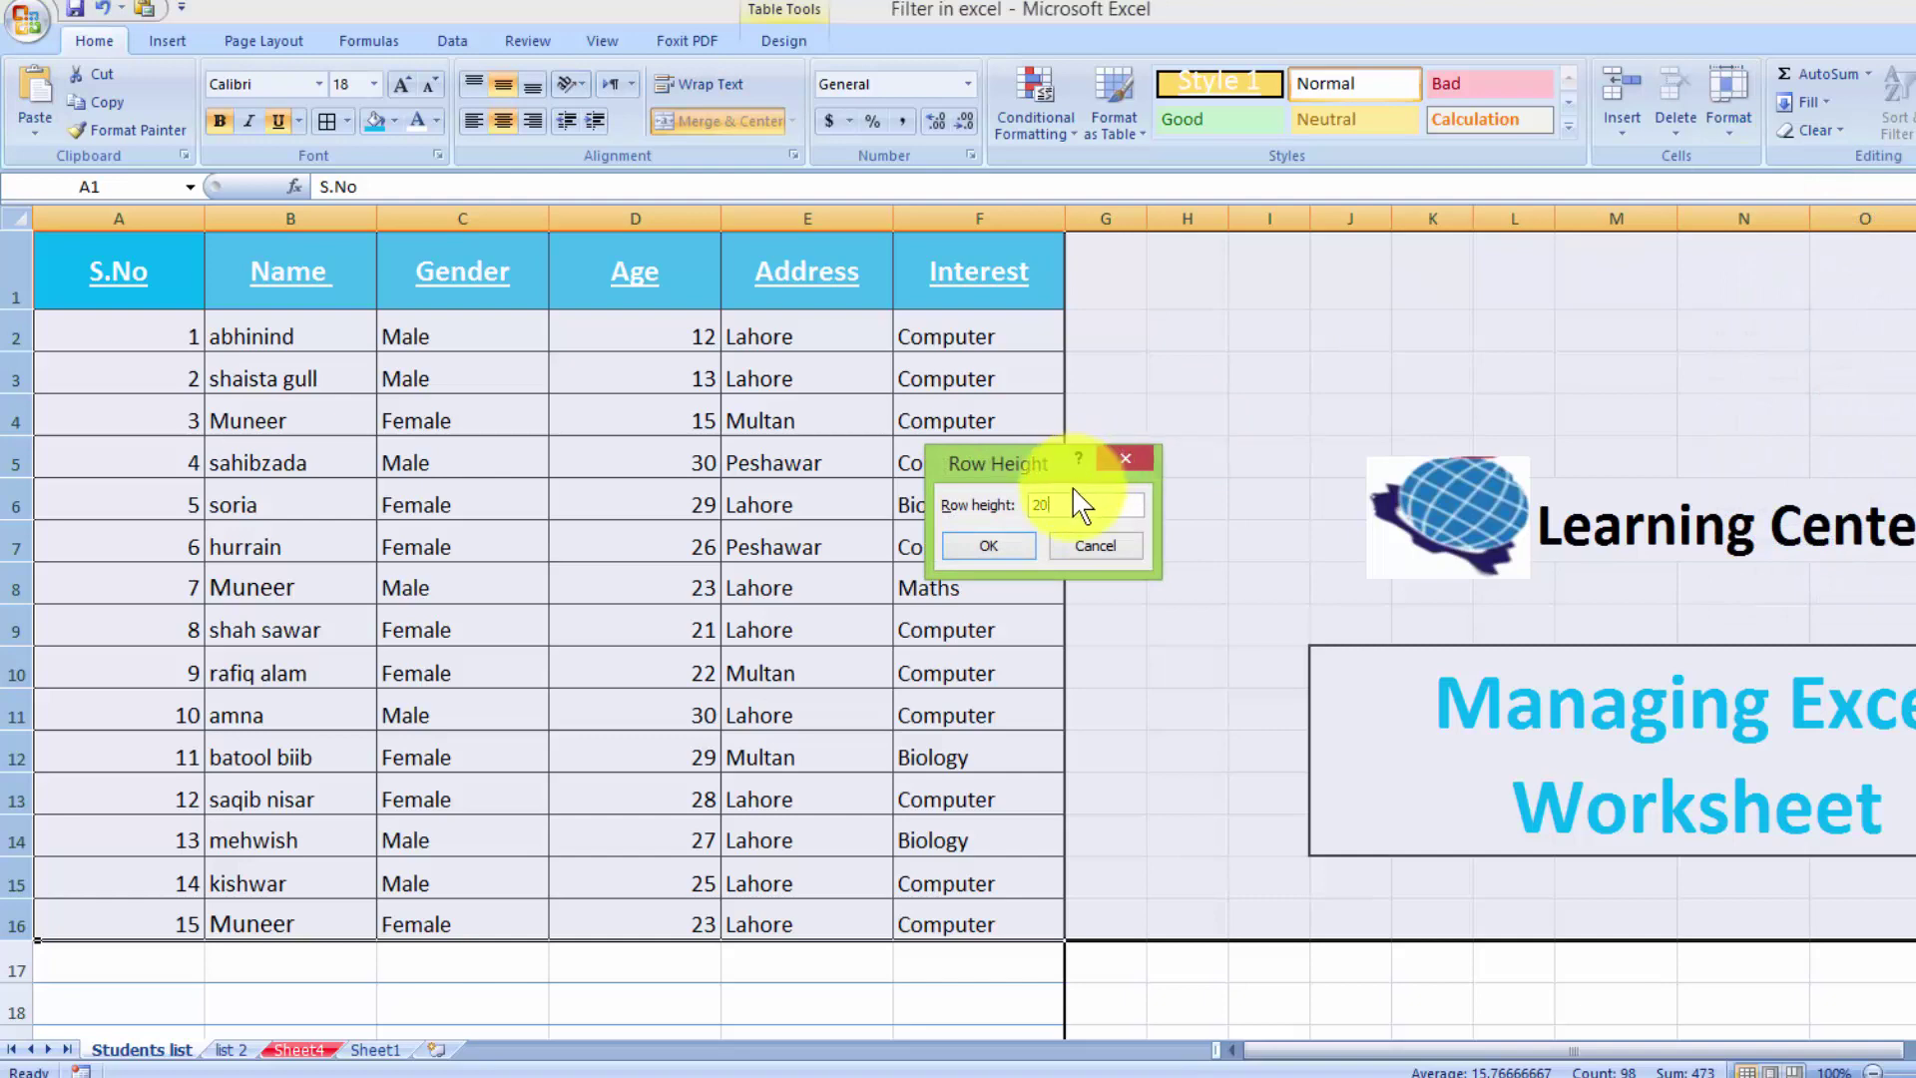
click(1002, 546)
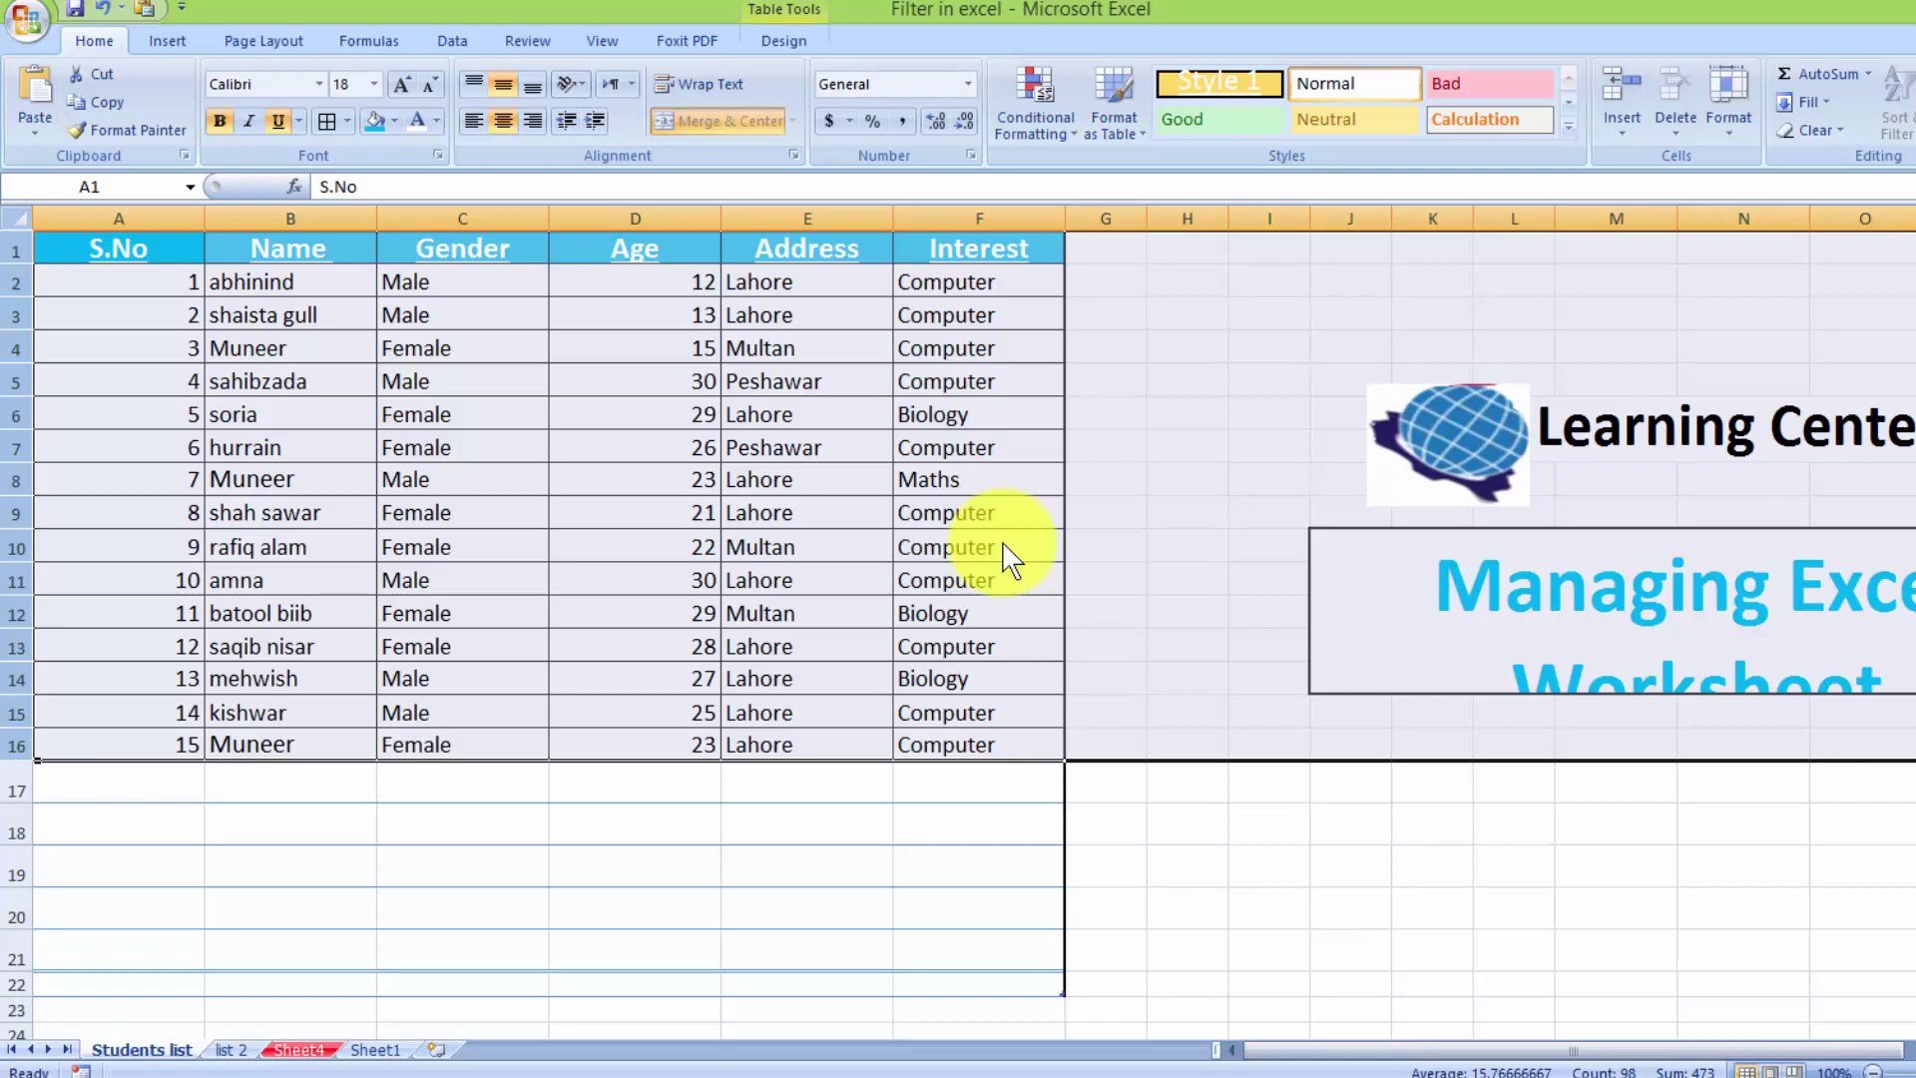
Step: Try AutoFit Row Height, then set rows 1–16 to height 30
click(1718, 143)
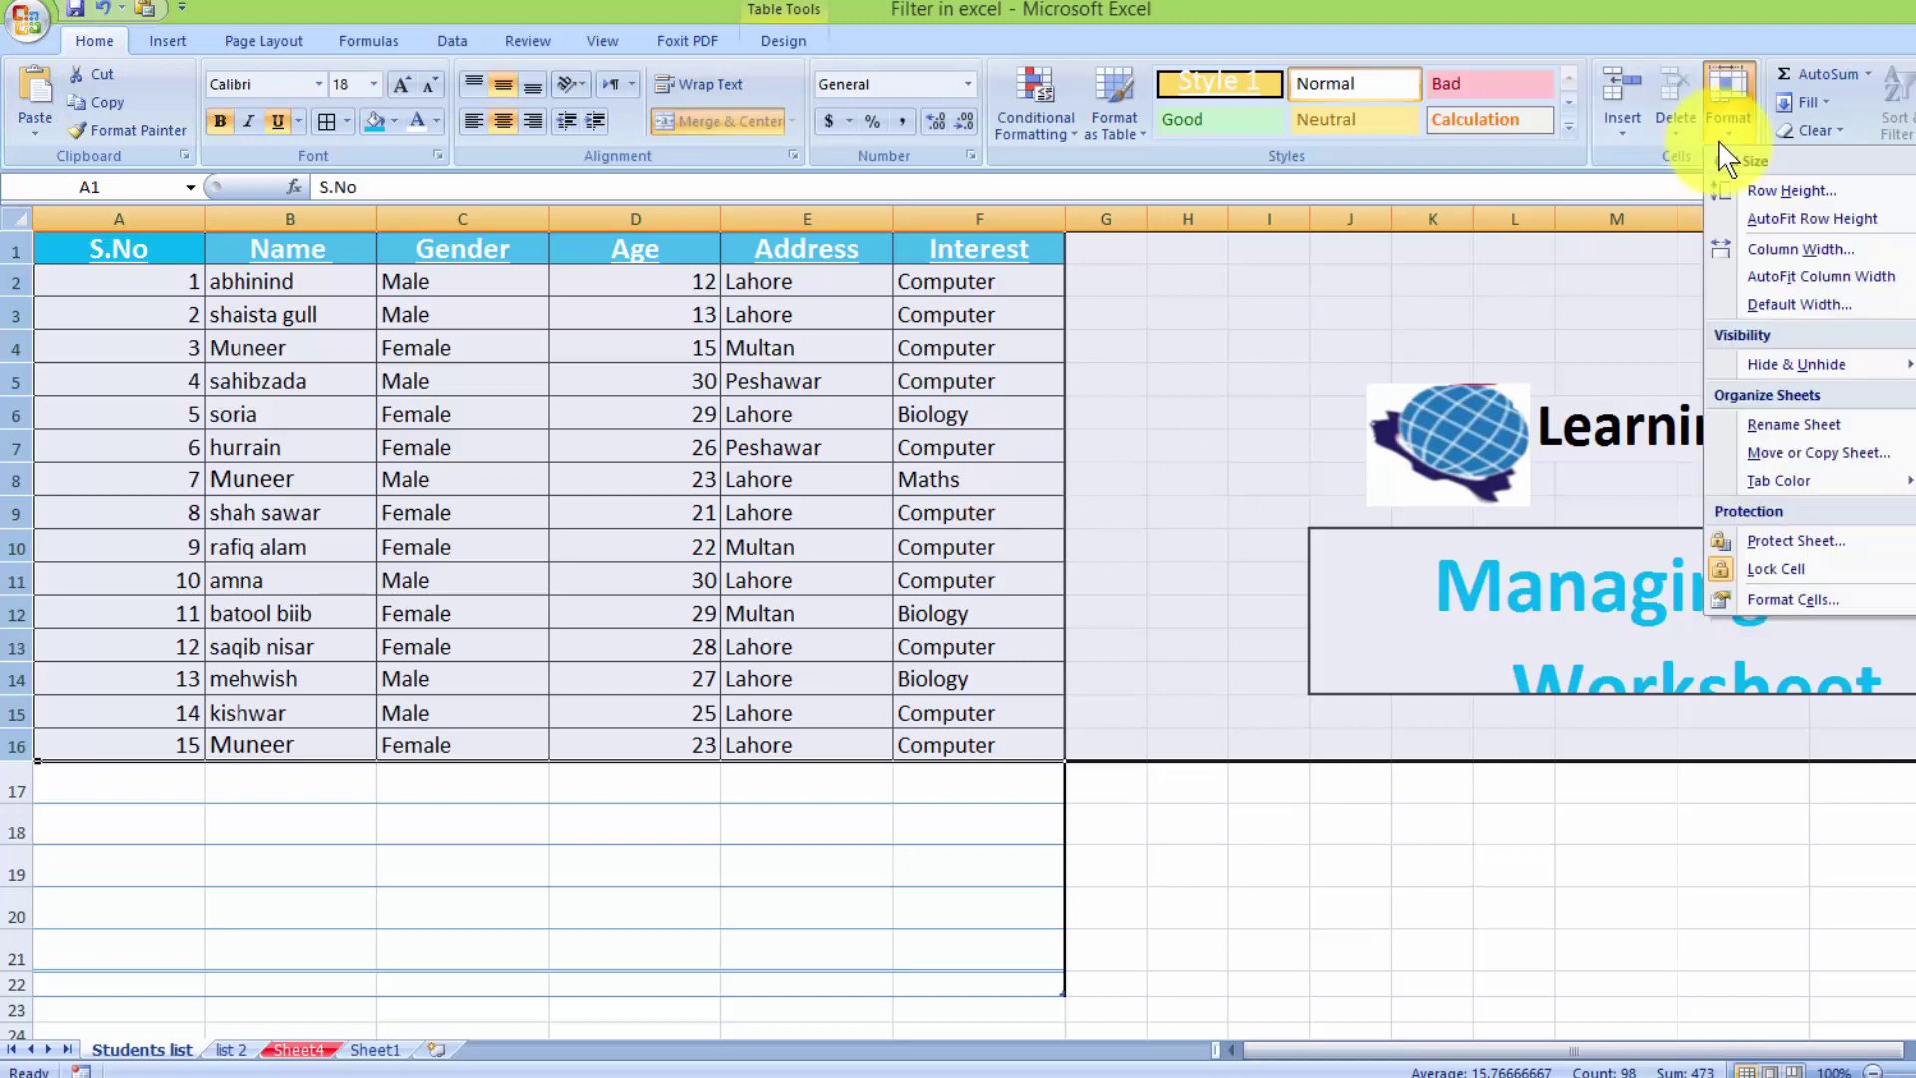
click(1760, 221)
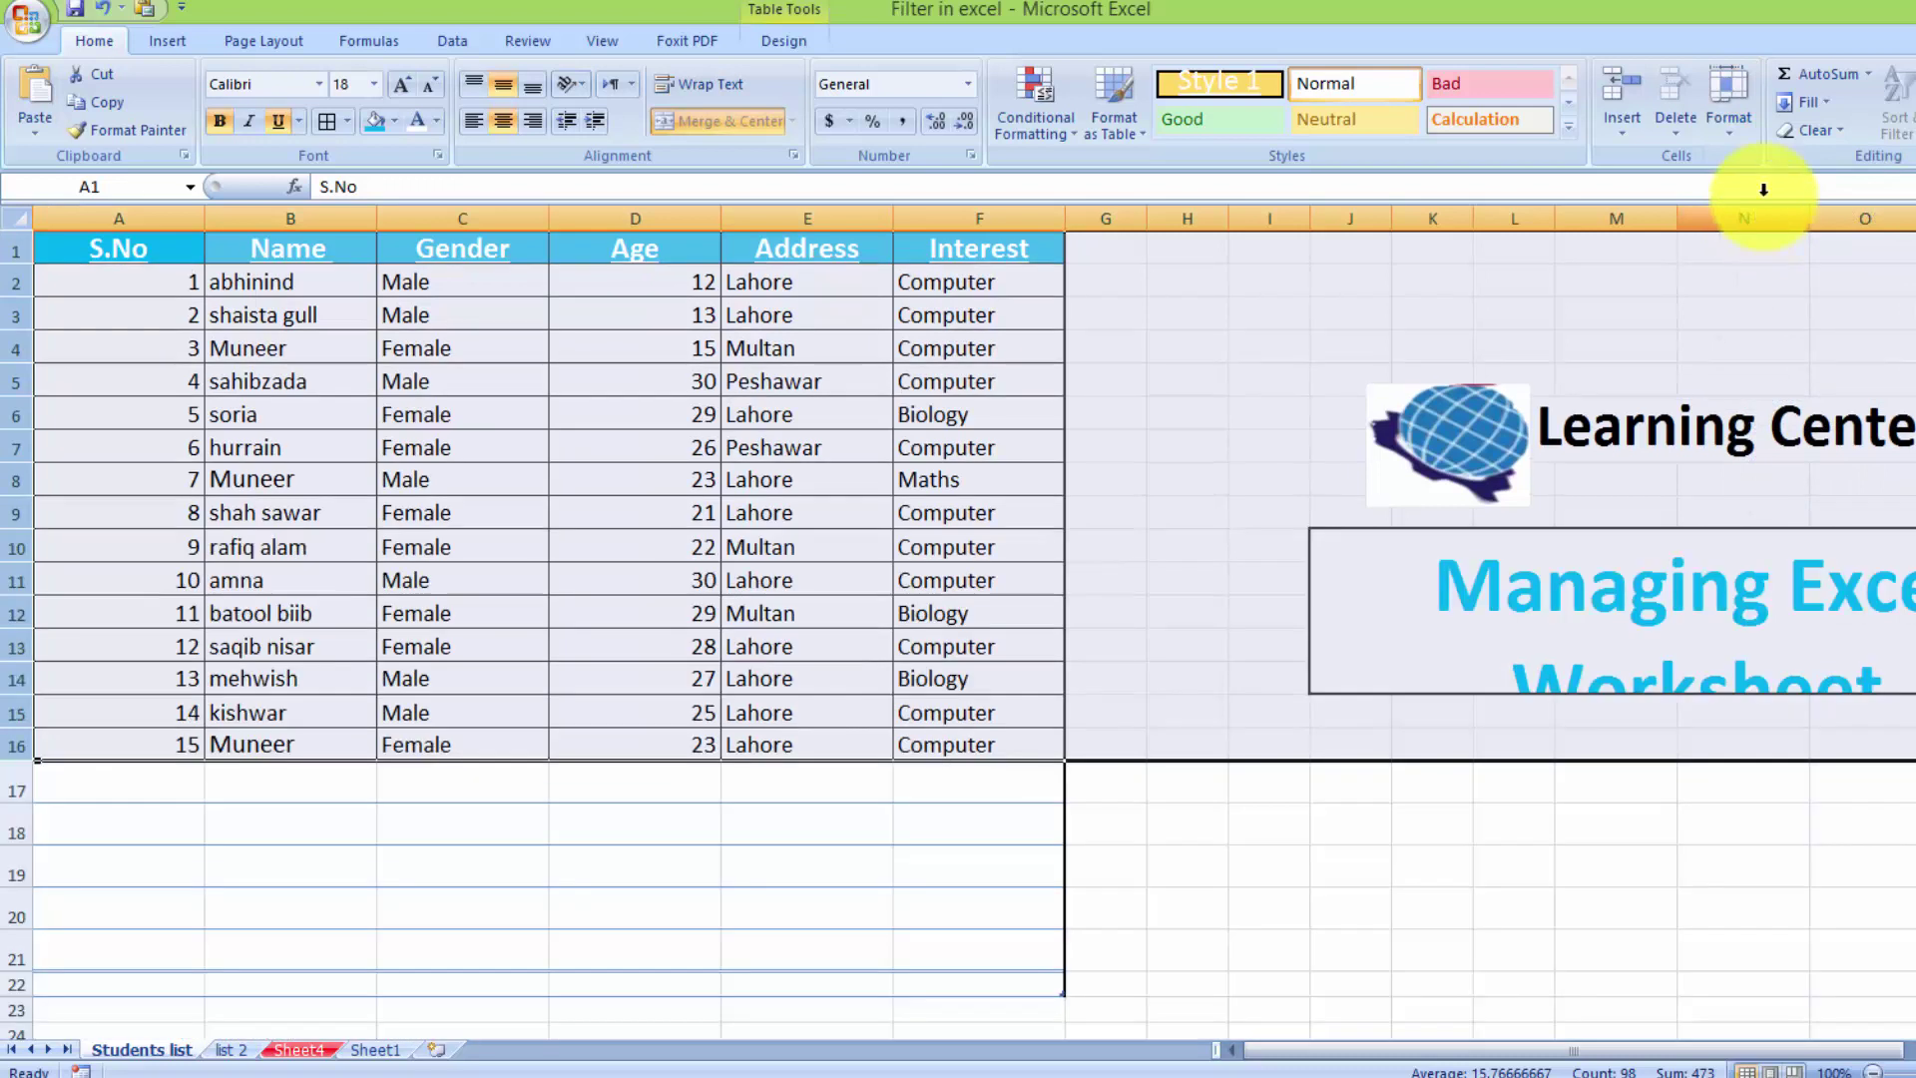
click(1739, 135)
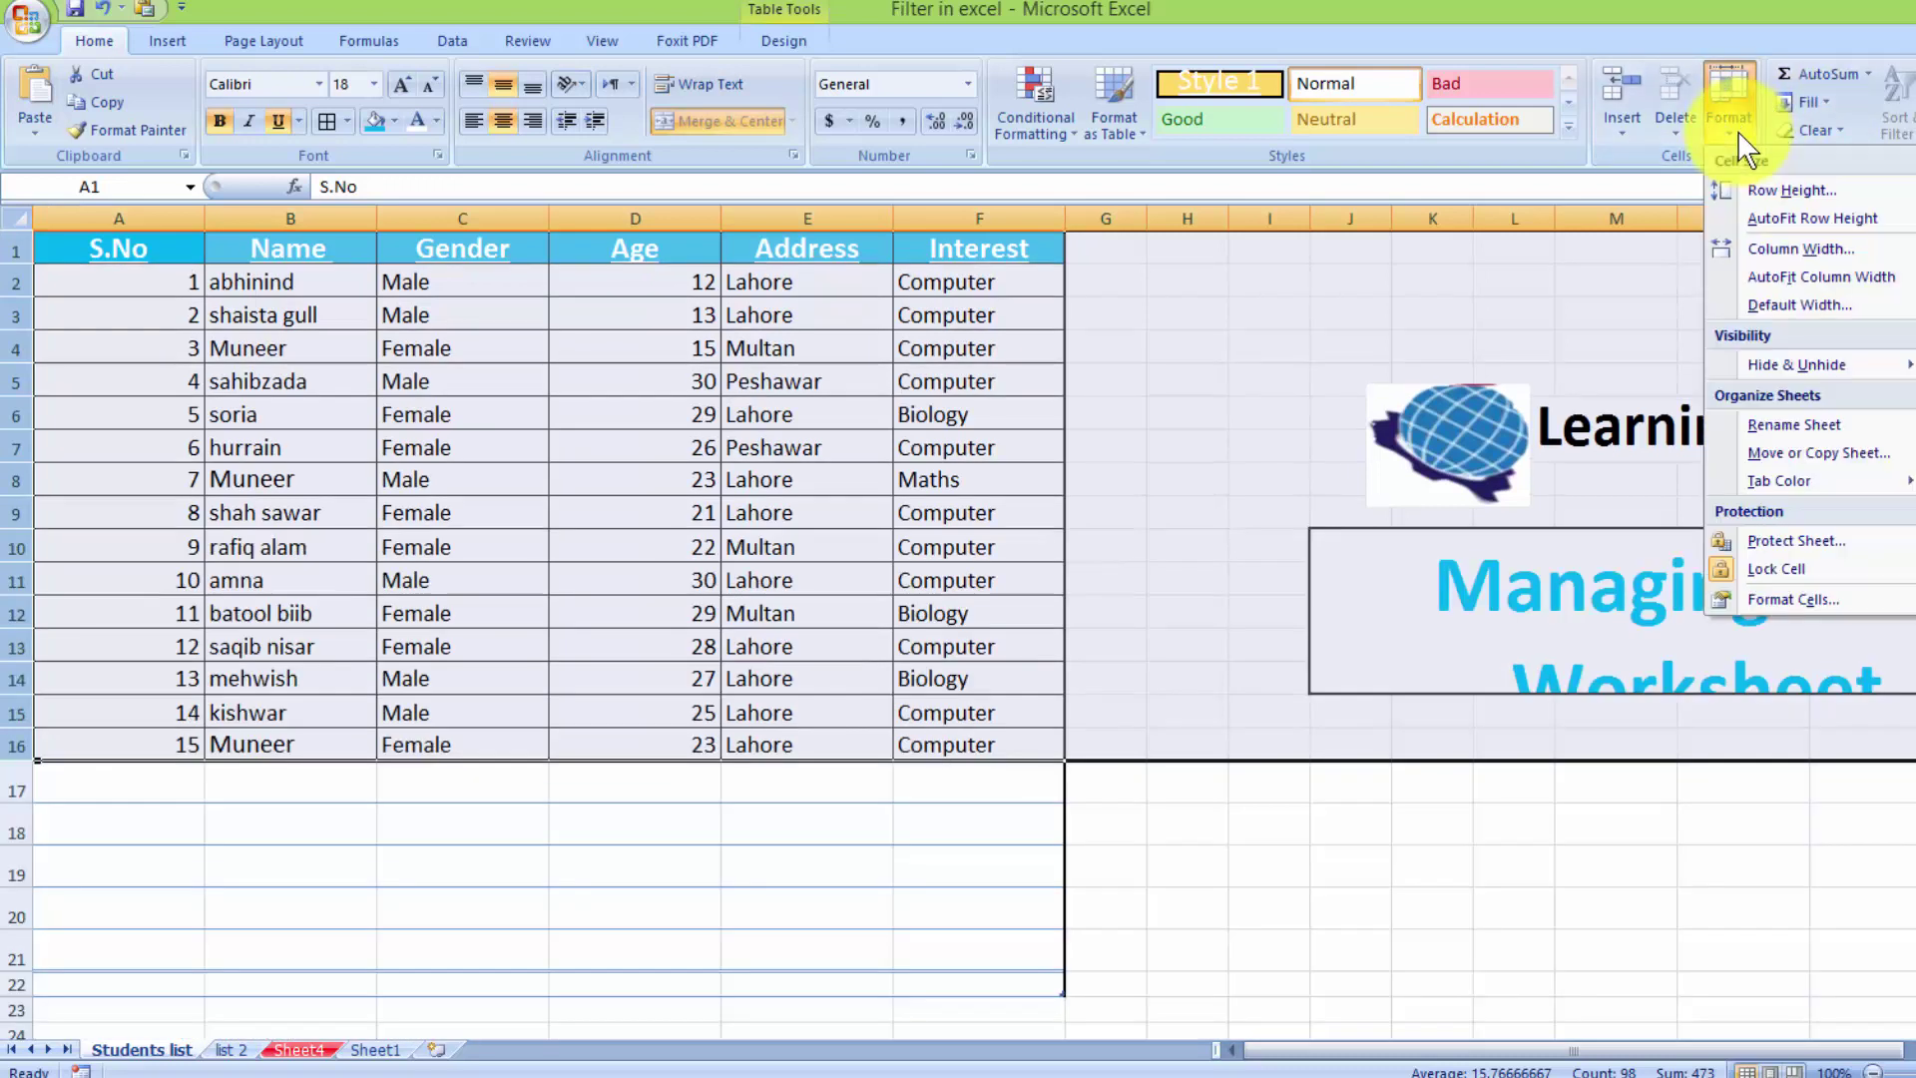
click(1764, 191)
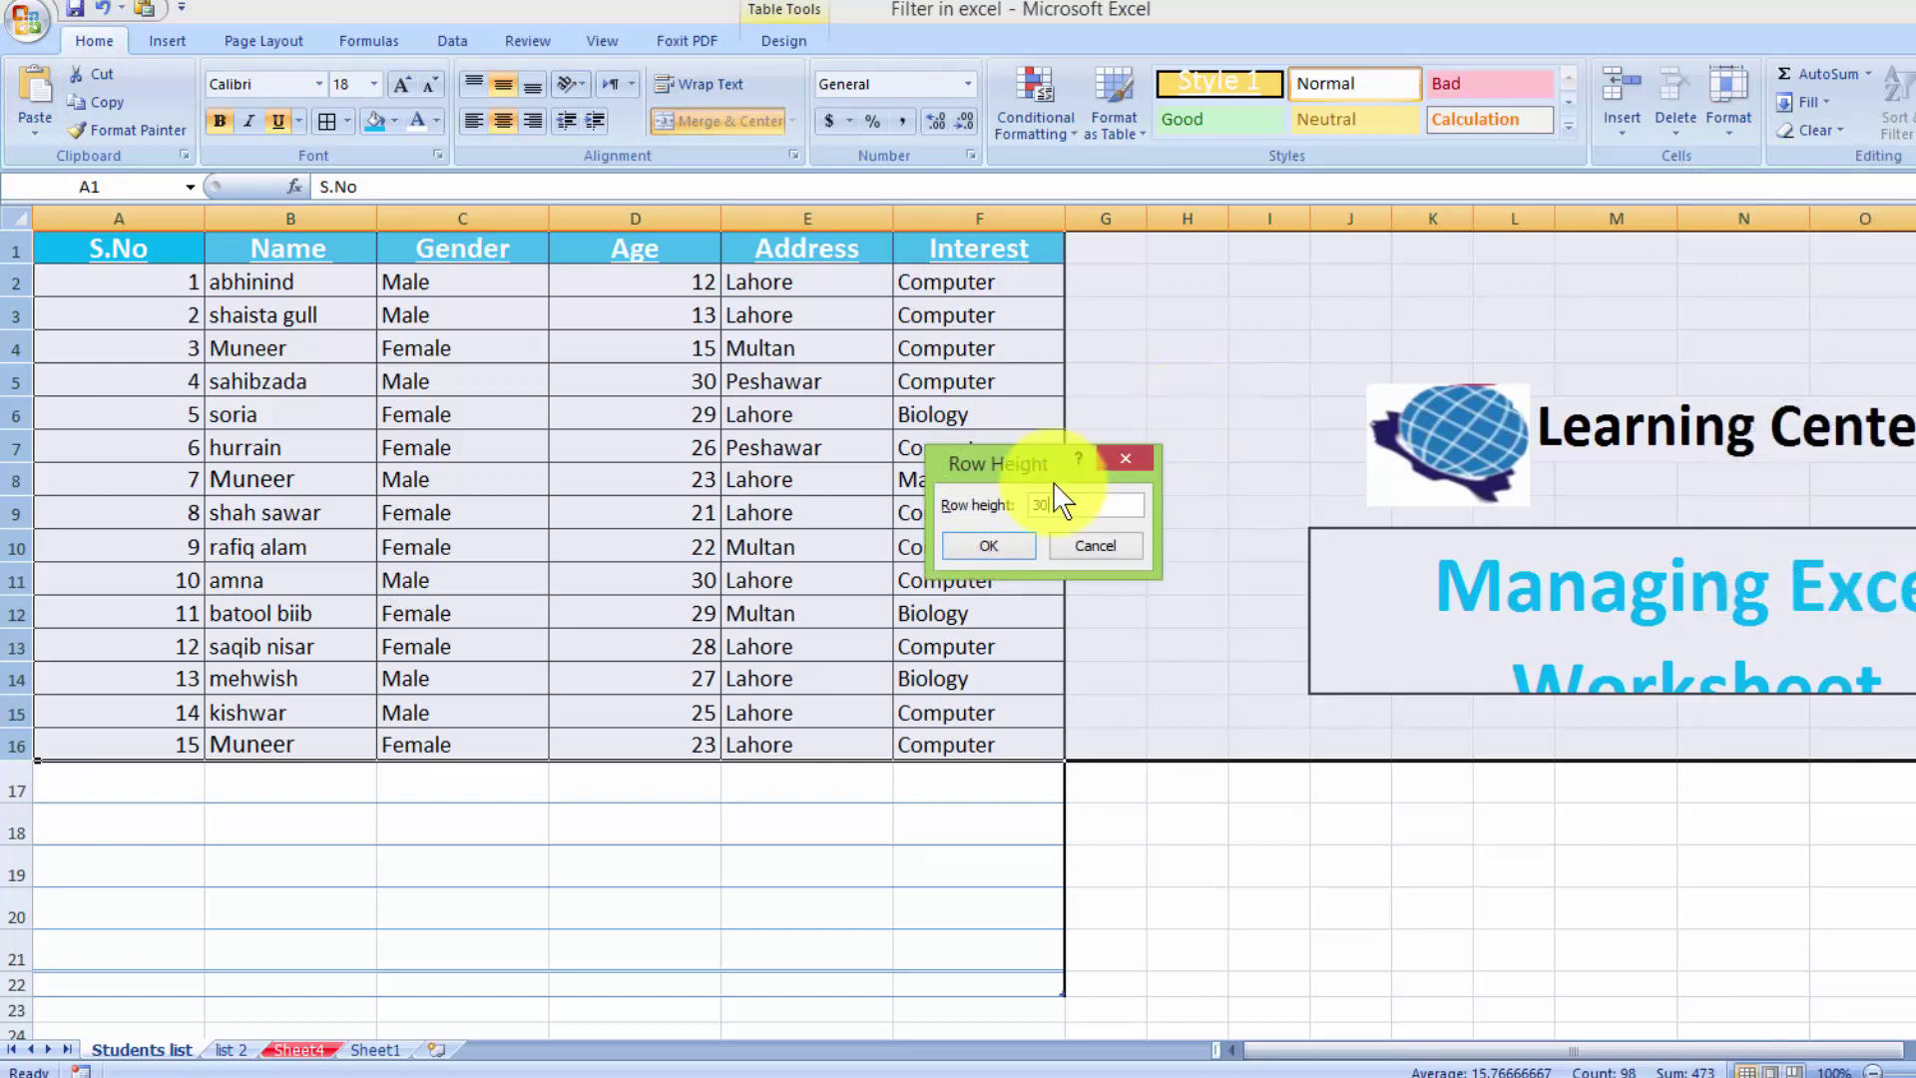
click(1003, 546)
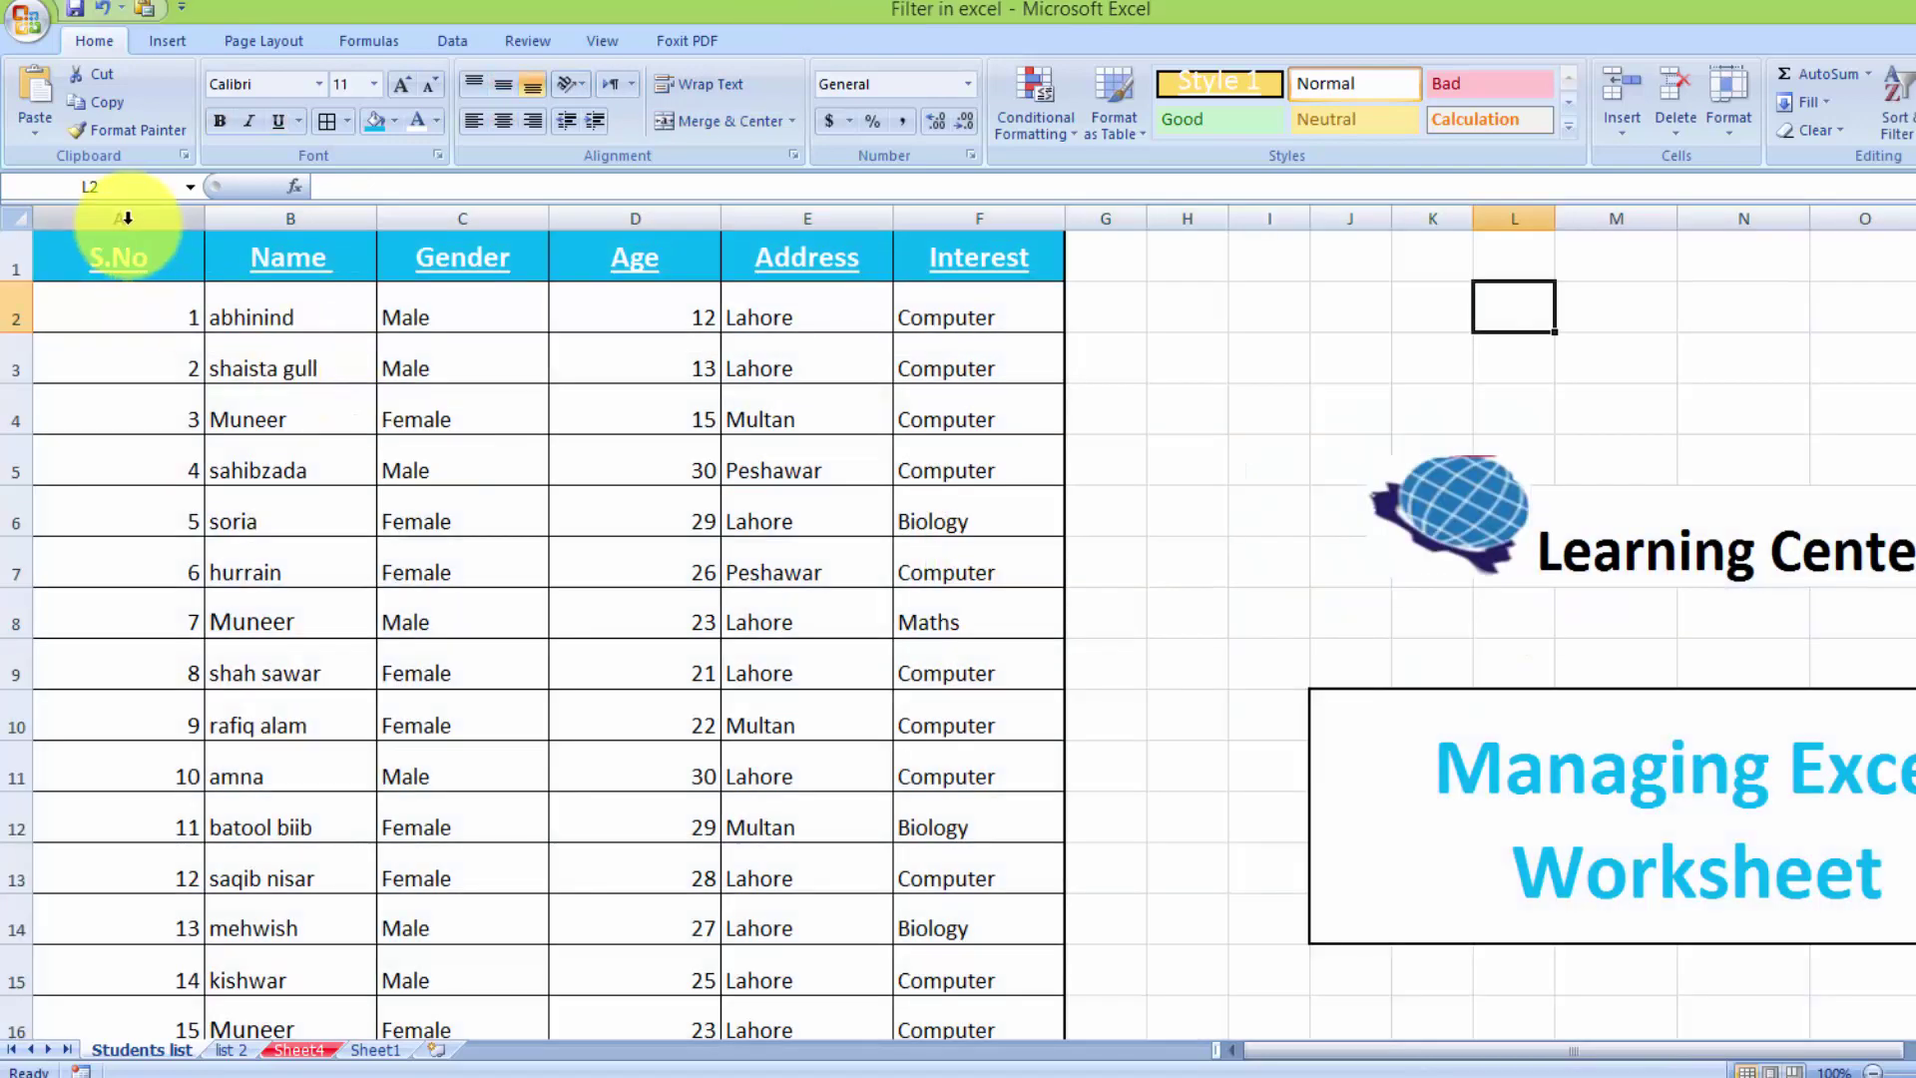
drag(129, 217, 948, 211)
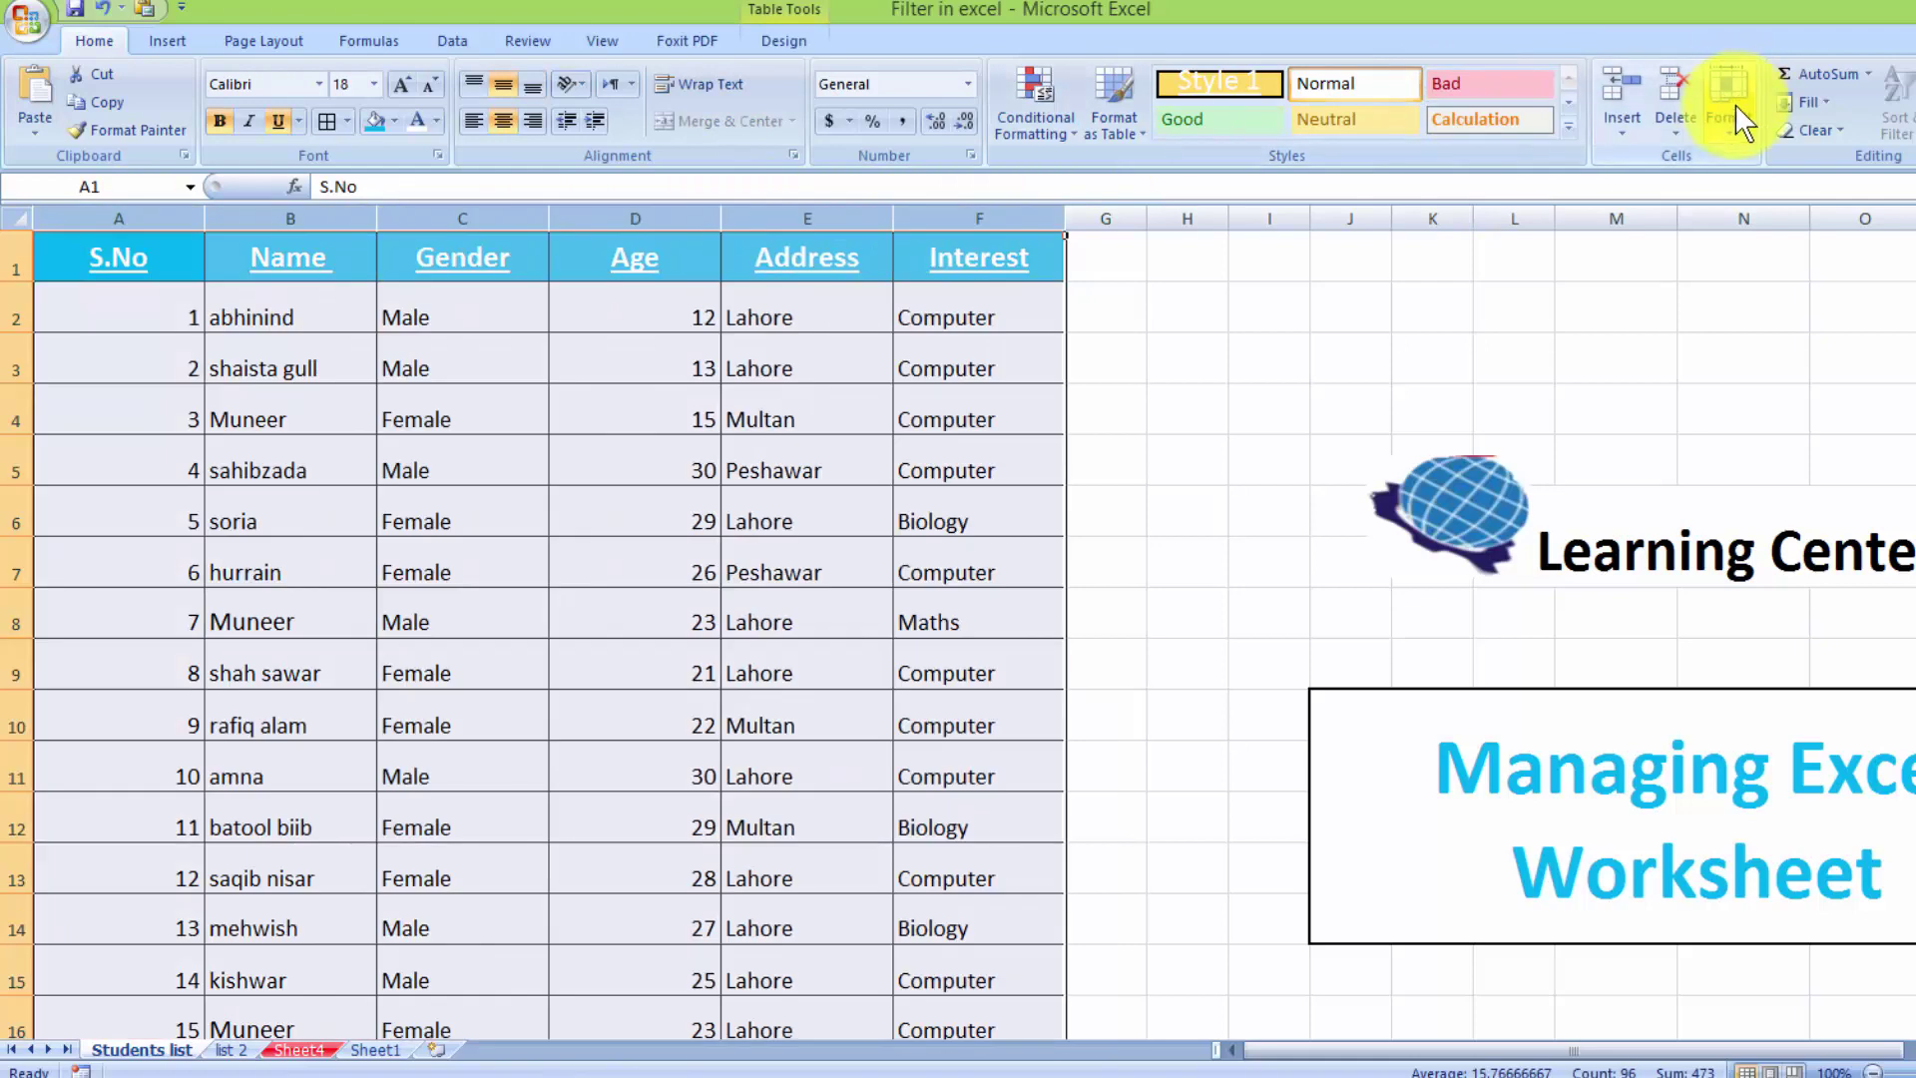
Step: AutoFit columns A–F, then widen them all equally to about 14.86
click(1731, 125)
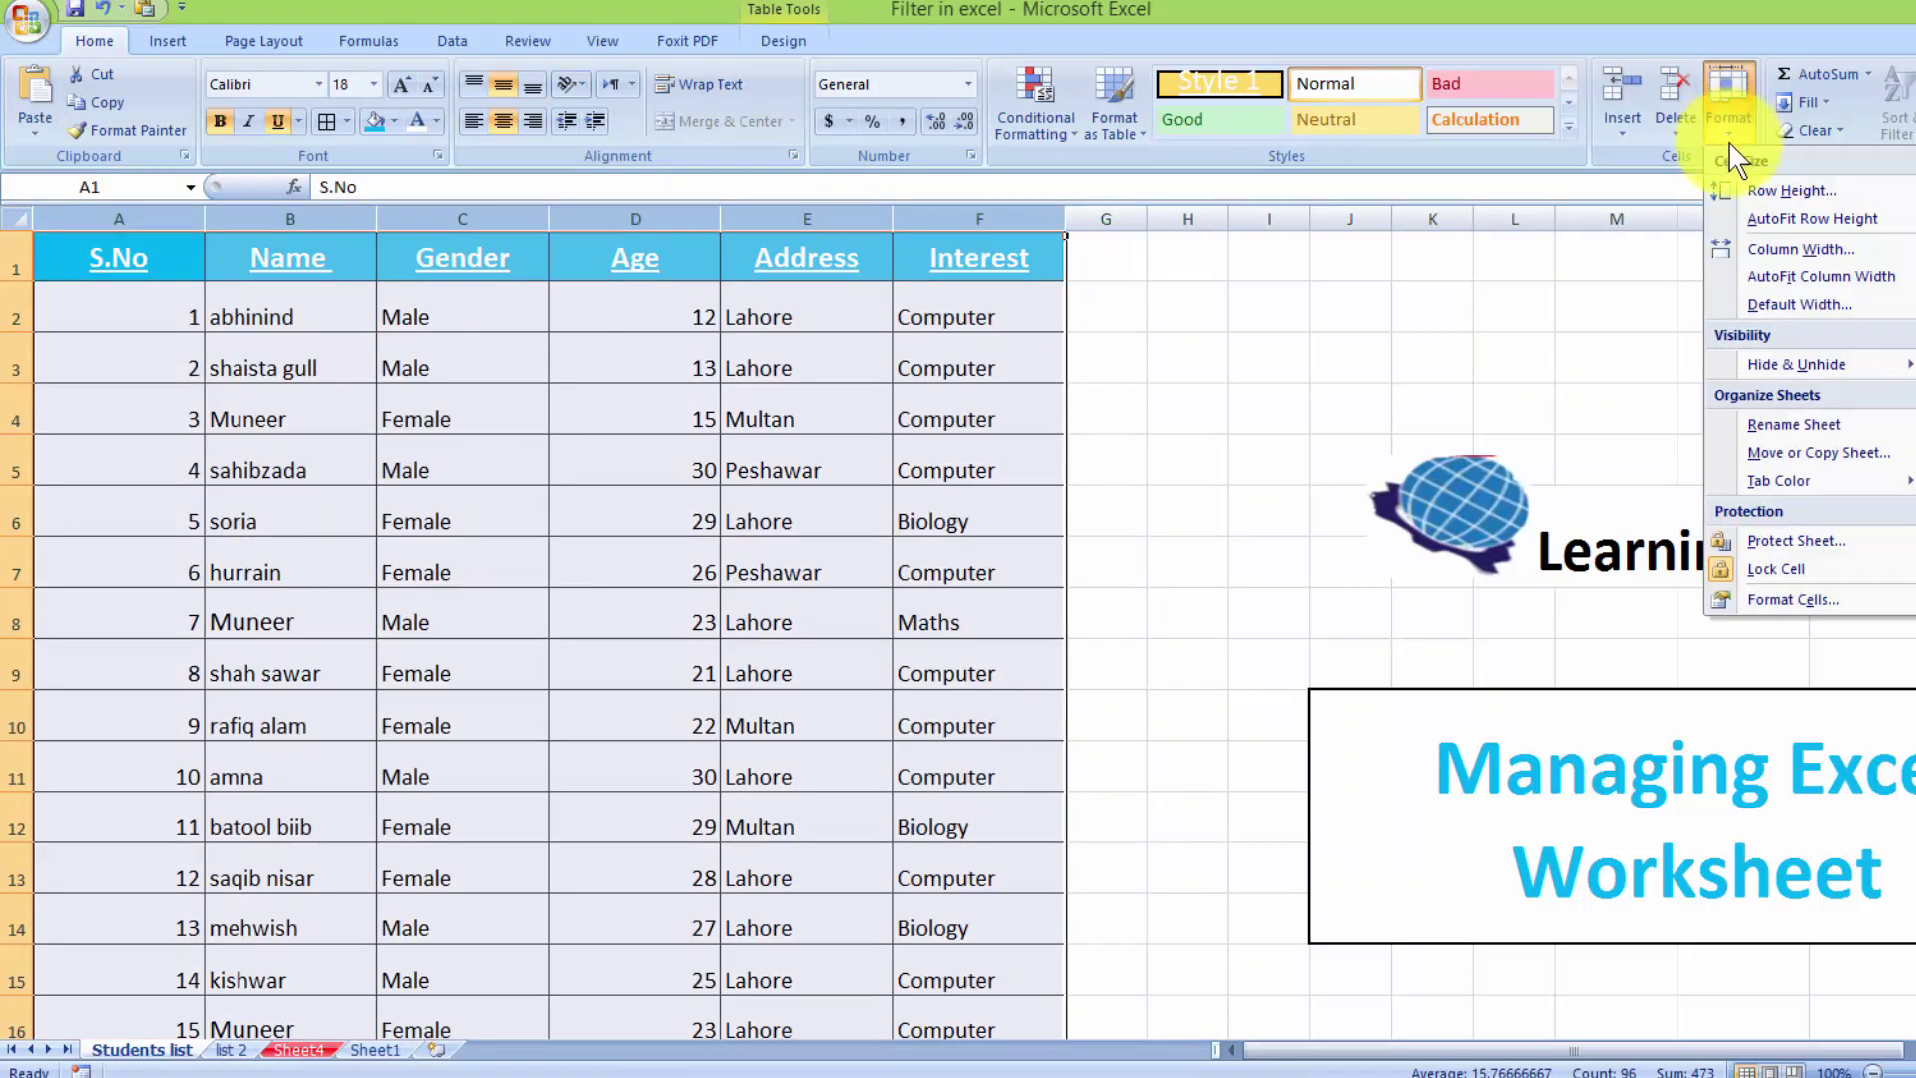
click(1786, 276)
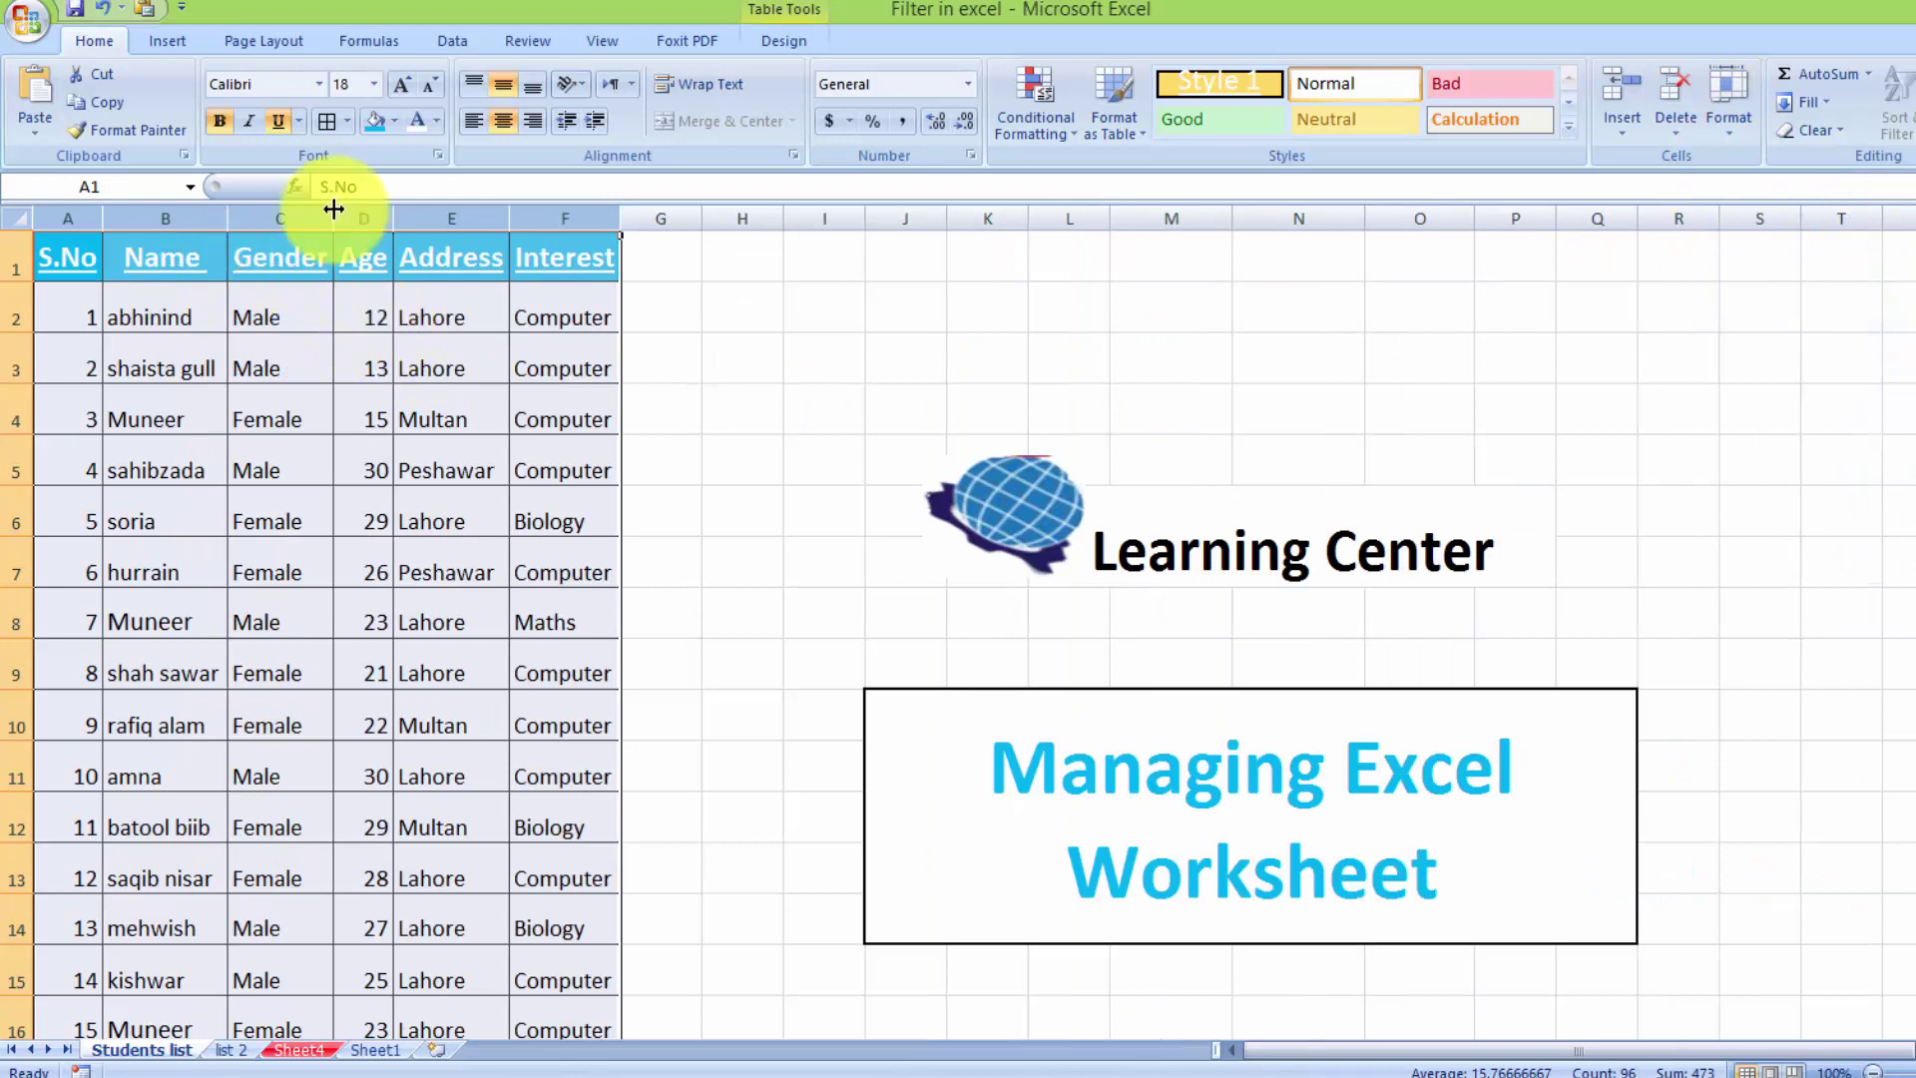
drag(333, 208, 334, 209)
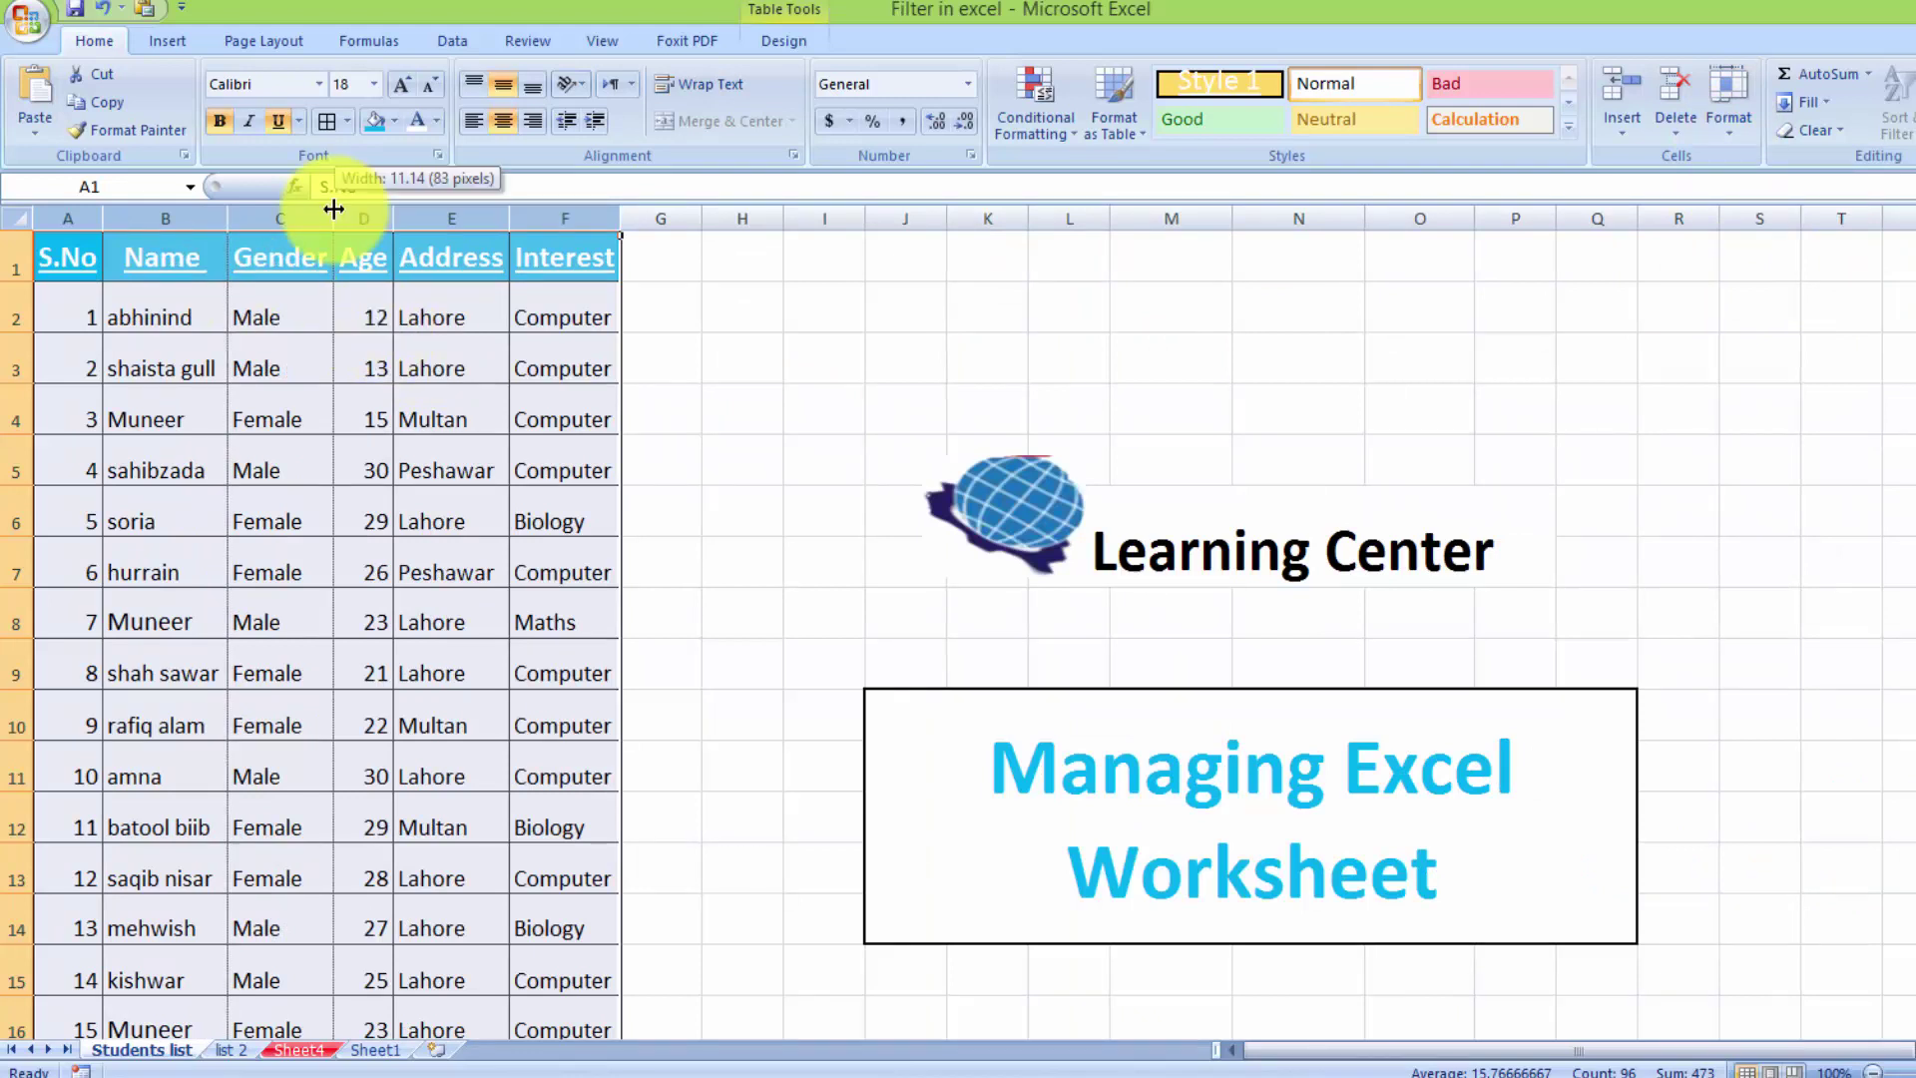
drag(333, 208, 385, 208)
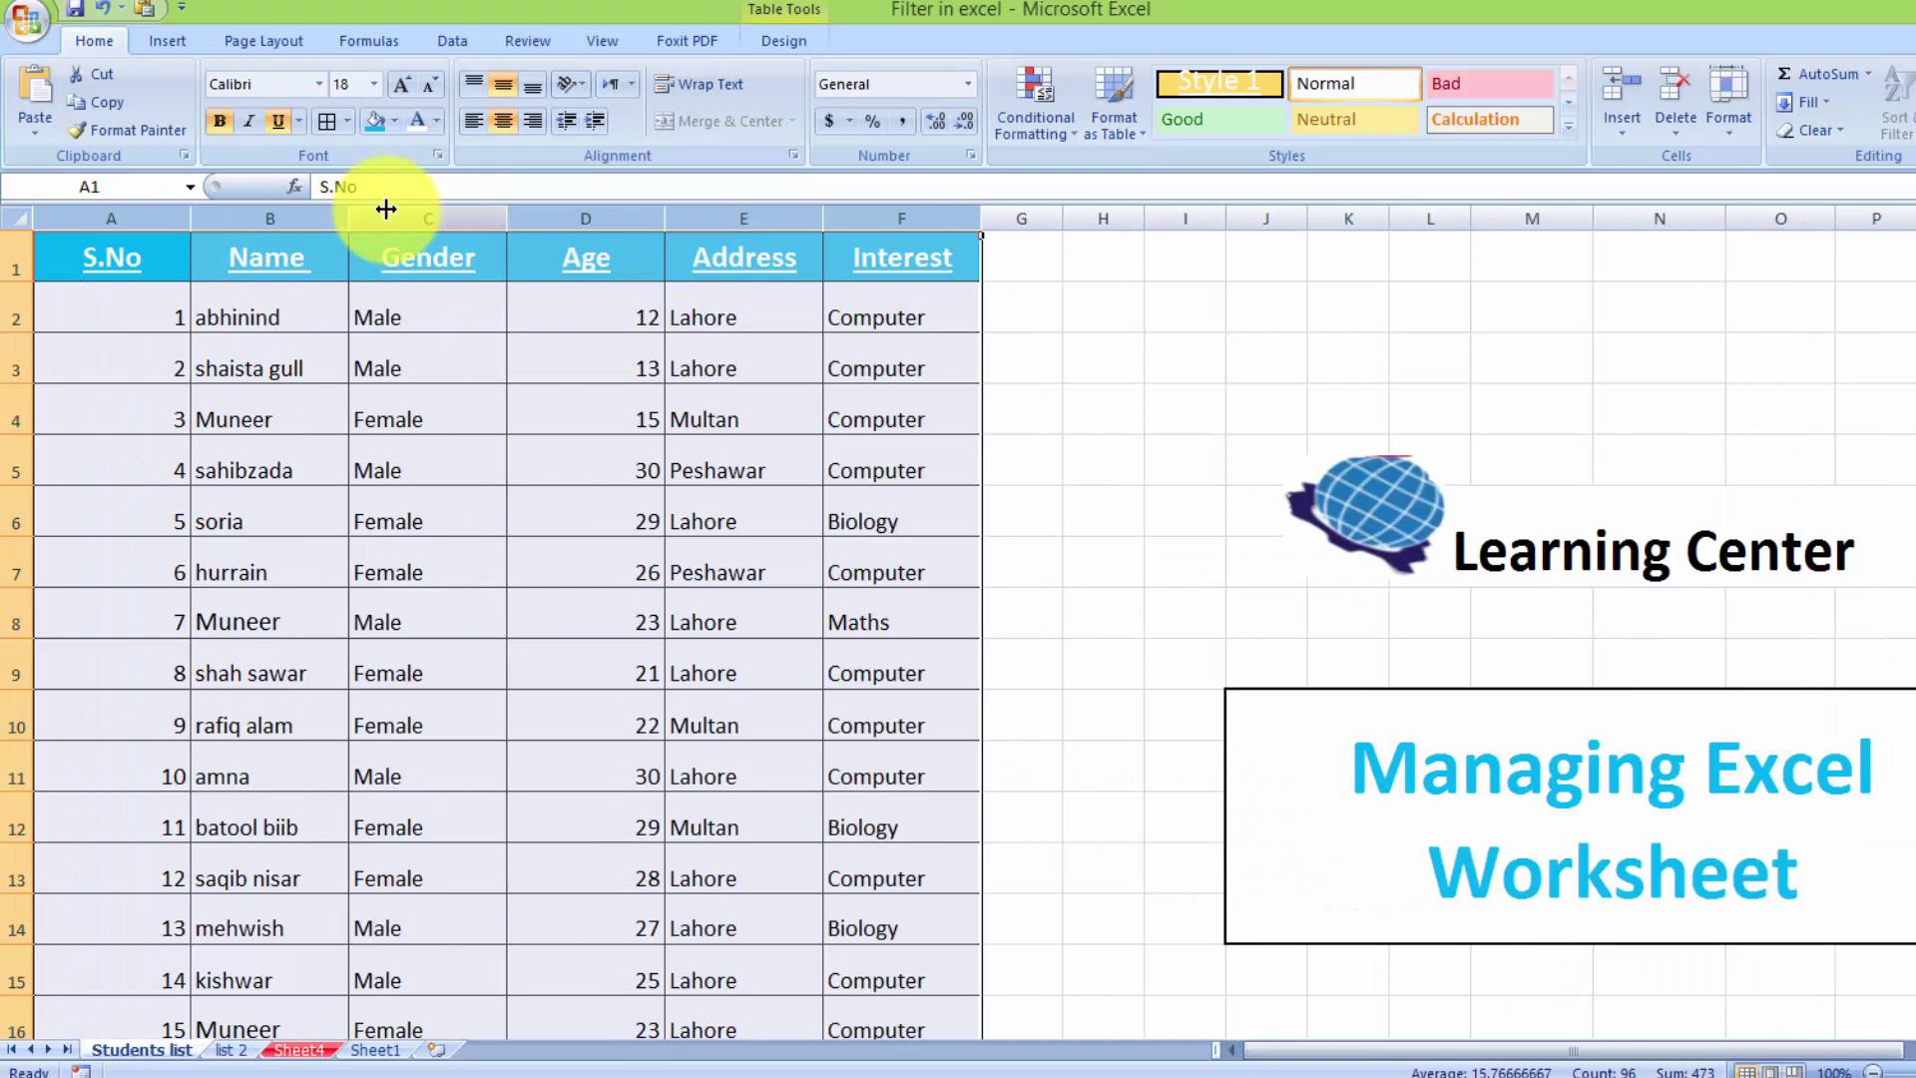
click(1724, 145)
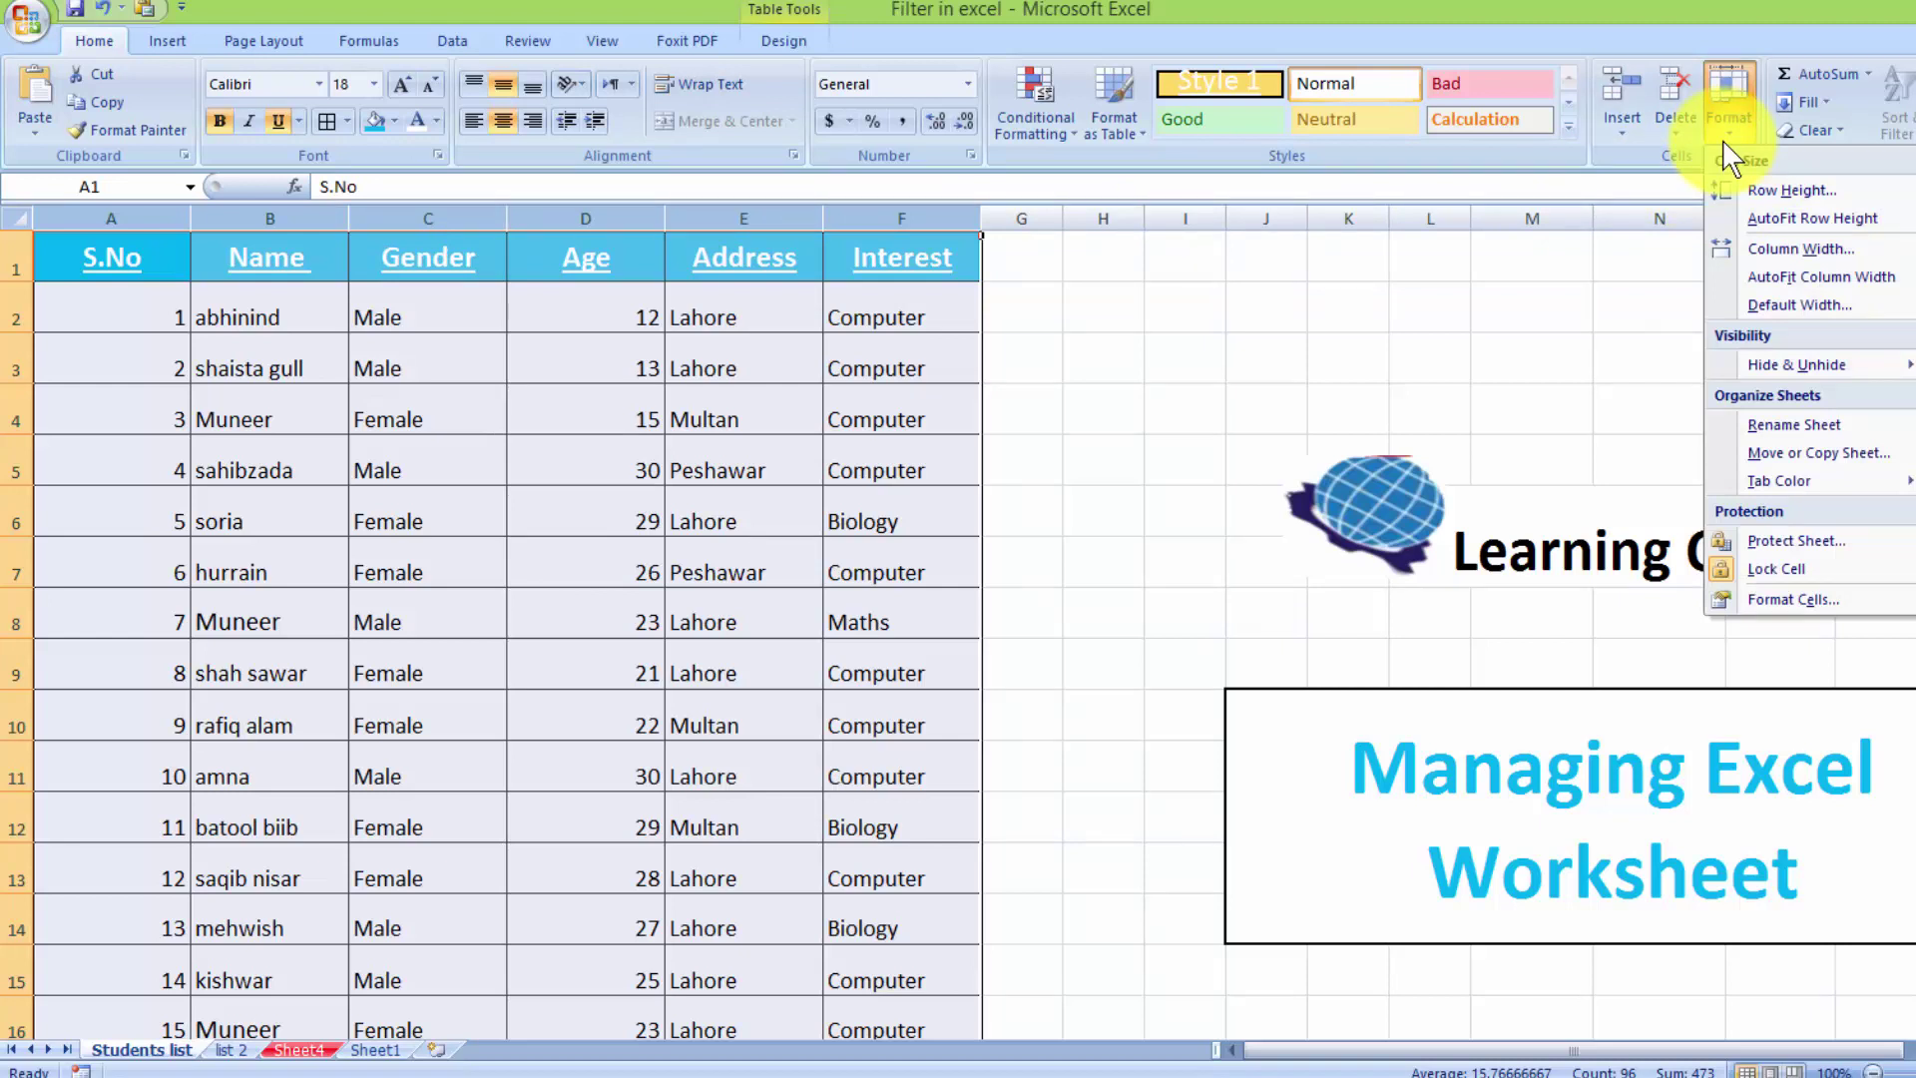
mouse_move(1796, 365)
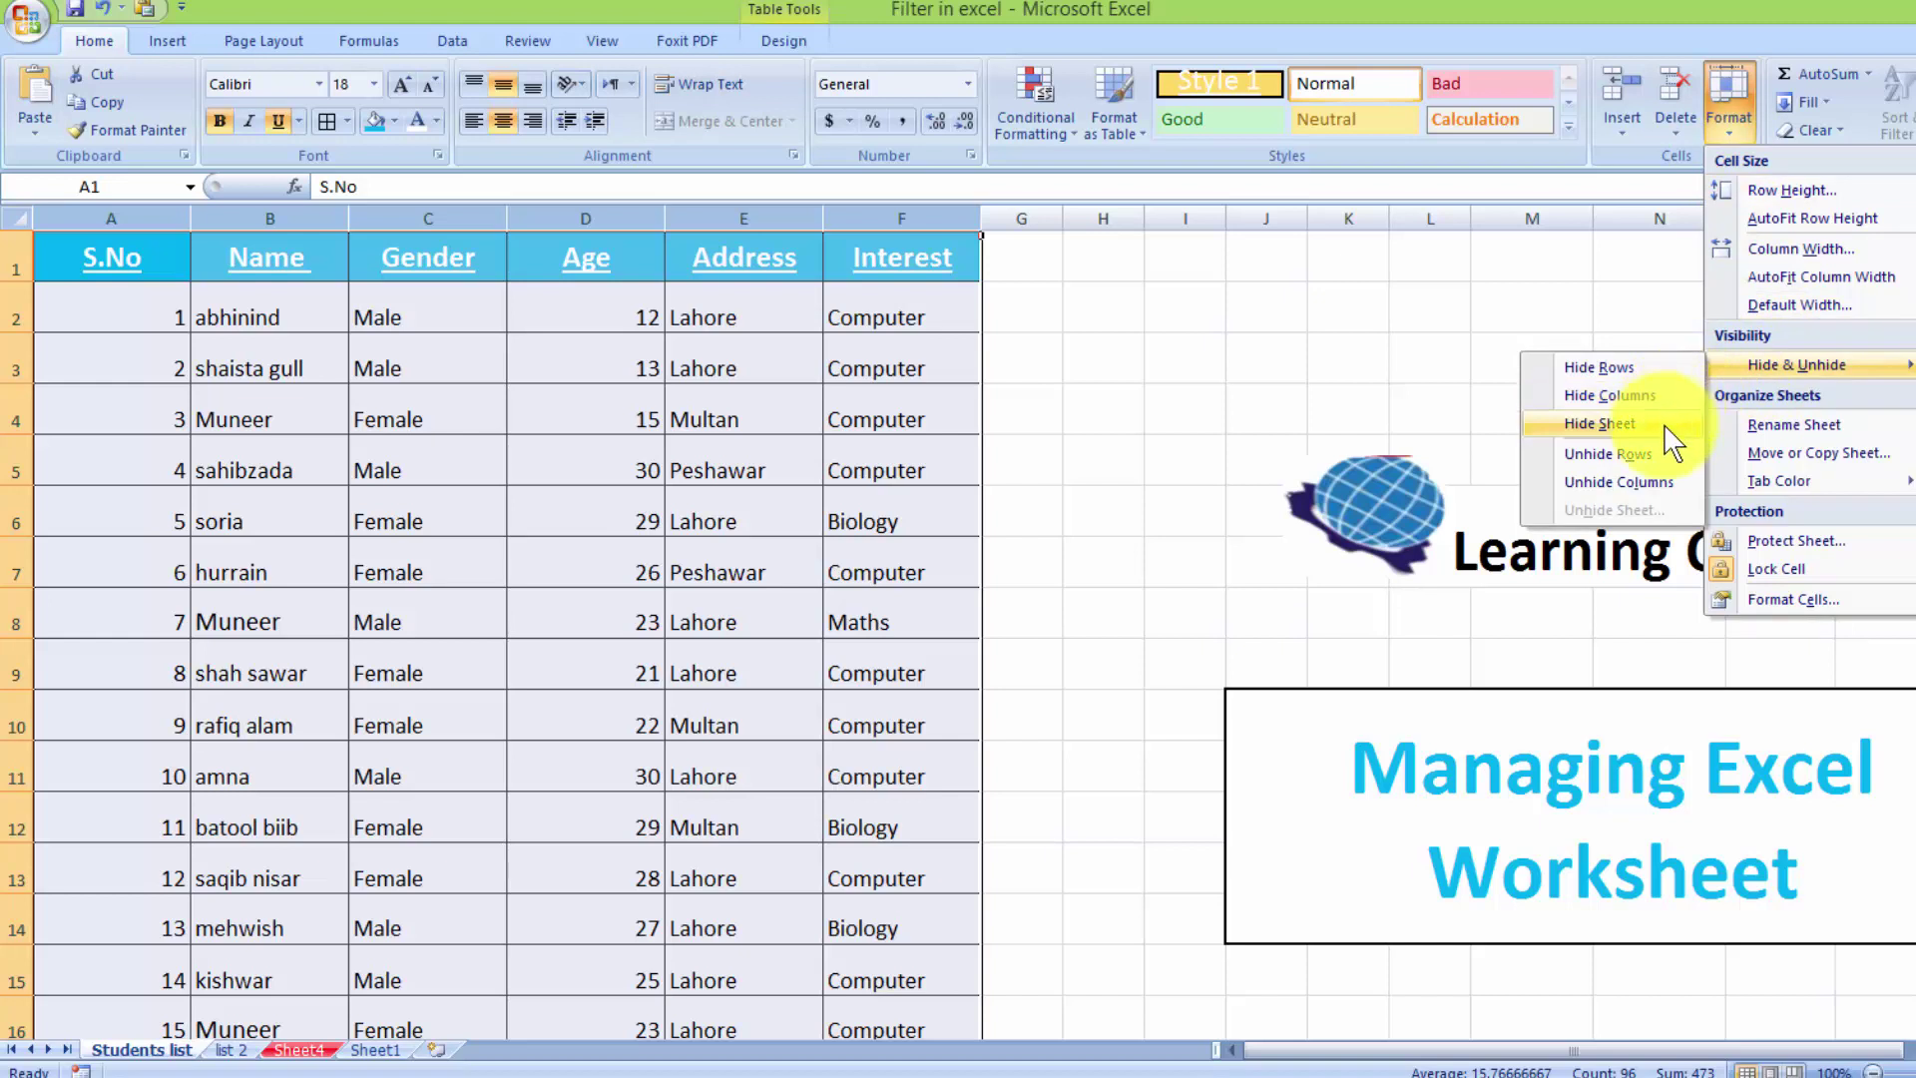
Step: Start renaming the Students list sheet tab through its right-click Rename option
click(1794, 425)
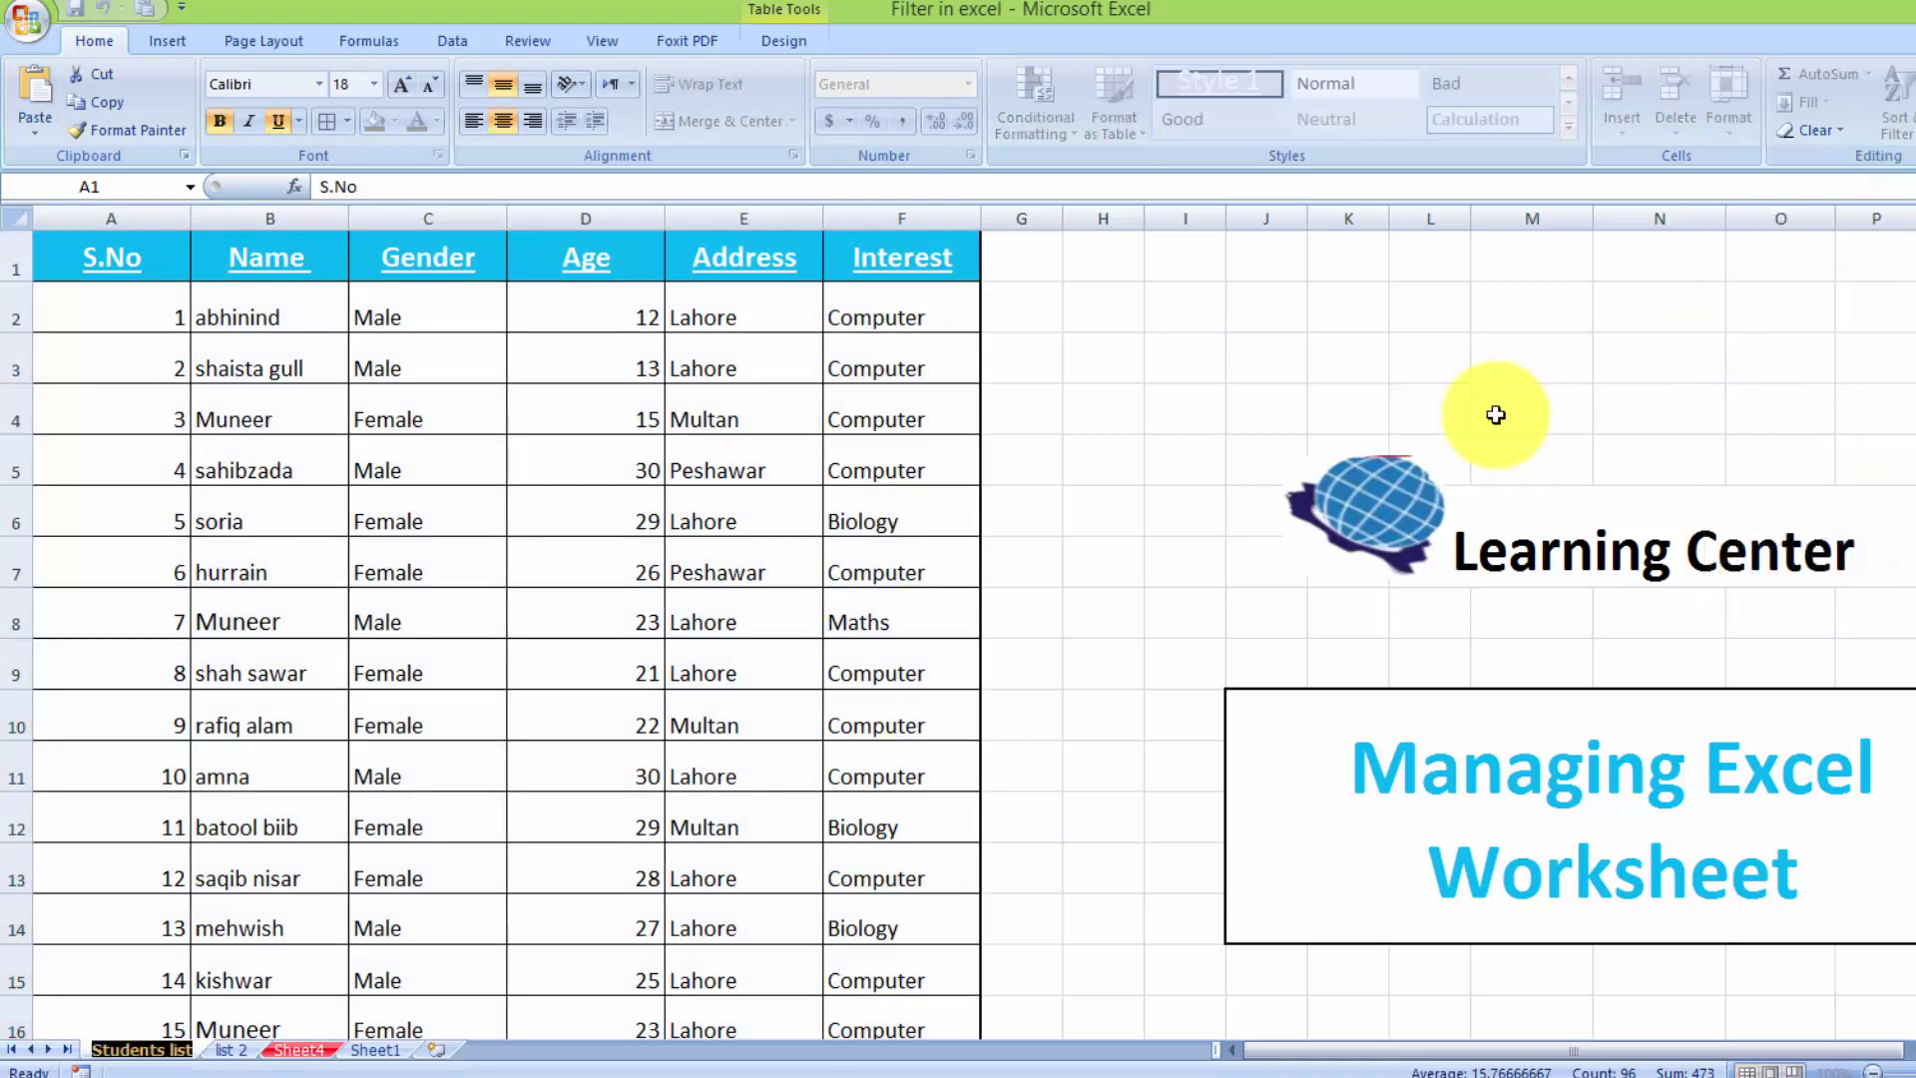
click(132, 1050)
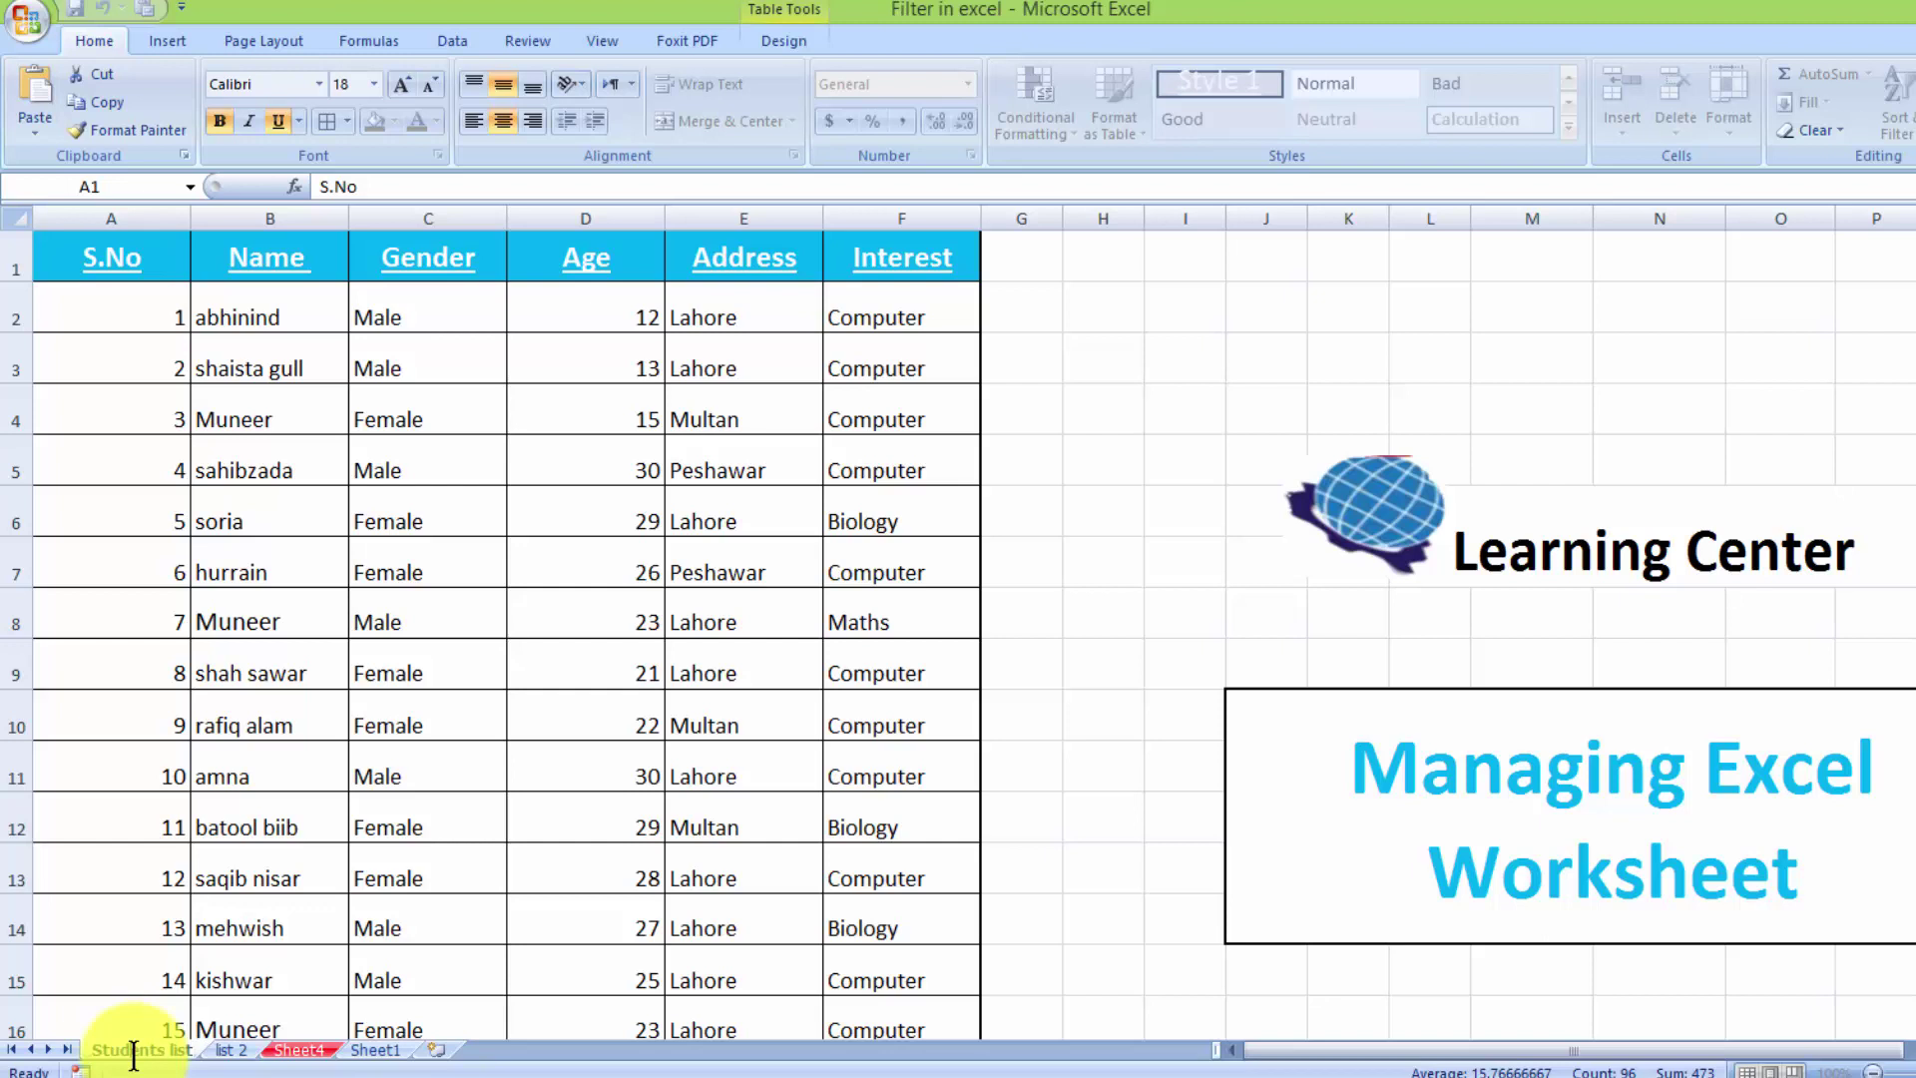
click(828, 629)
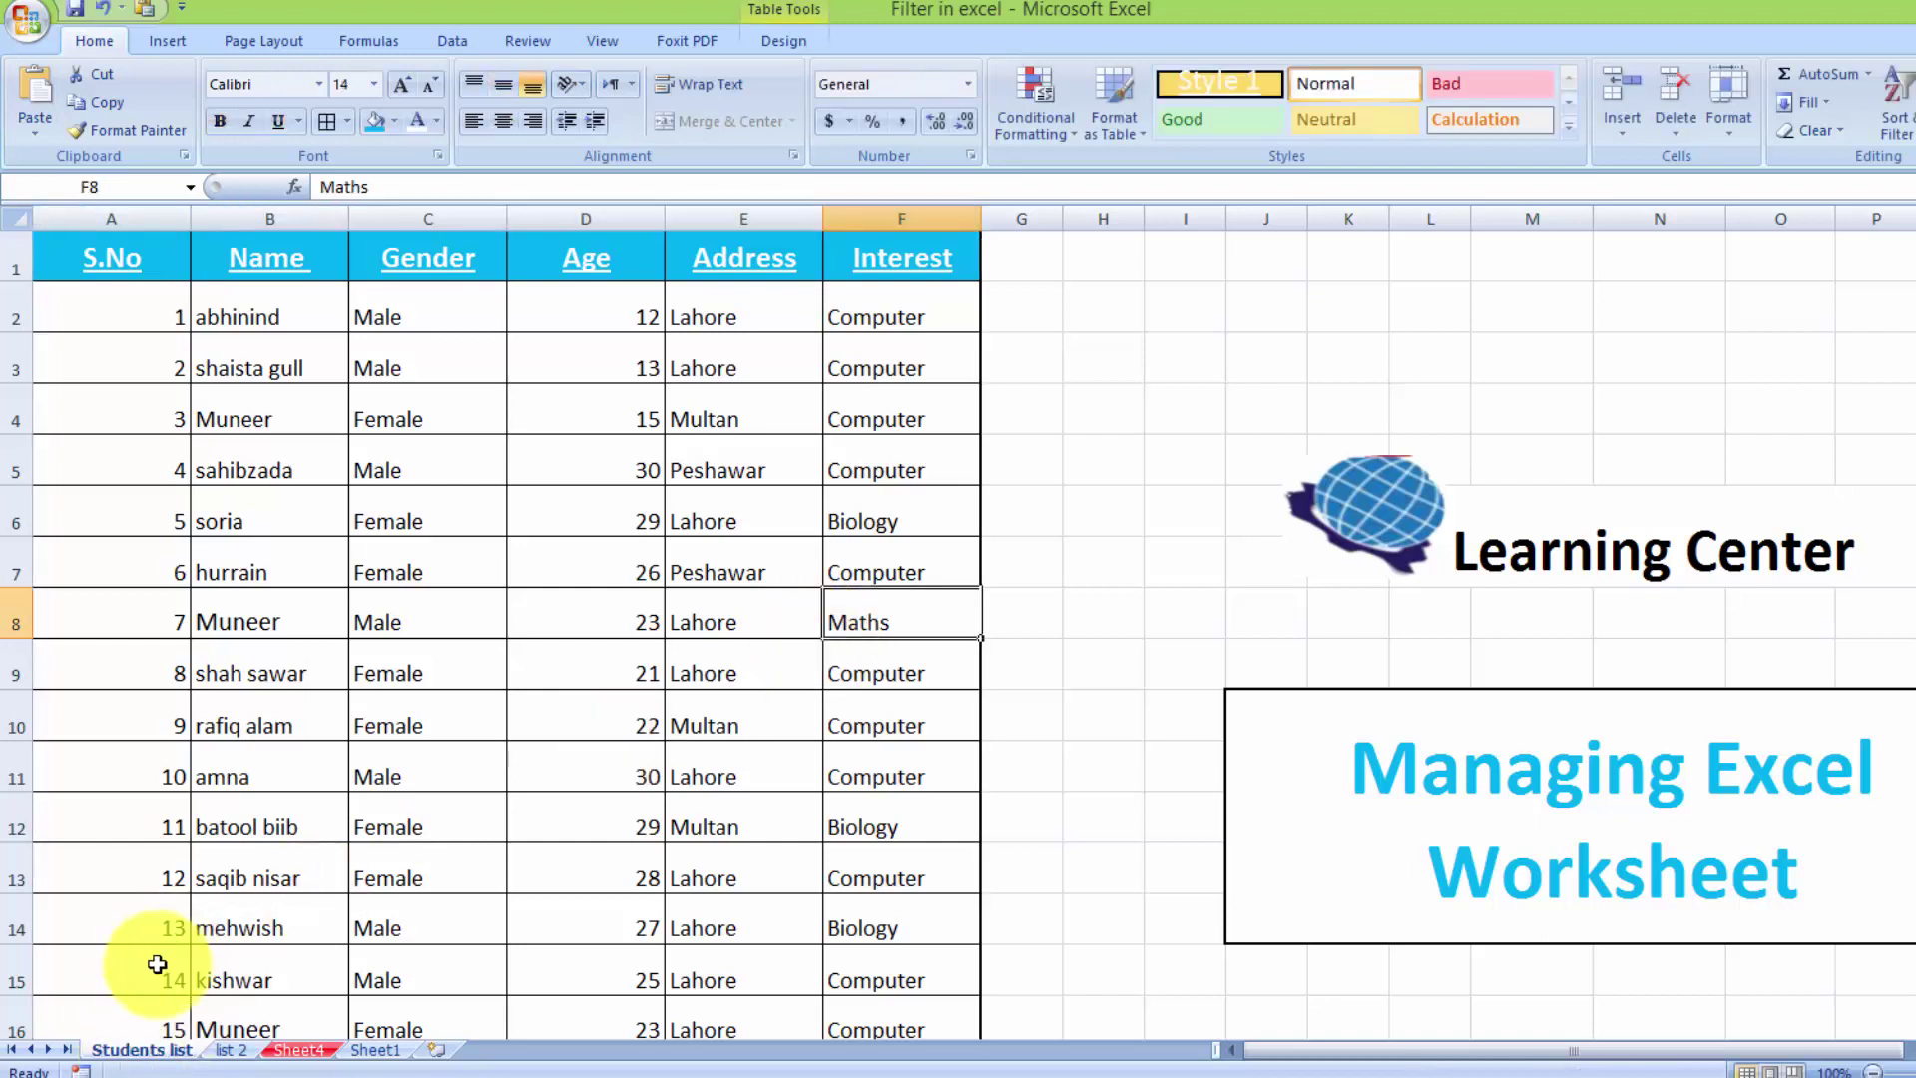
right_click(137, 1056)
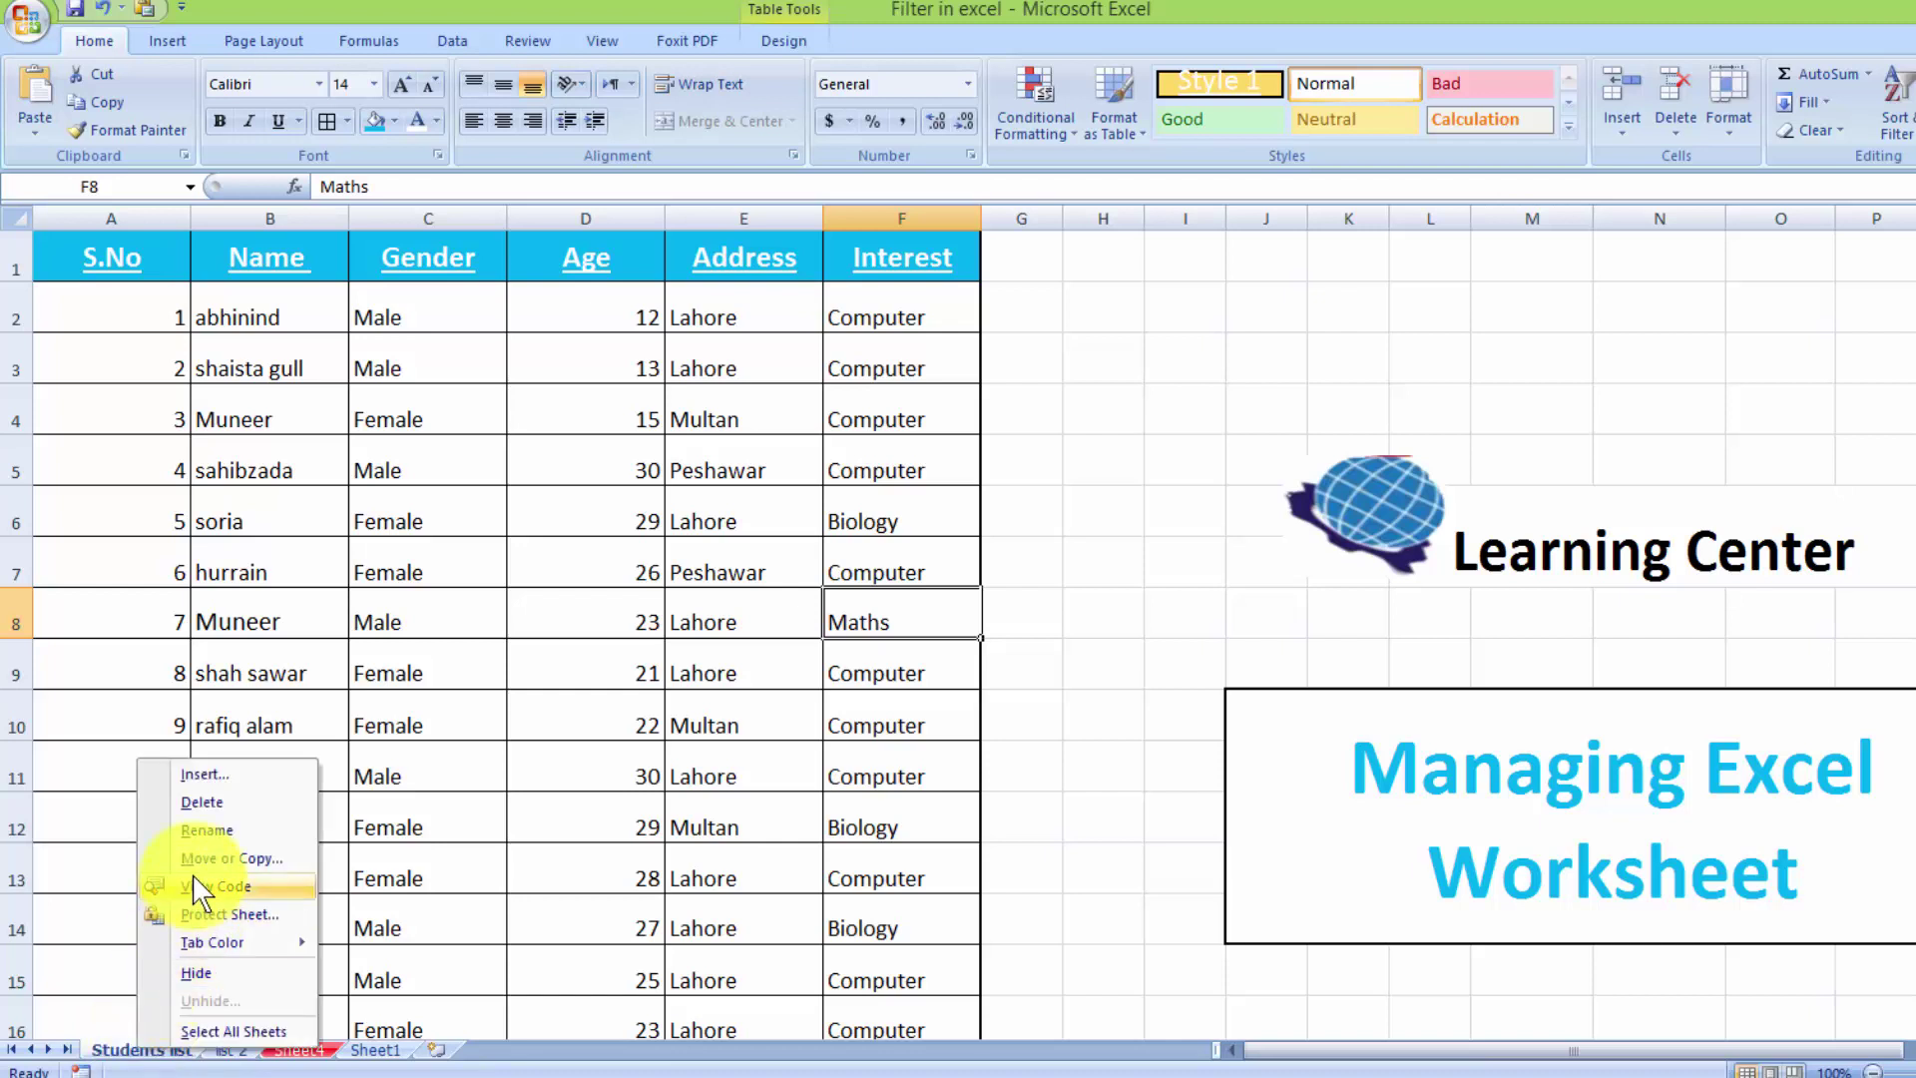
click(200, 860)
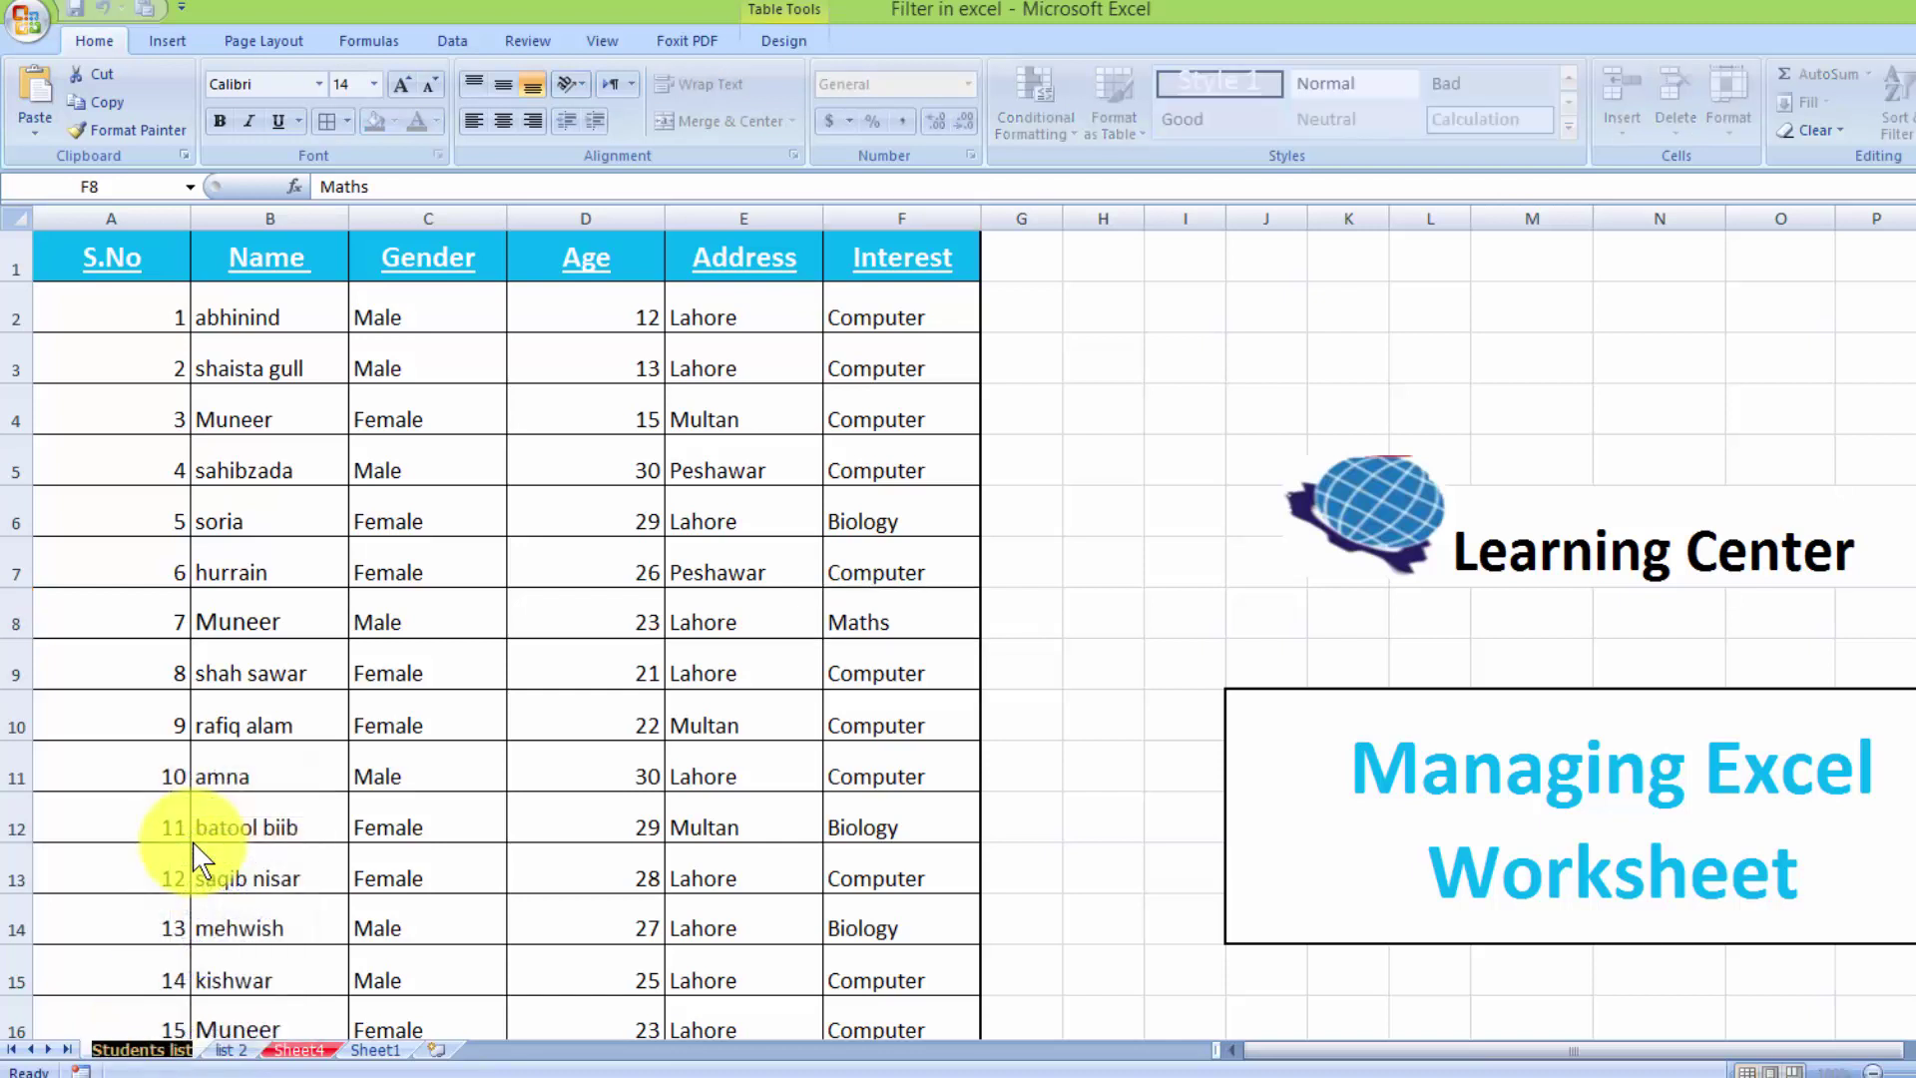
Step: Name the sheet 'students' and protect it with a confirmed password so cells are read-only
text(stu)
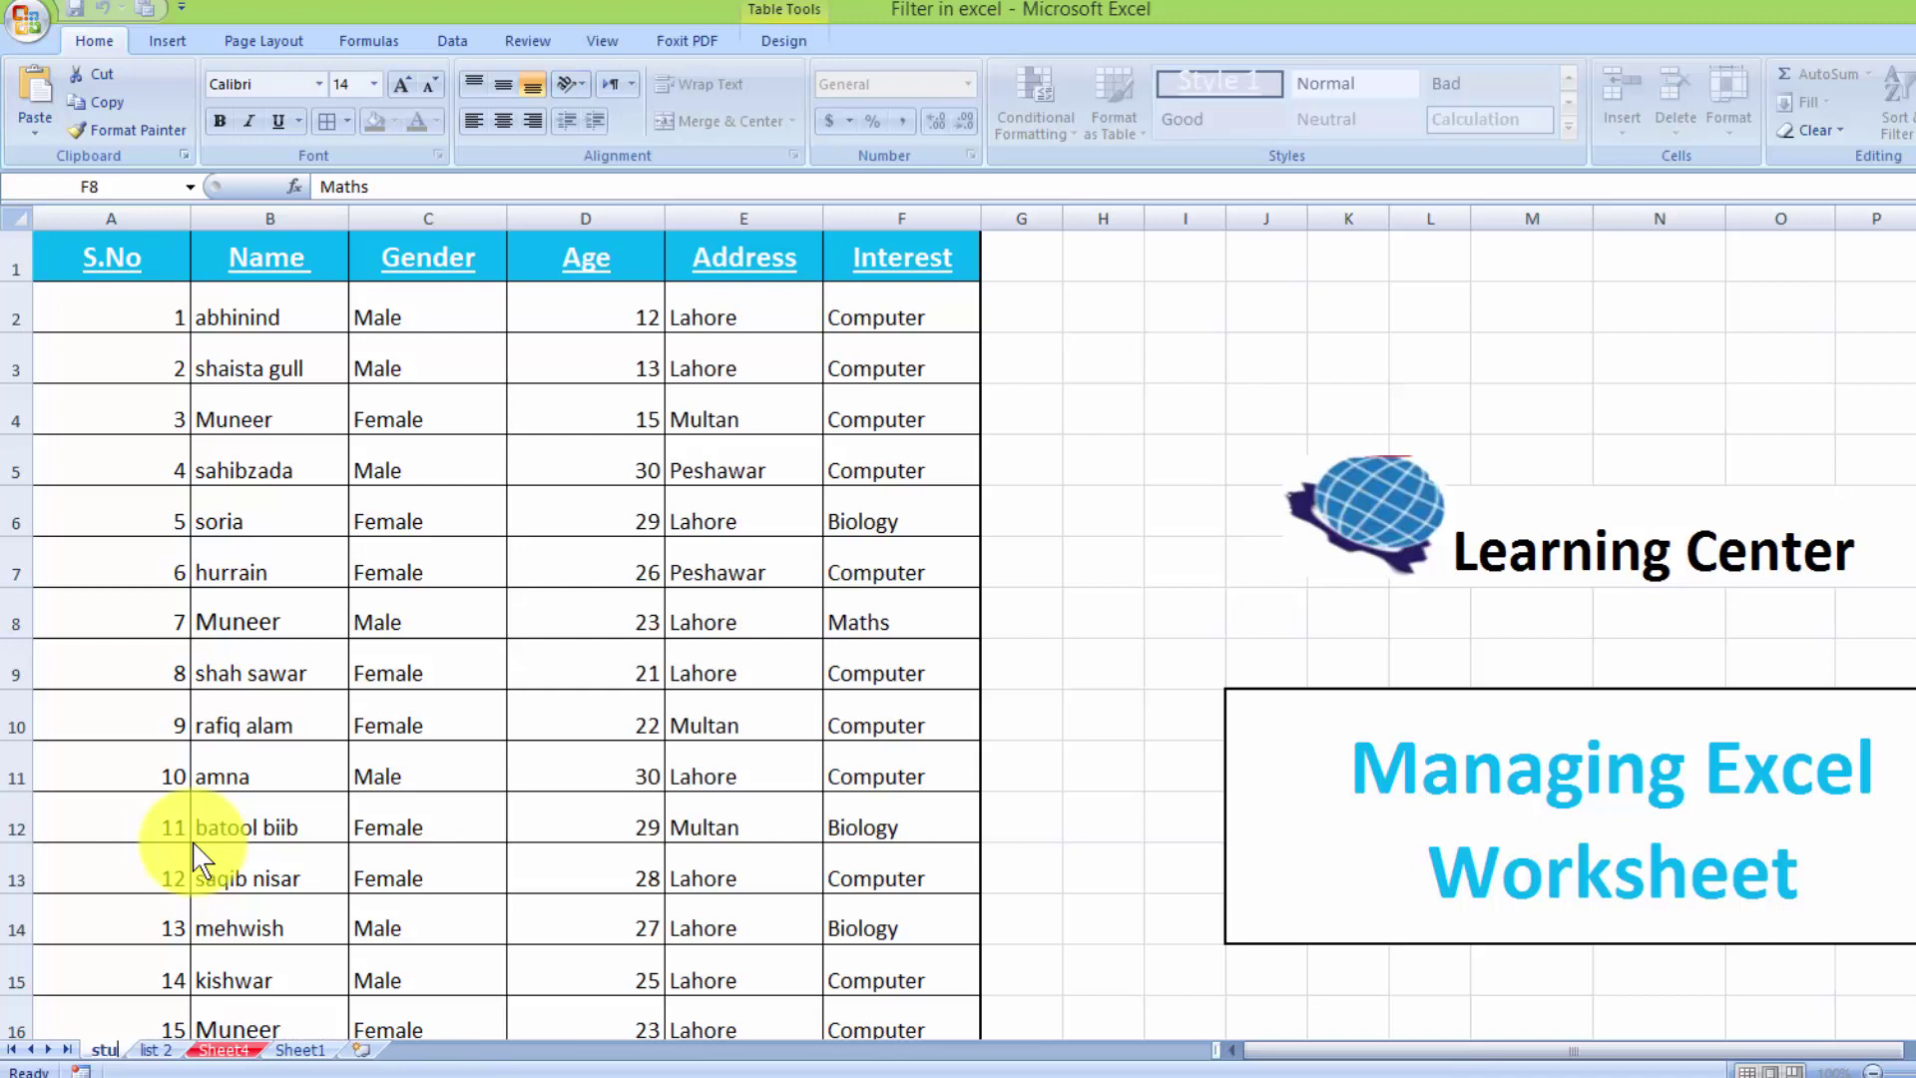
text(dents)
click(194, 836)
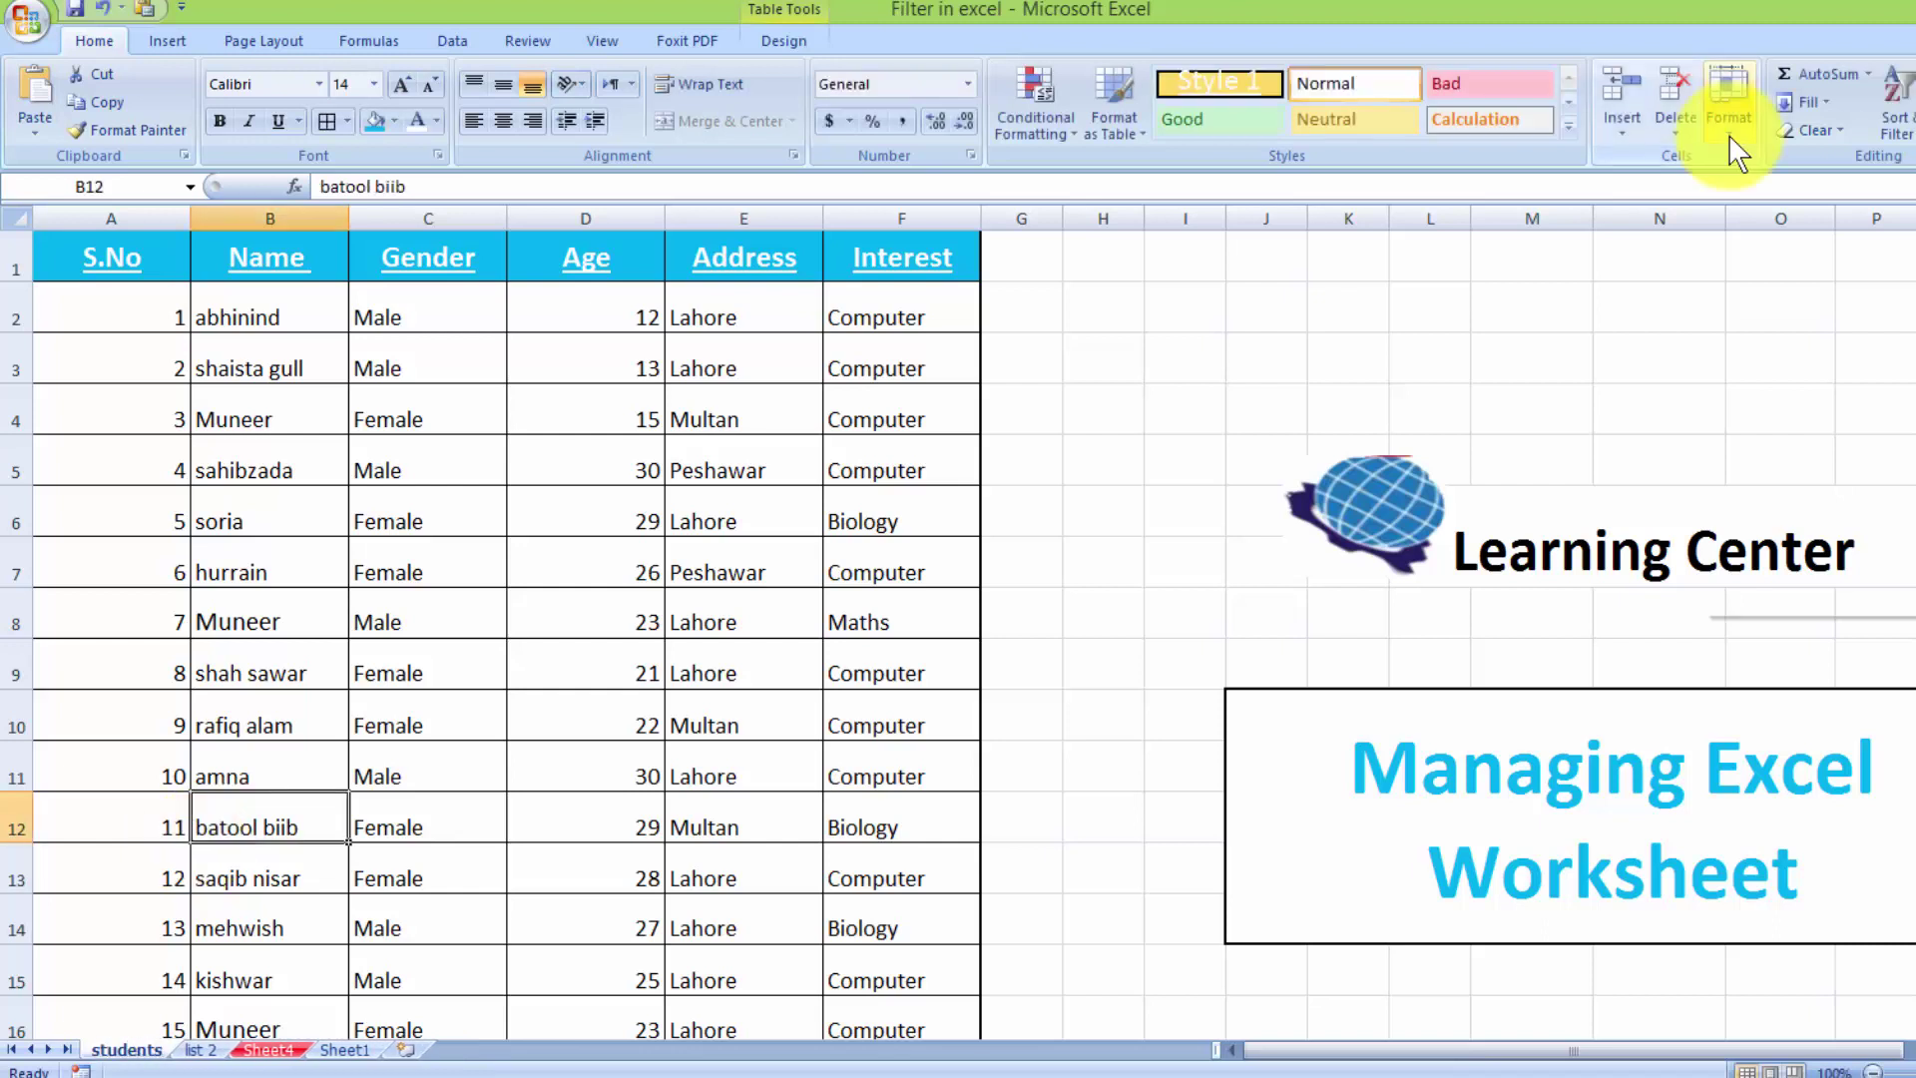
click(1728, 117)
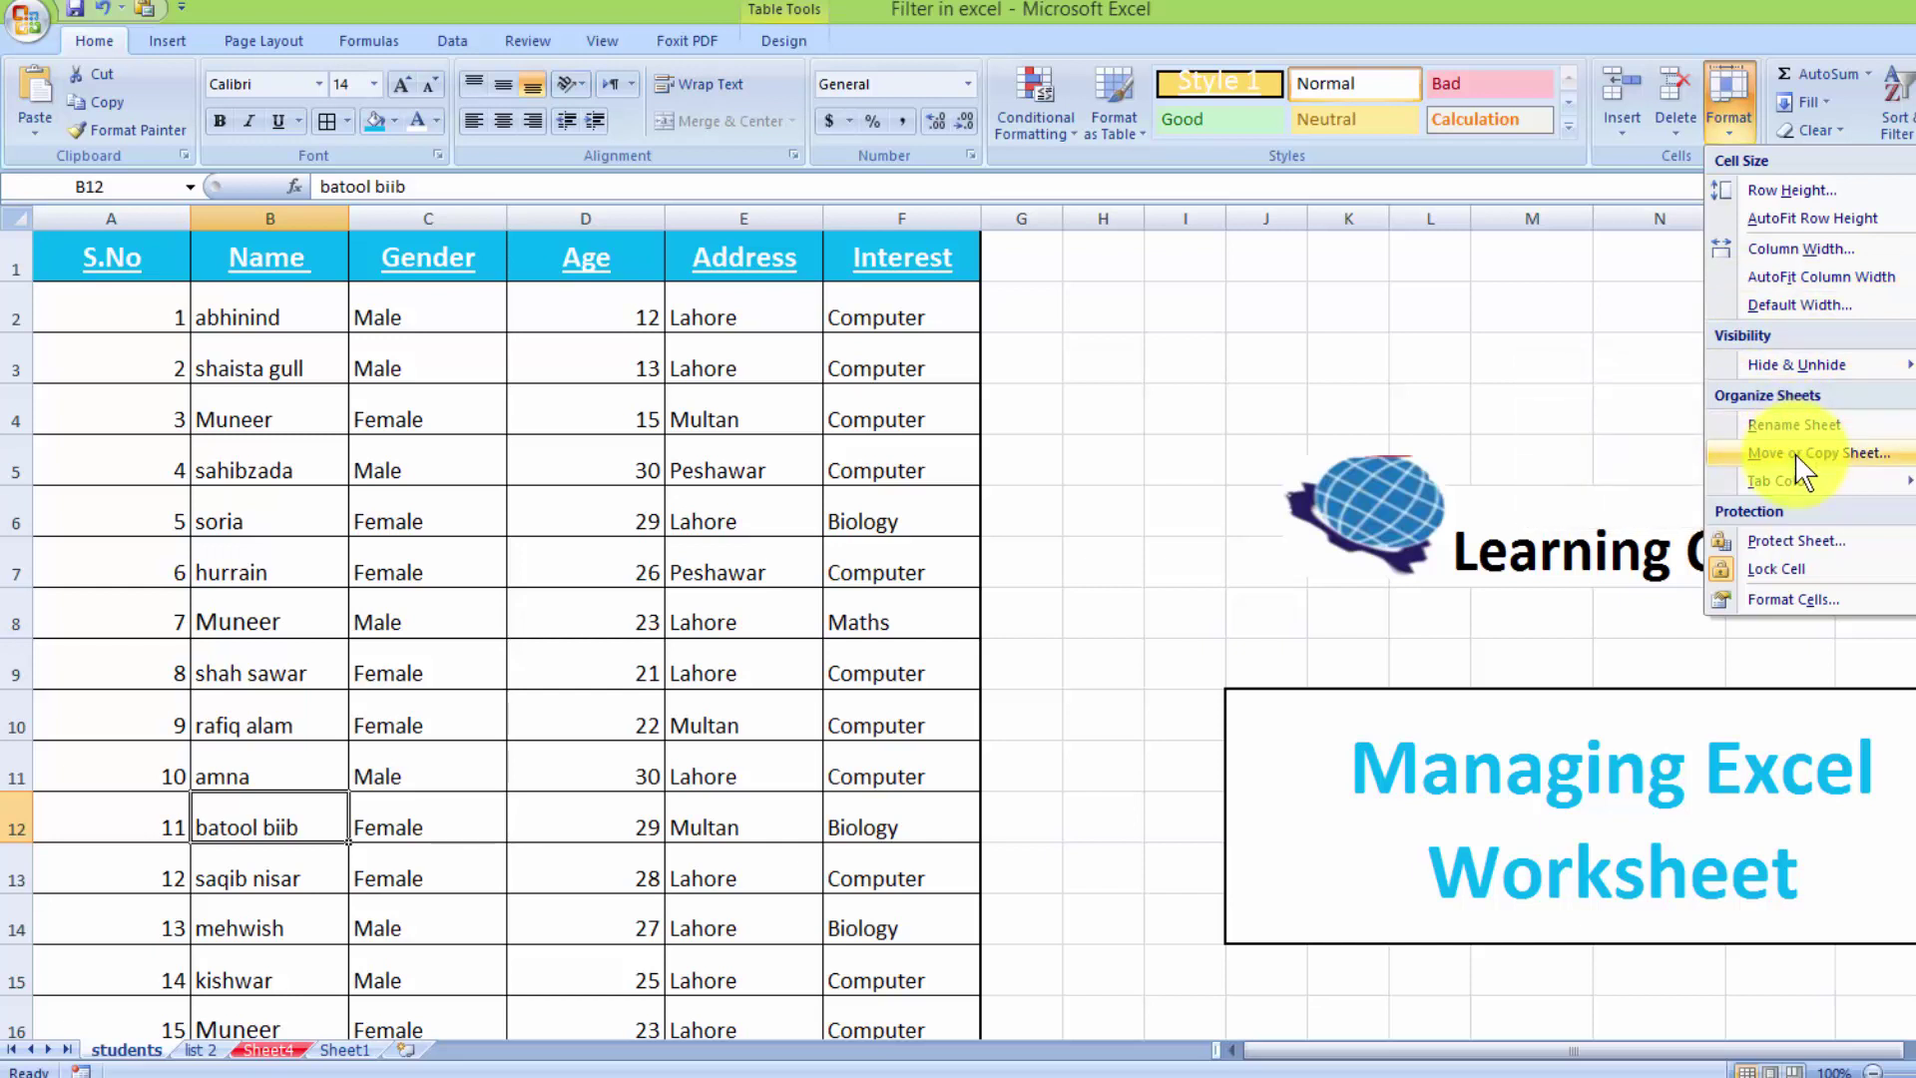
mouse_move(1781, 481)
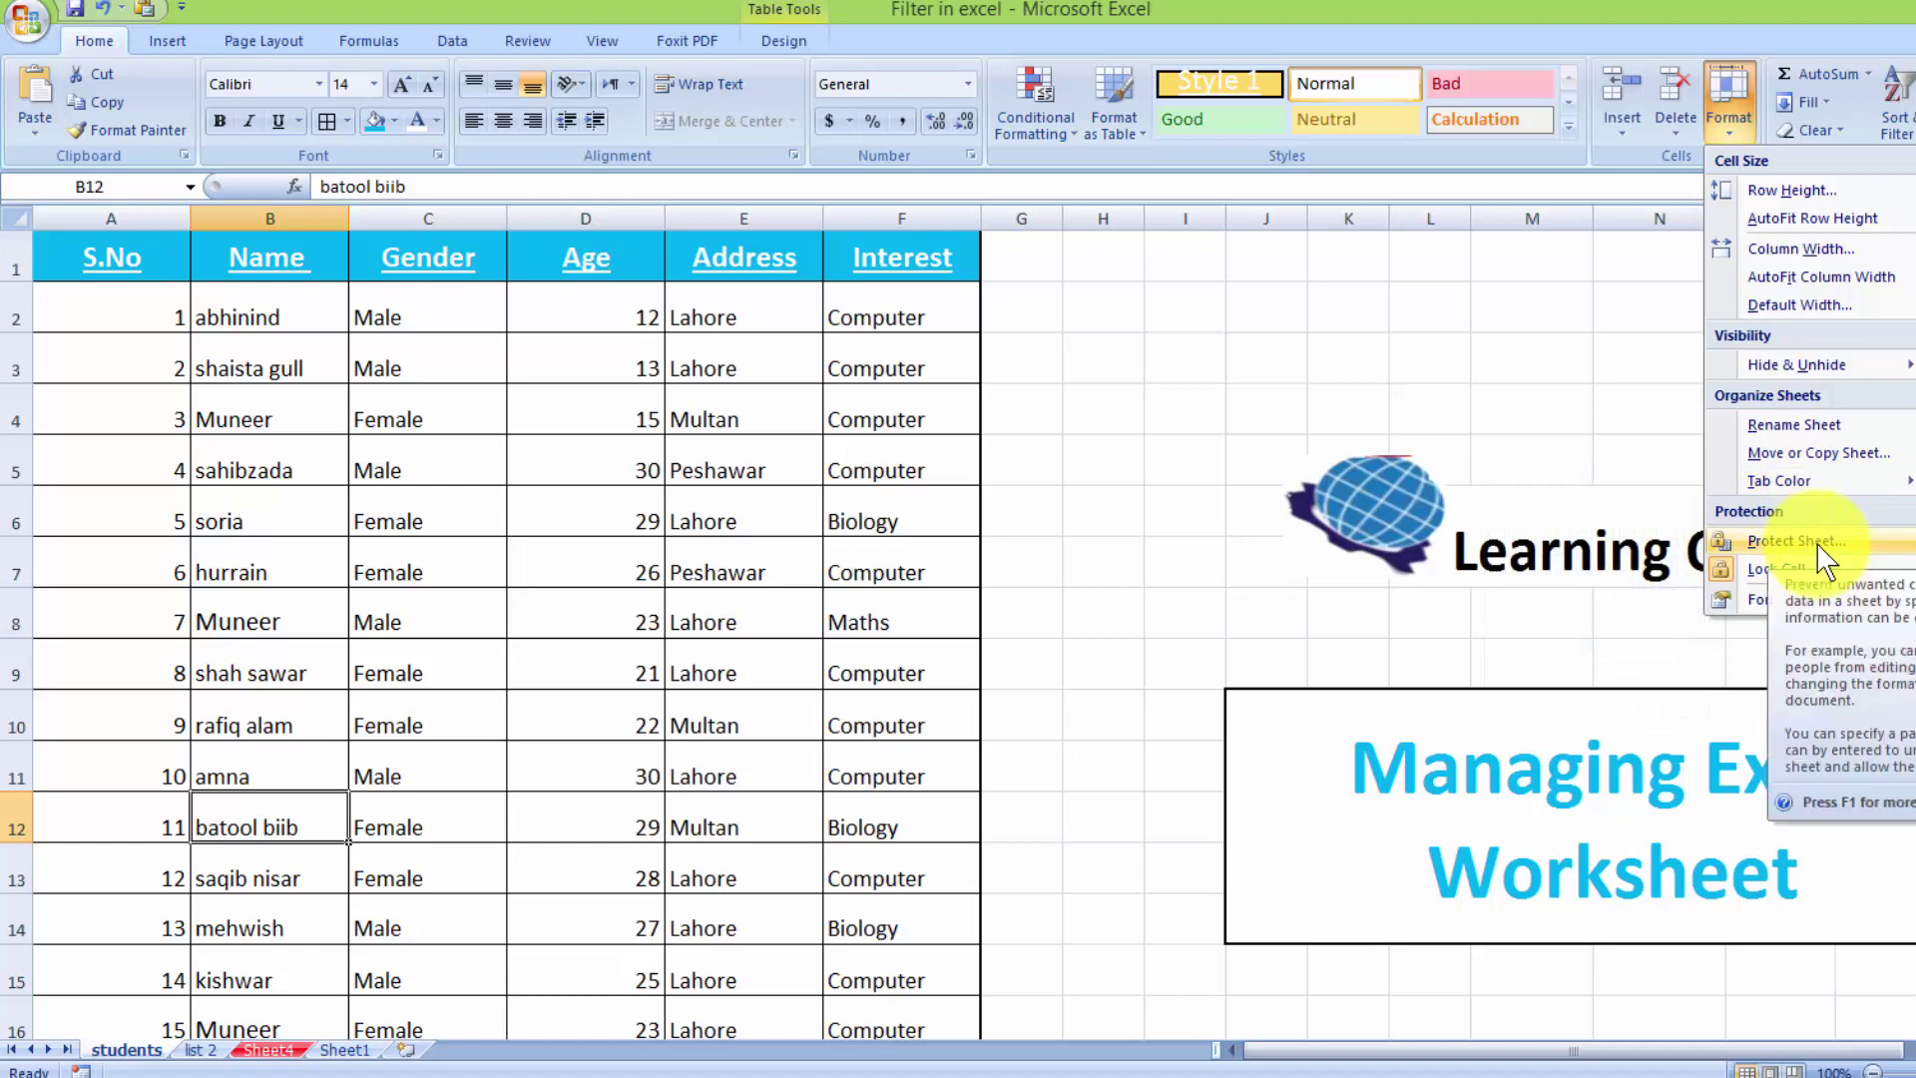
click(1818, 549)
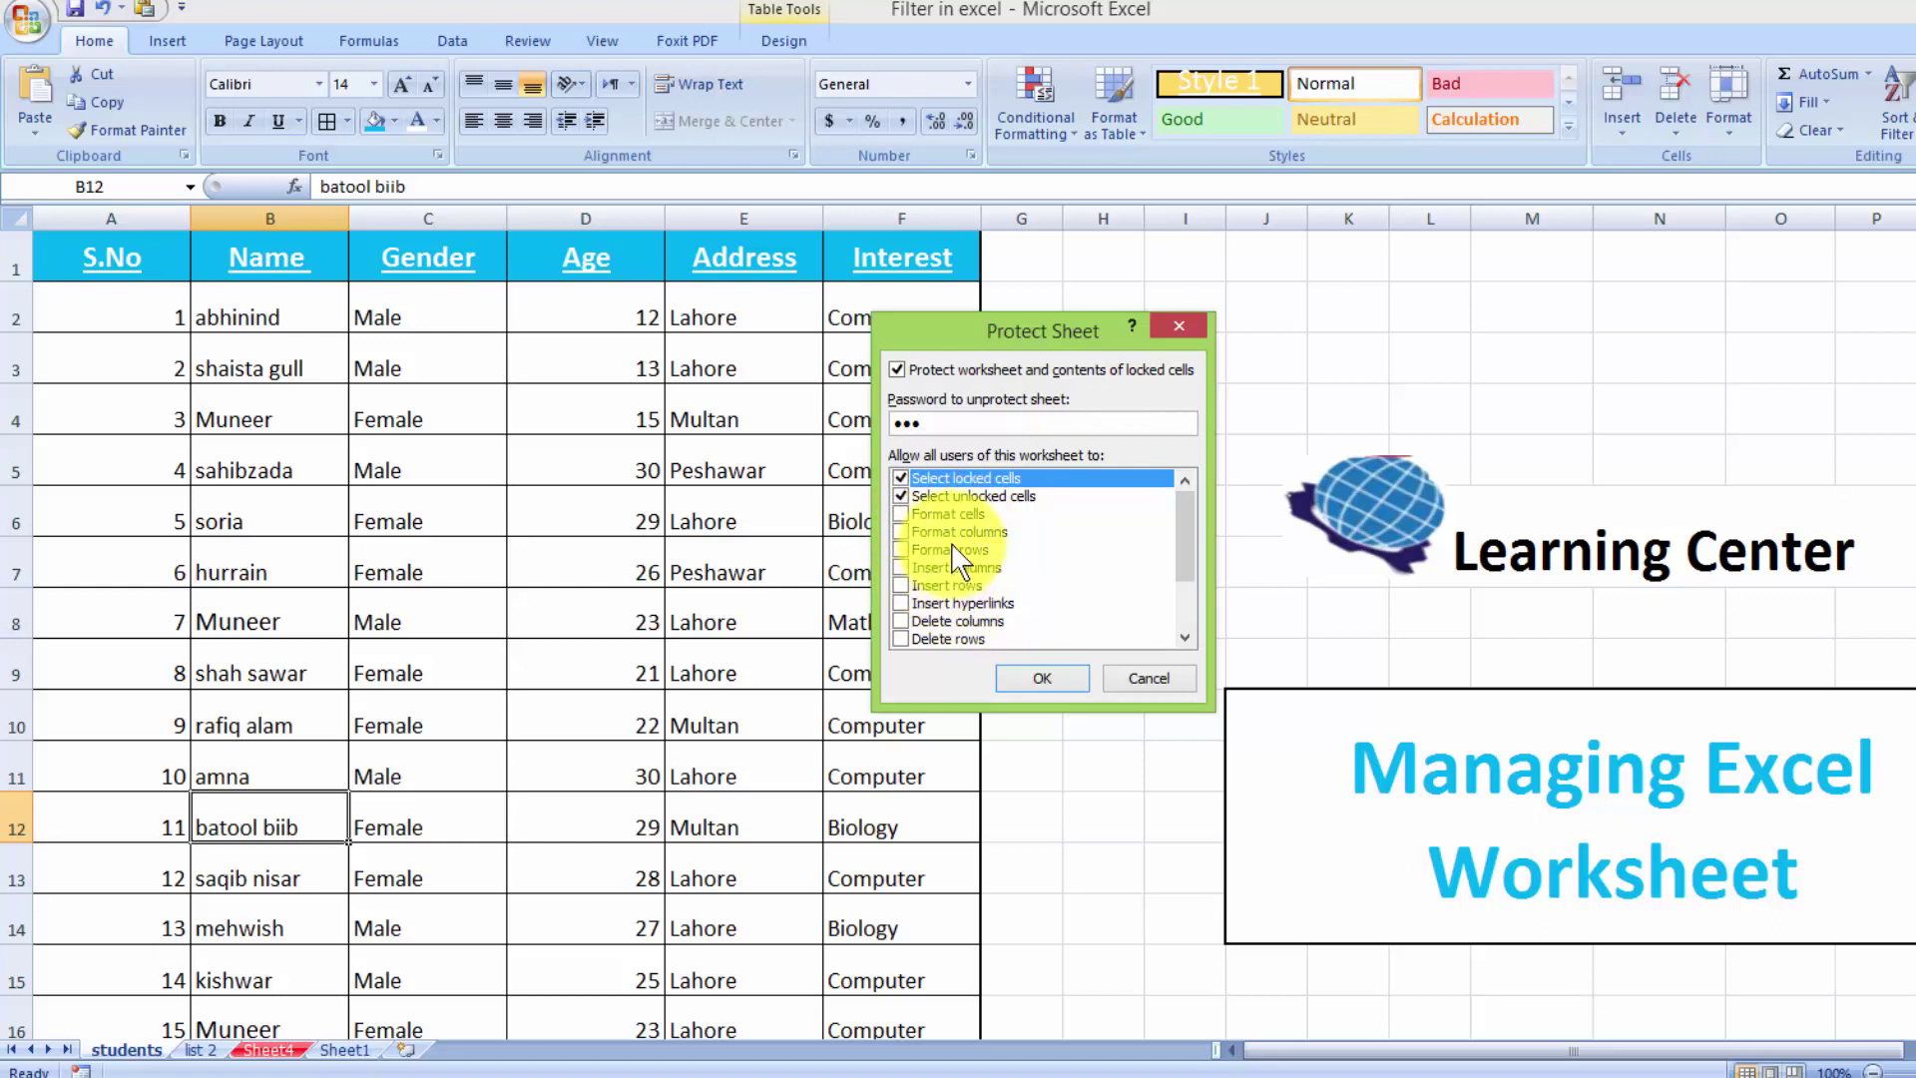
click(1053, 684)
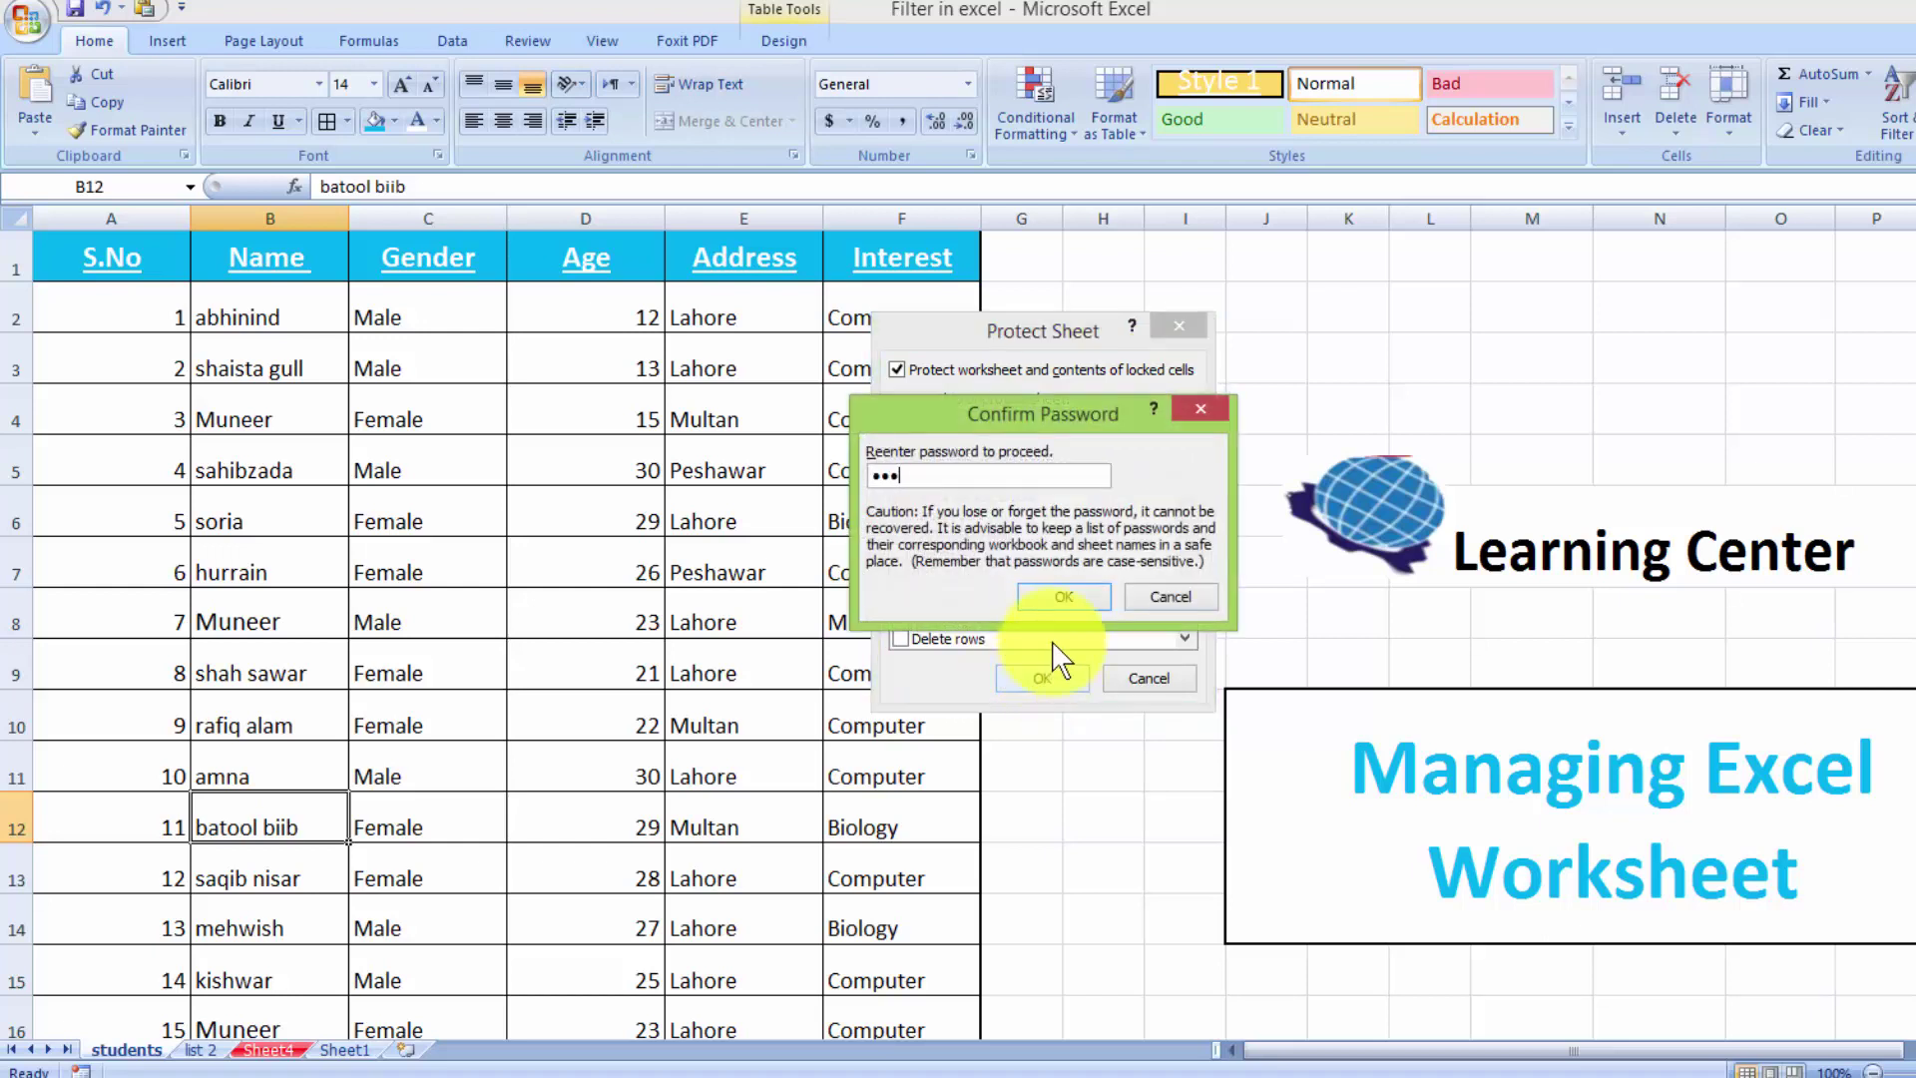
click(1064, 596)
click(792, 459)
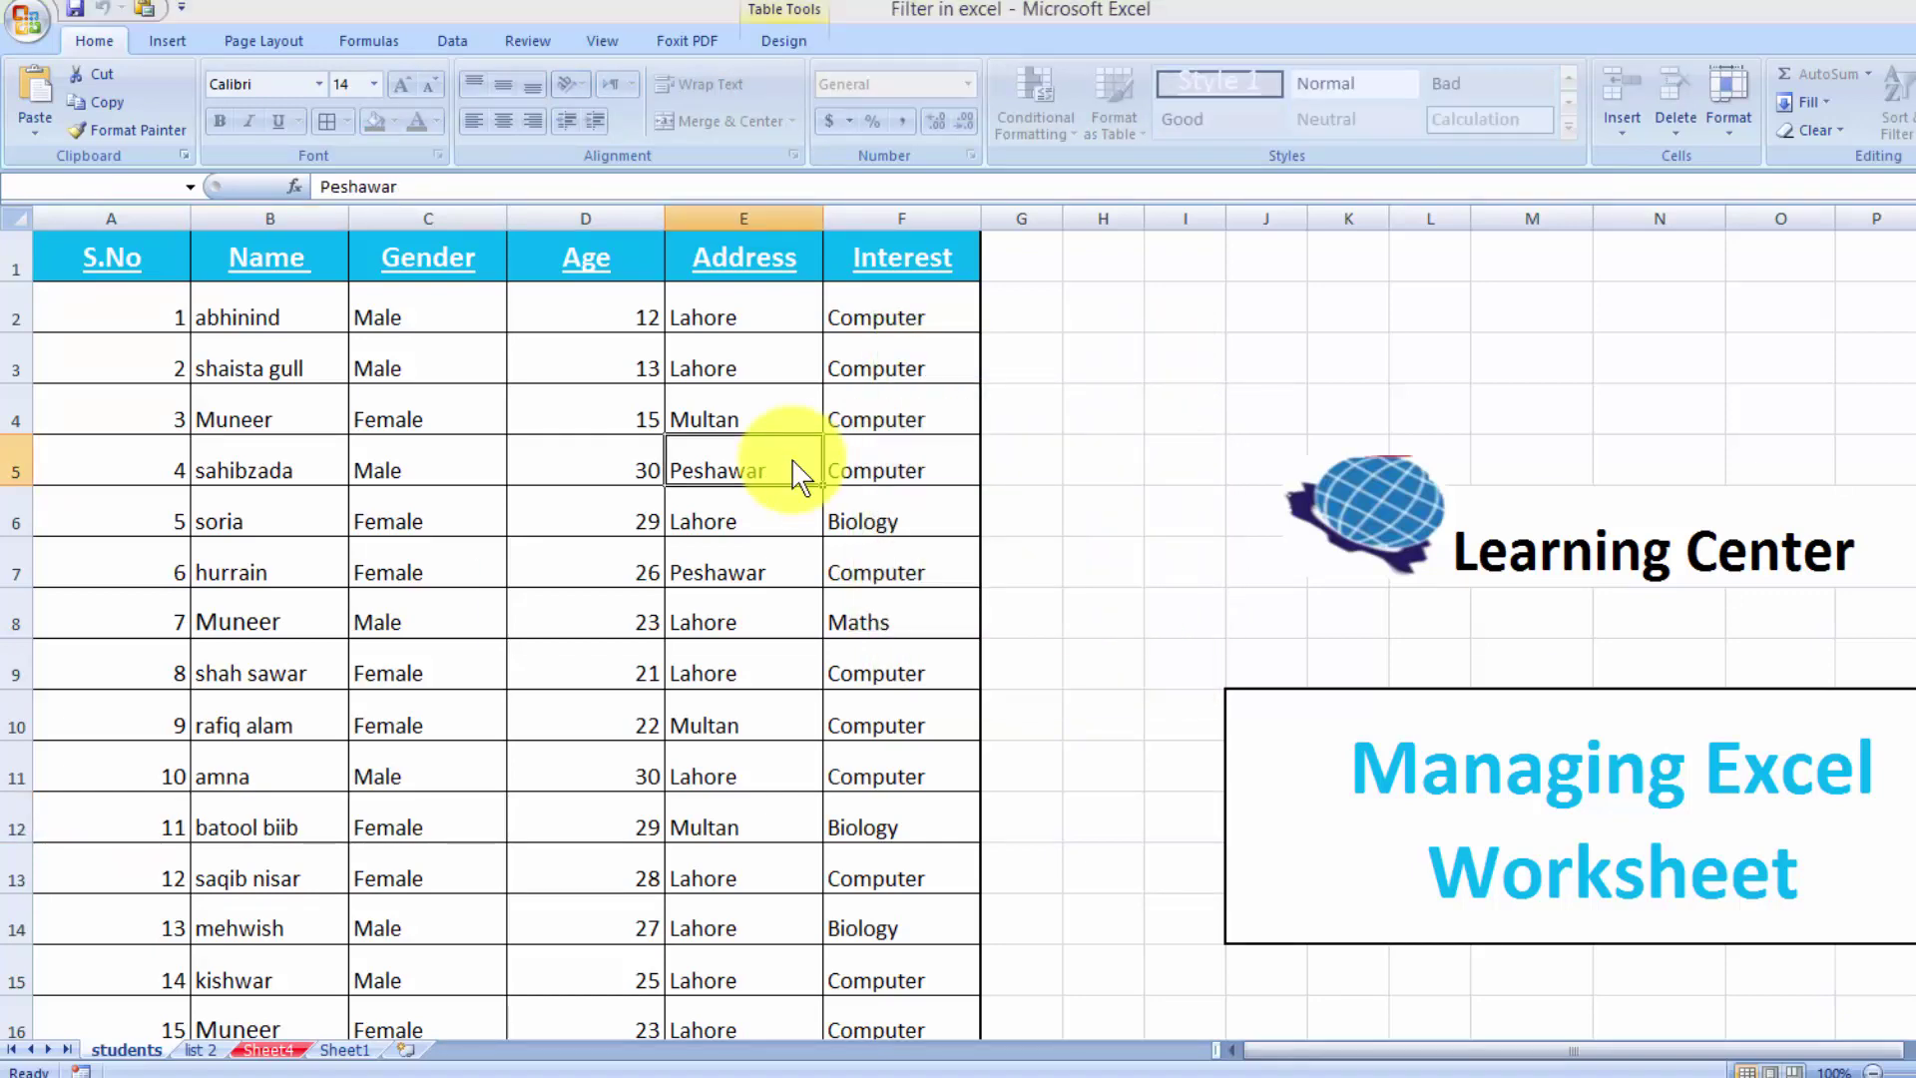
Step: Try editing protected cells E5 and E4, dismissing each read-only warning
double_click(789, 452)
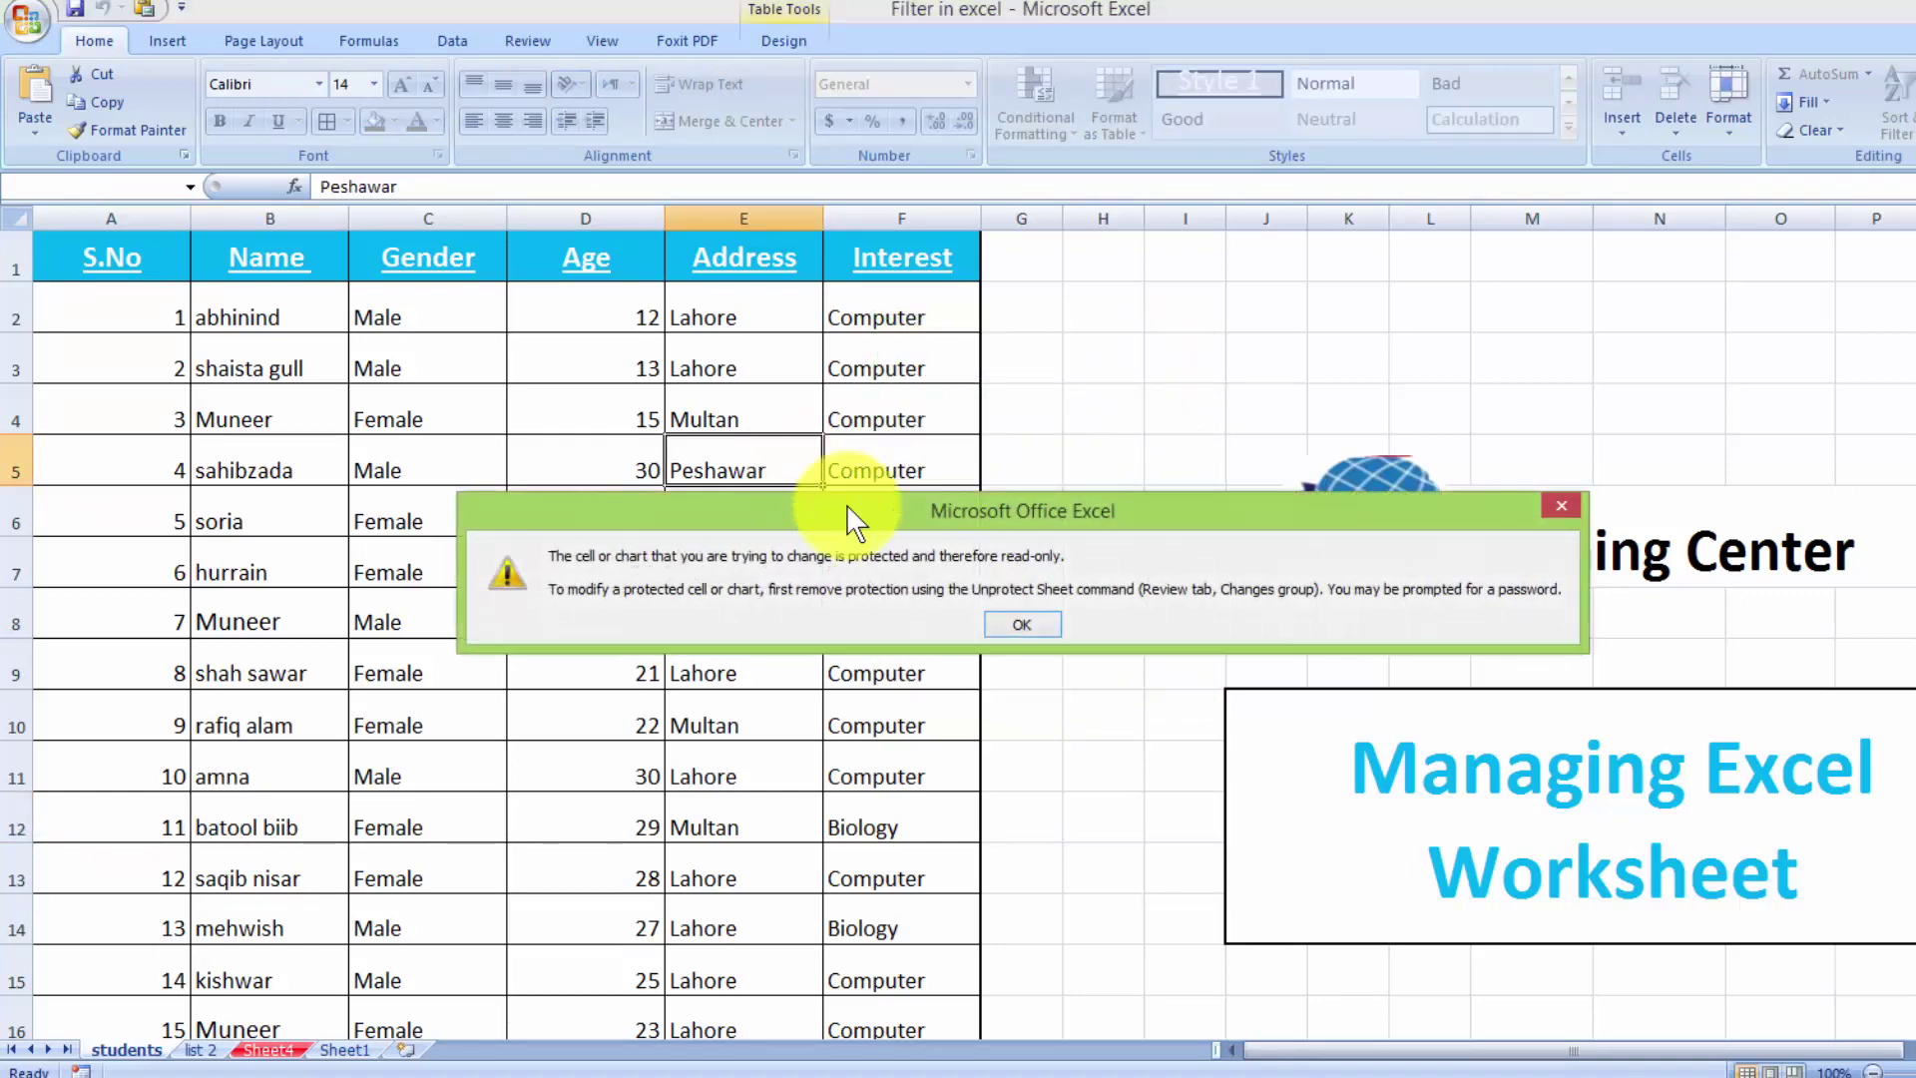
click(1023, 626)
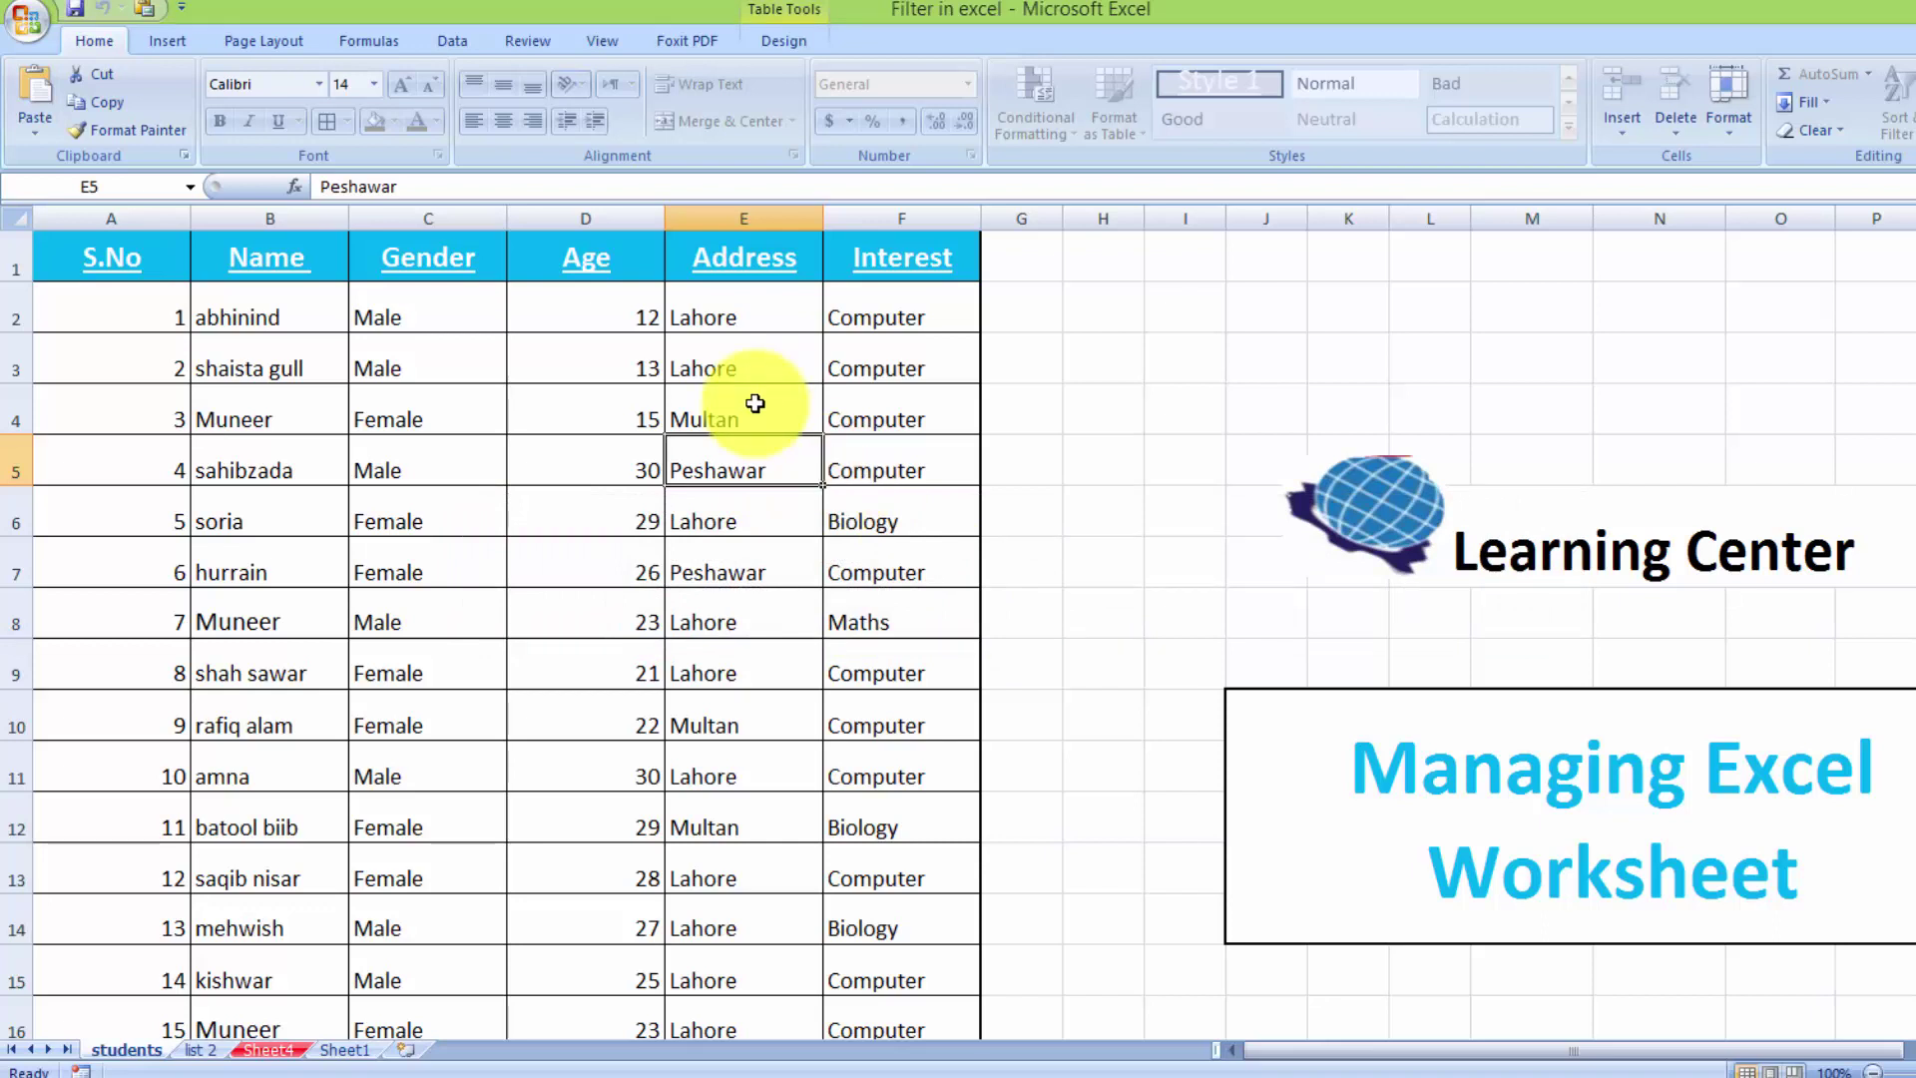
double_click(755, 403)
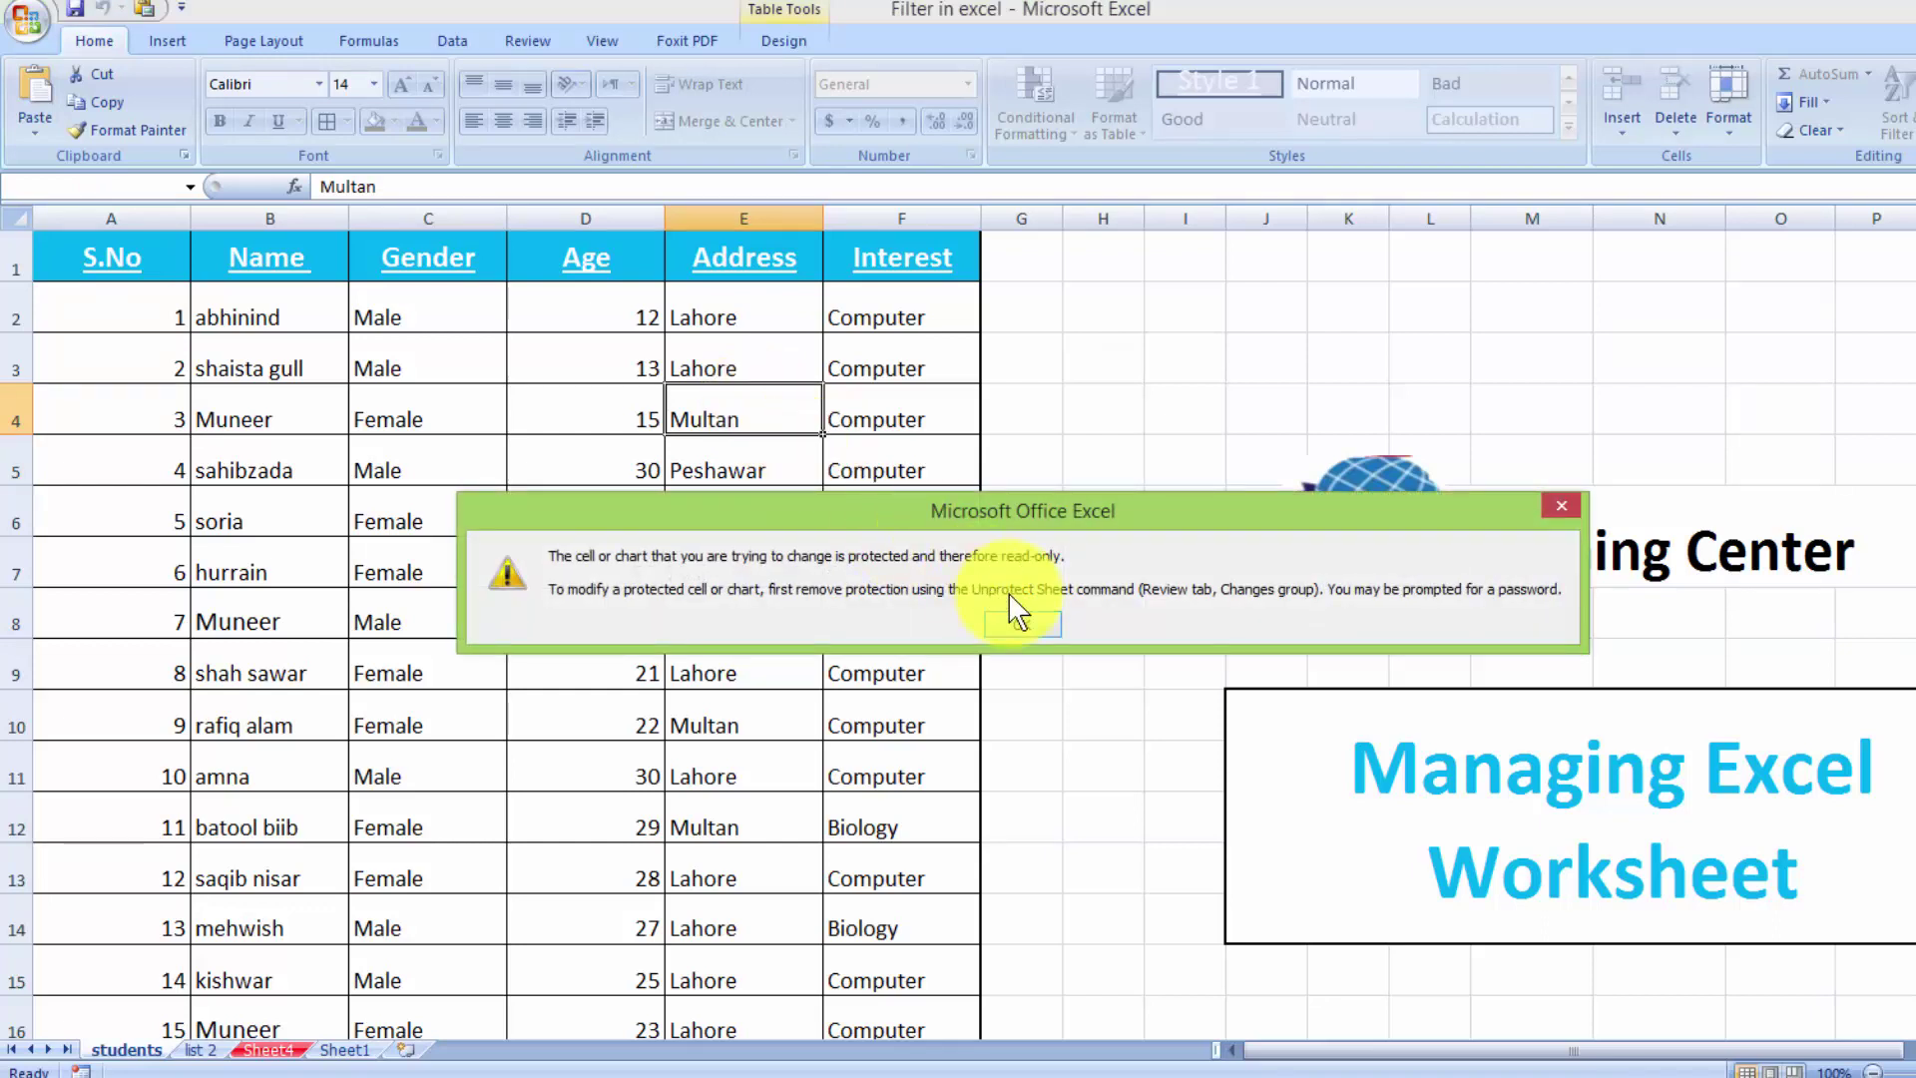
click(1018, 624)
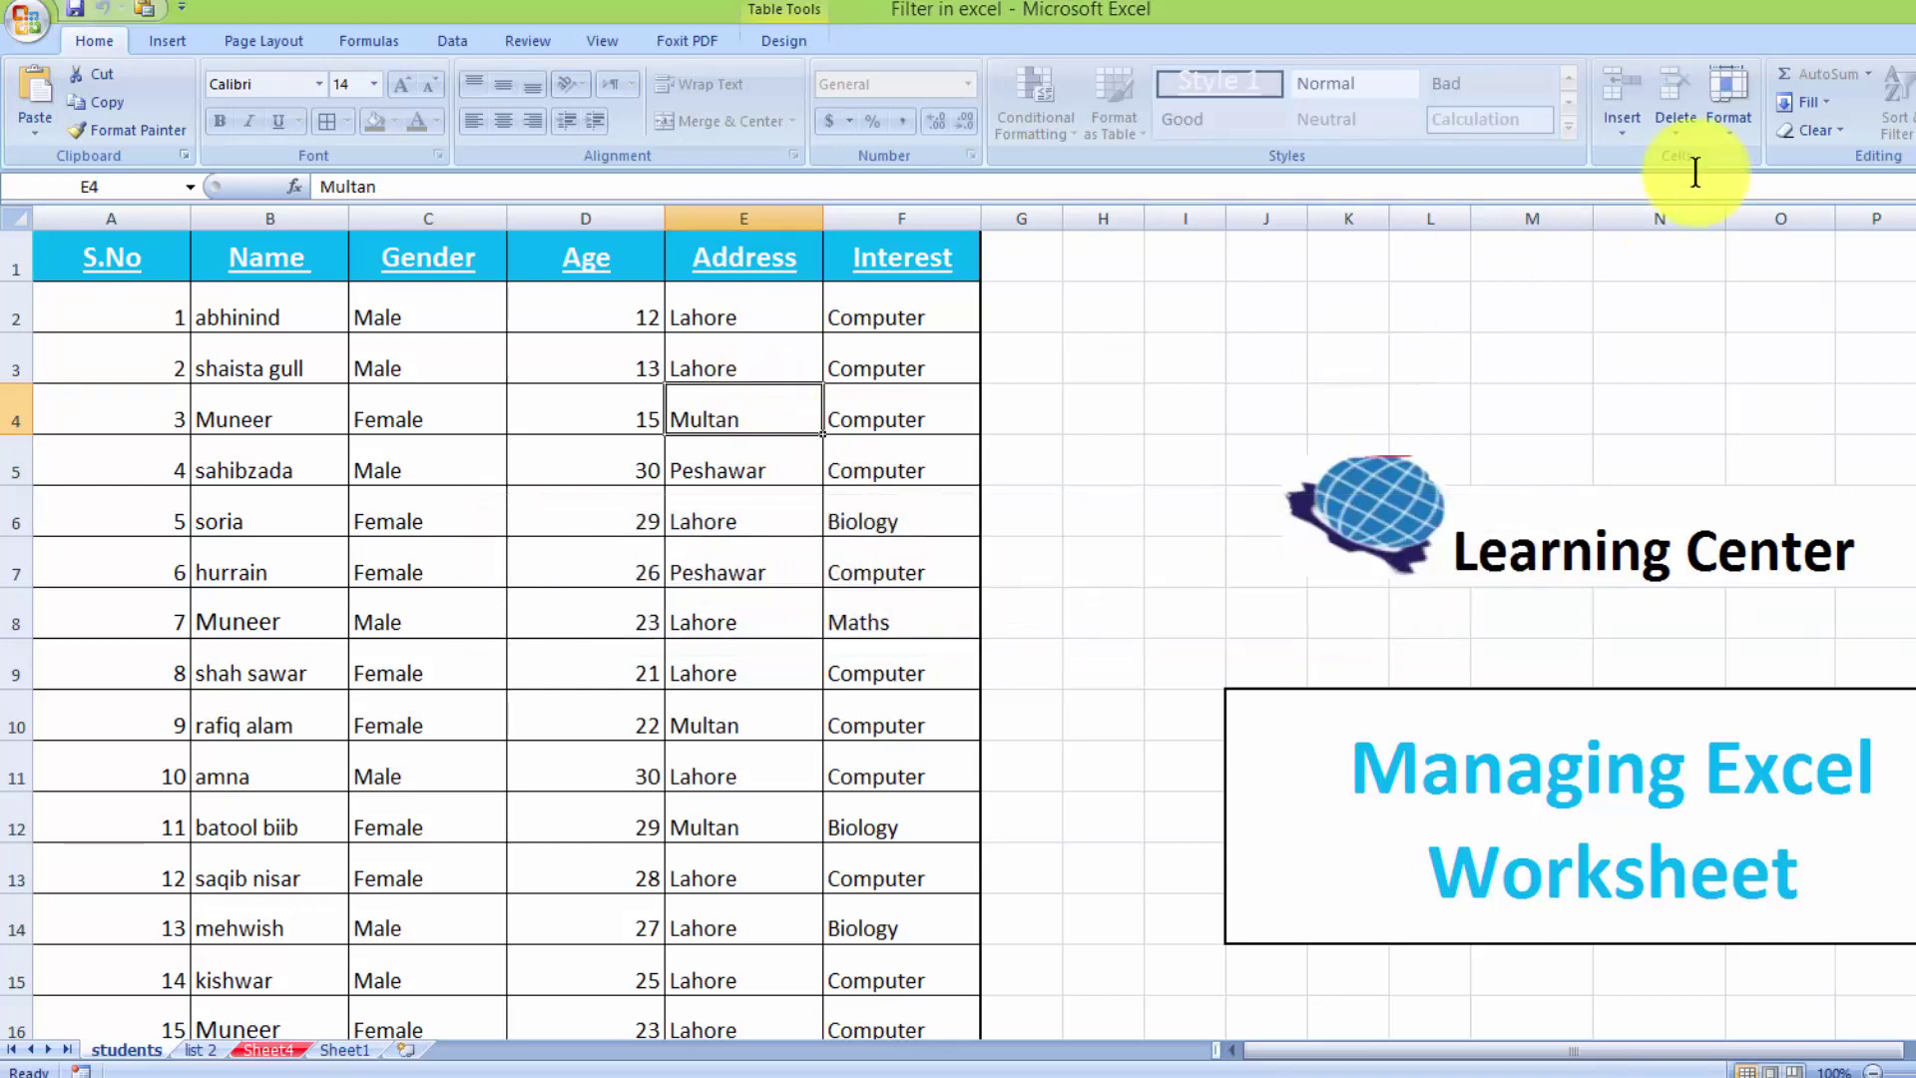
Step: Unprotect the students sheet from Home > Format by entering its password
click(1731, 144)
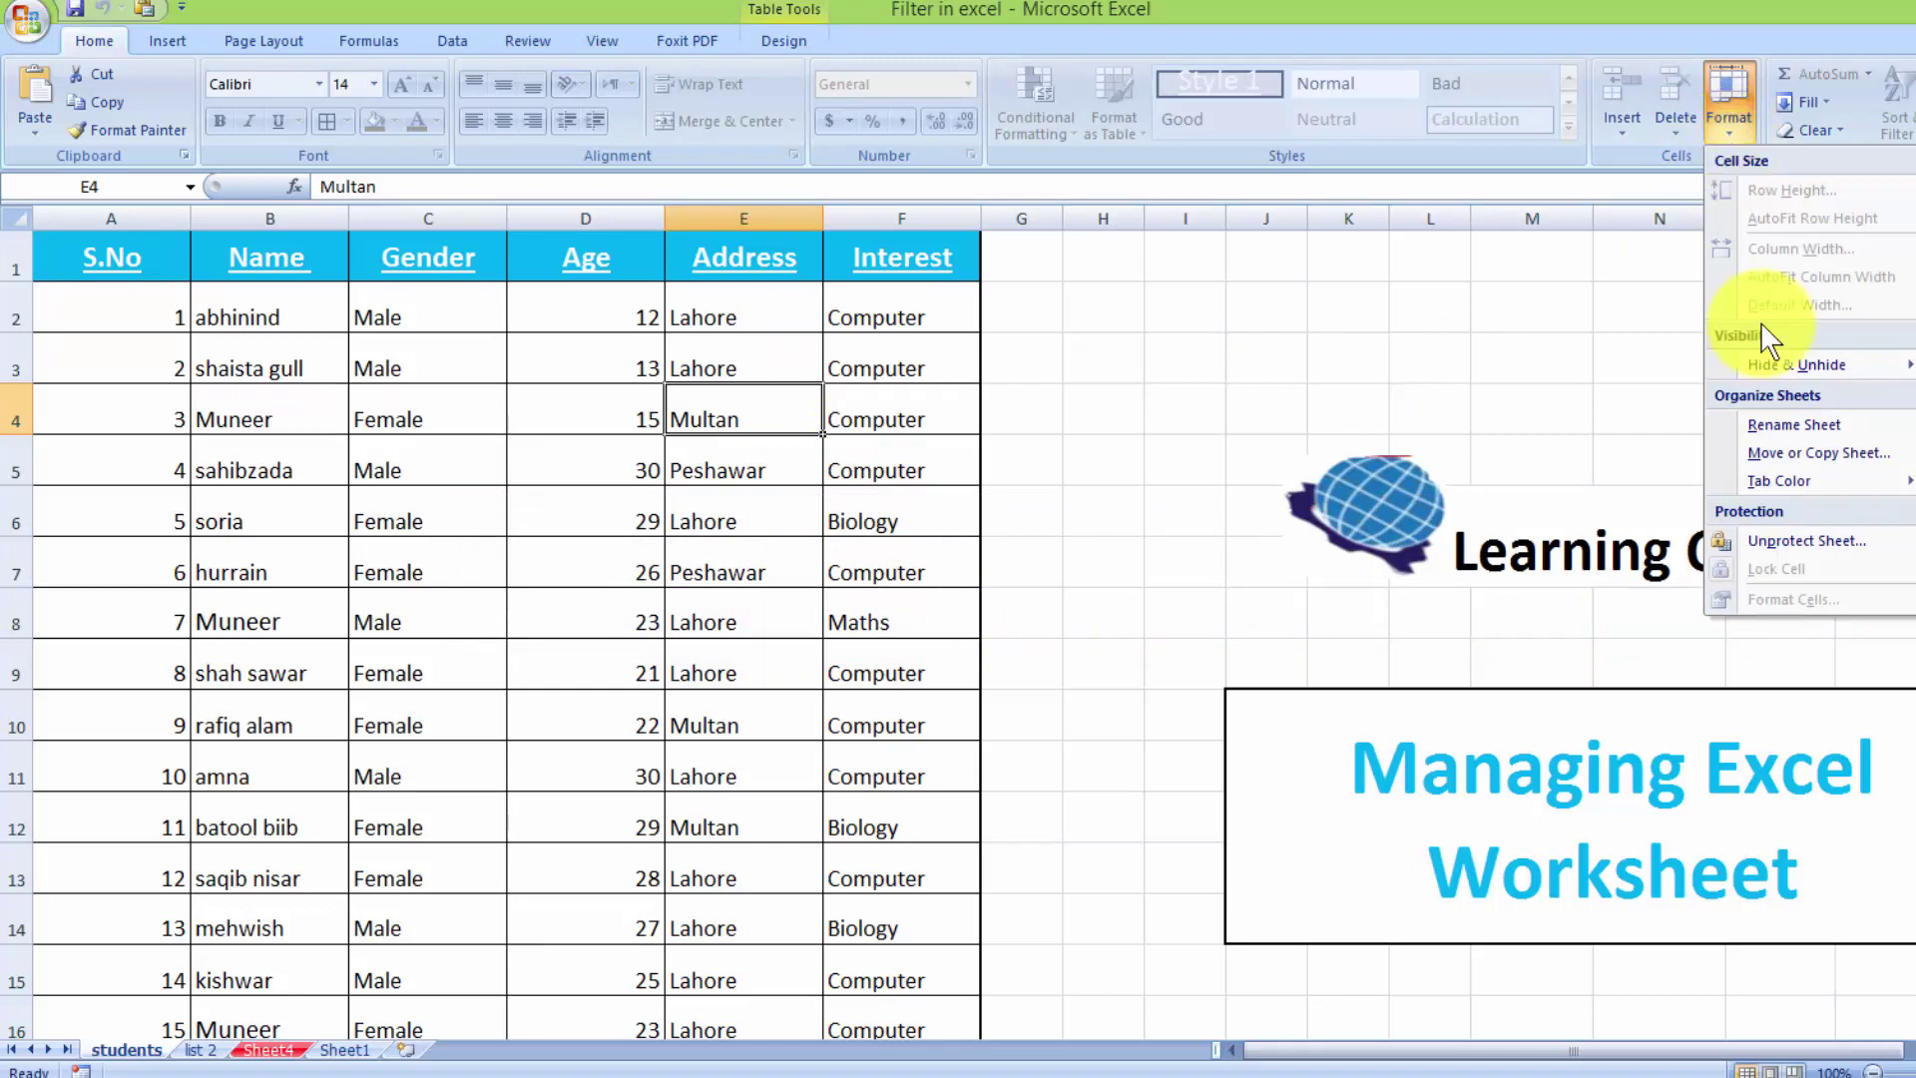
click(1804, 545)
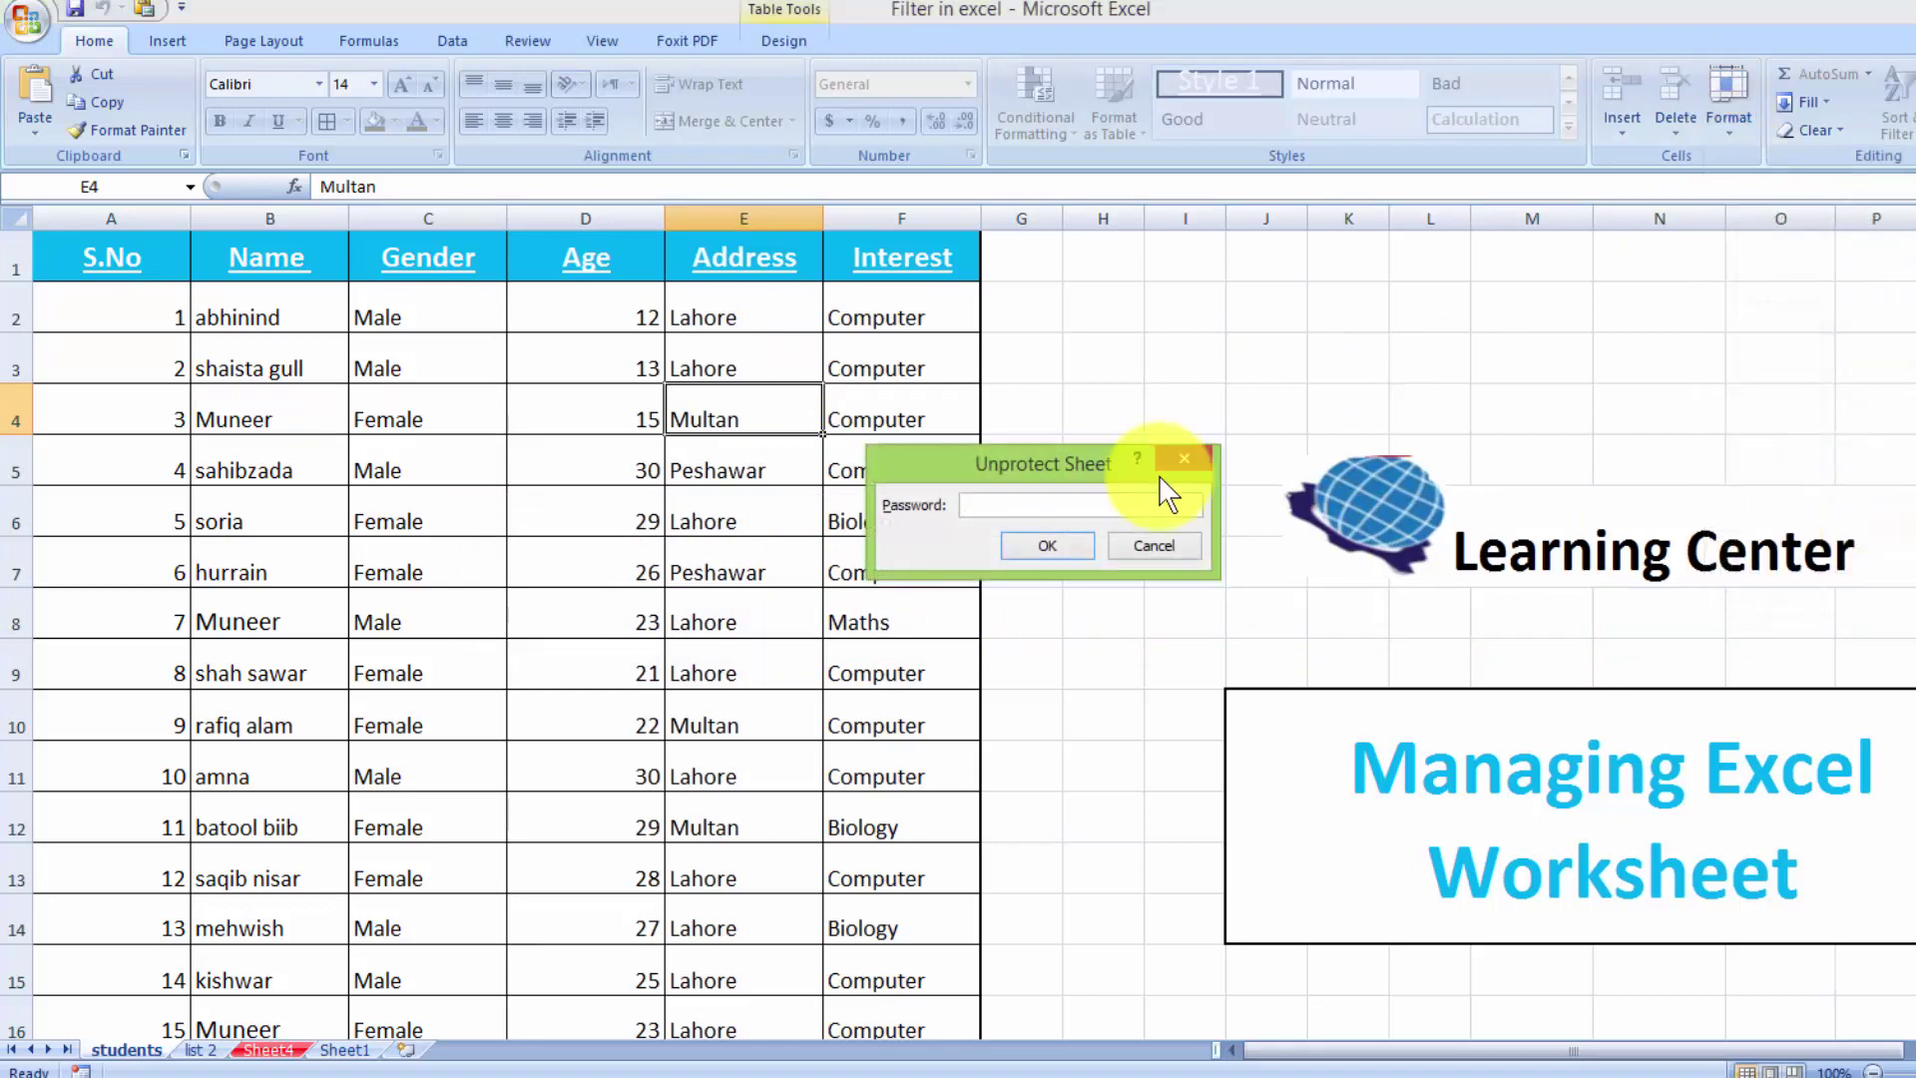
text(1)
click(1047, 544)
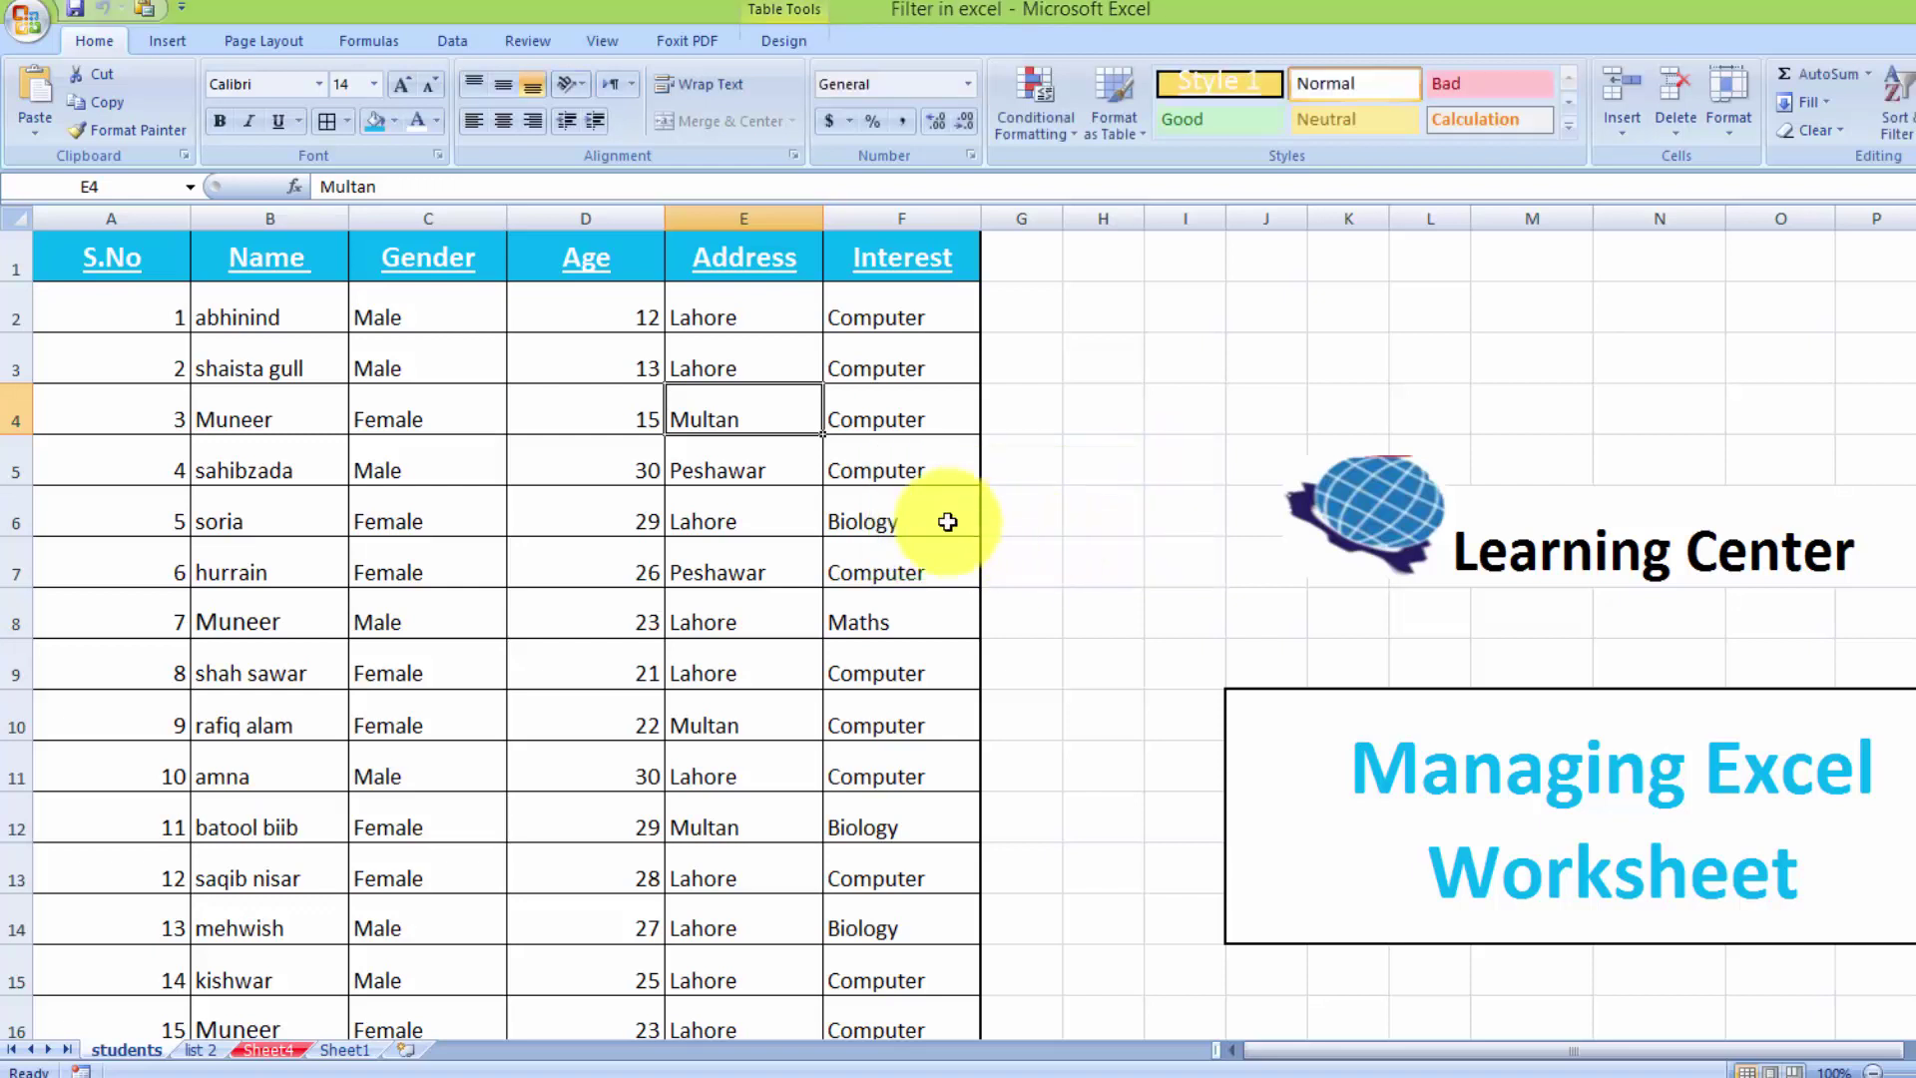
Step: Select empty cell G4 and open its Format Cells dialog with Ctrl+1
click(947, 521)
click(1018, 403)
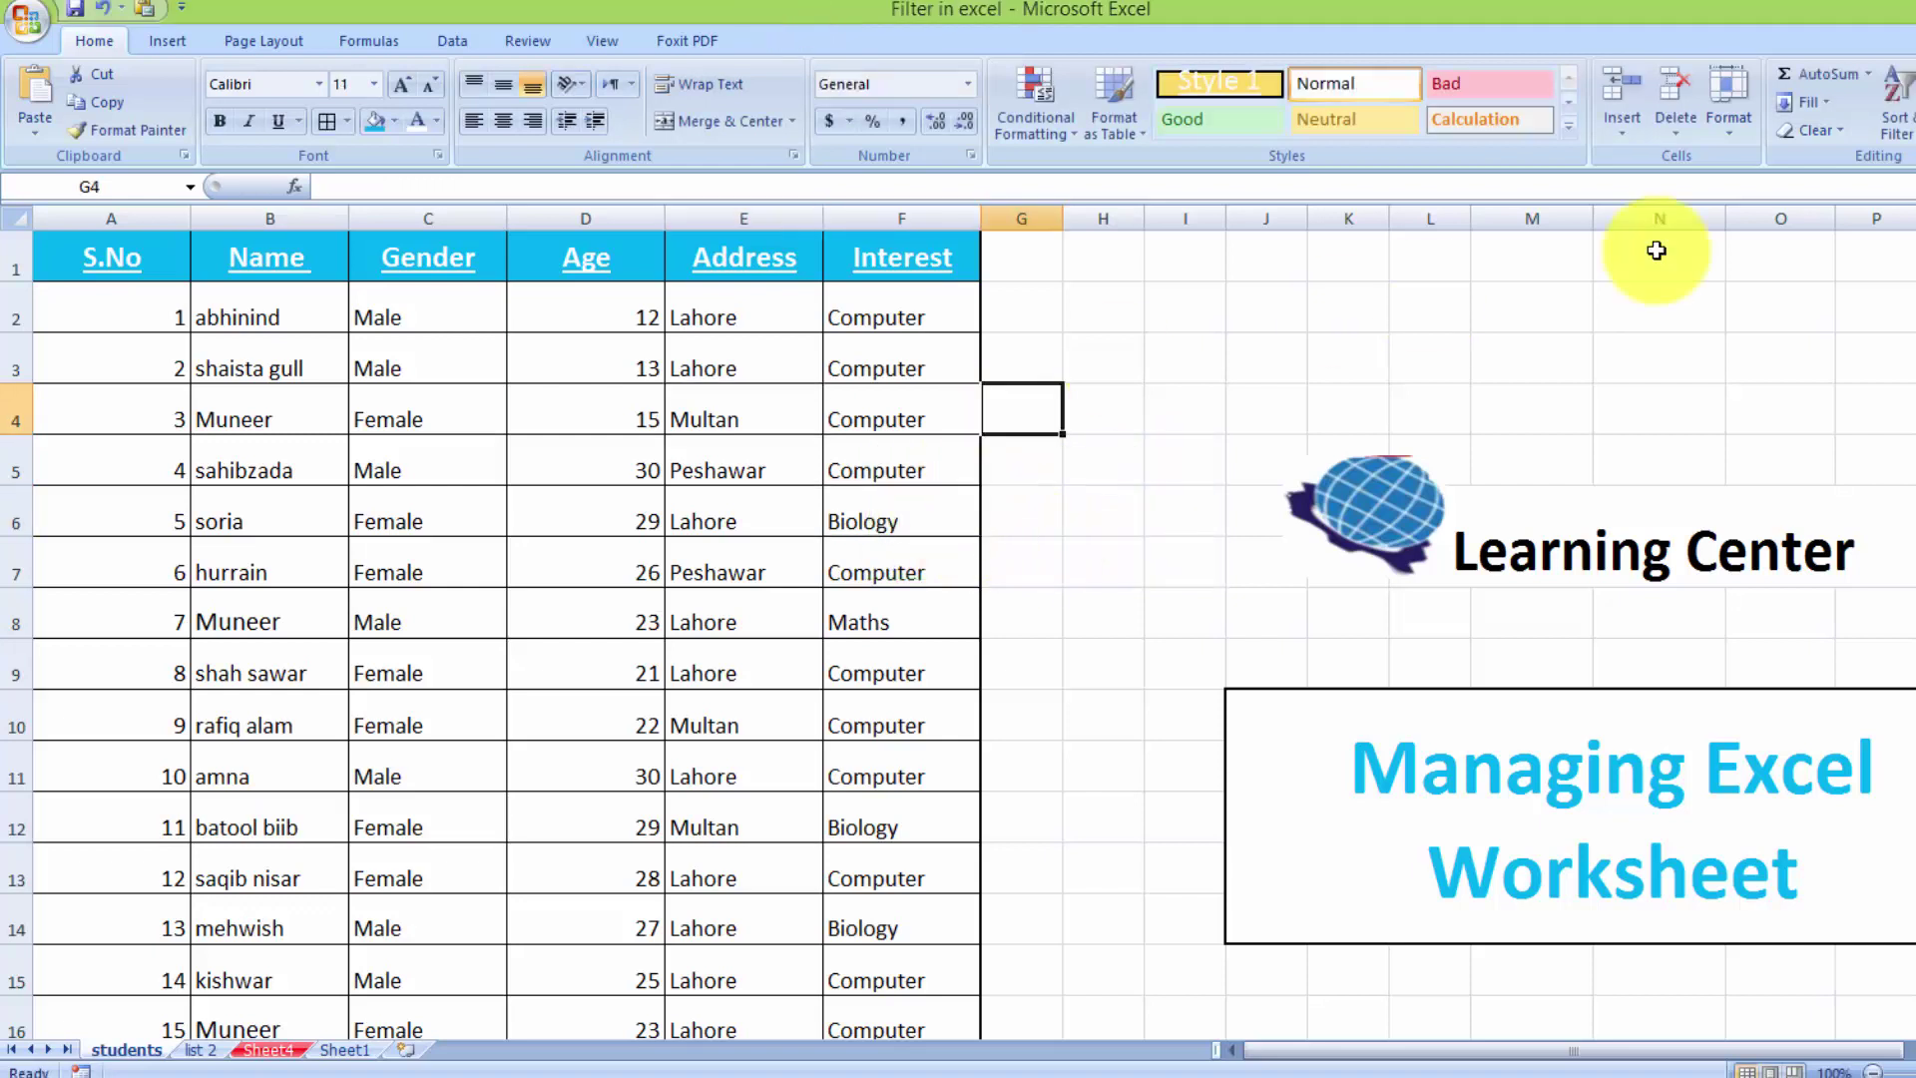
click(1734, 128)
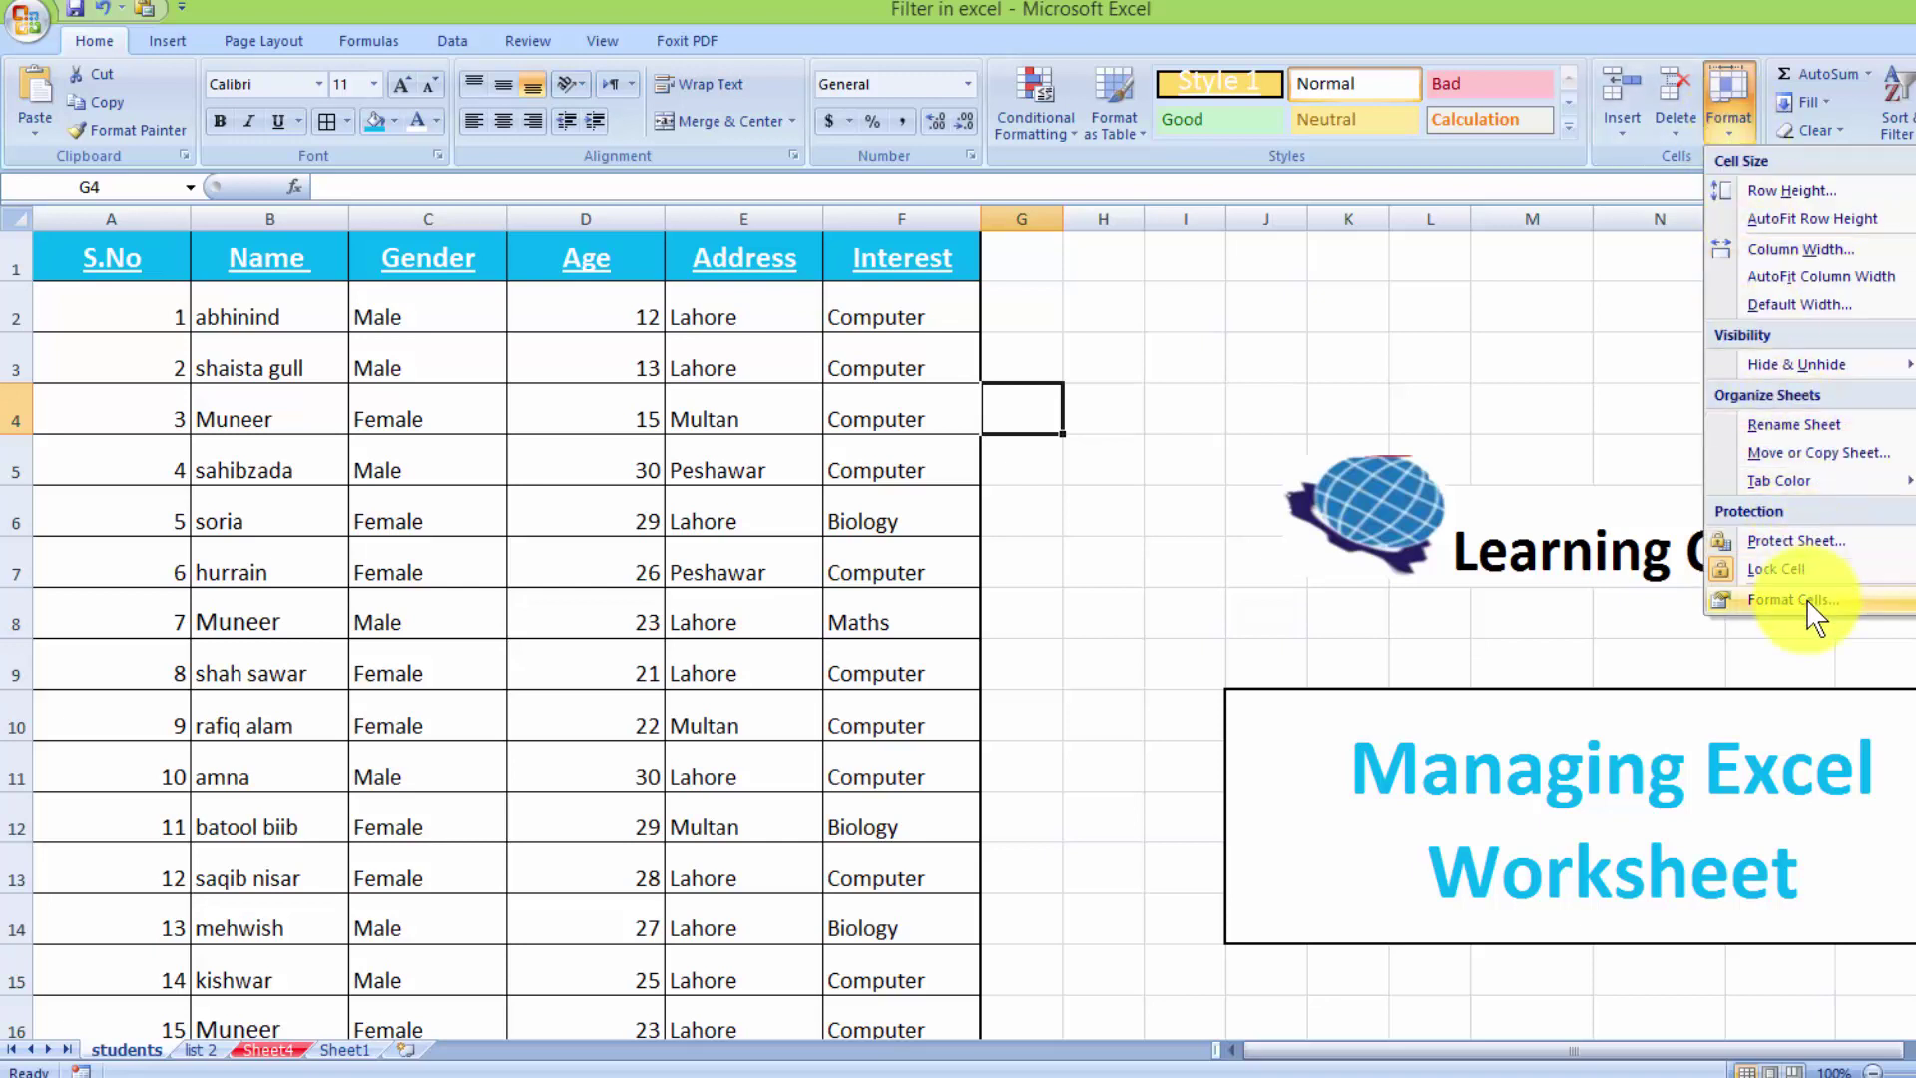
key(Escape)
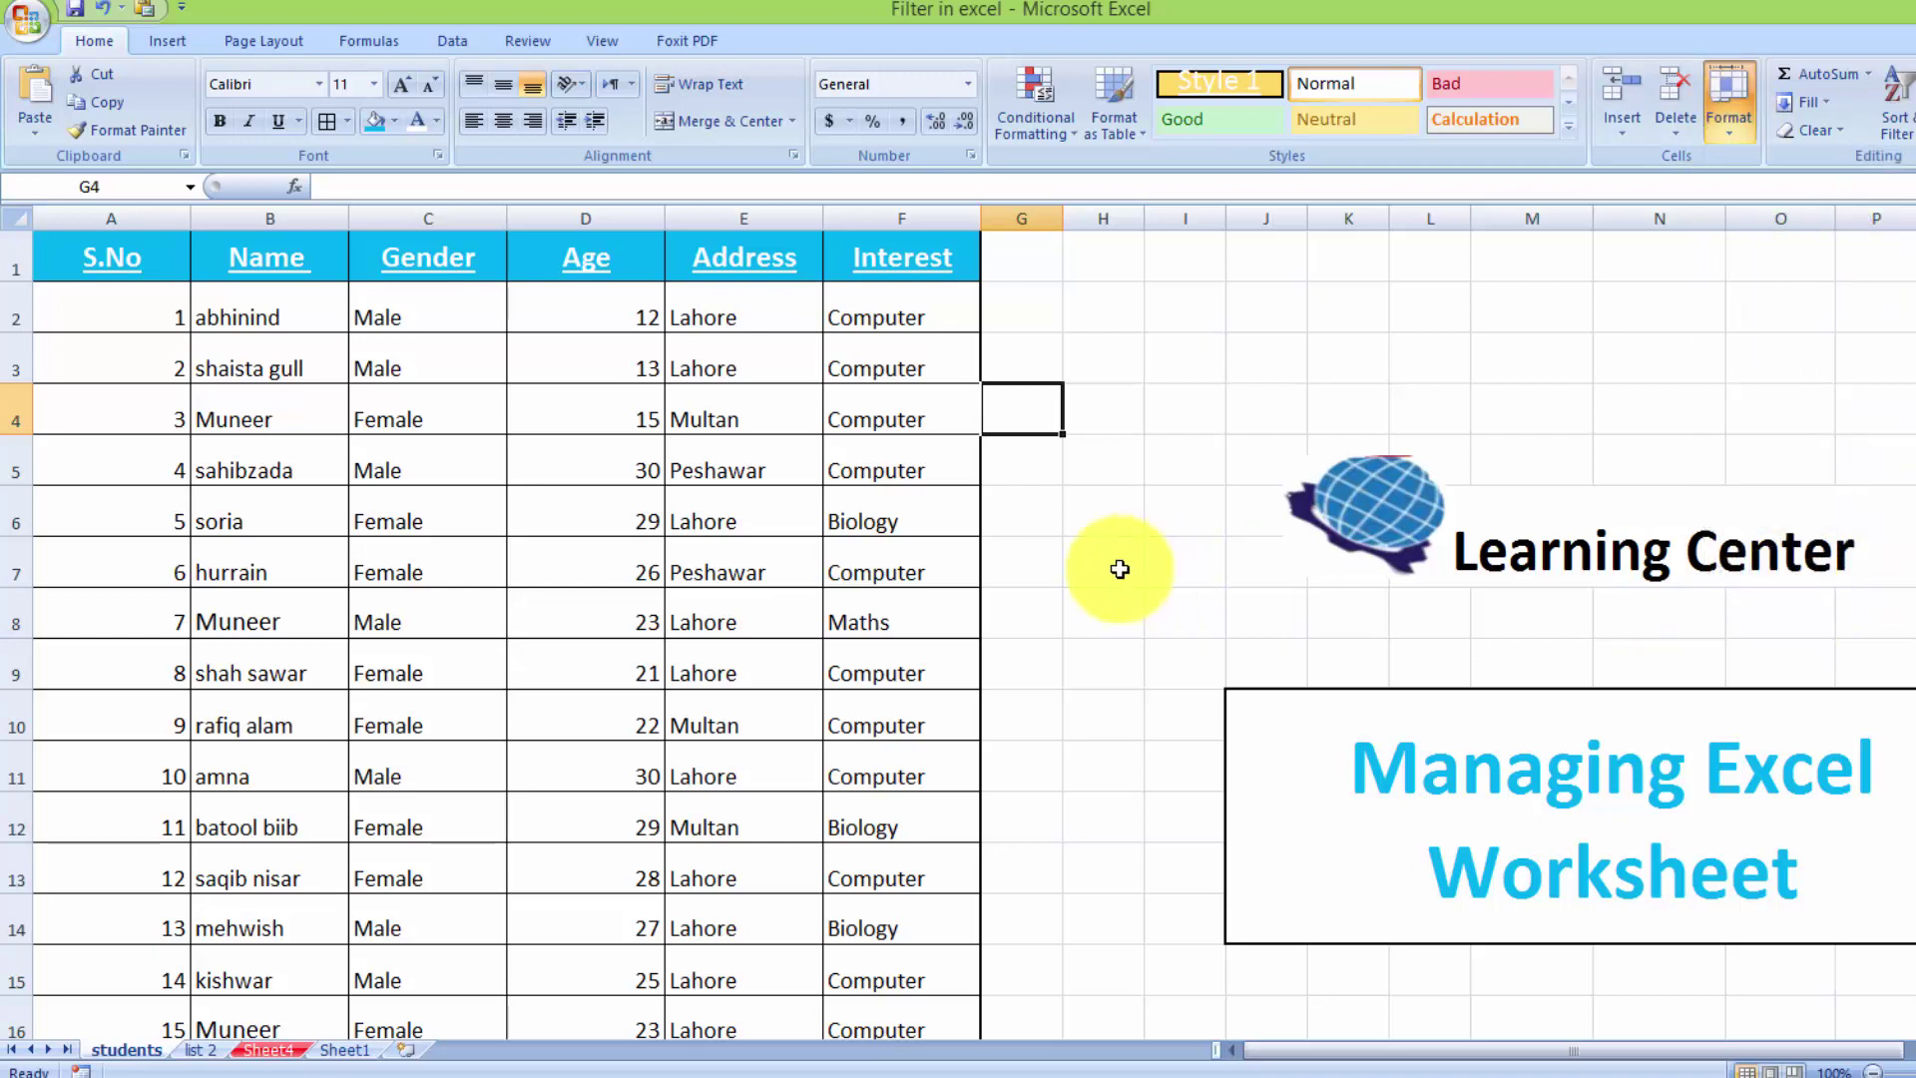
key(ctrl+1)
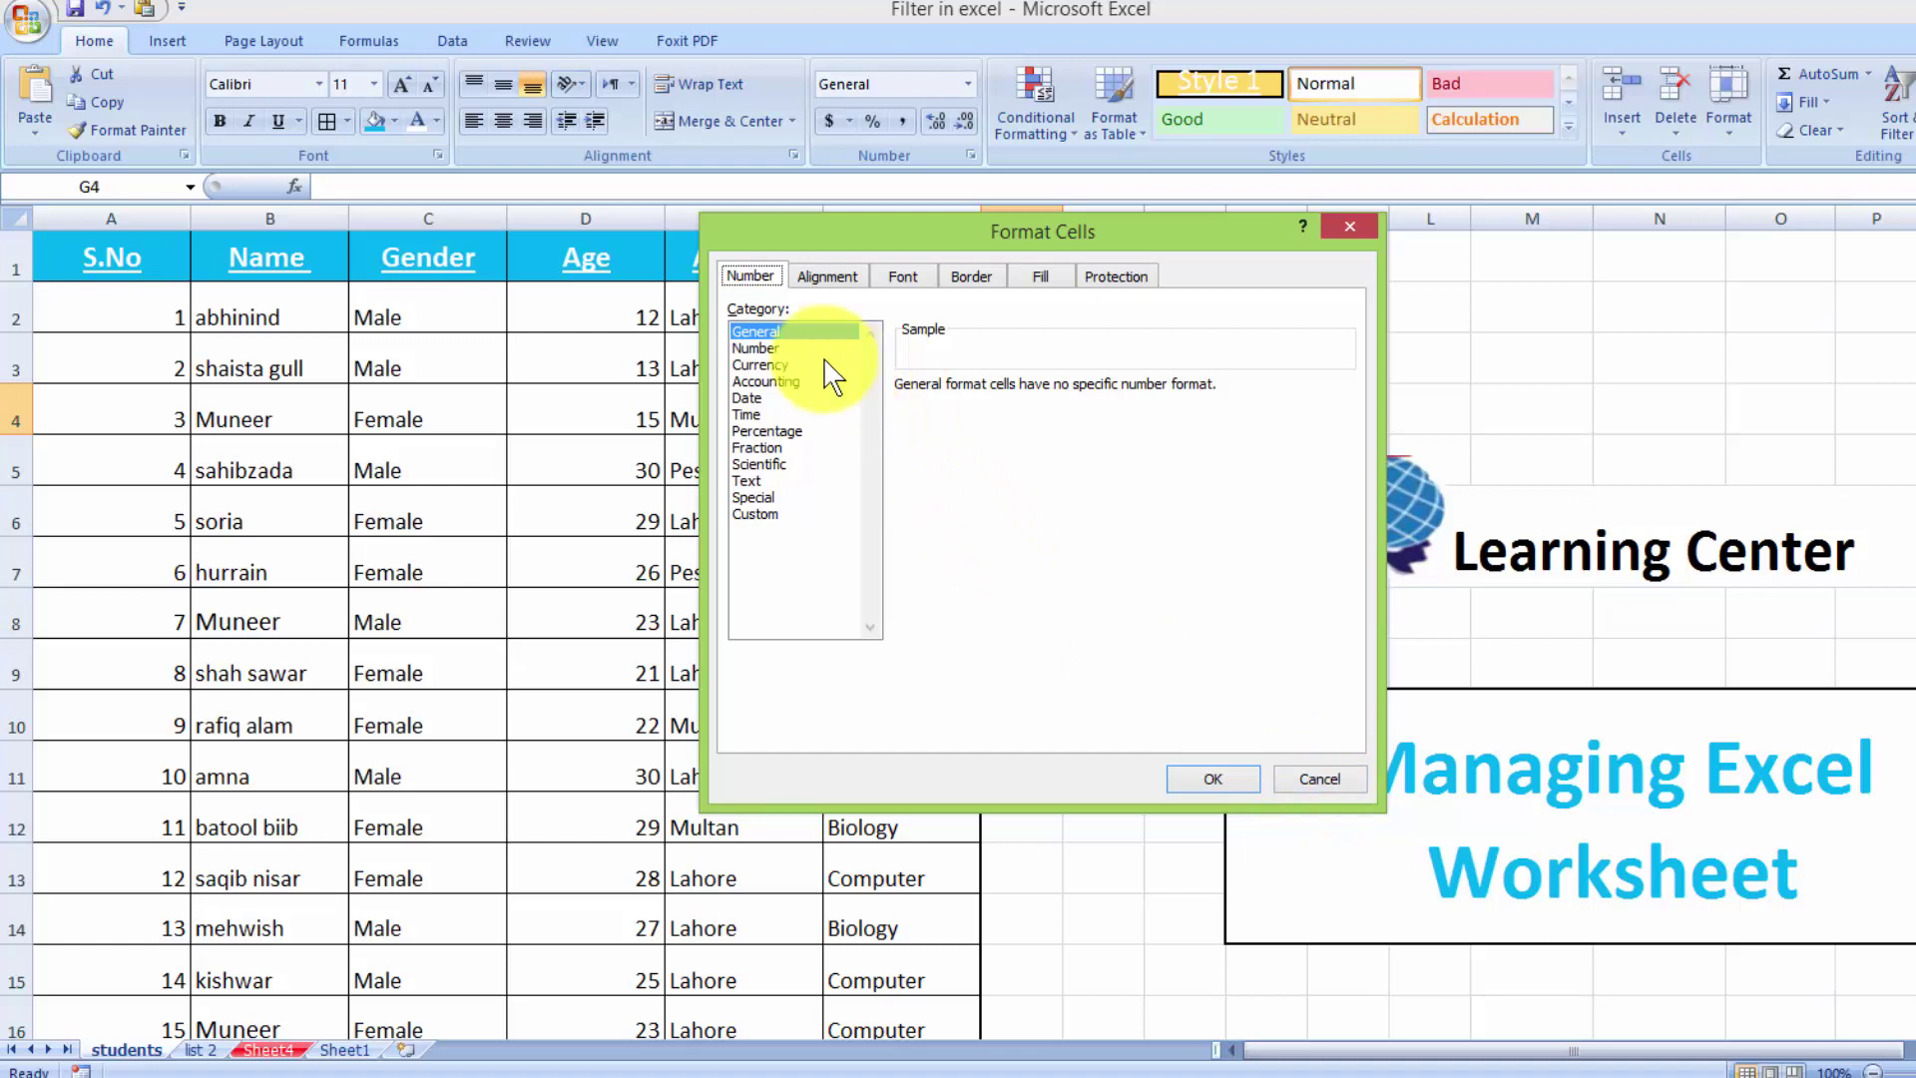
Step: Select the Age values D2:D15 and open Format Cells for them
click(1319, 780)
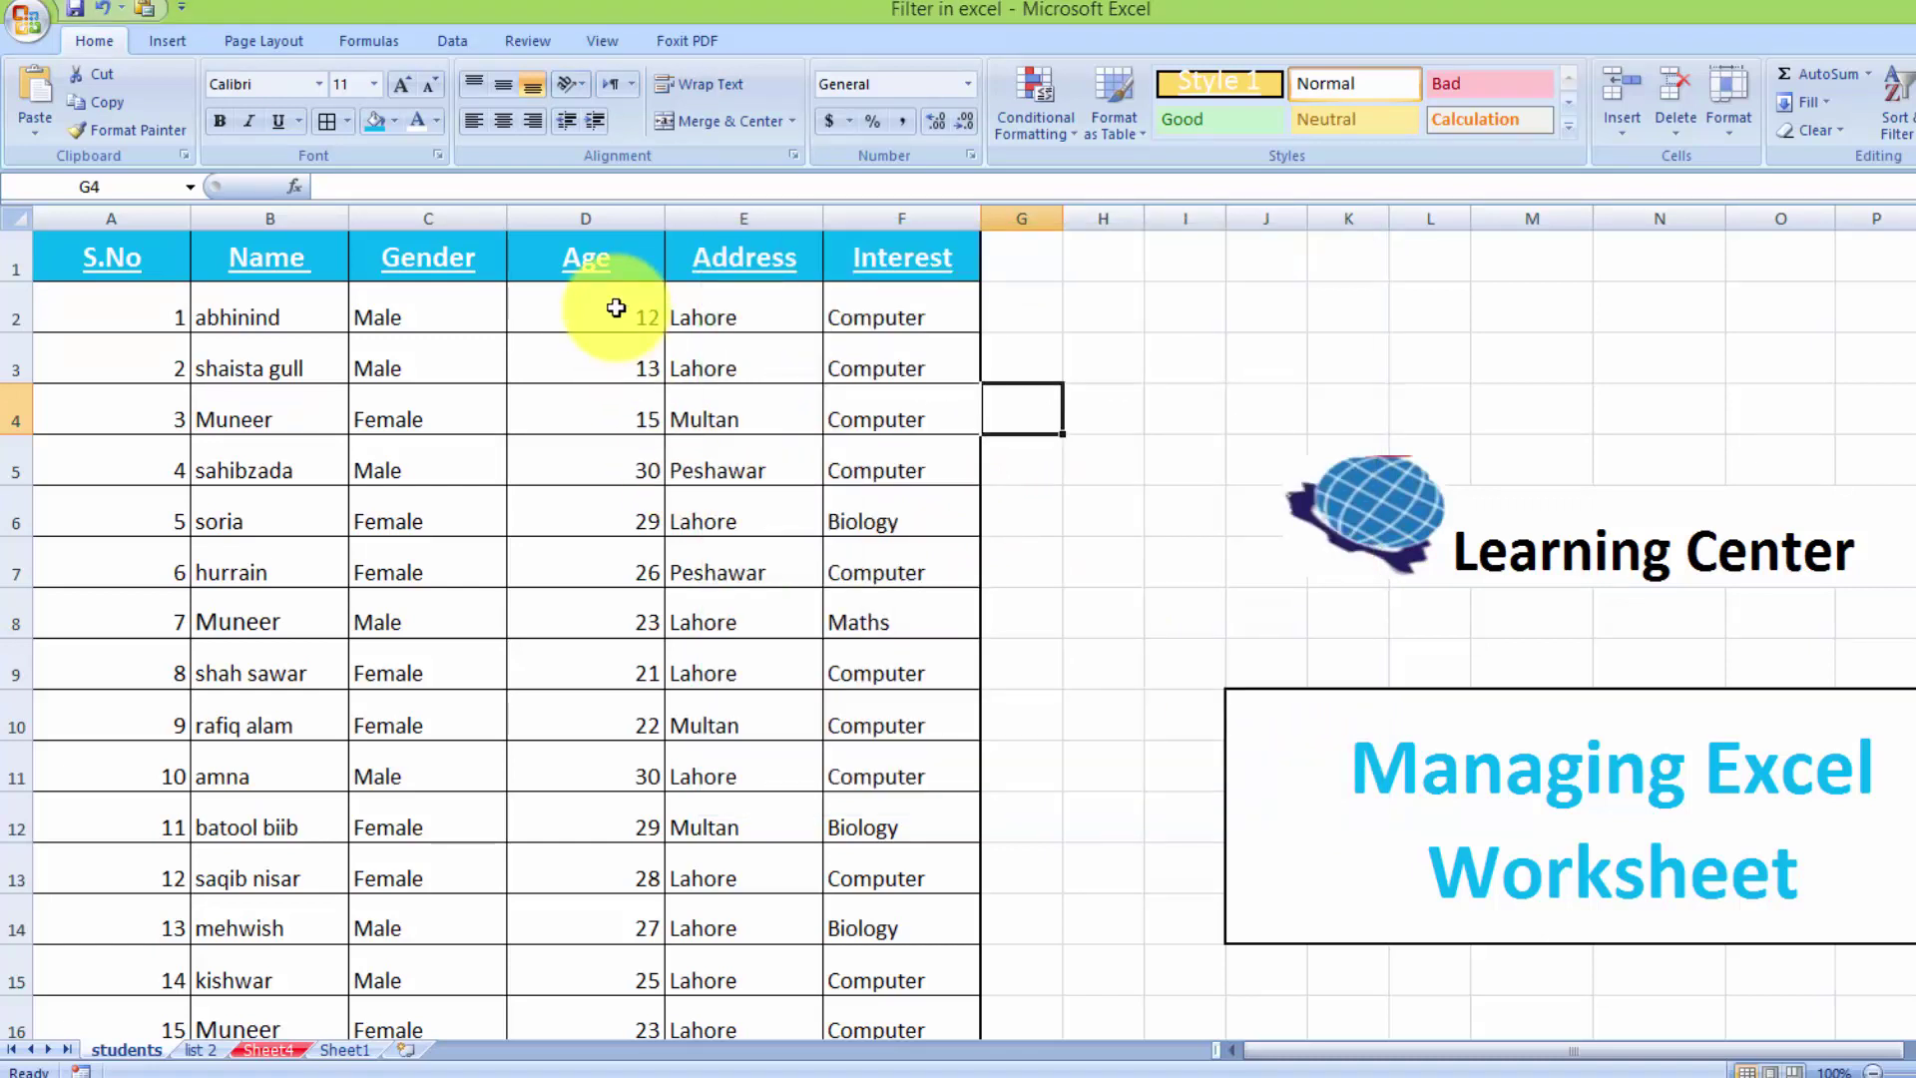
drag(616, 307, 585, 983)
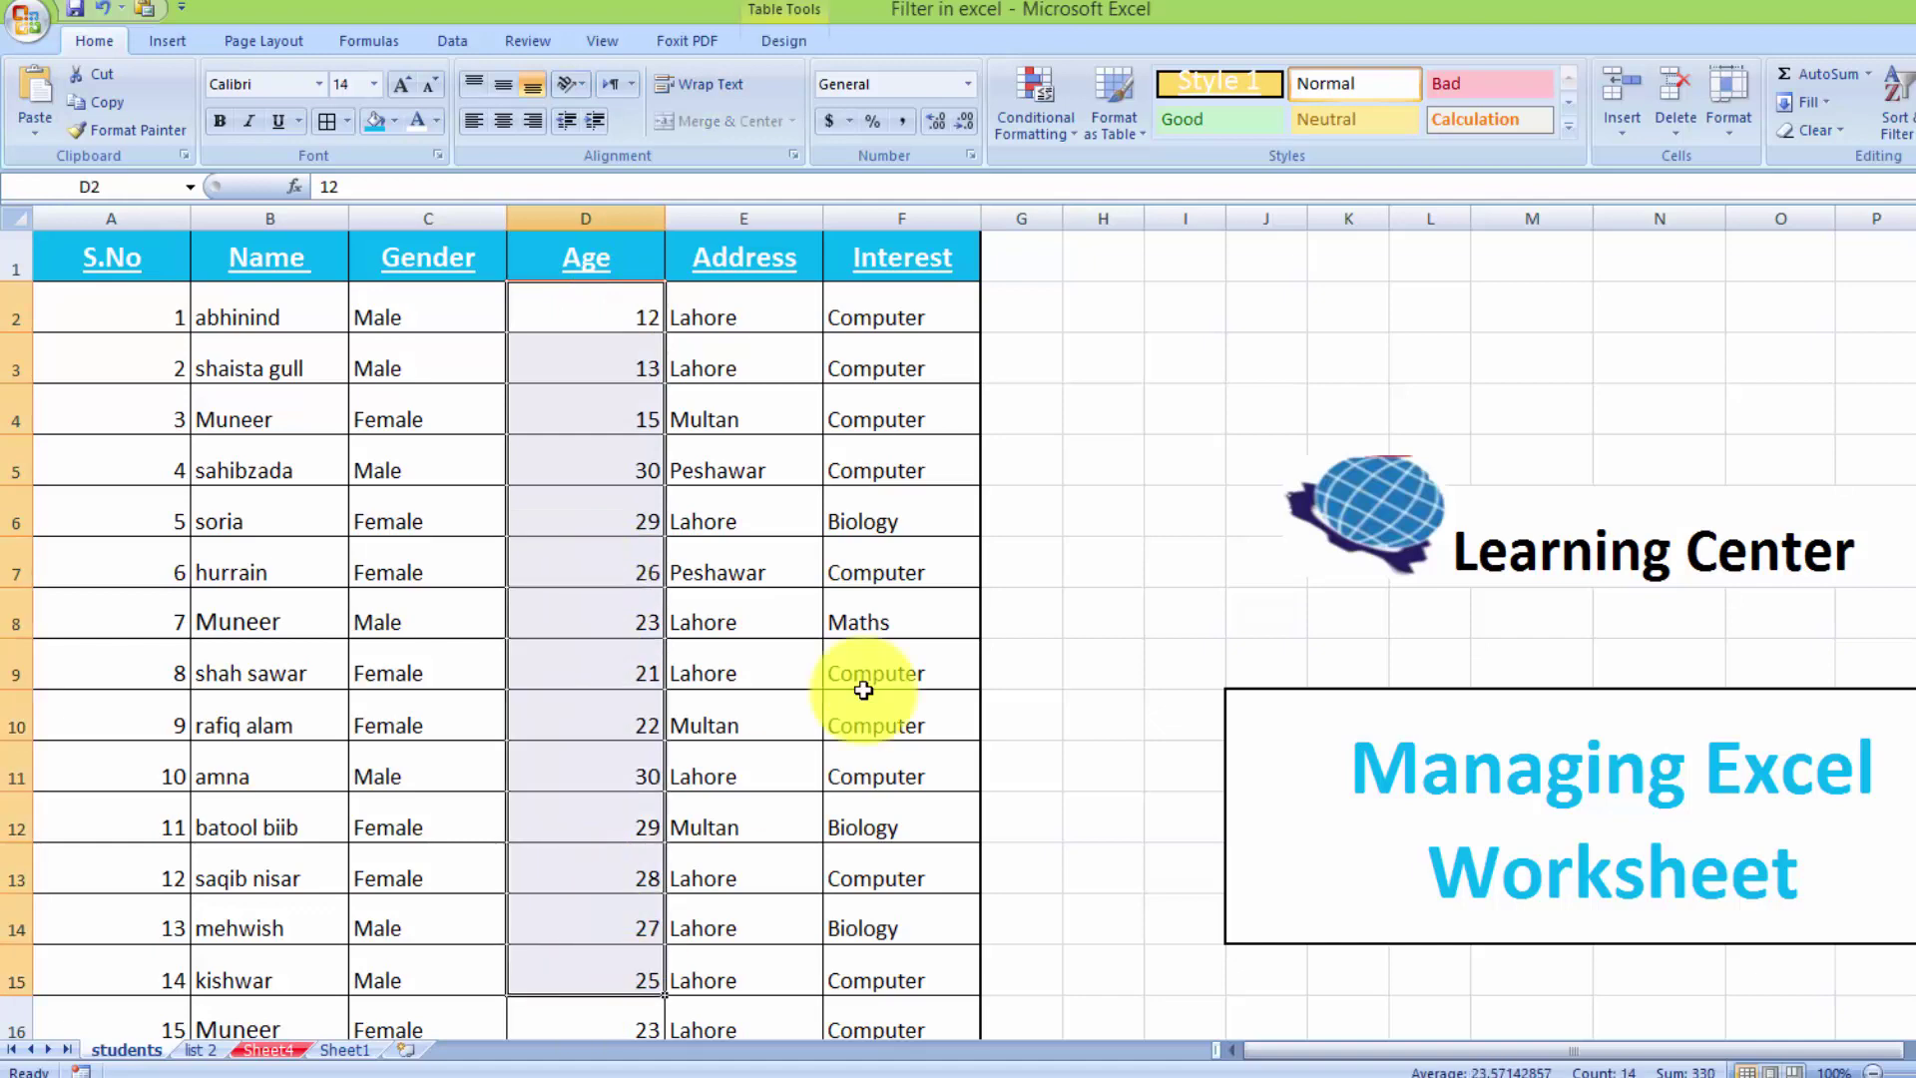
click(1741, 115)
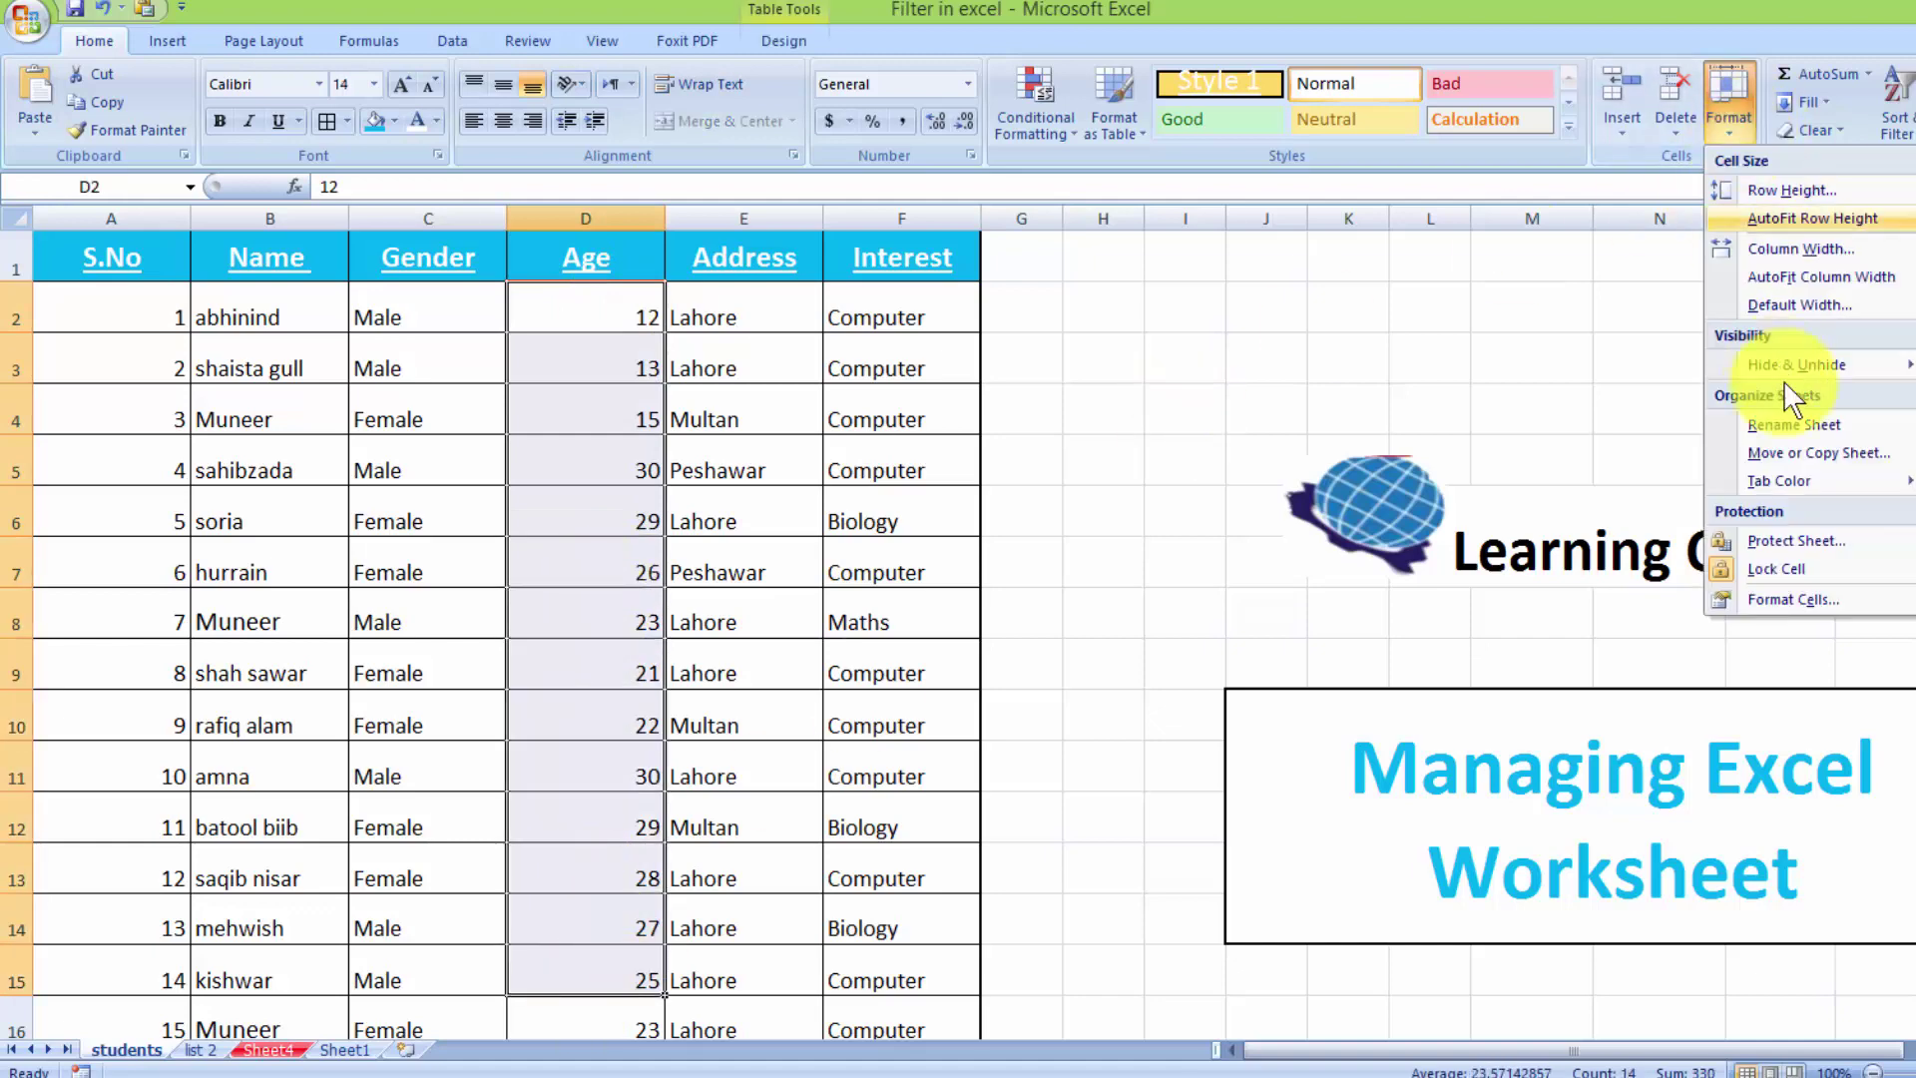
click(1796, 599)
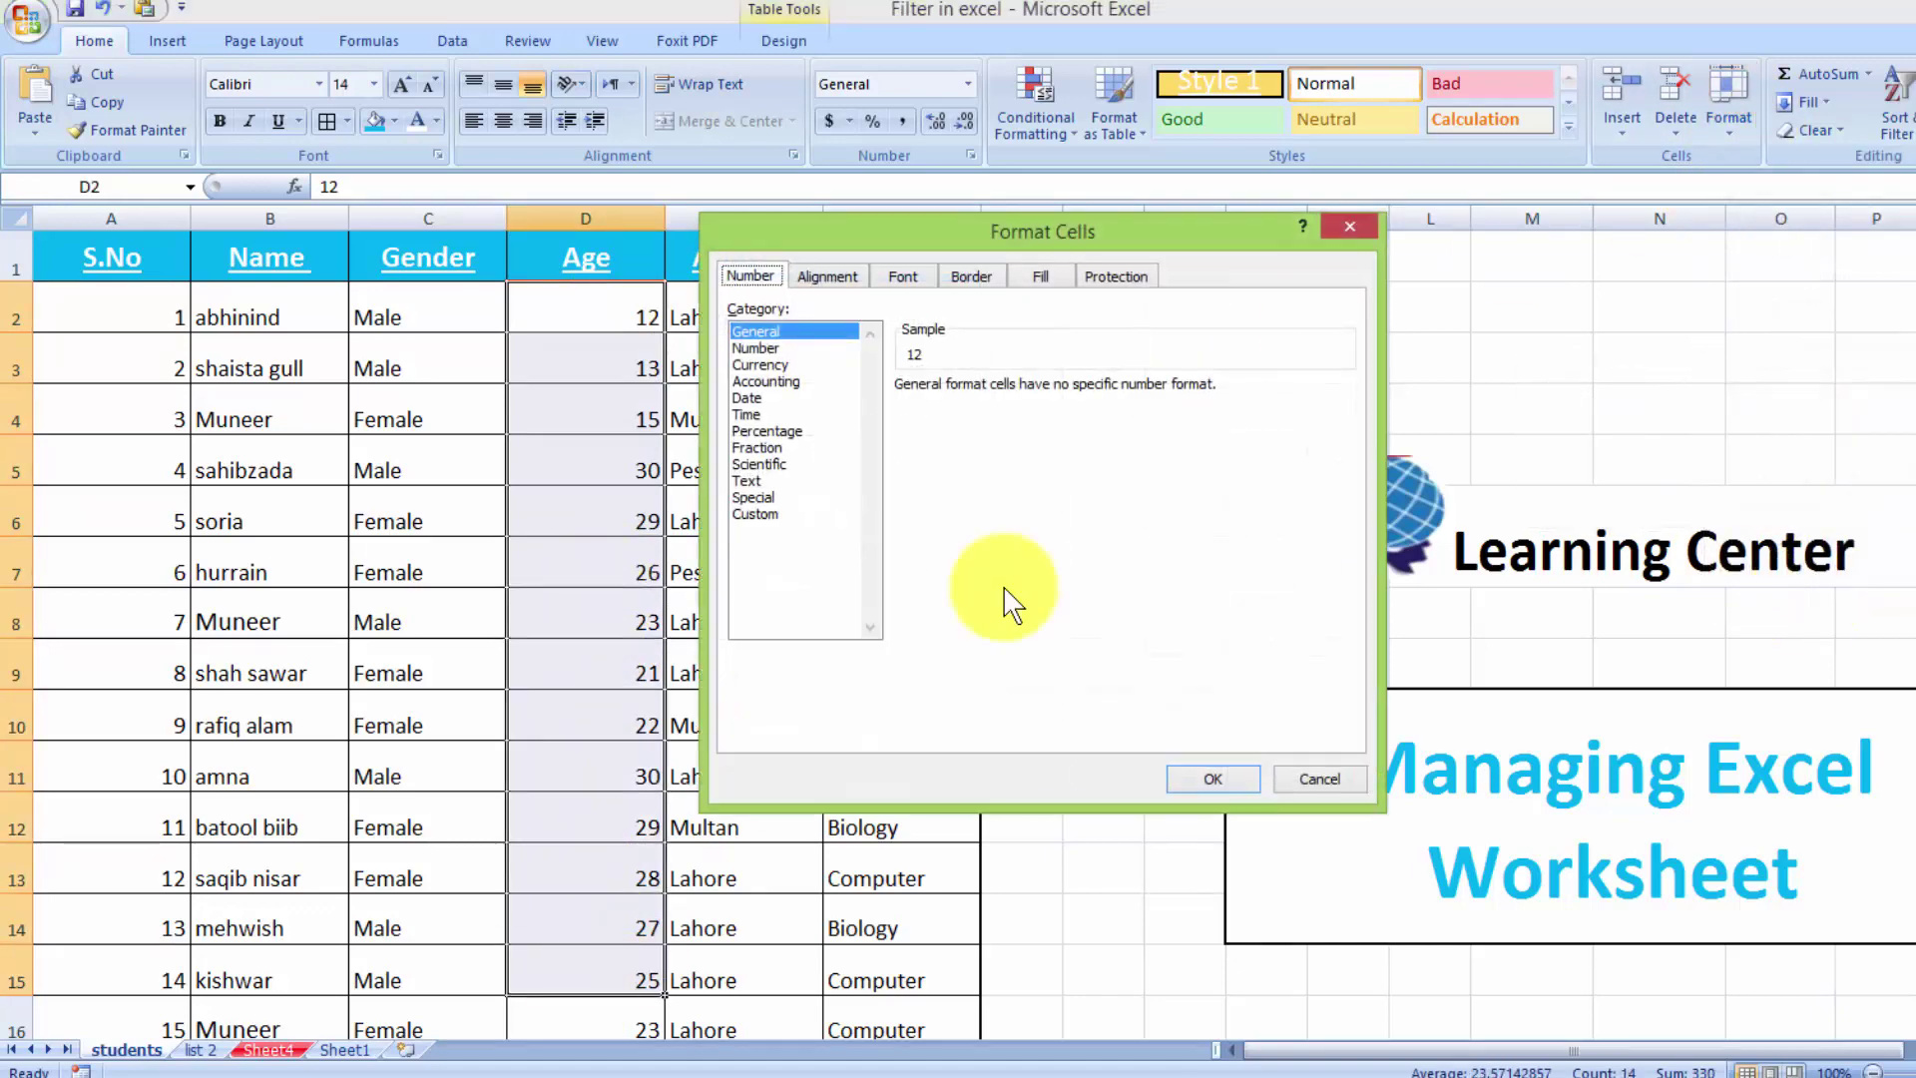
Step: Preview Number, Currency, Accounting, Date and Time formats, leaving Time selected, then view Alignment
click(755, 348)
click(773, 365)
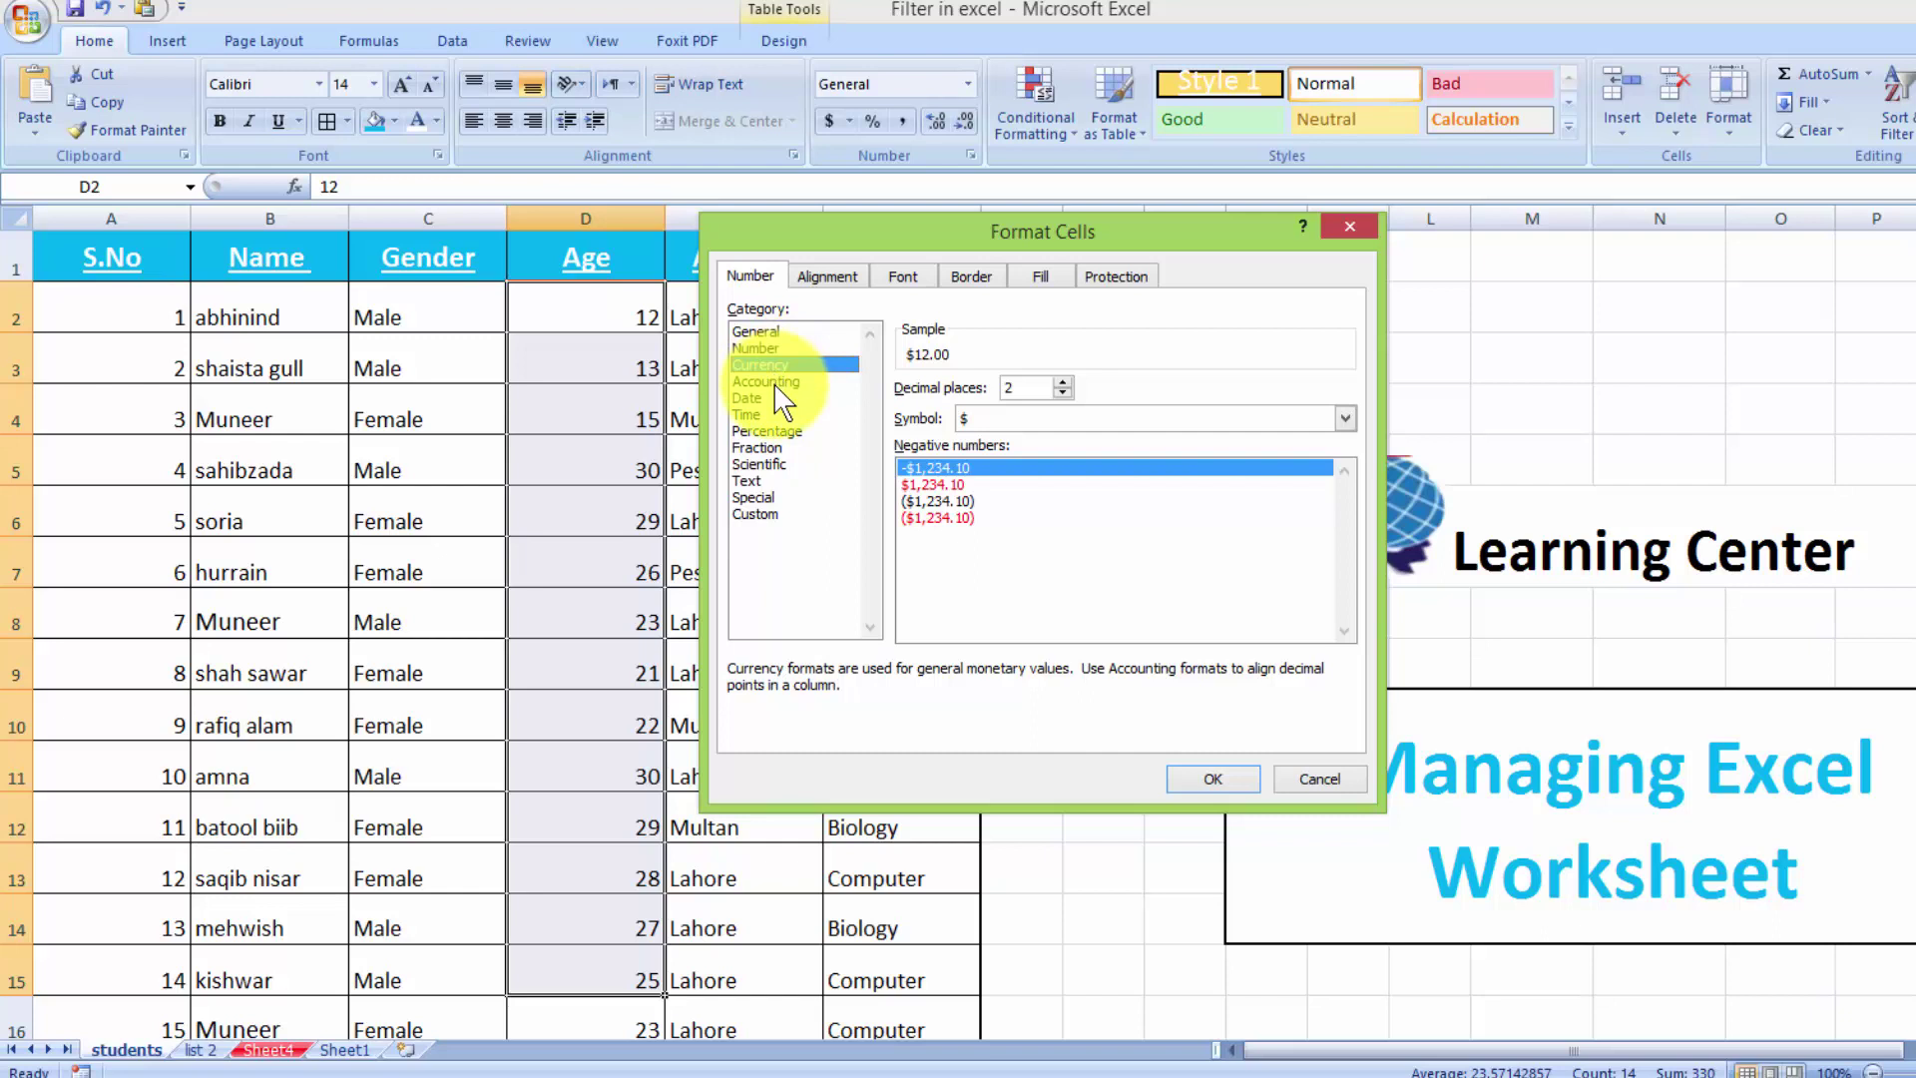
click(766, 382)
click(768, 398)
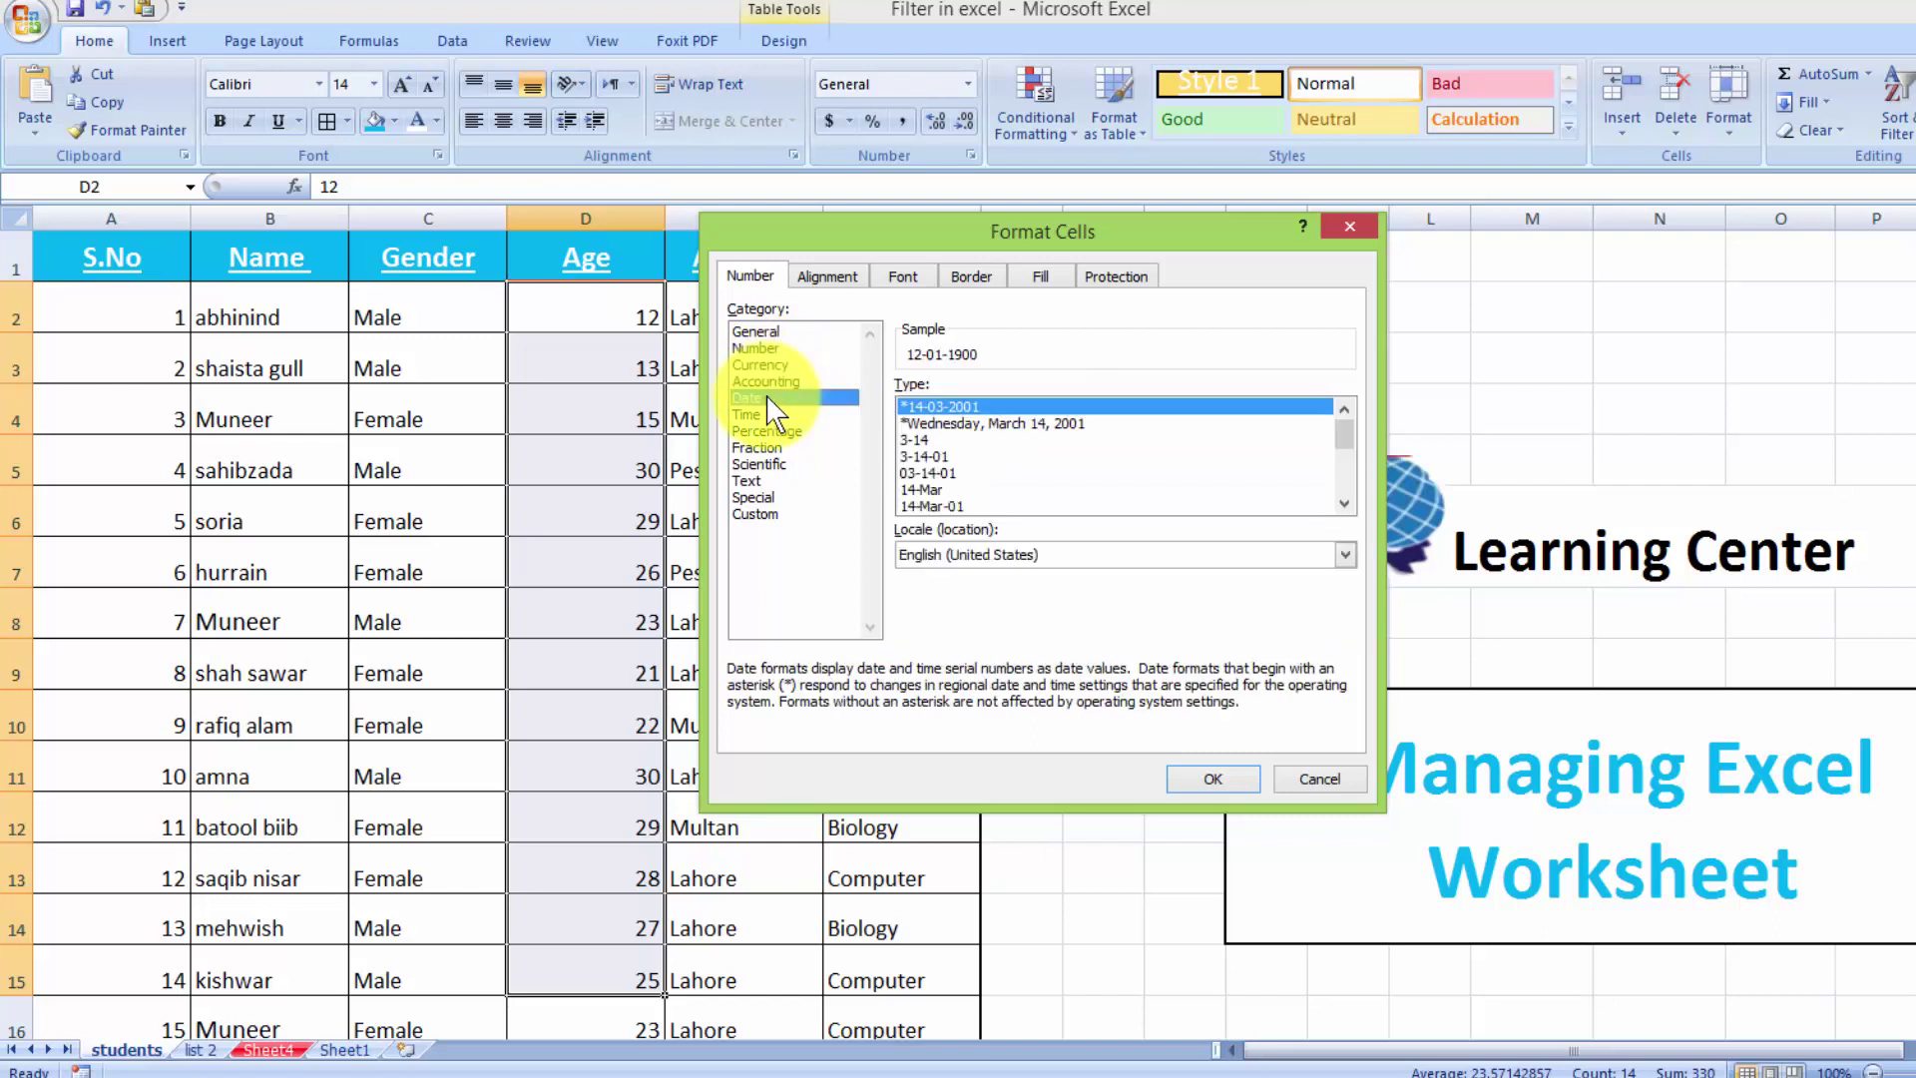
click(766, 417)
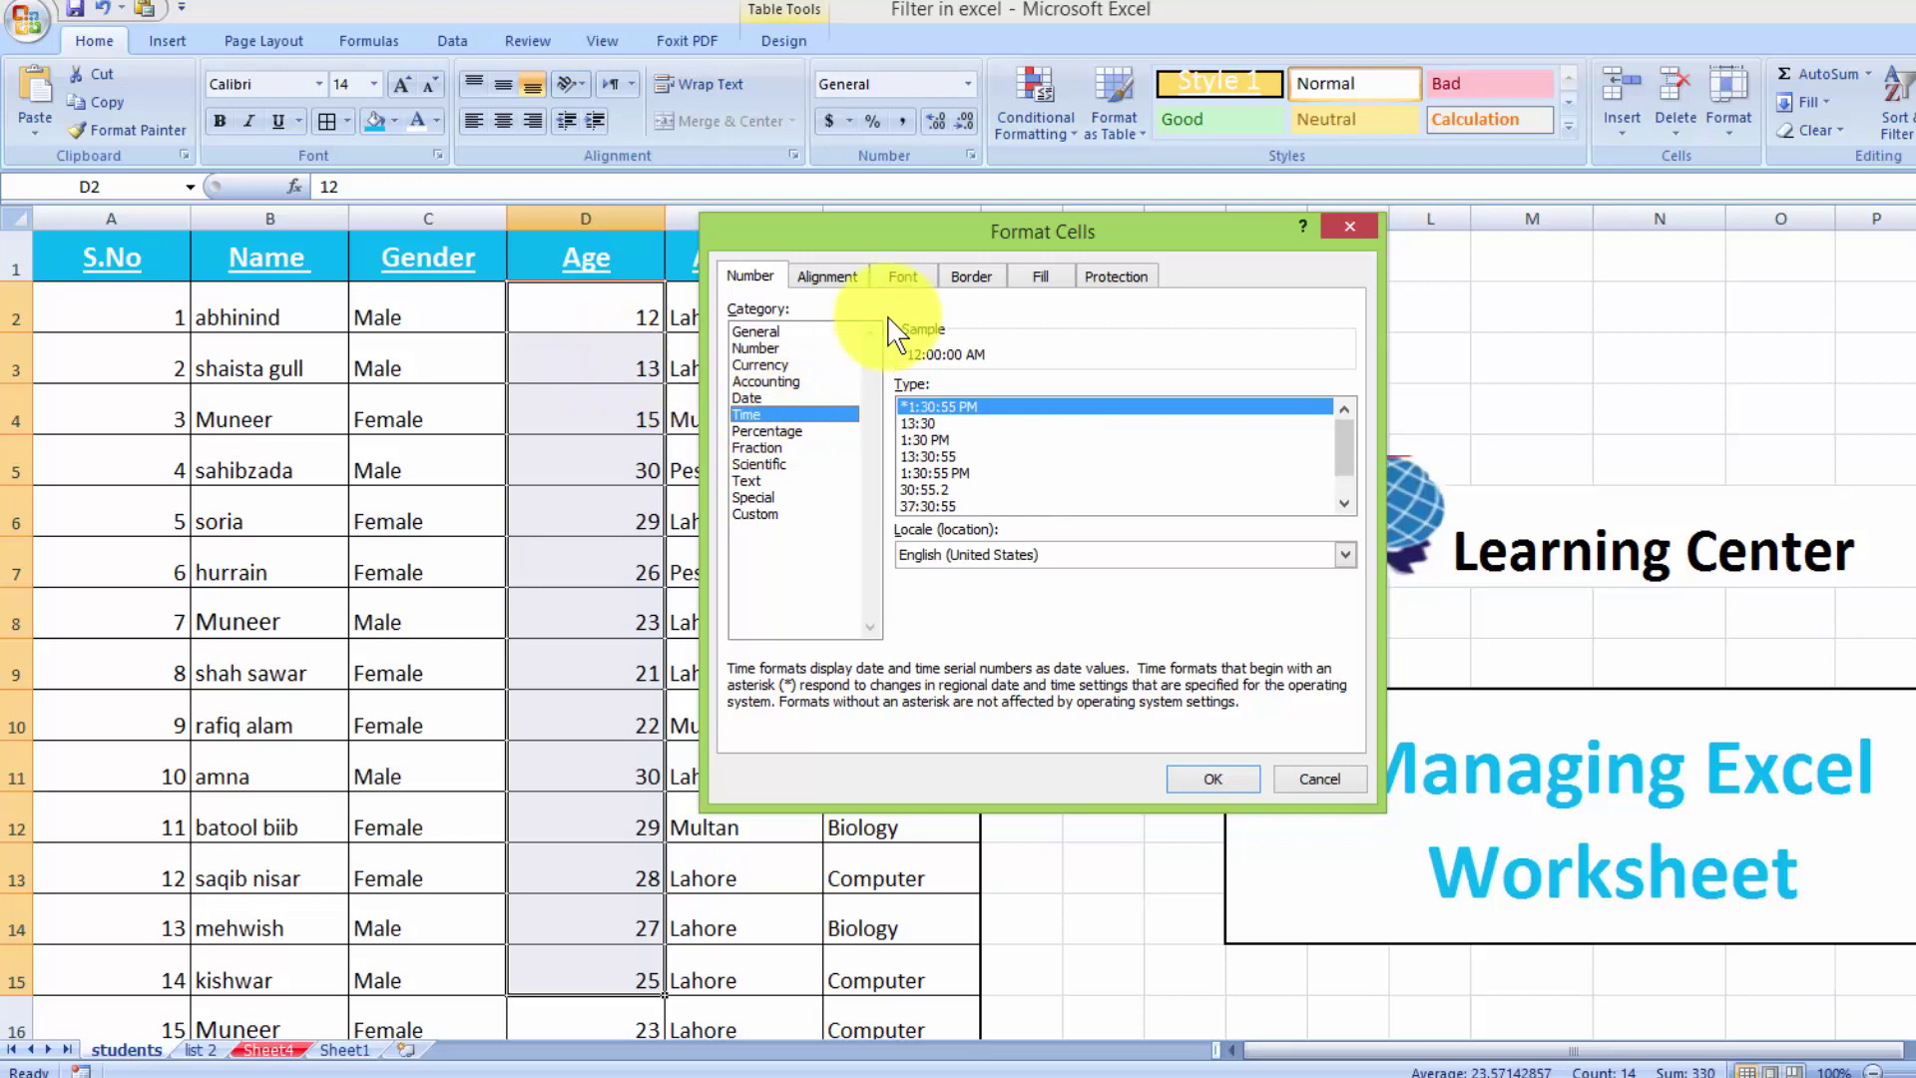
click(848, 280)
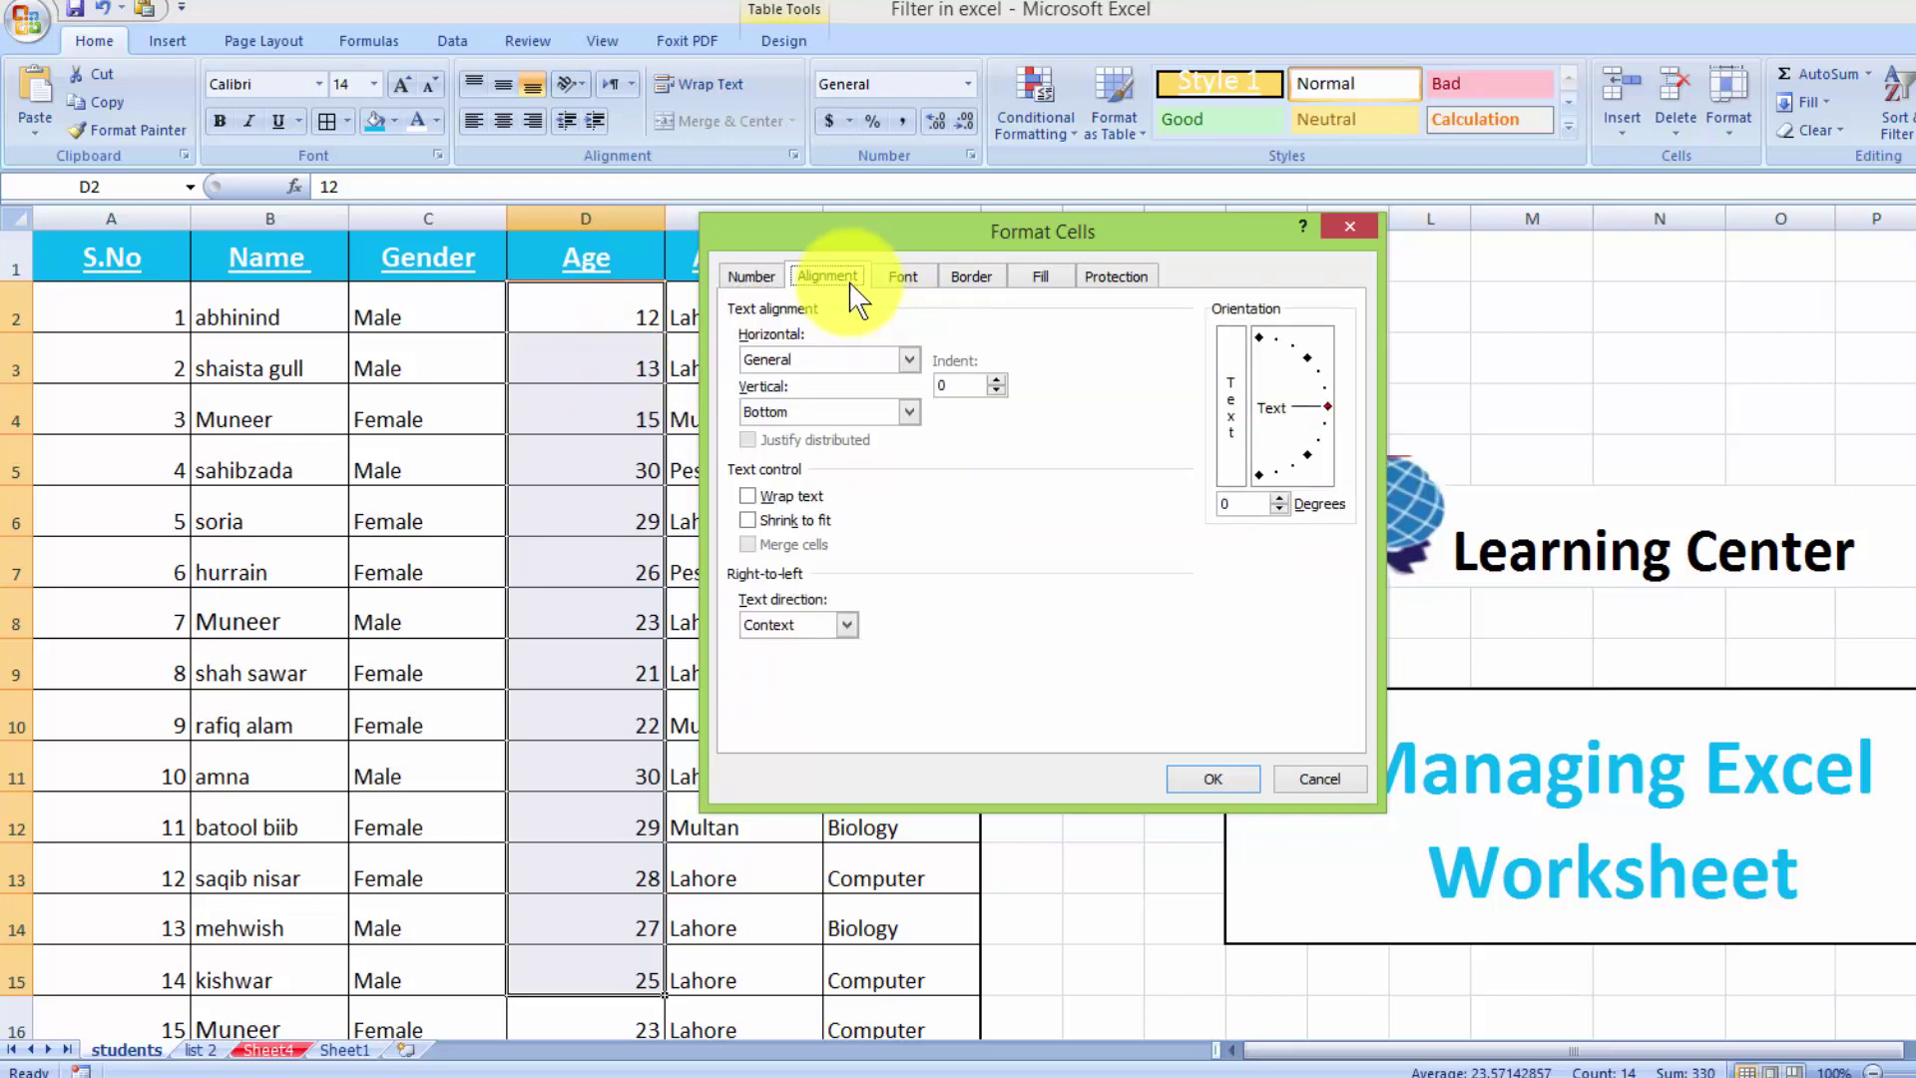
Step: Keep General horizontal alignment, turn on text wrapping and choose the Aatrix OCRA font
click(909, 359)
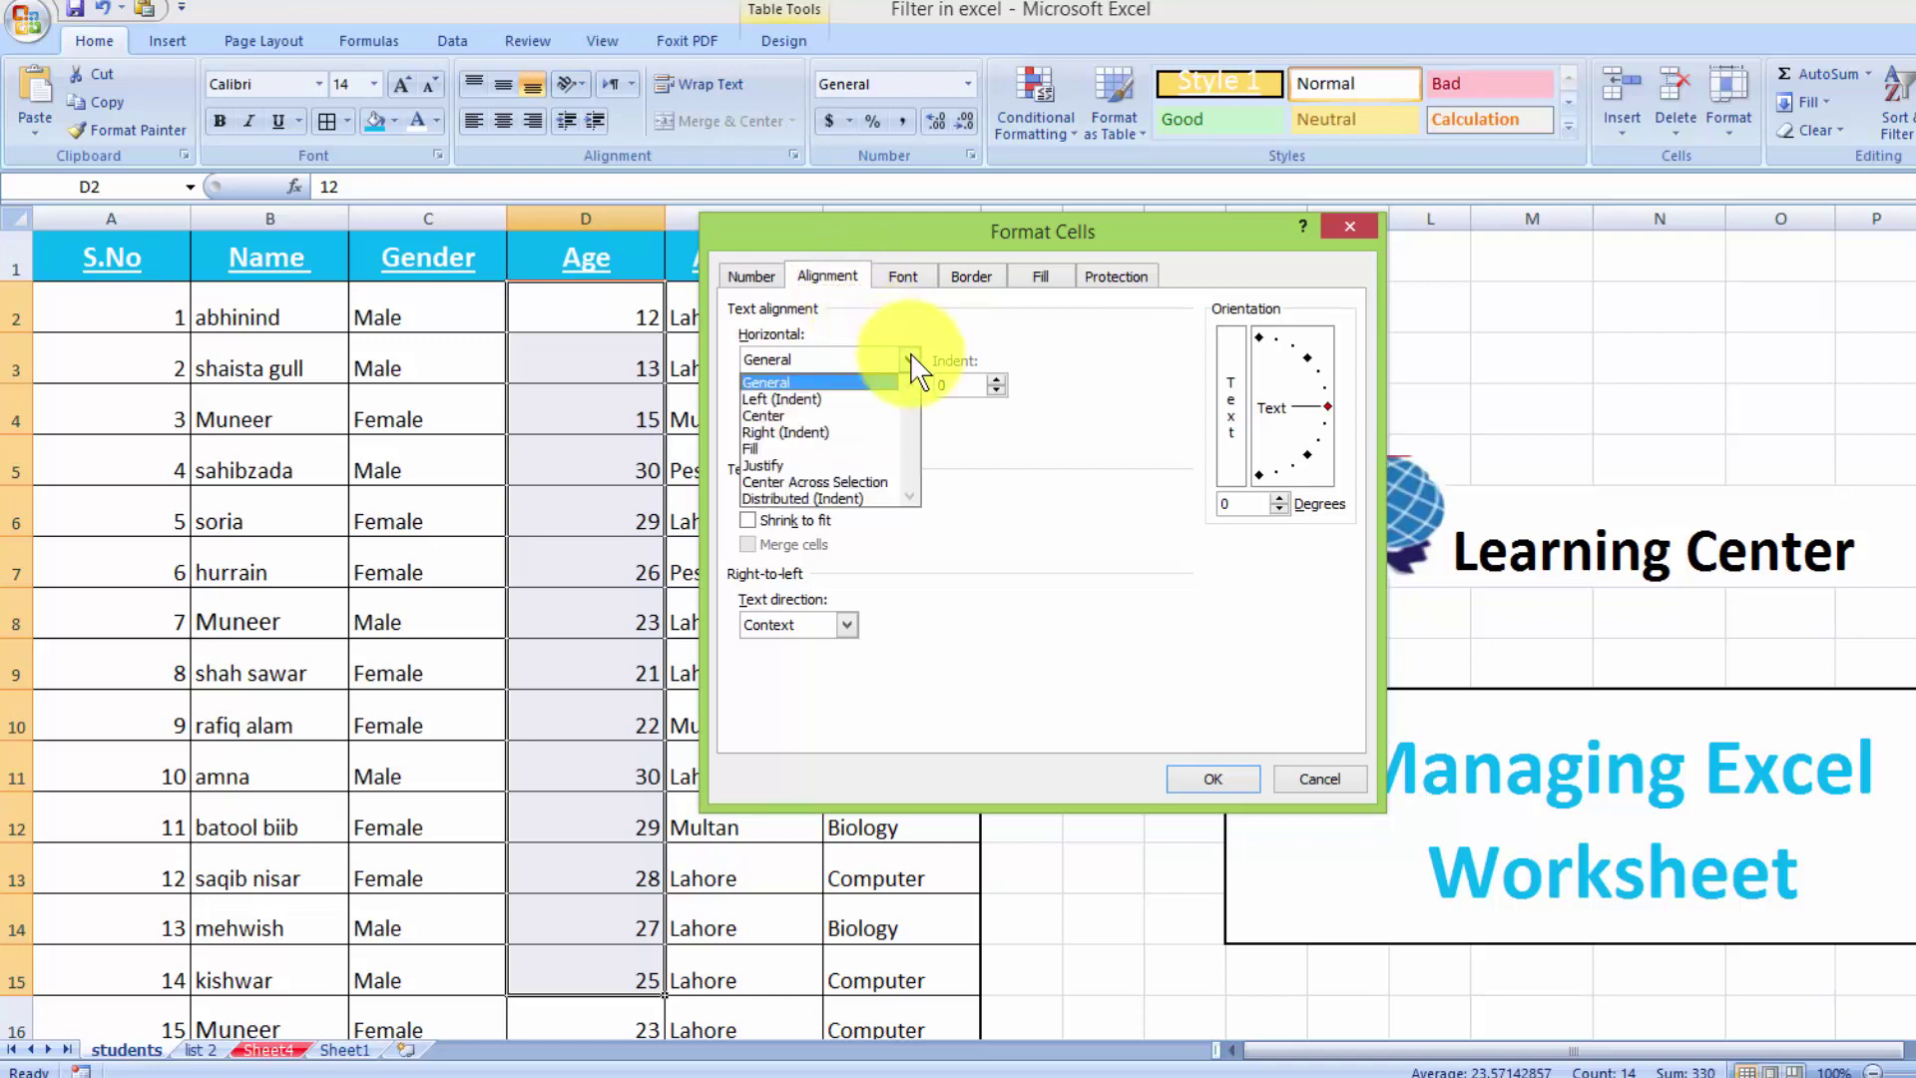
click(910, 361)
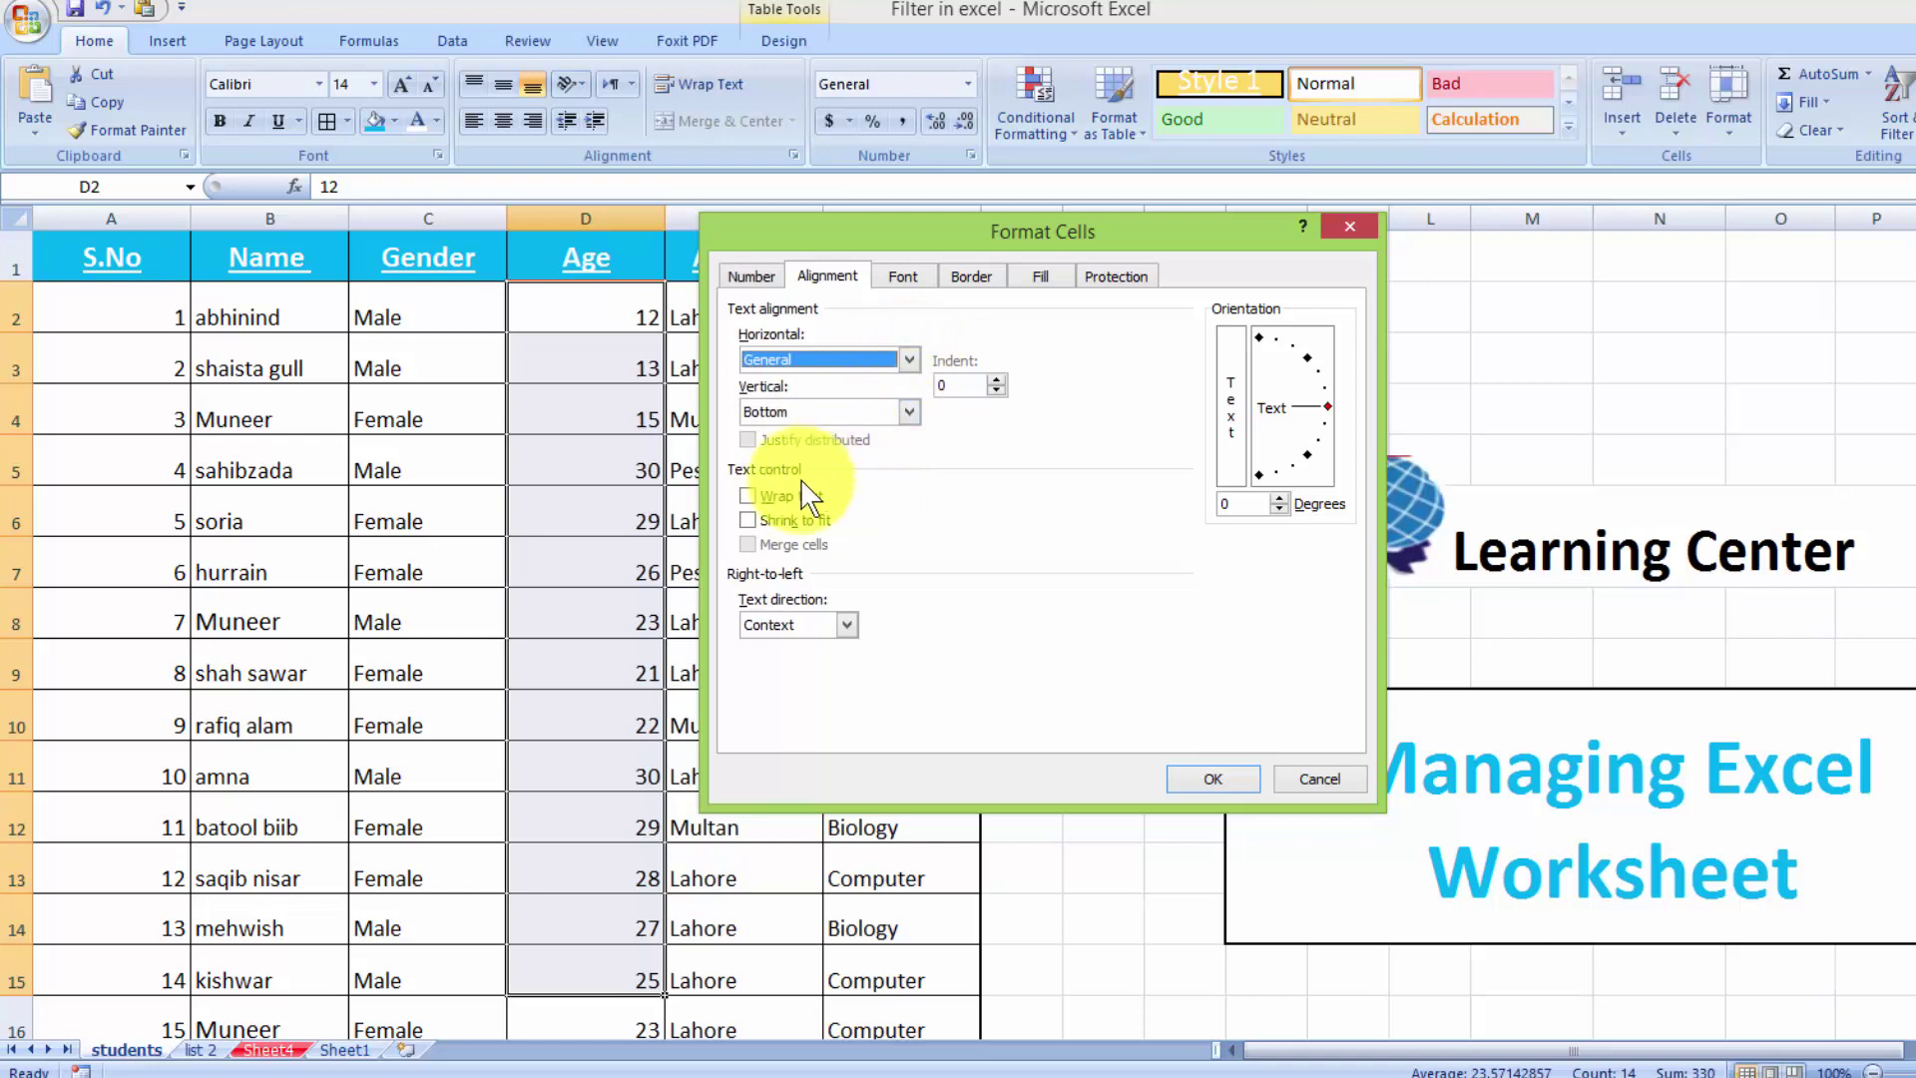
click(752, 500)
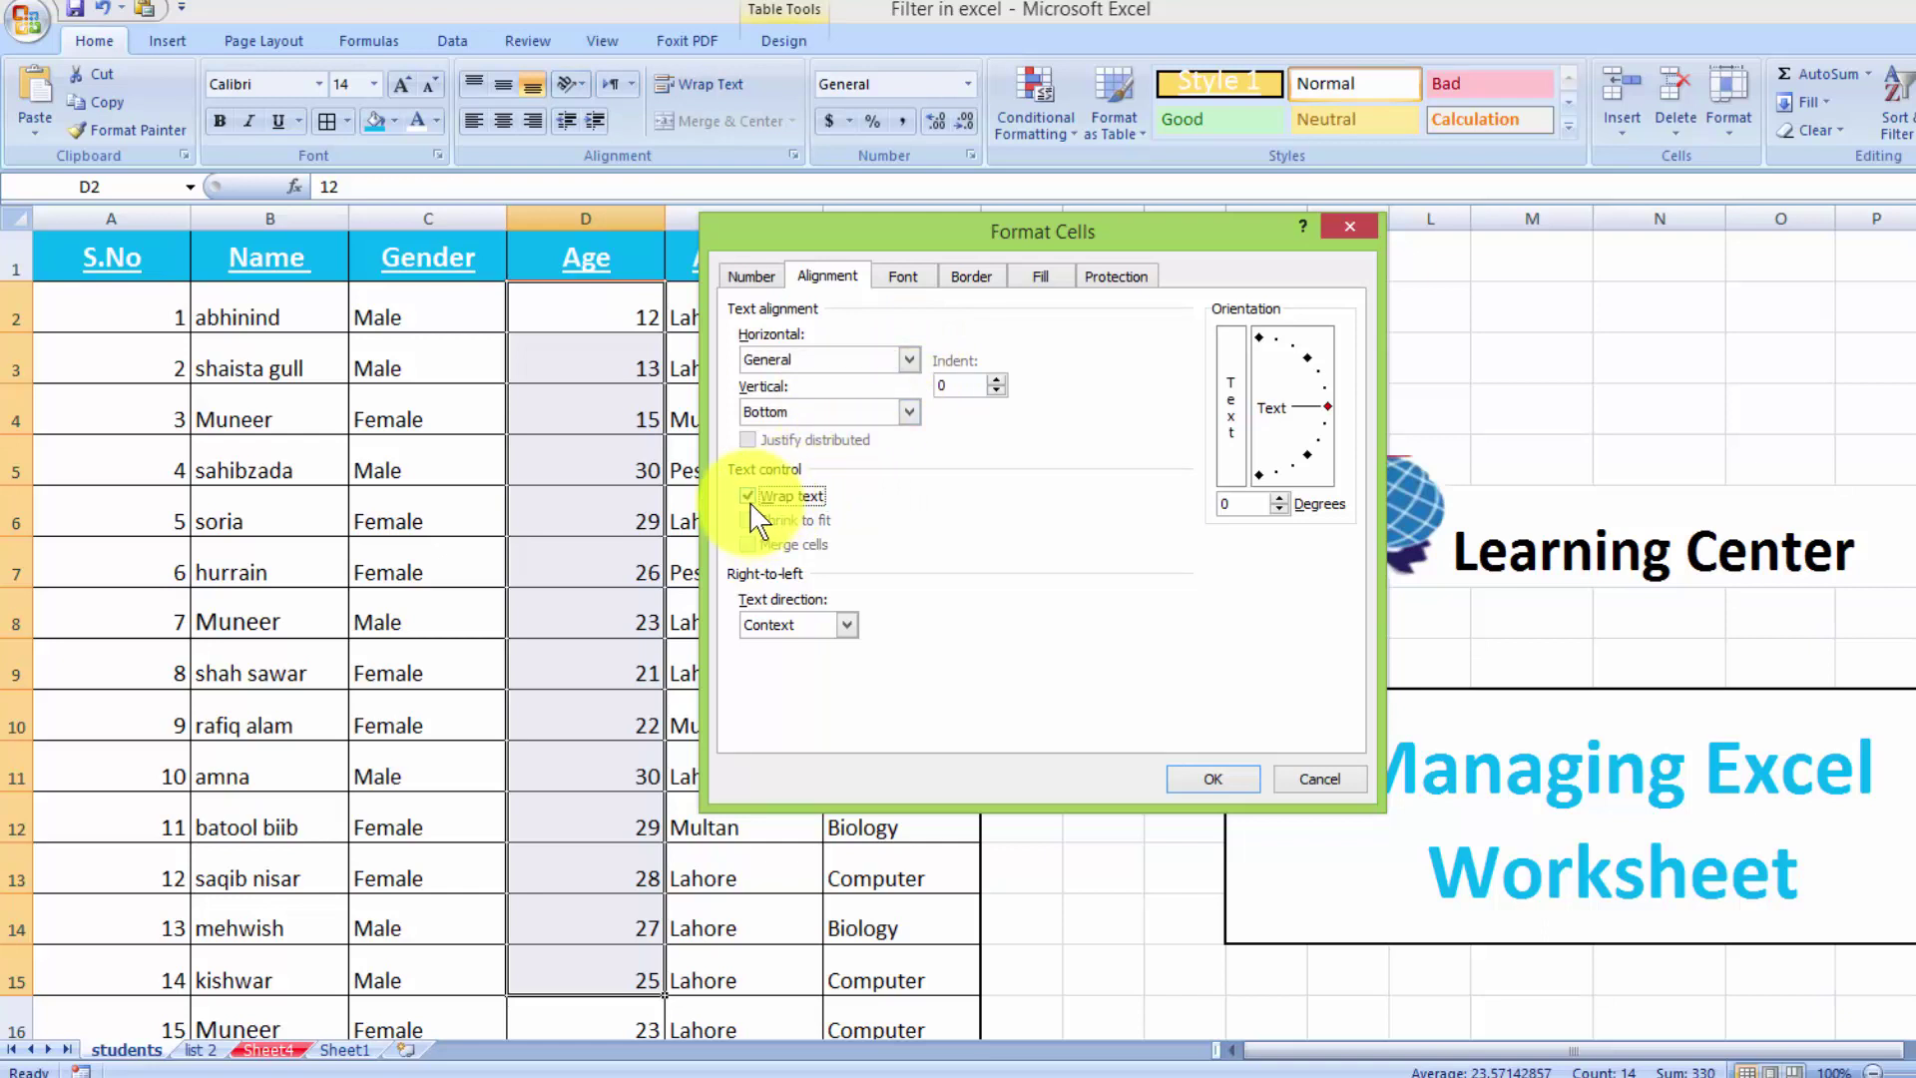
click(904, 277)
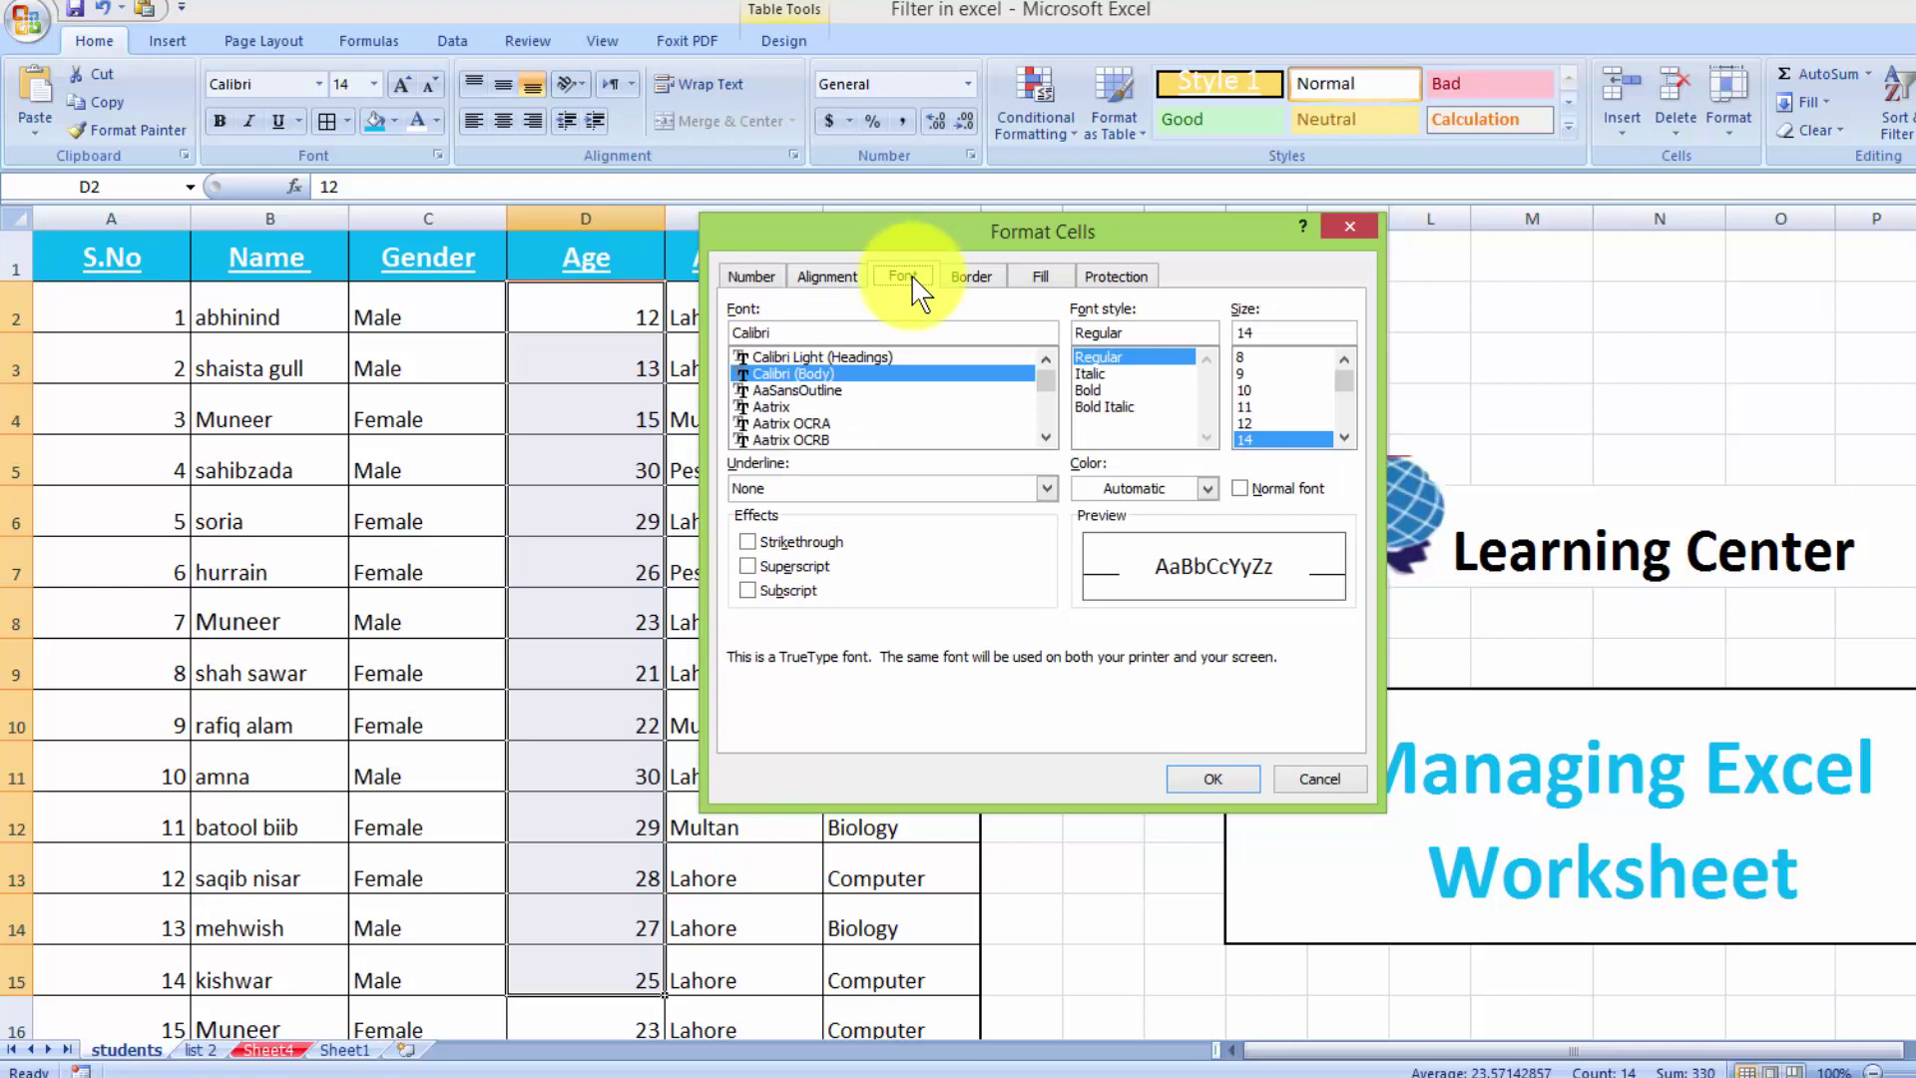
click(836, 391)
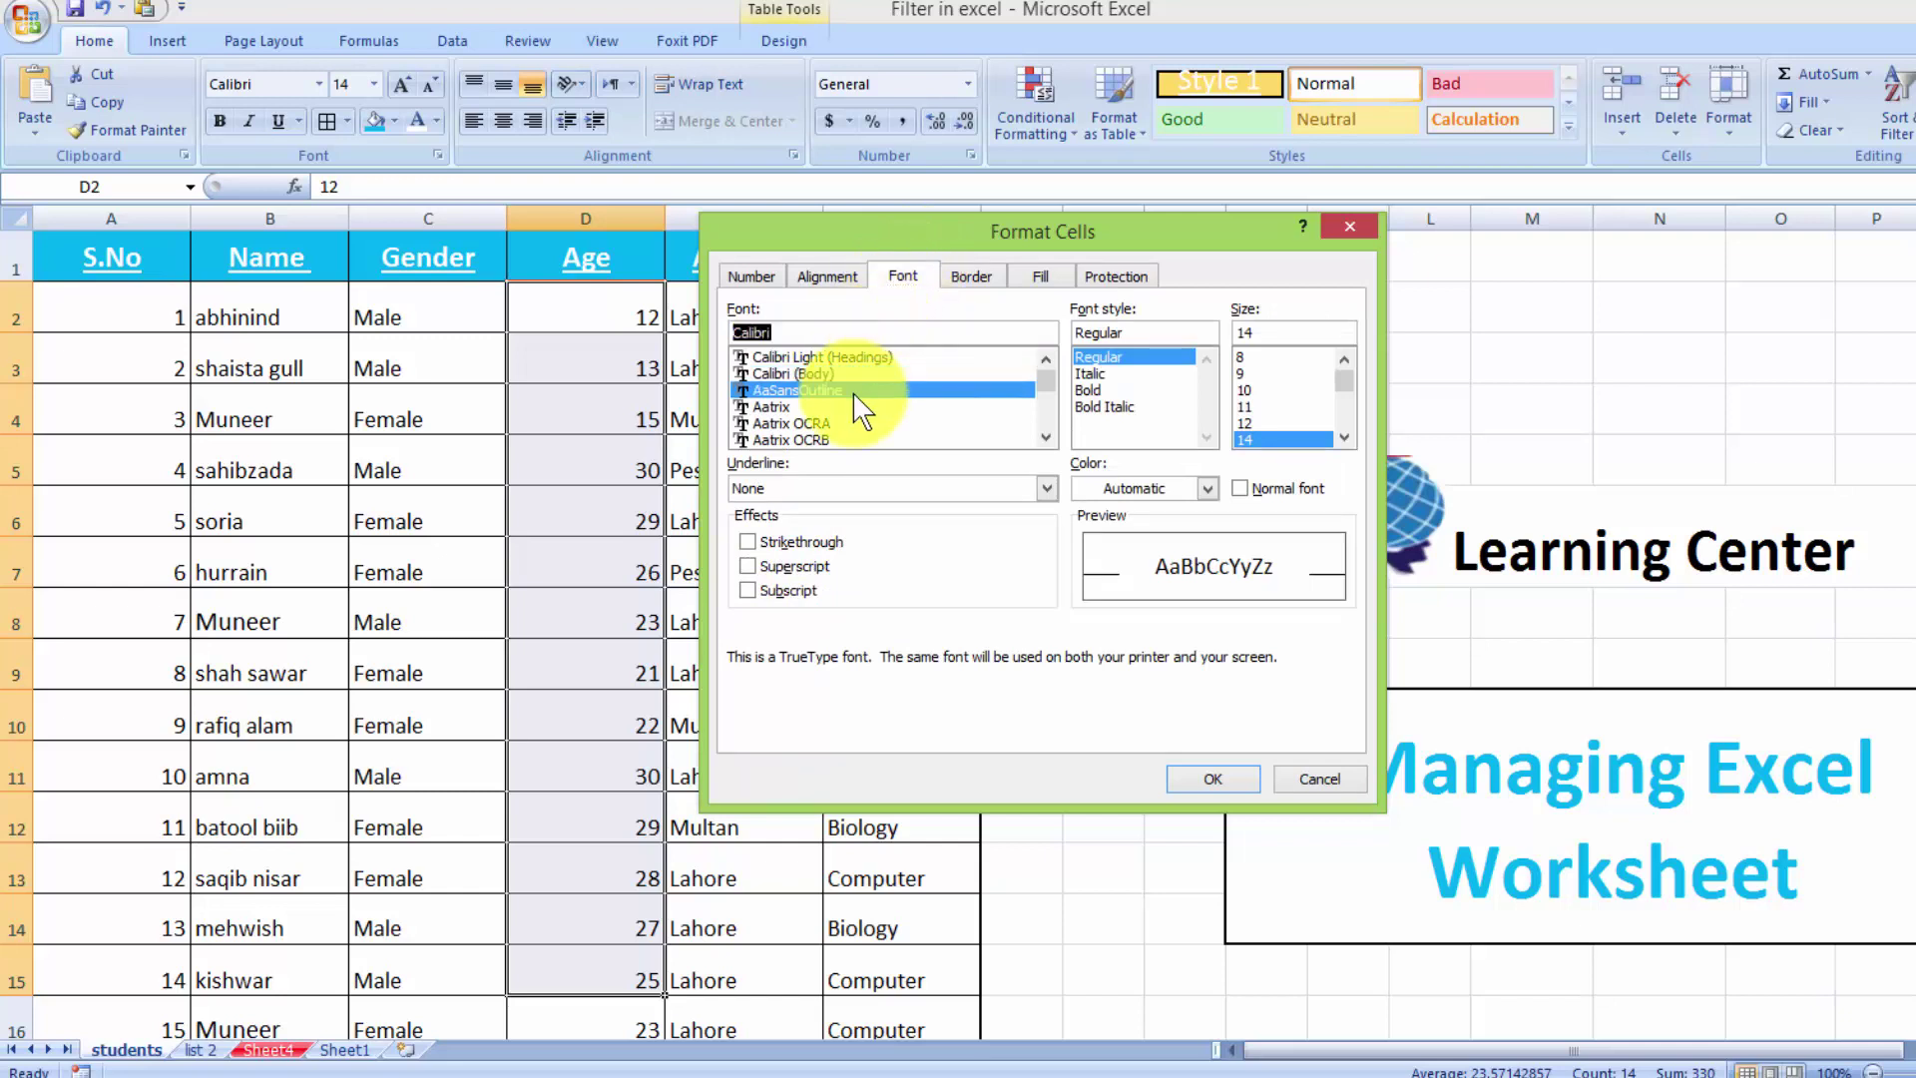
click(808, 406)
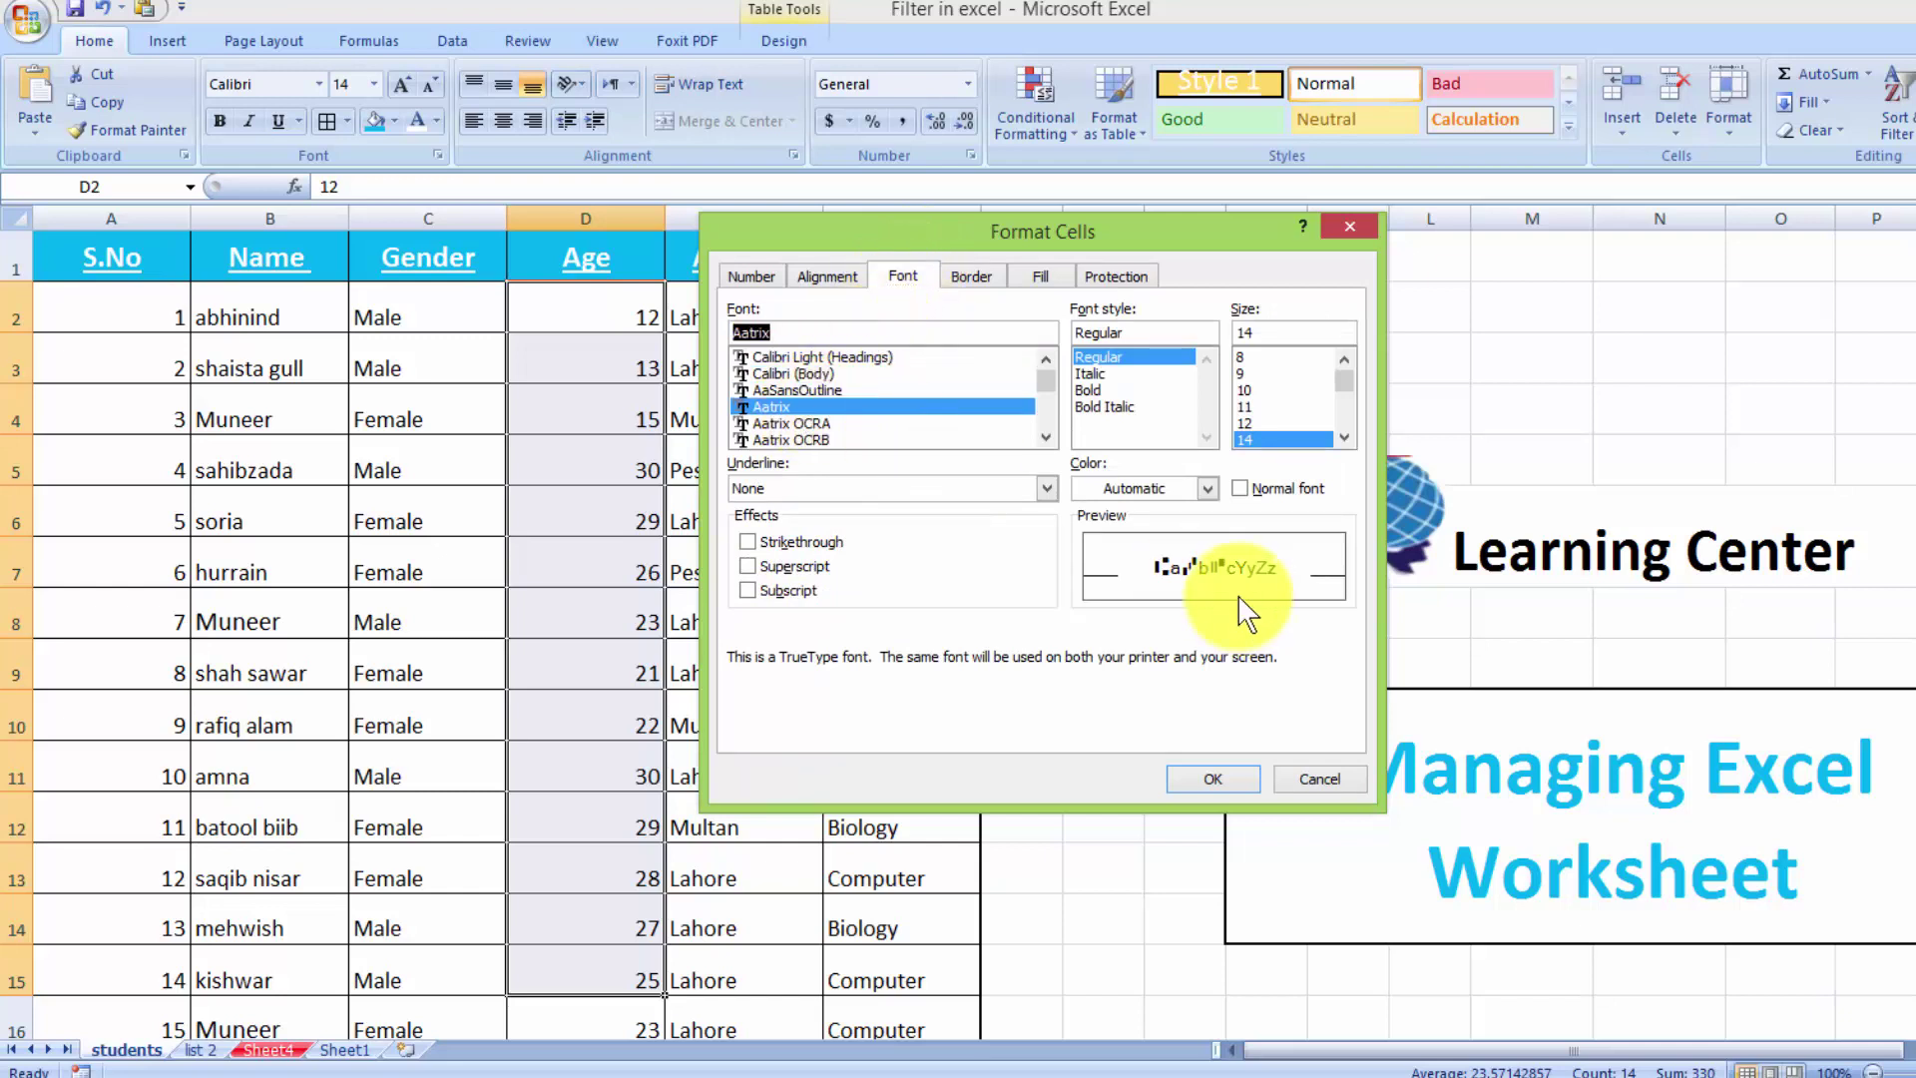
click(812, 423)
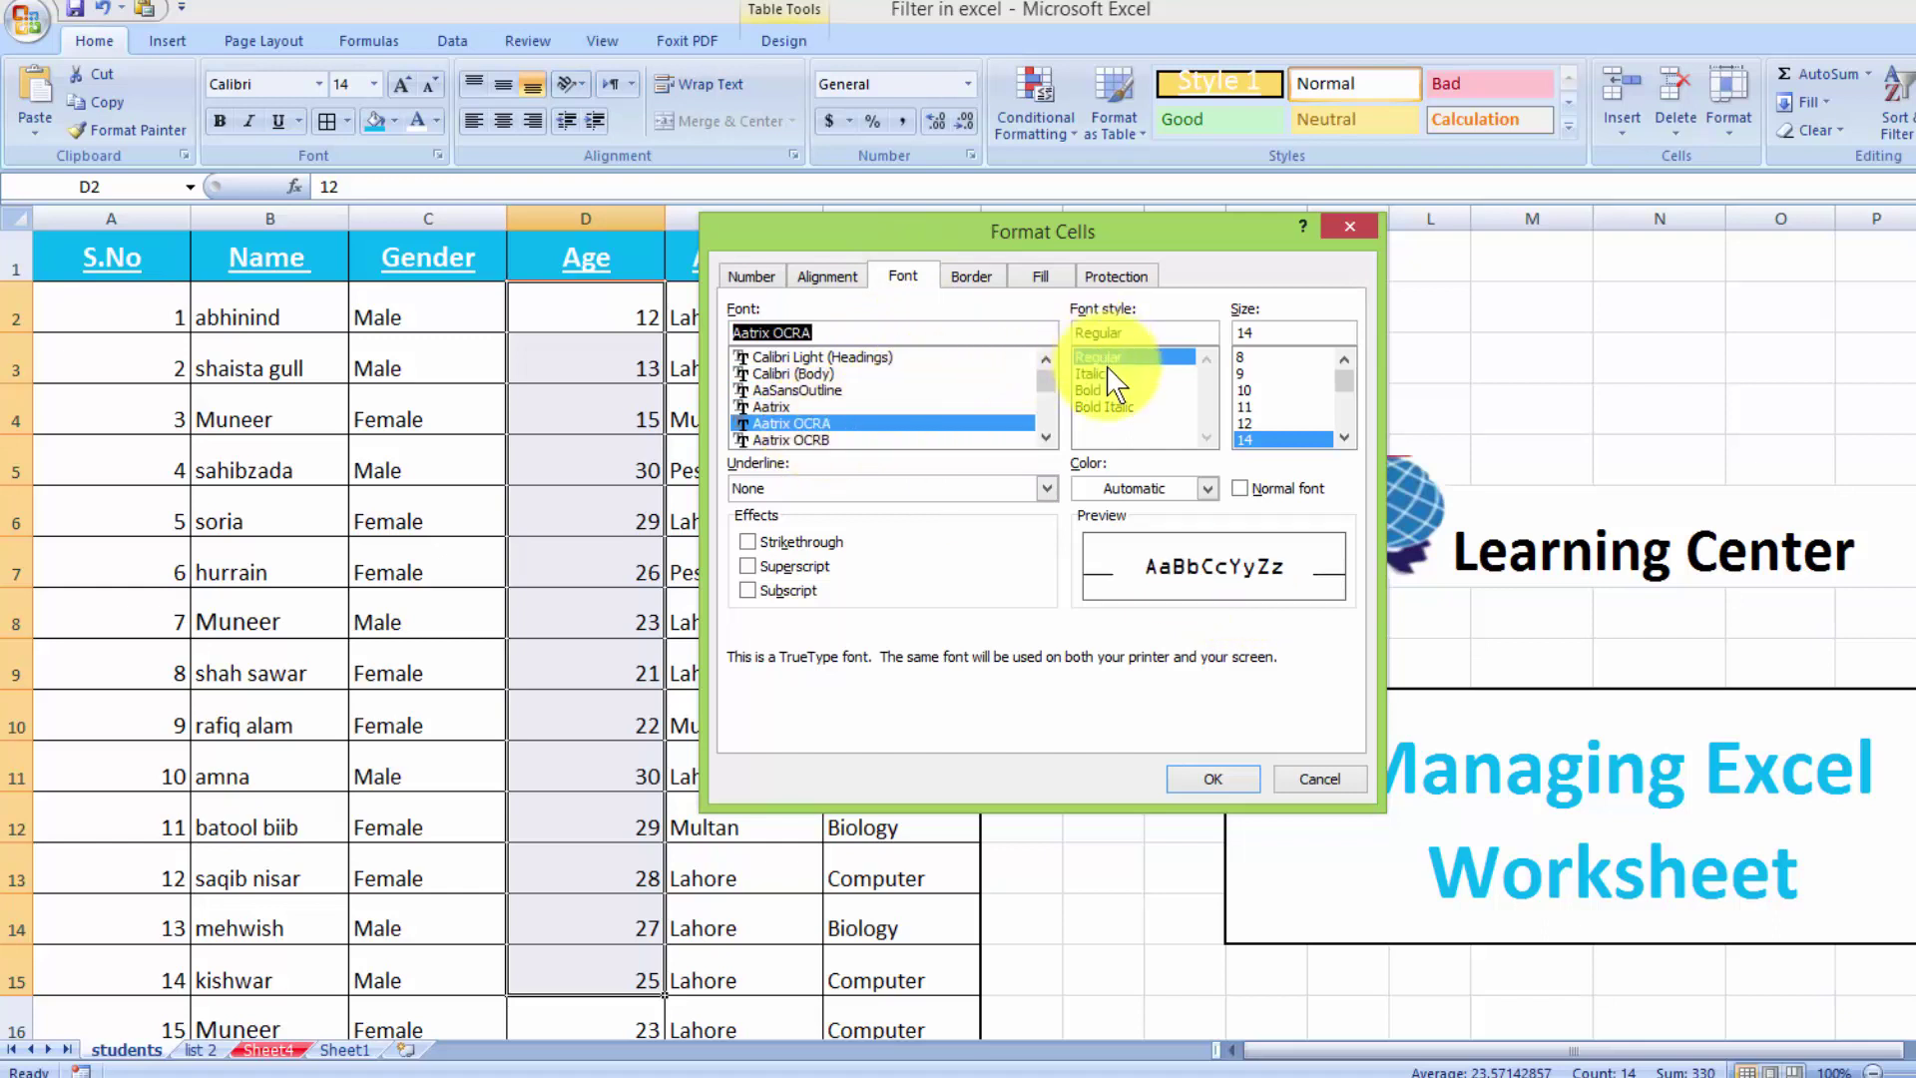
Step: Give the Age cells a gold fill and apply the formatting
click(971, 276)
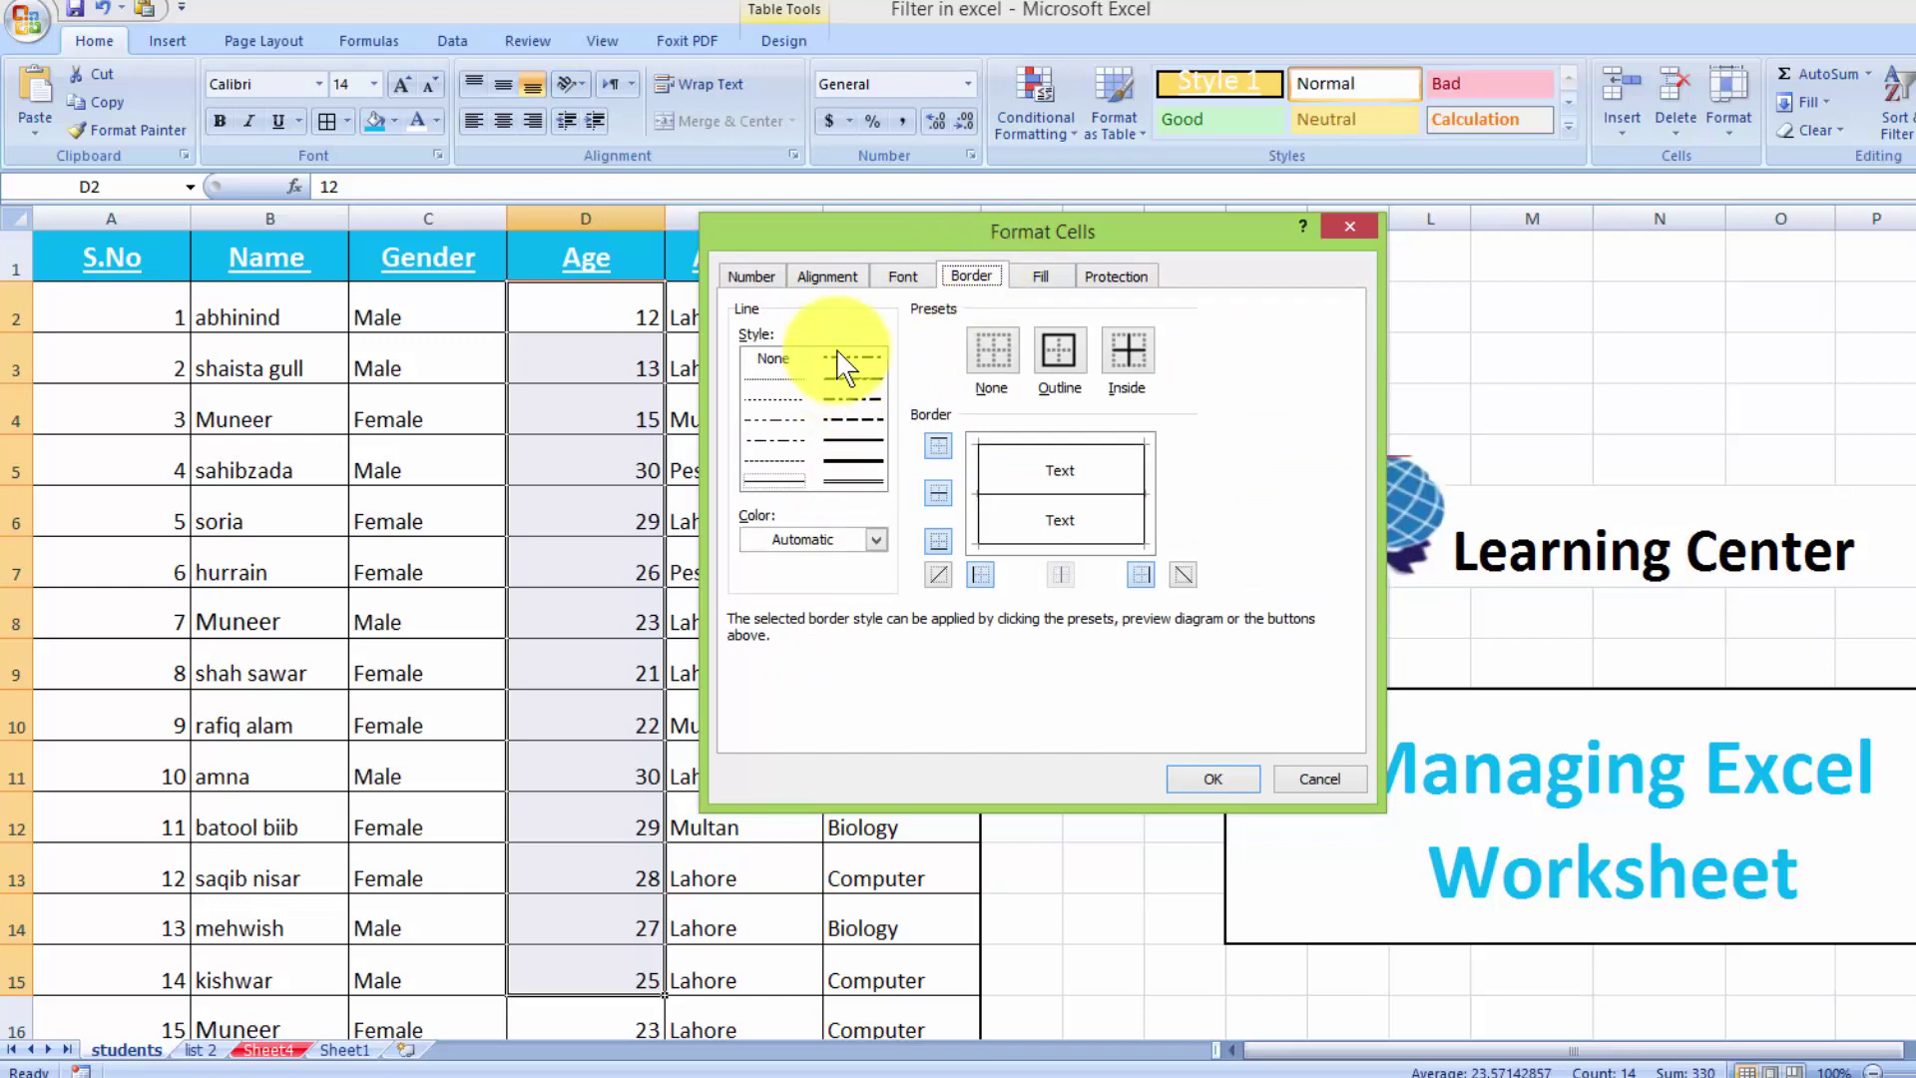
click(1041, 279)
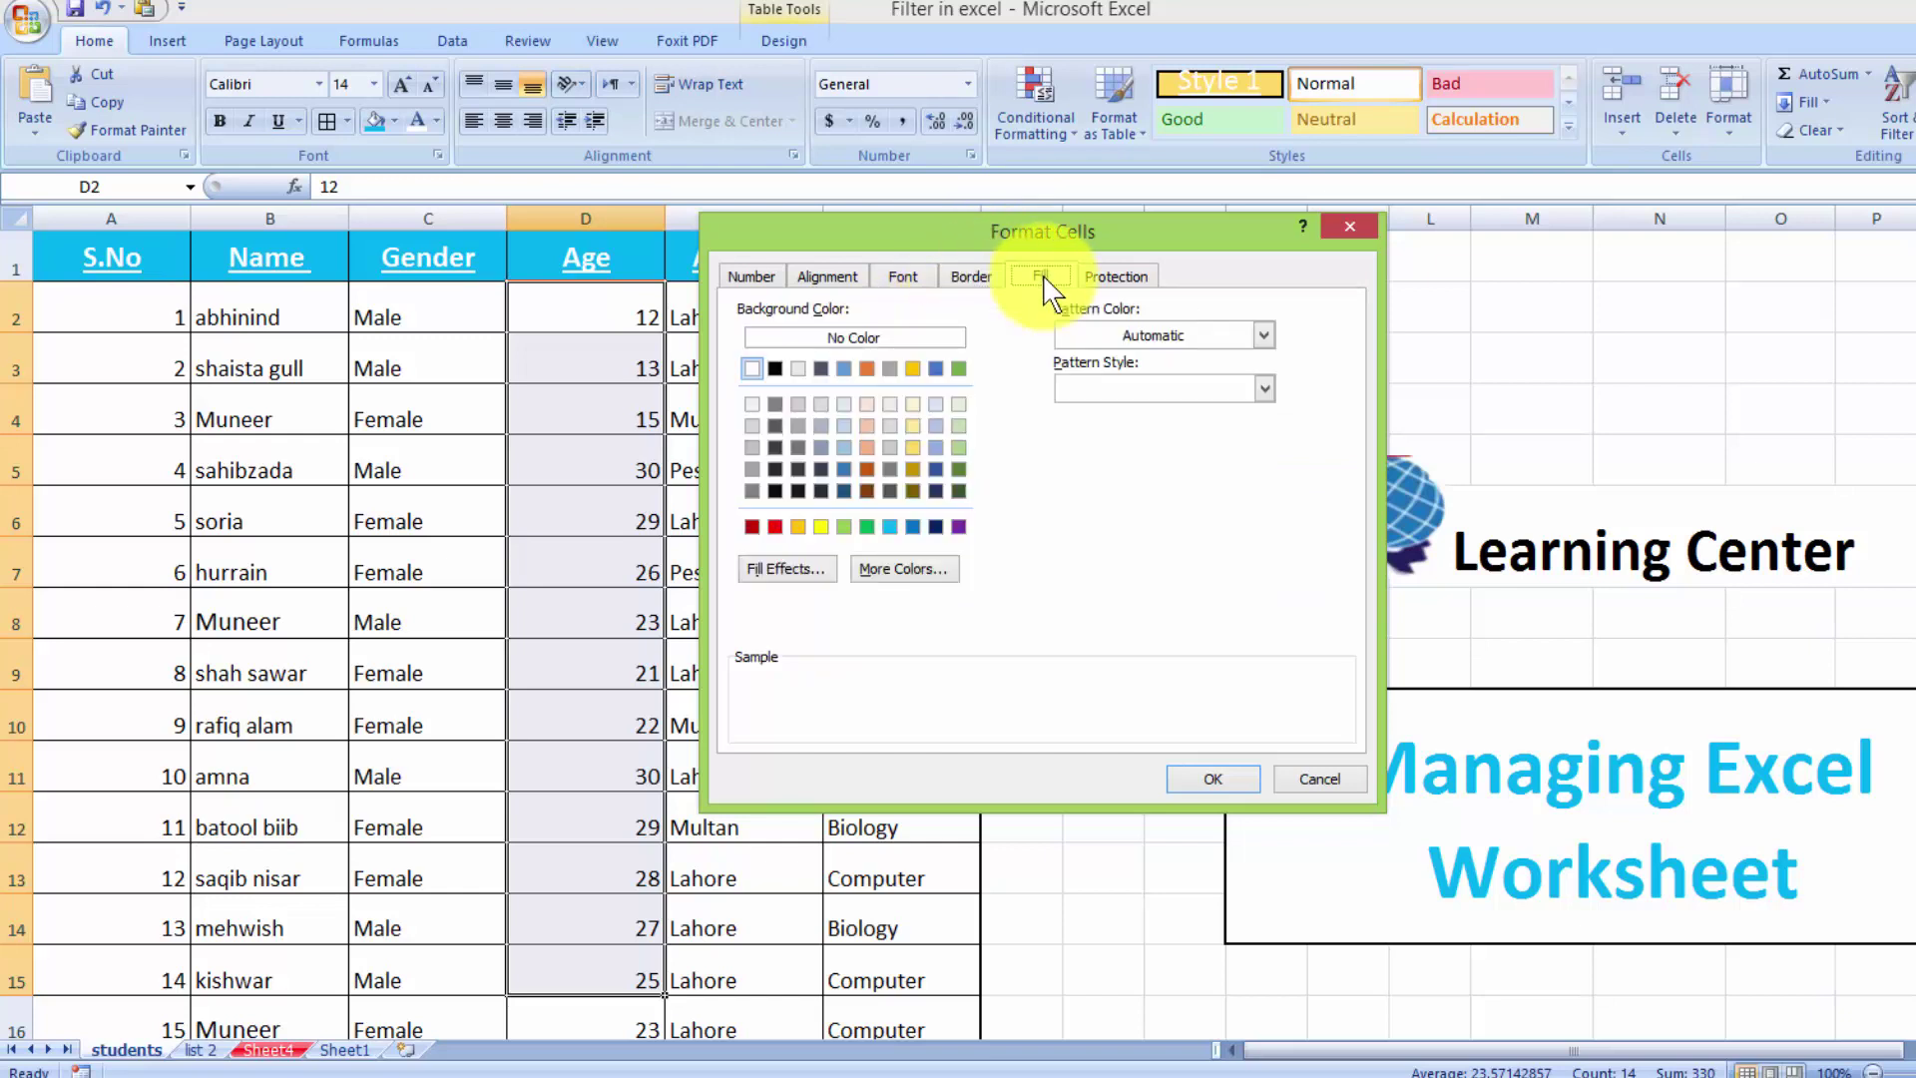
click(913, 369)
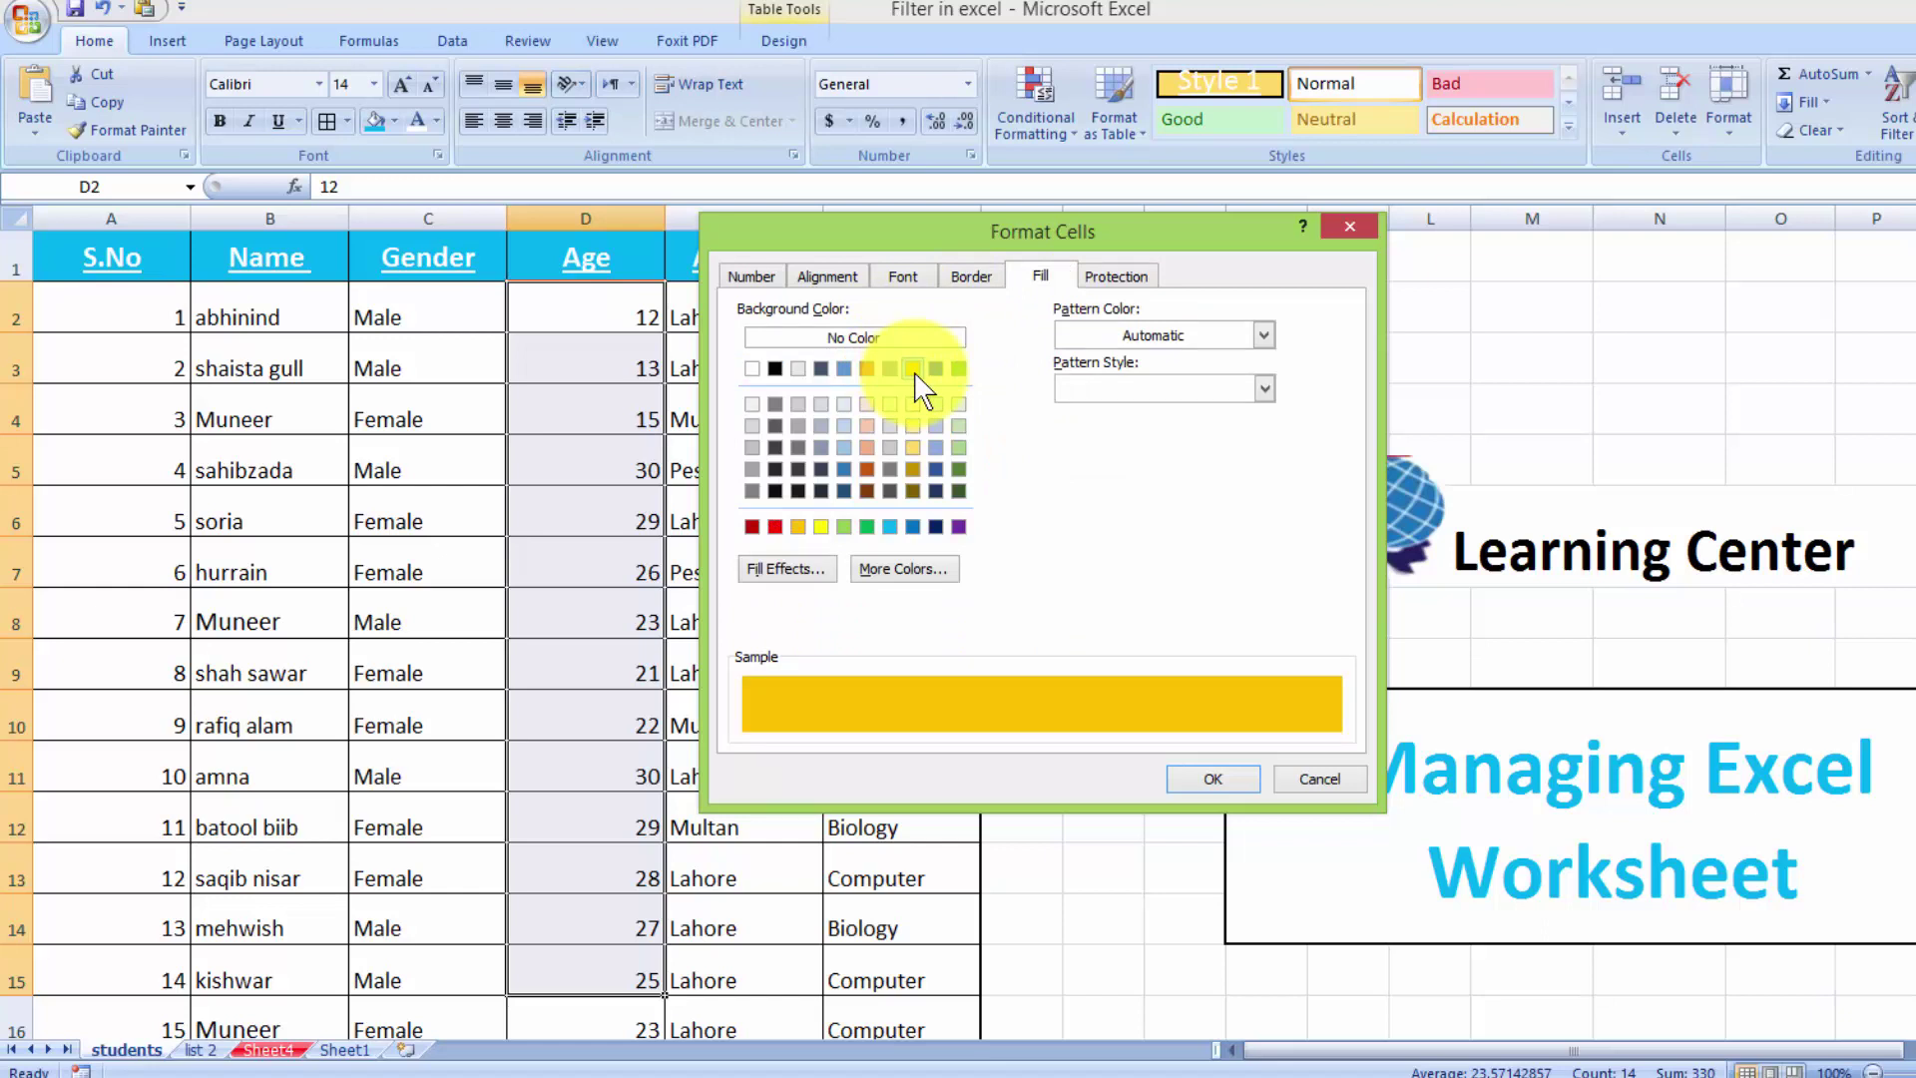
click(1106, 280)
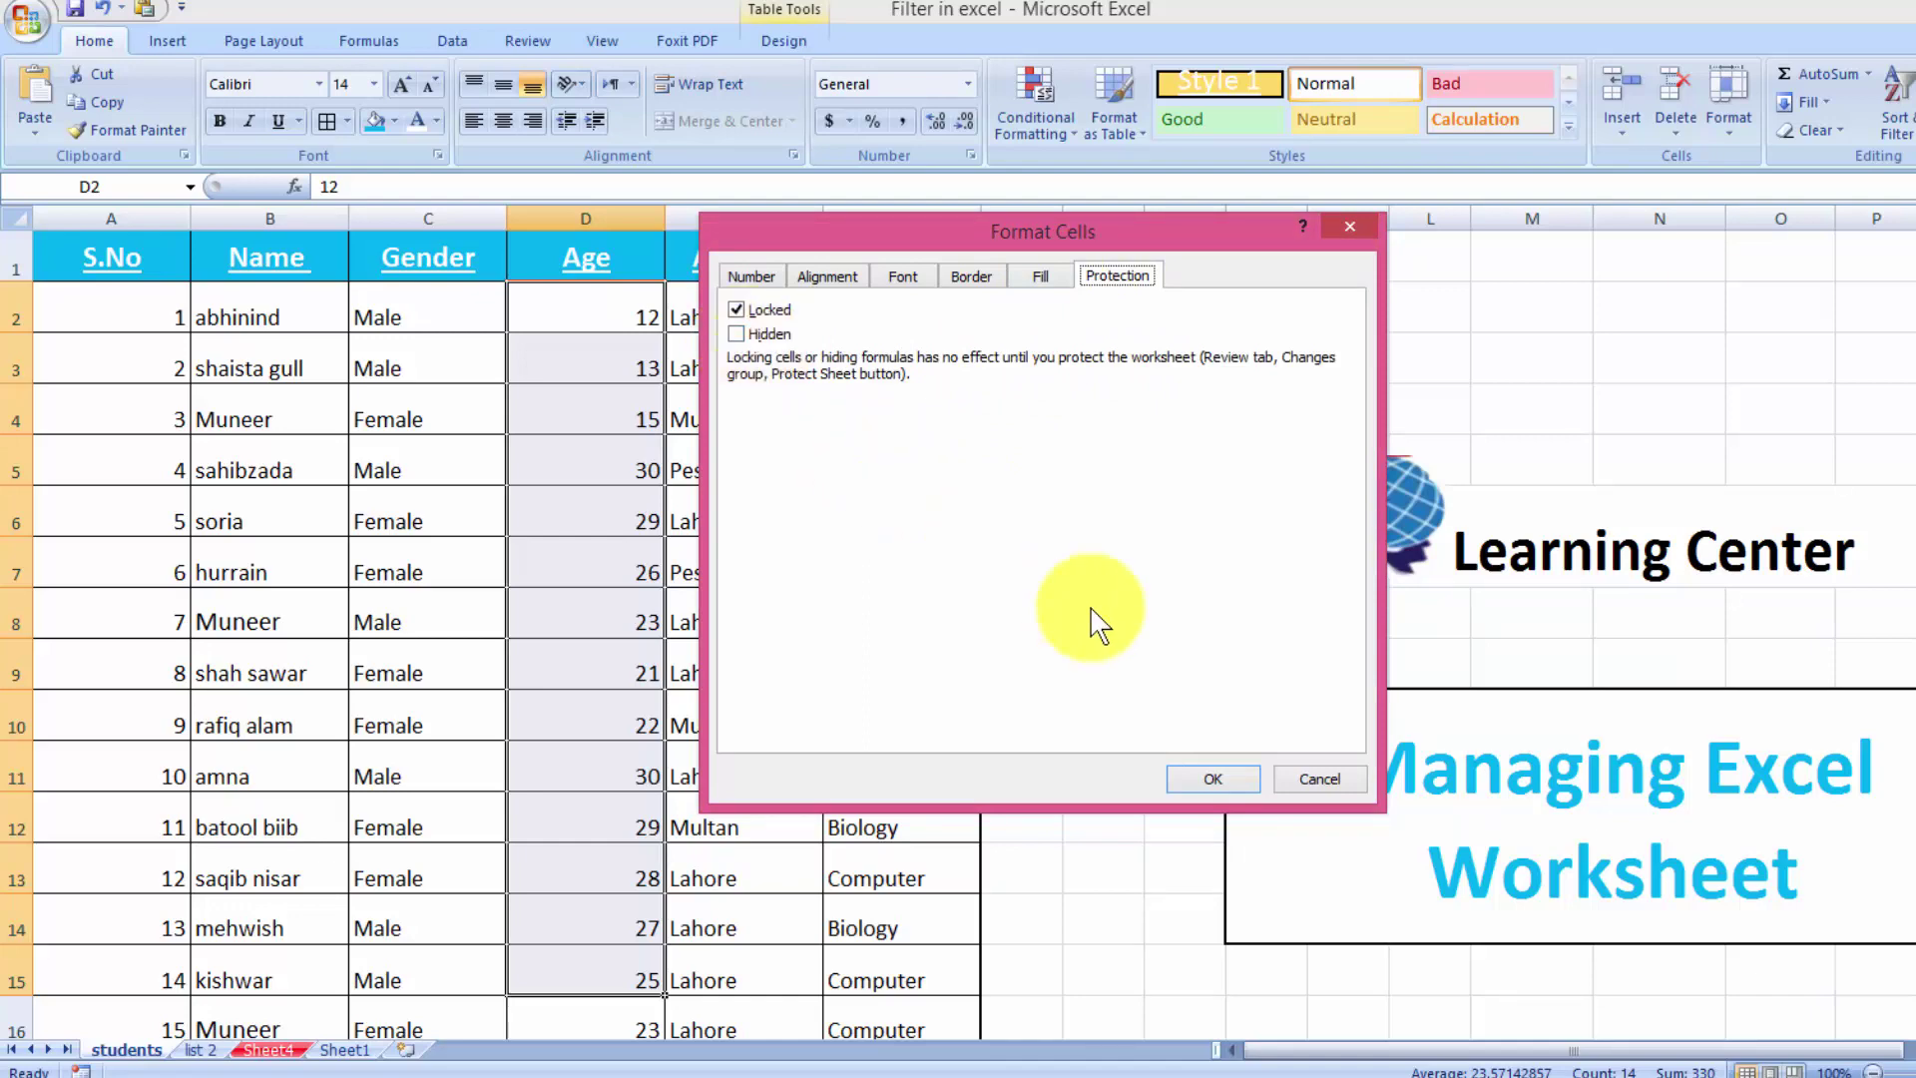
click(1227, 778)
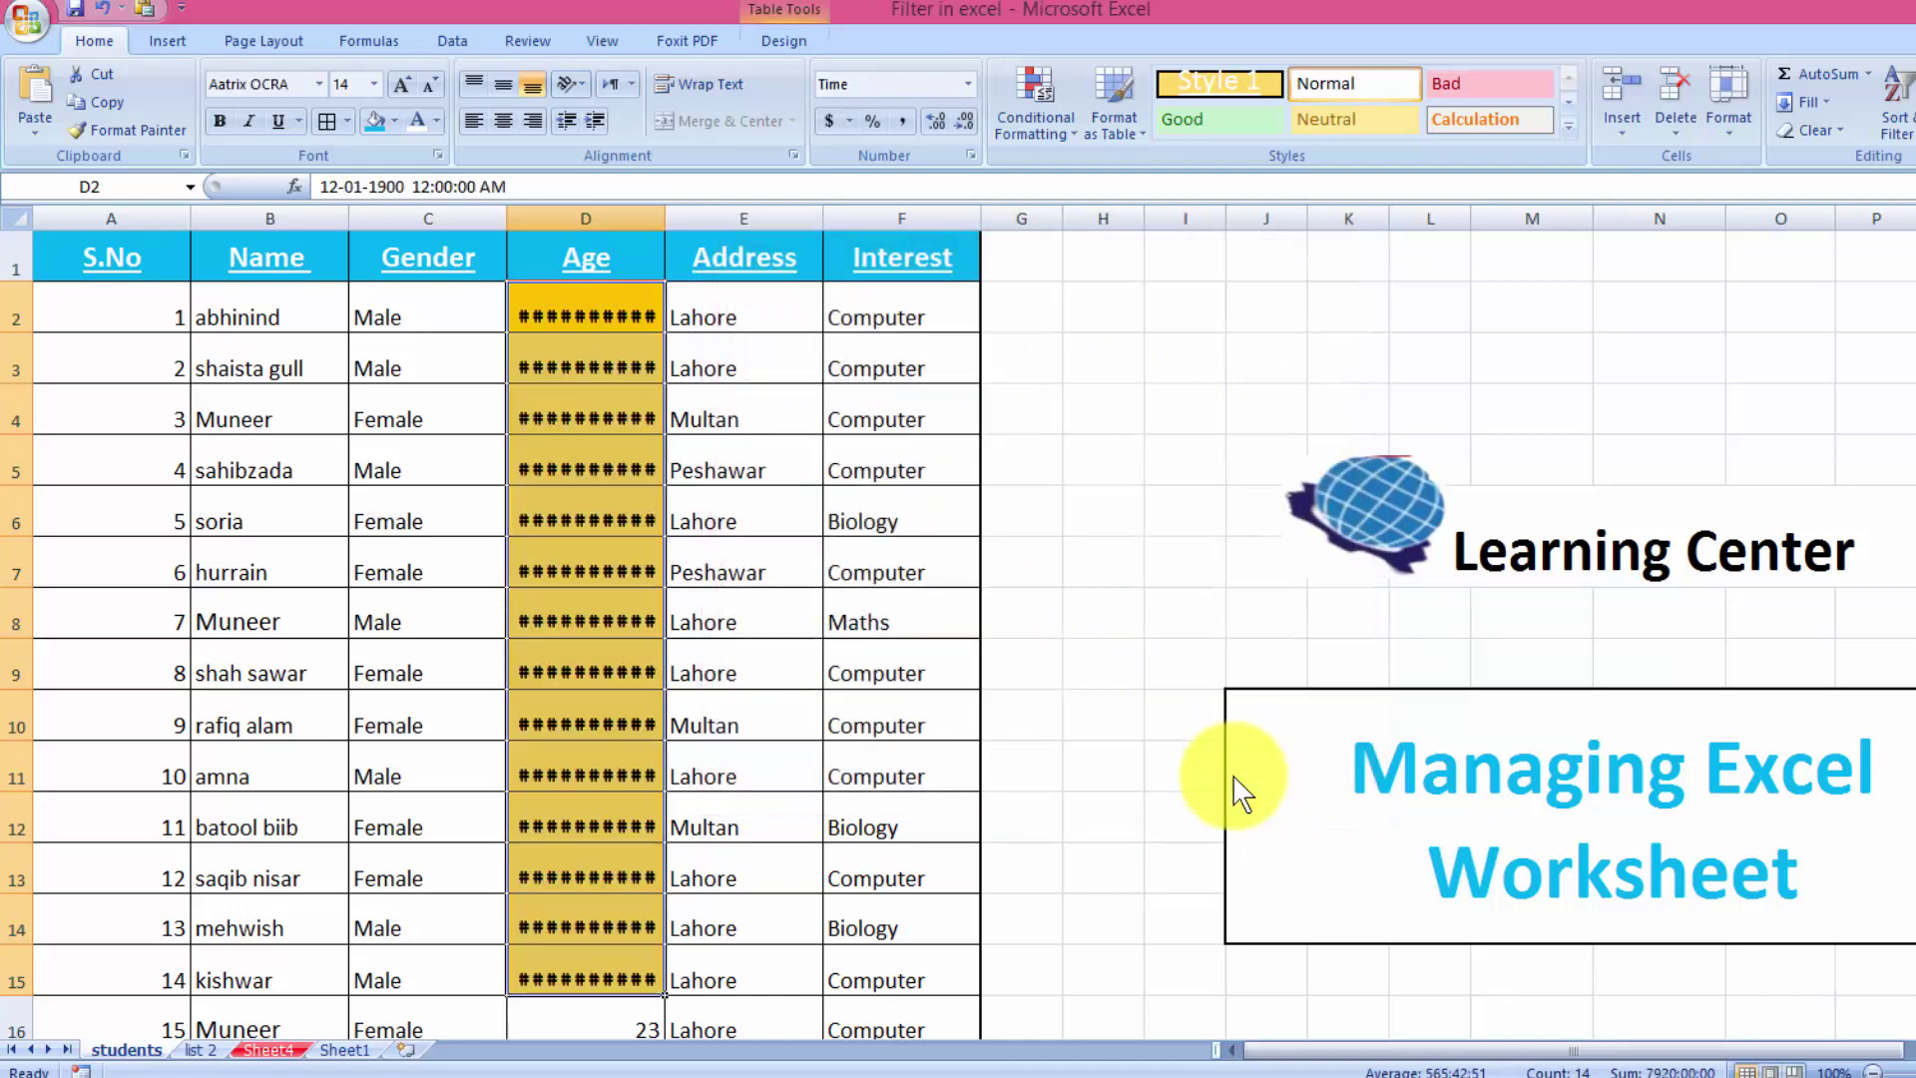
Step: Autofit column D and switch the ages to General number format
double_click(665, 218)
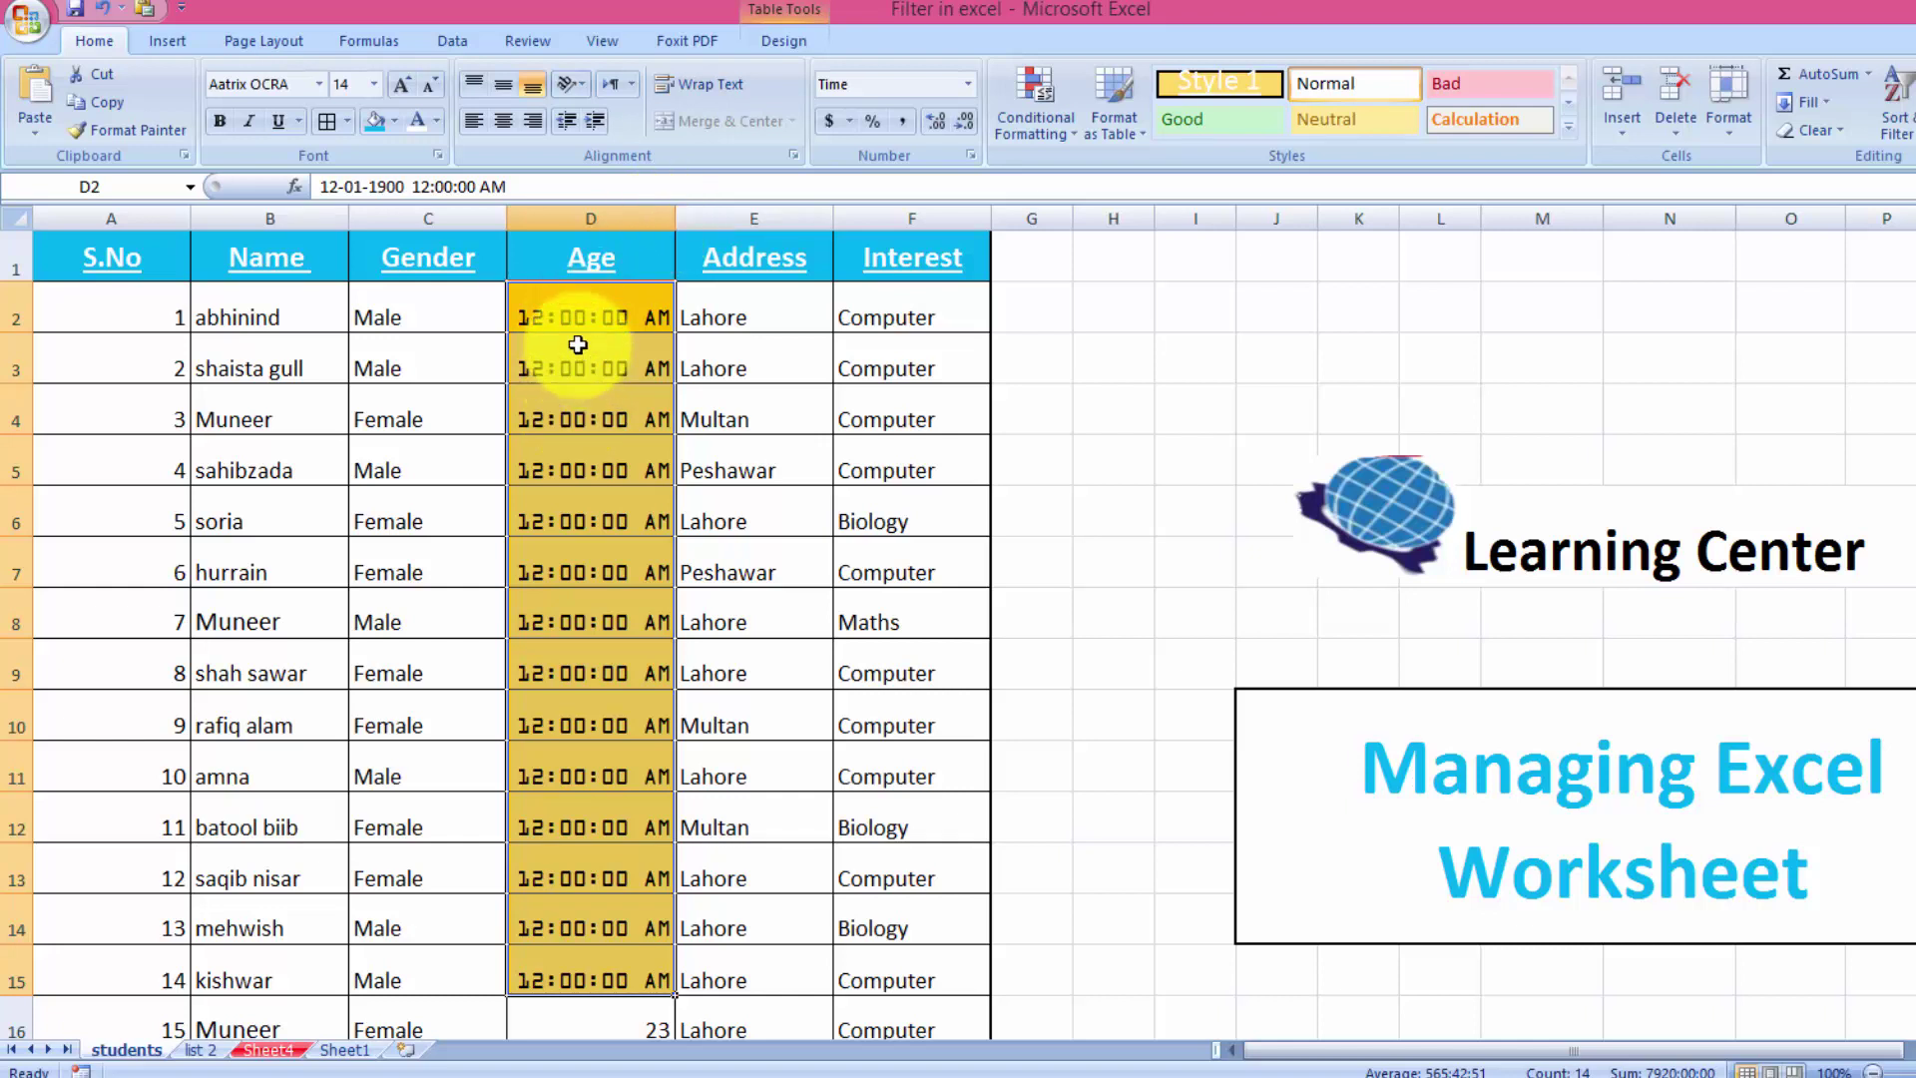
click(968, 84)
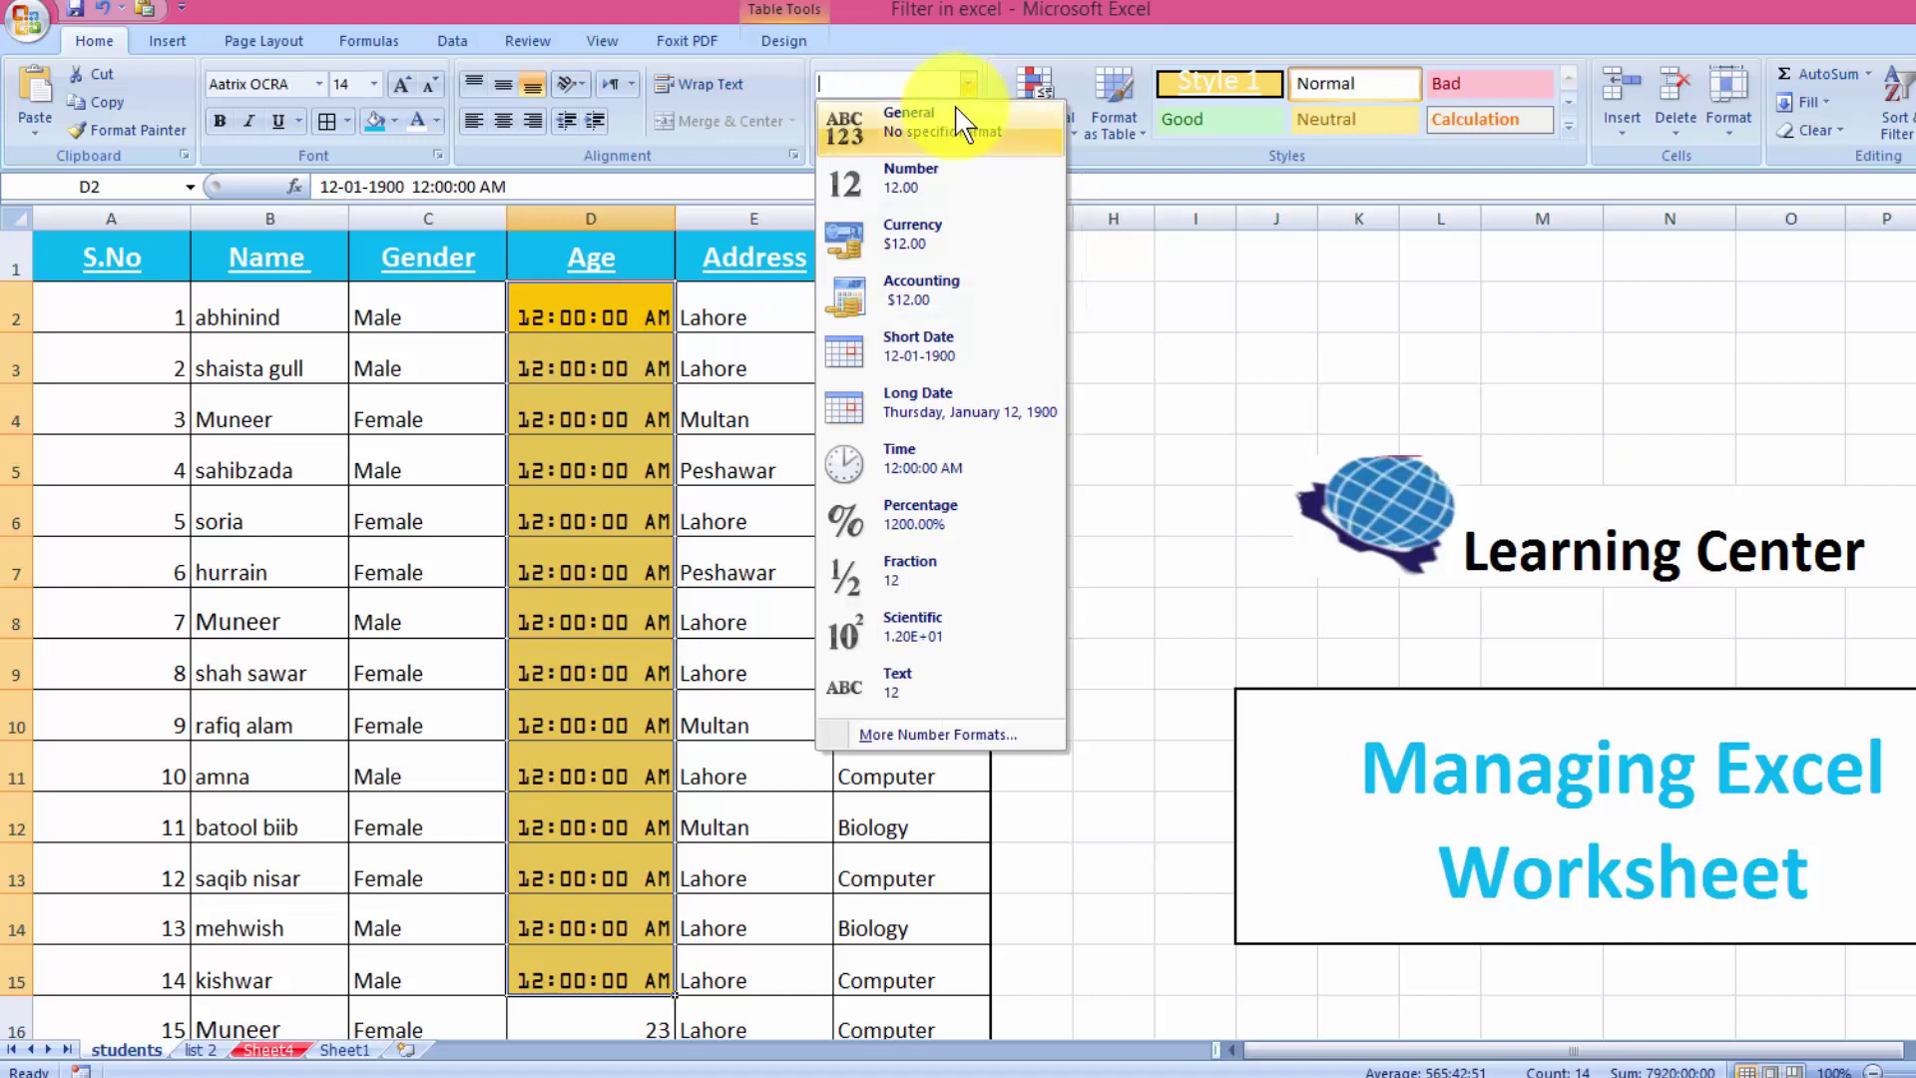
click(953, 125)
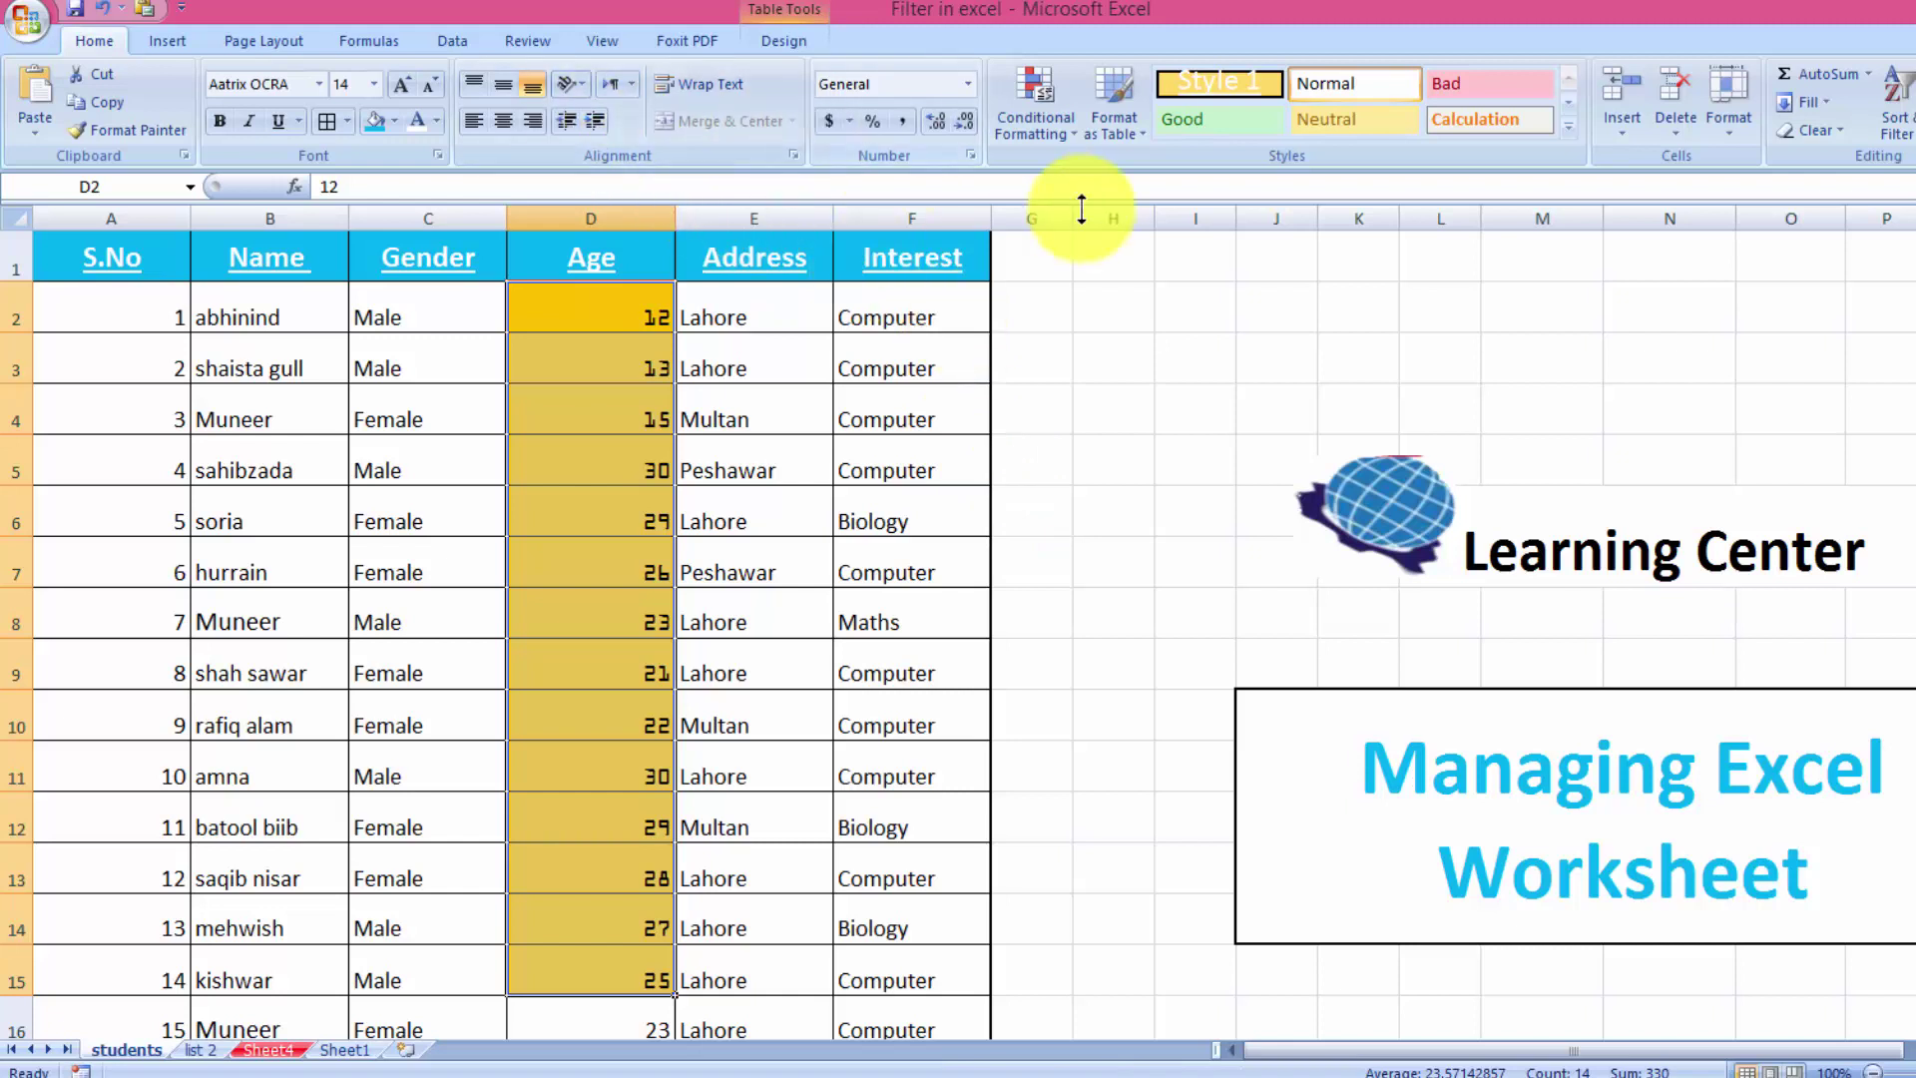
Step: Reselect D2:D15 and remove the gold fill with No Fill
click(815, 466)
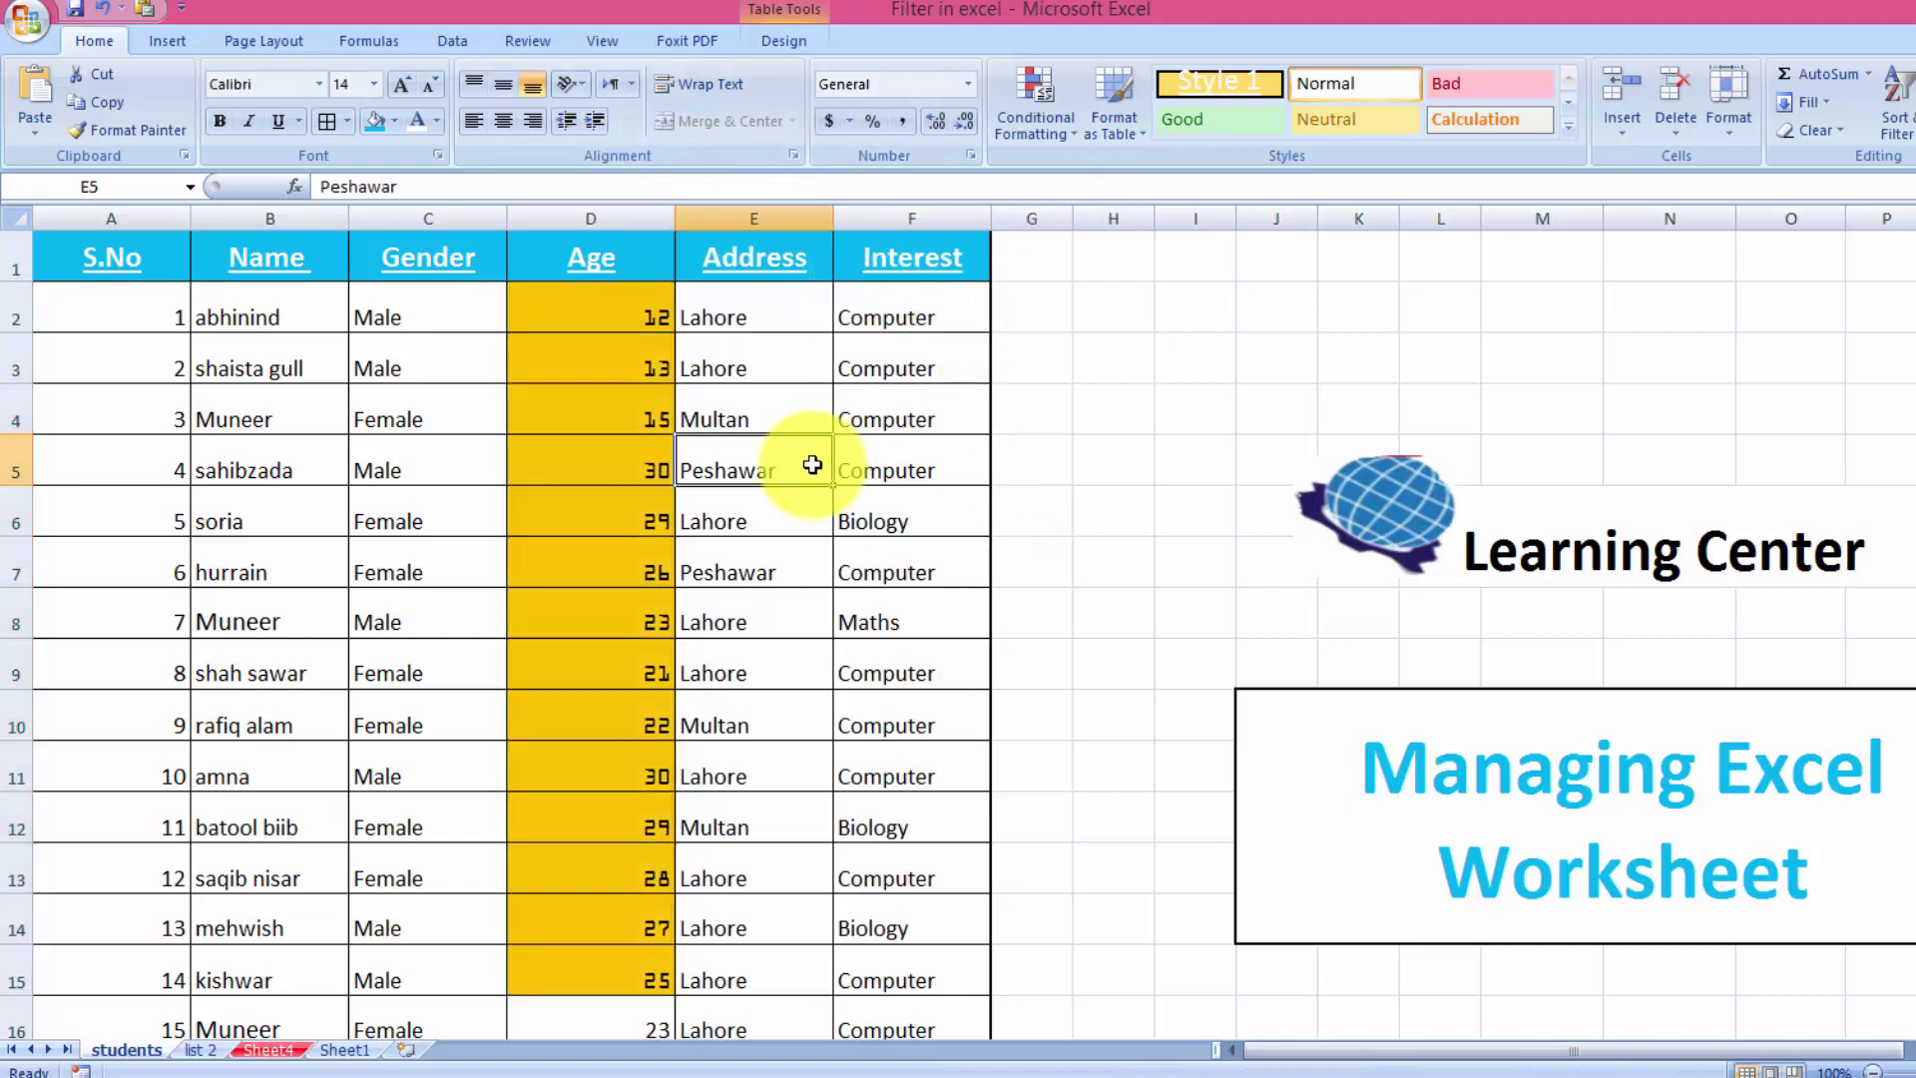
drag(619, 303, 628, 953)
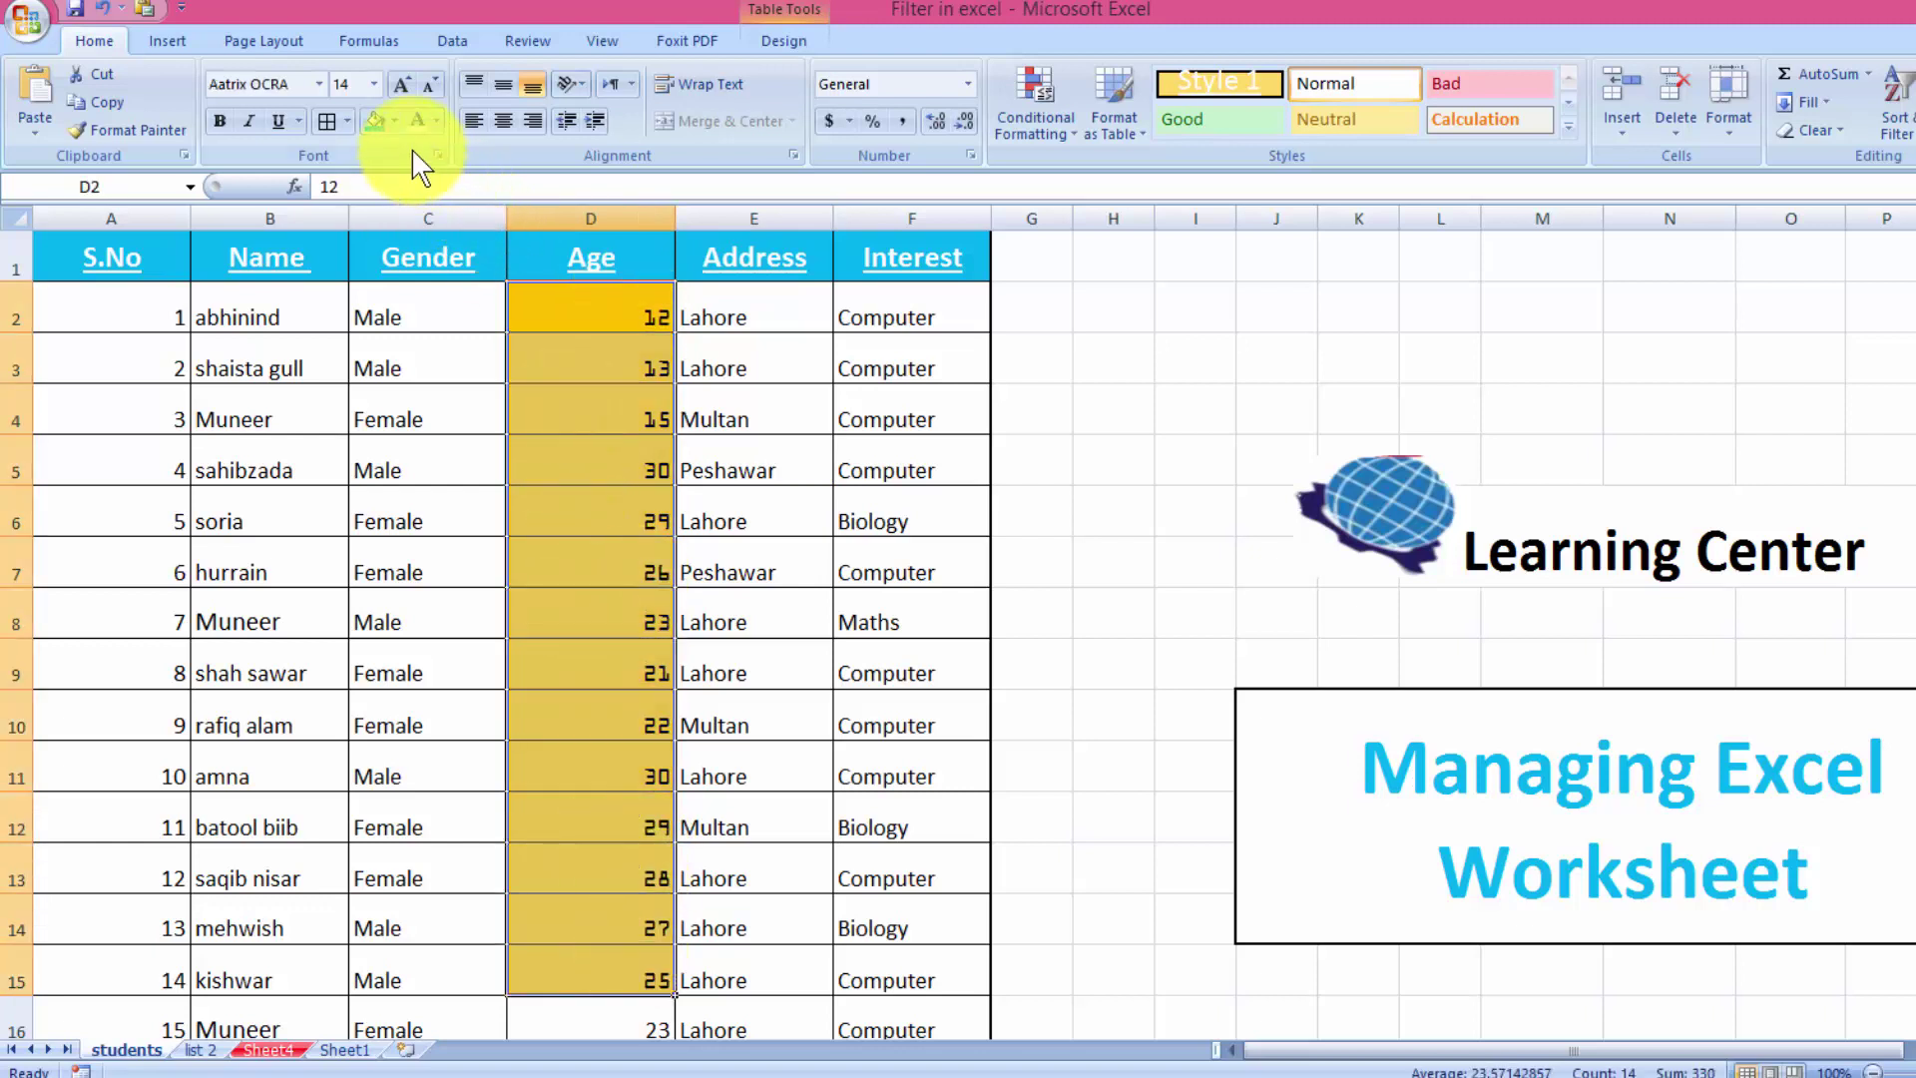
click(395, 121)
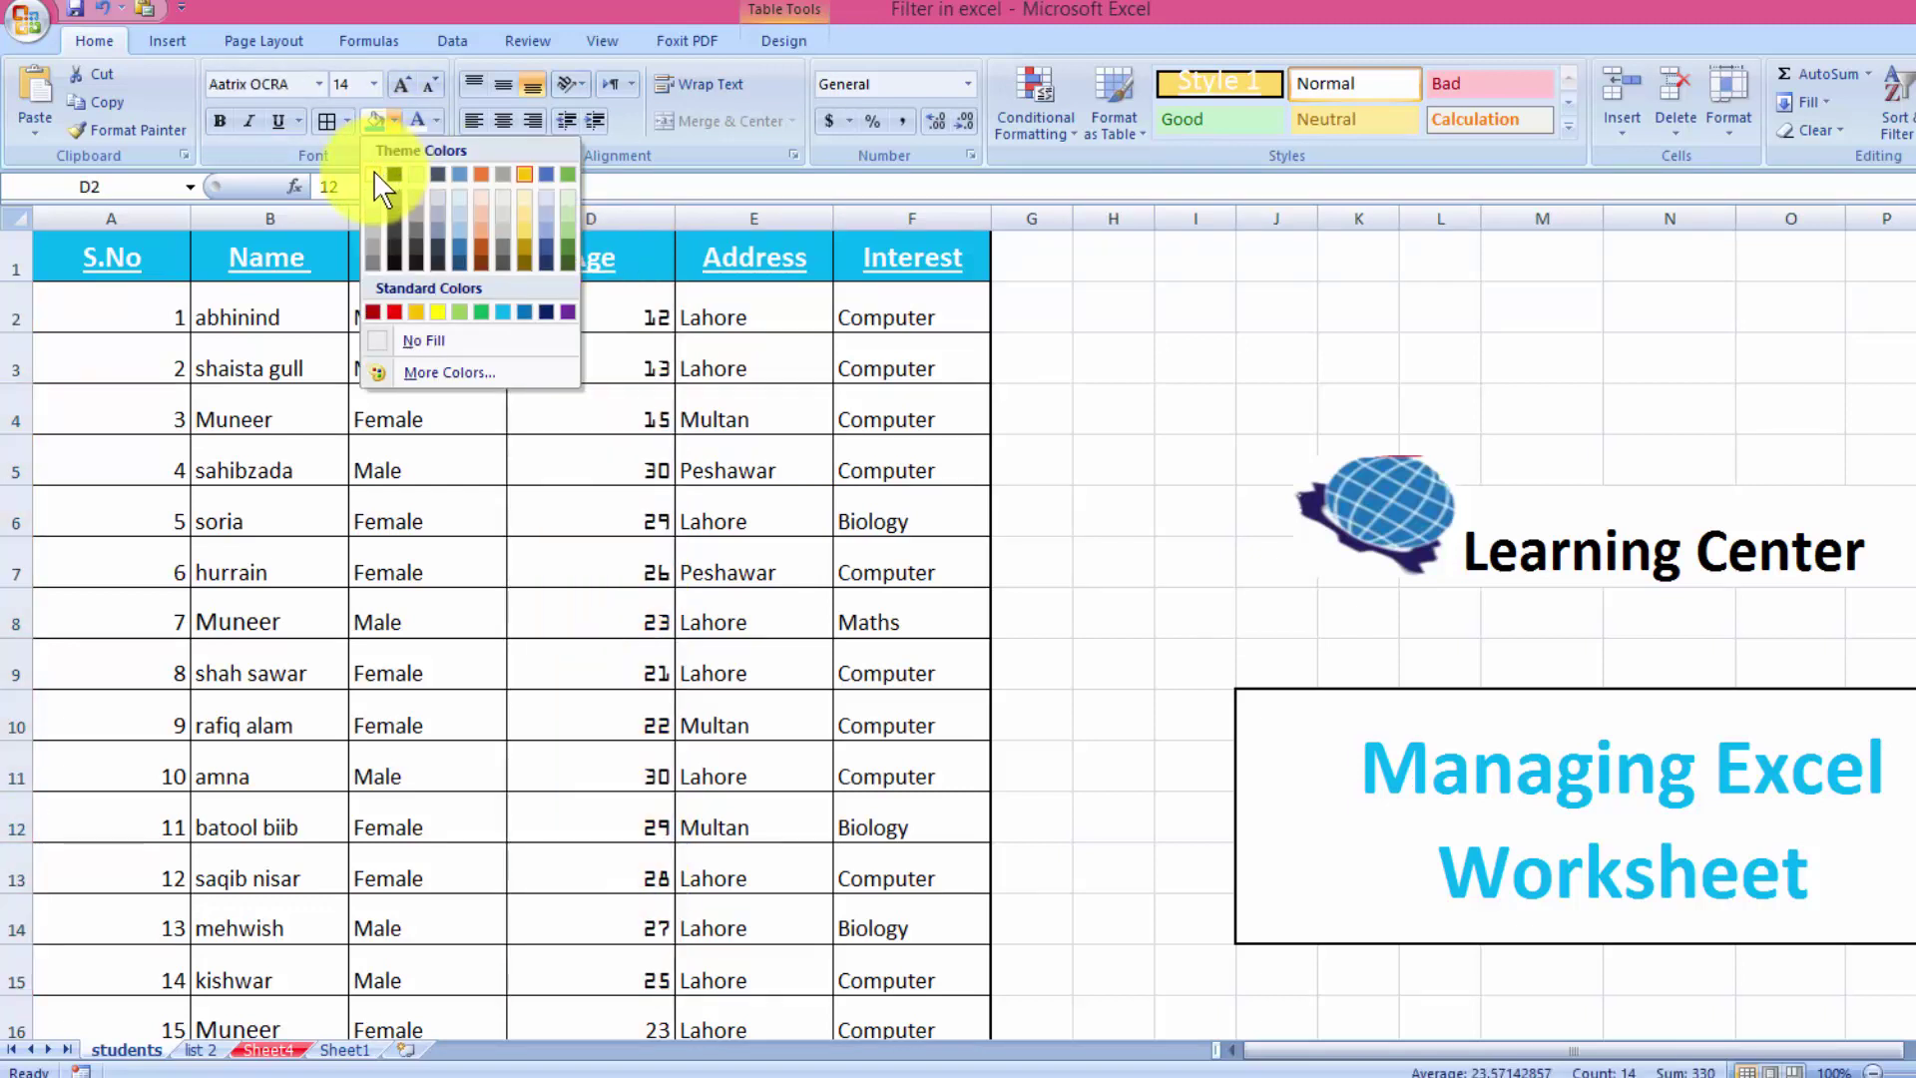
click(588, 572)
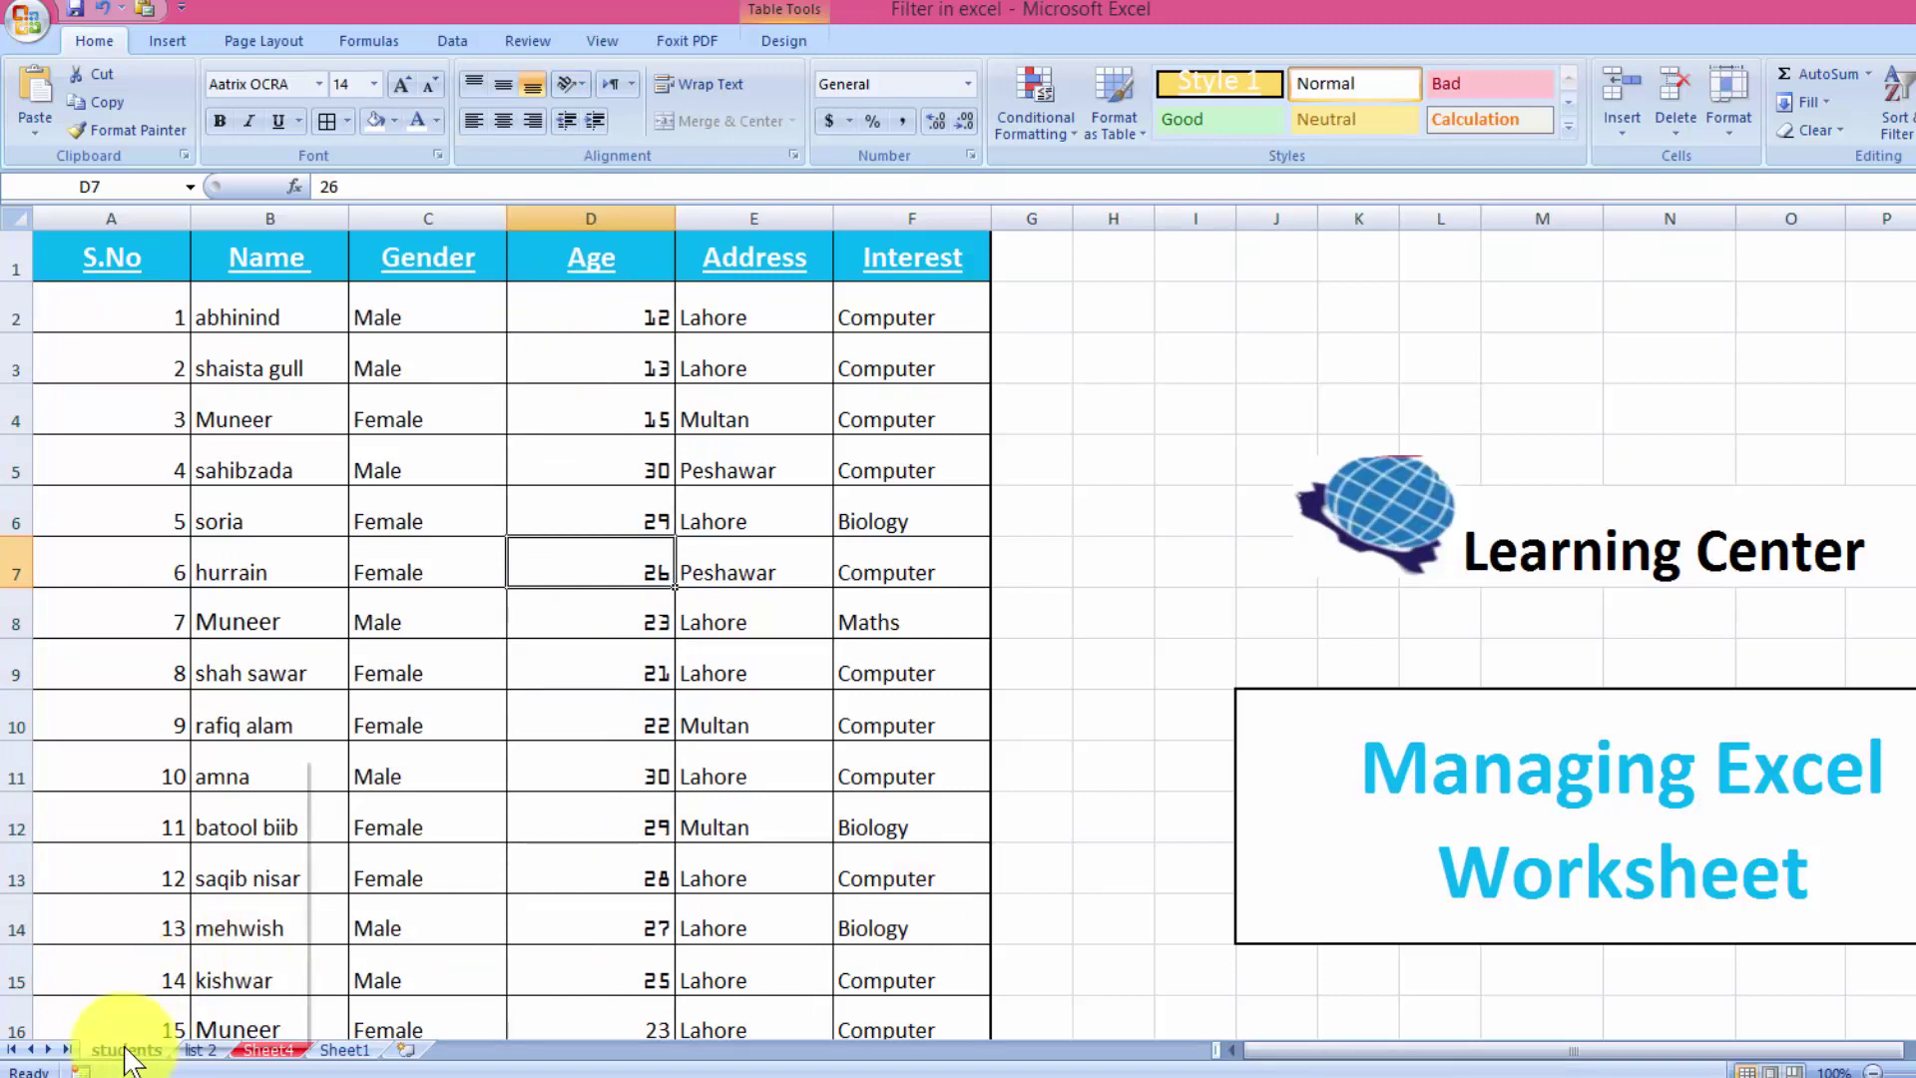
Step: Colour the students sheet tab red
right_click(128, 1050)
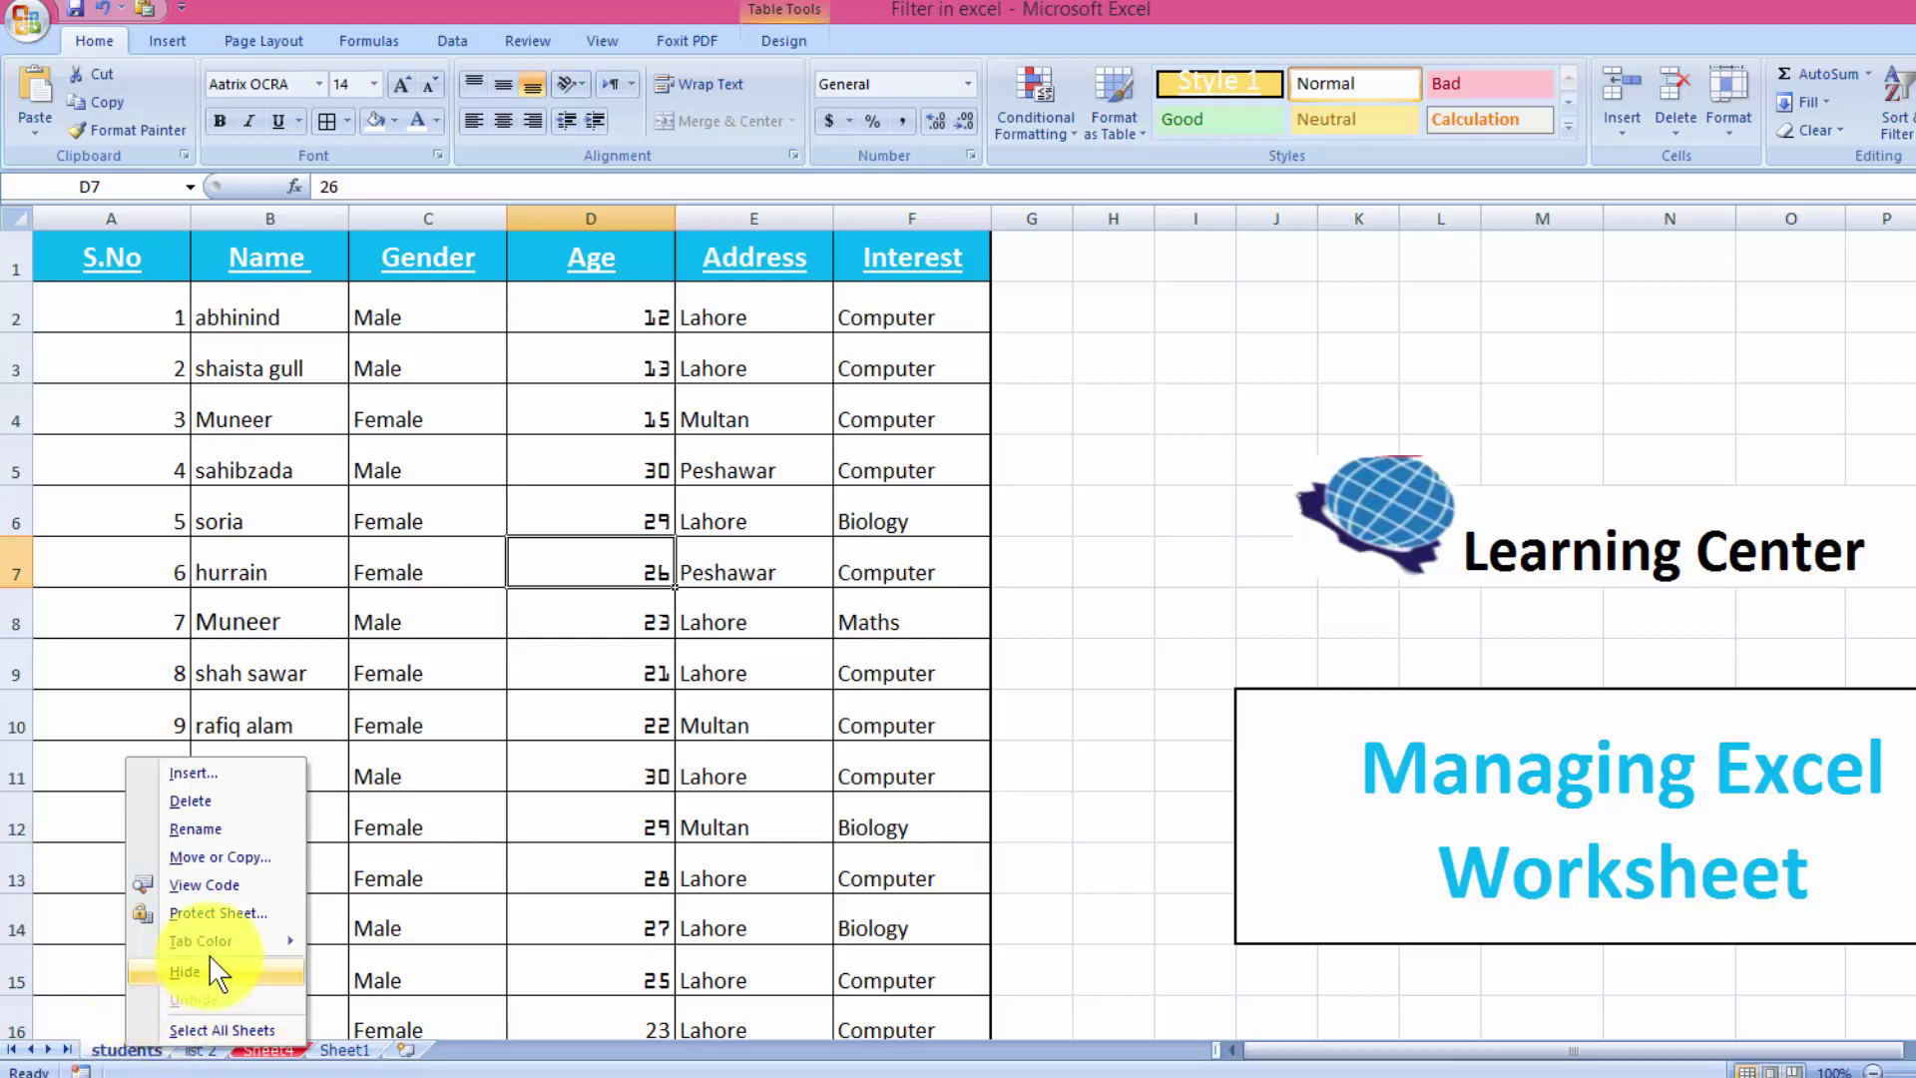
mouse_move(201, 940)
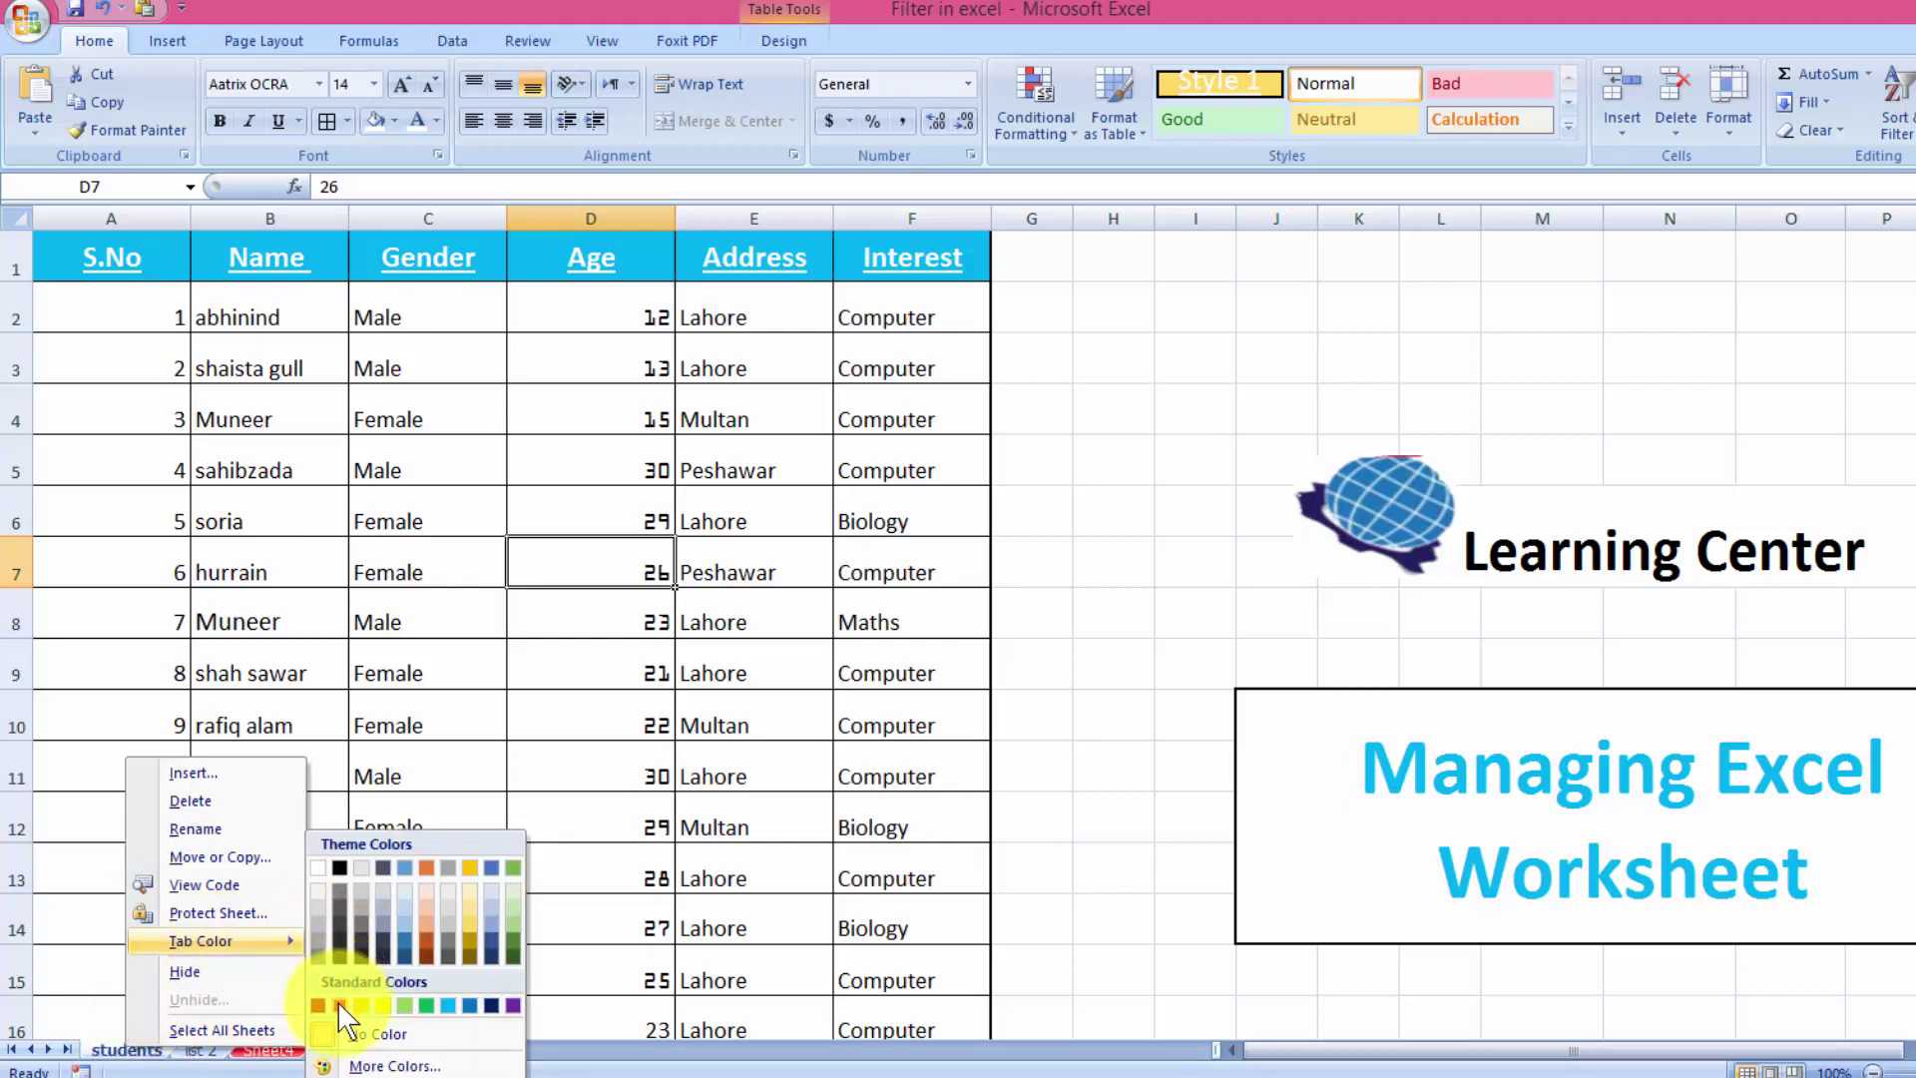
click(337, 1004)
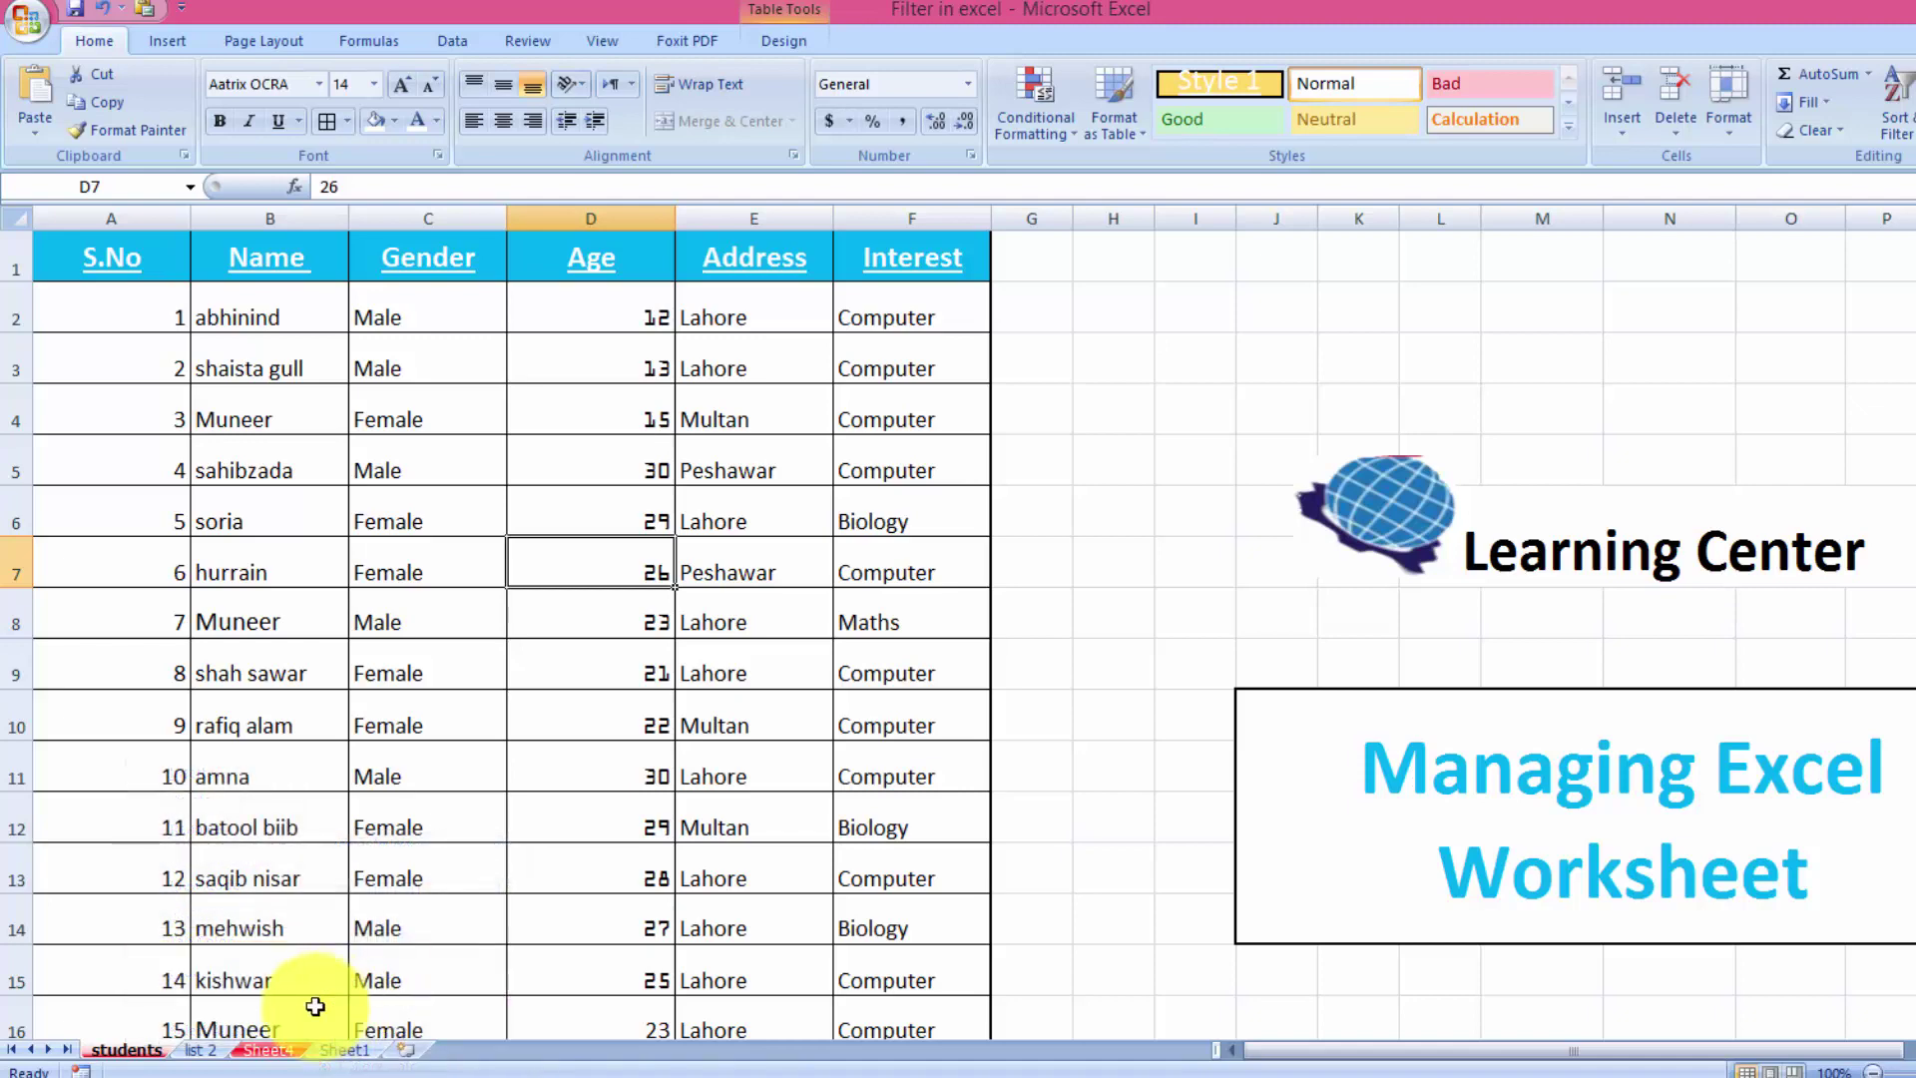
click(119, 985)
click(180, 1047)
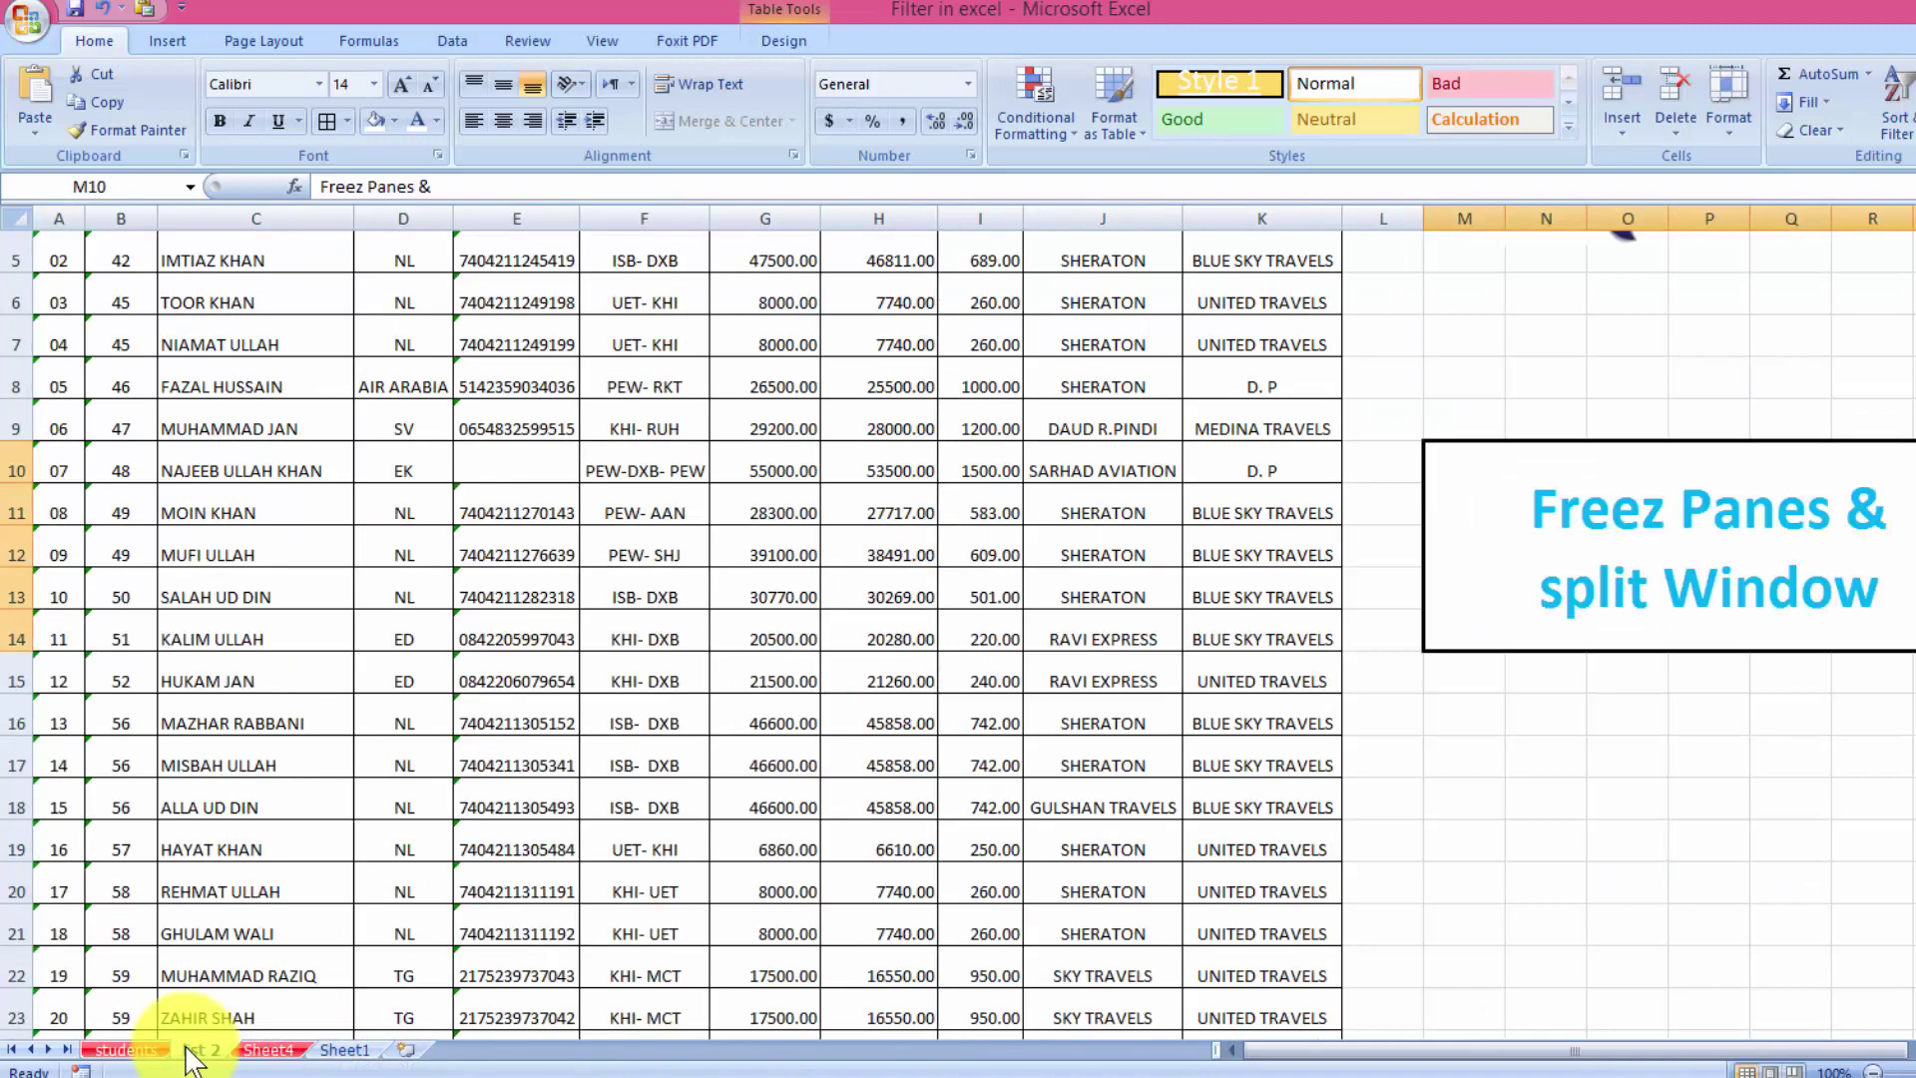
click(150, 1053)
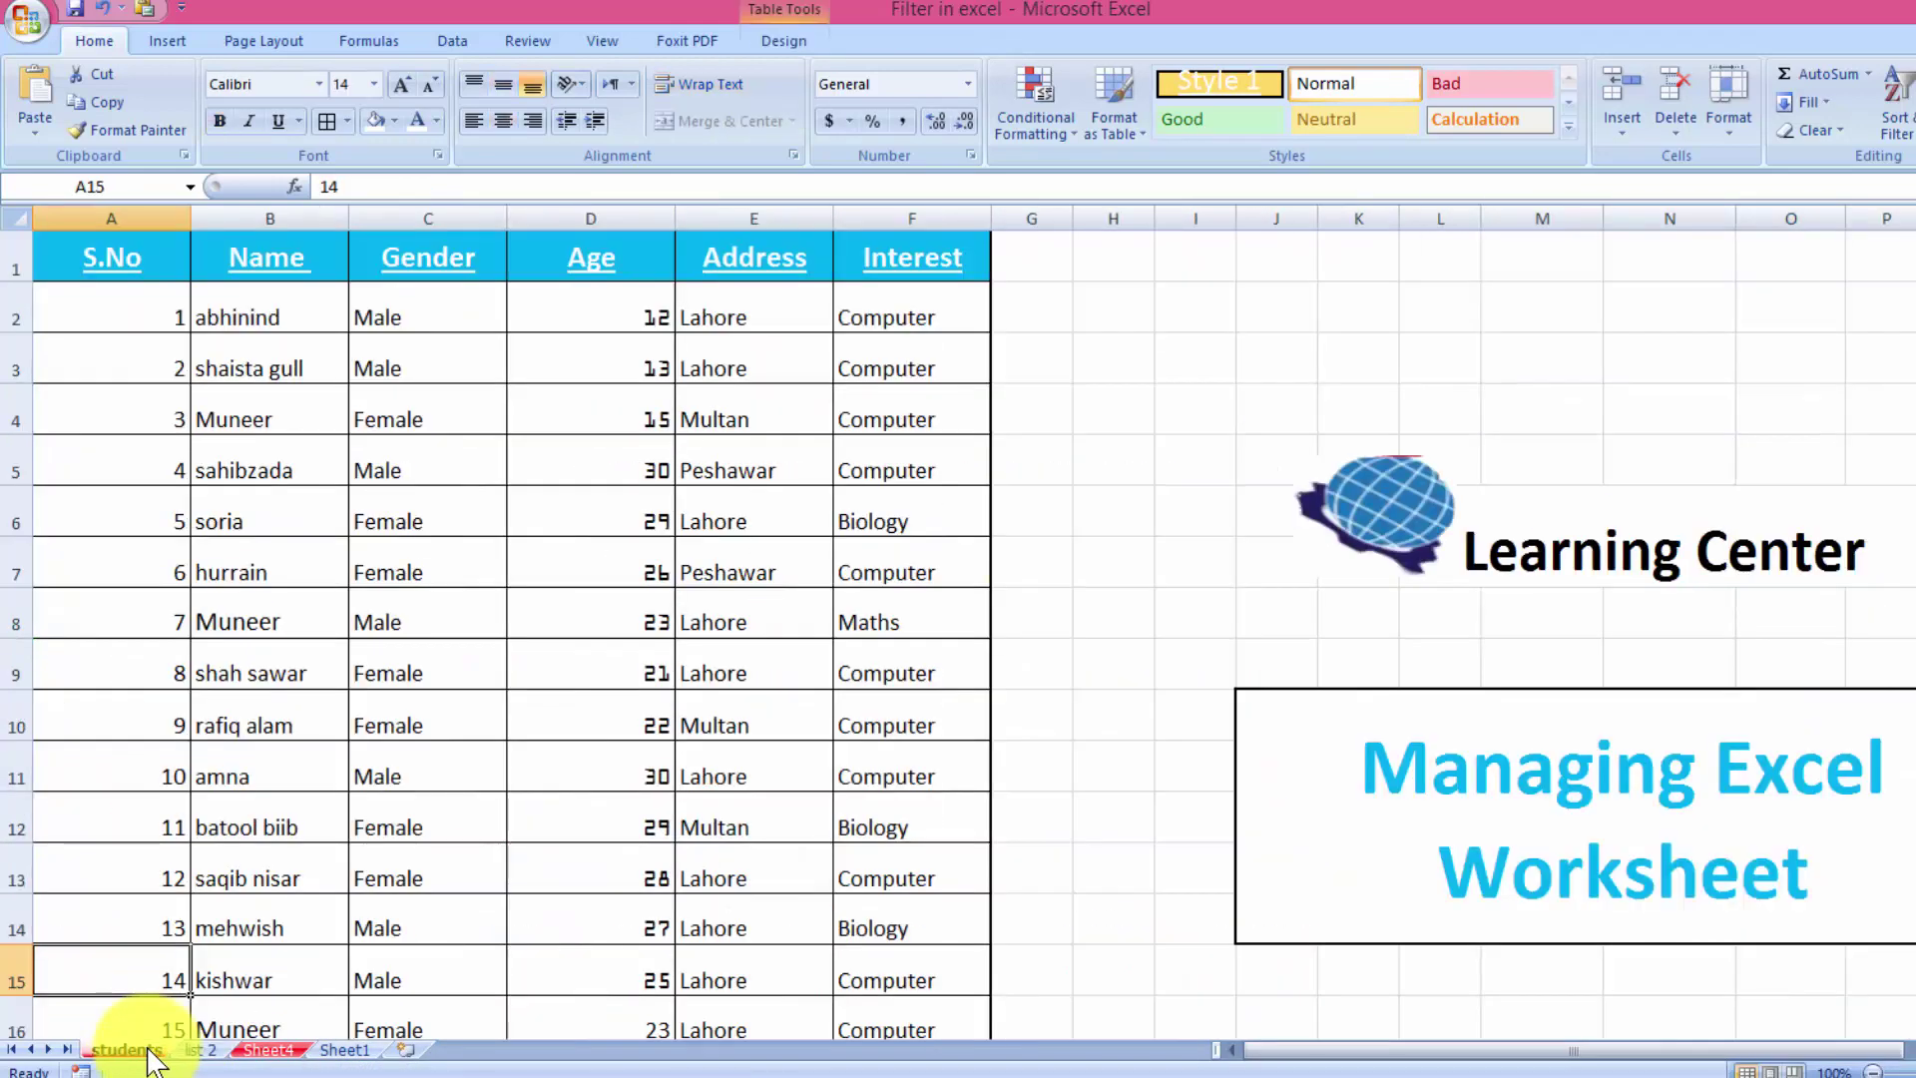
Step: Hide the students sheet, then unhide it via the list 2 tab's menu
right_click(149, 1053)
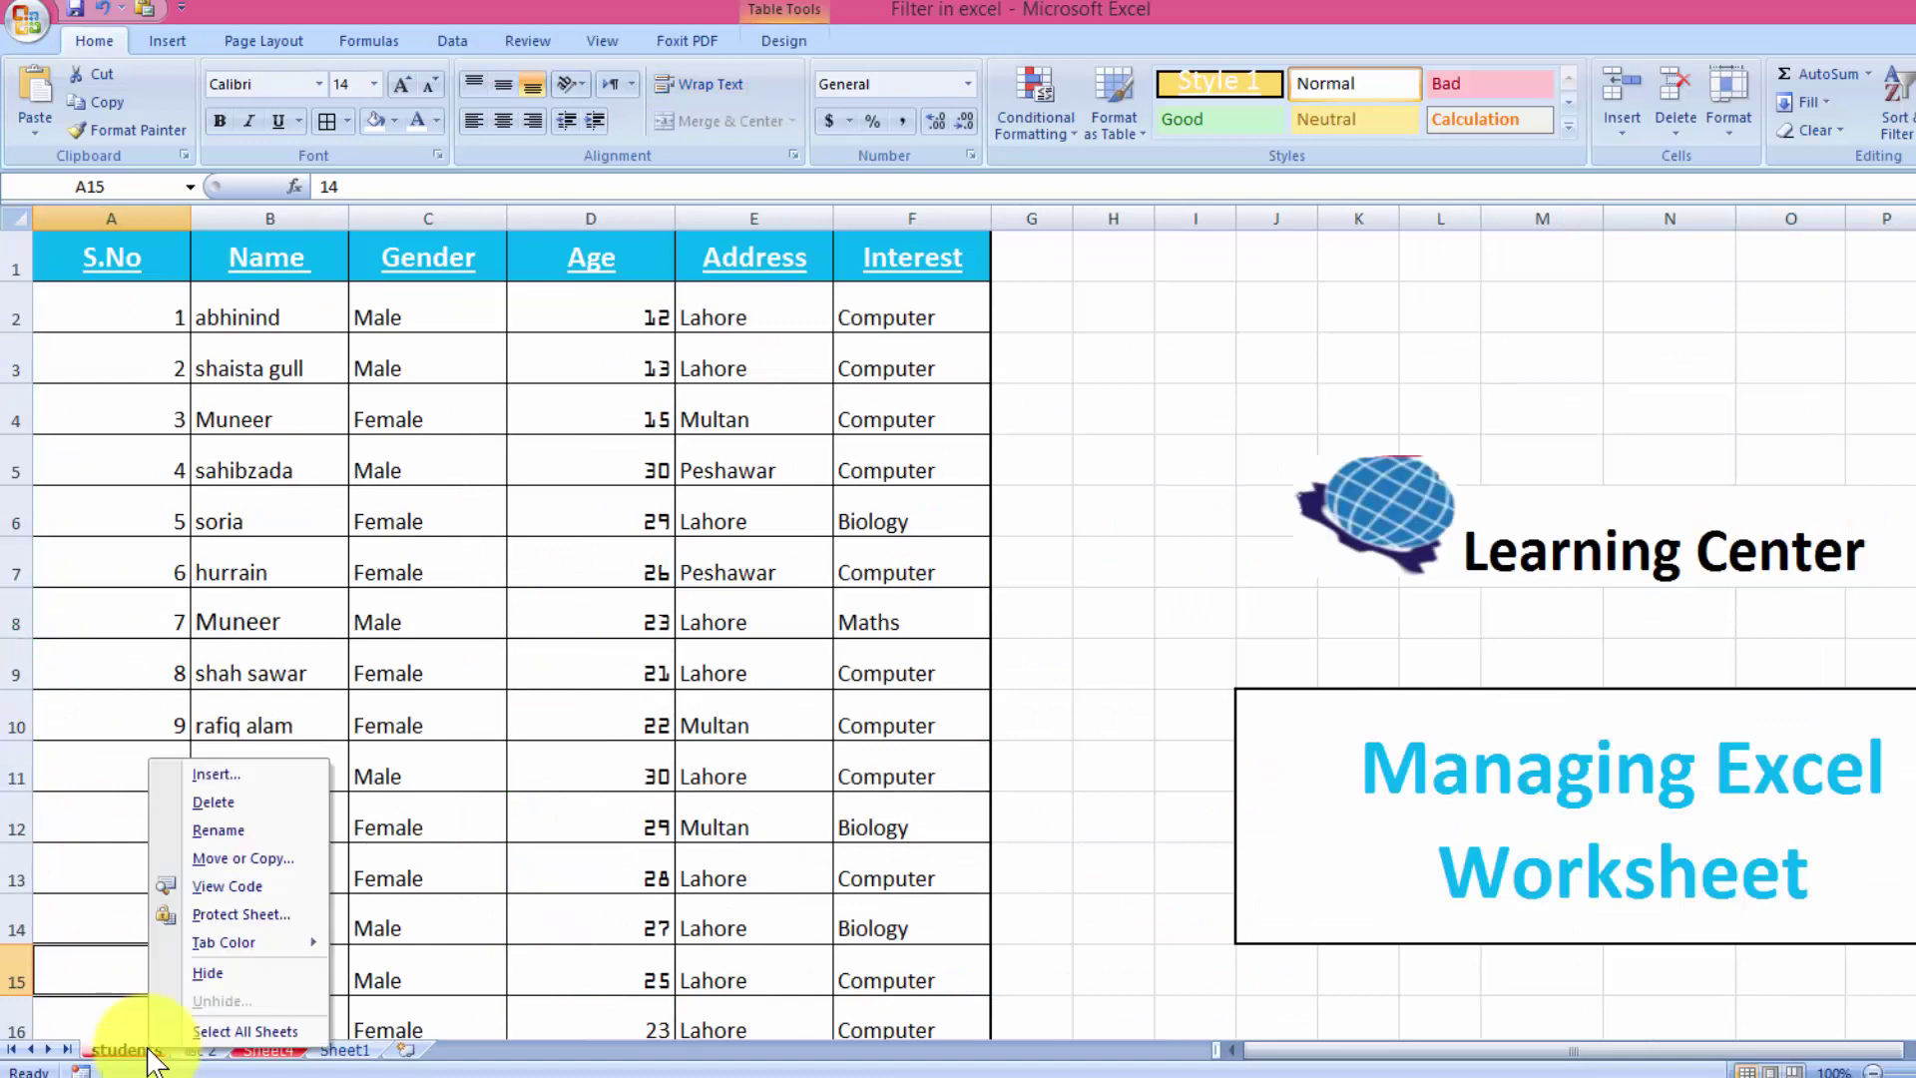
click(215, 976)
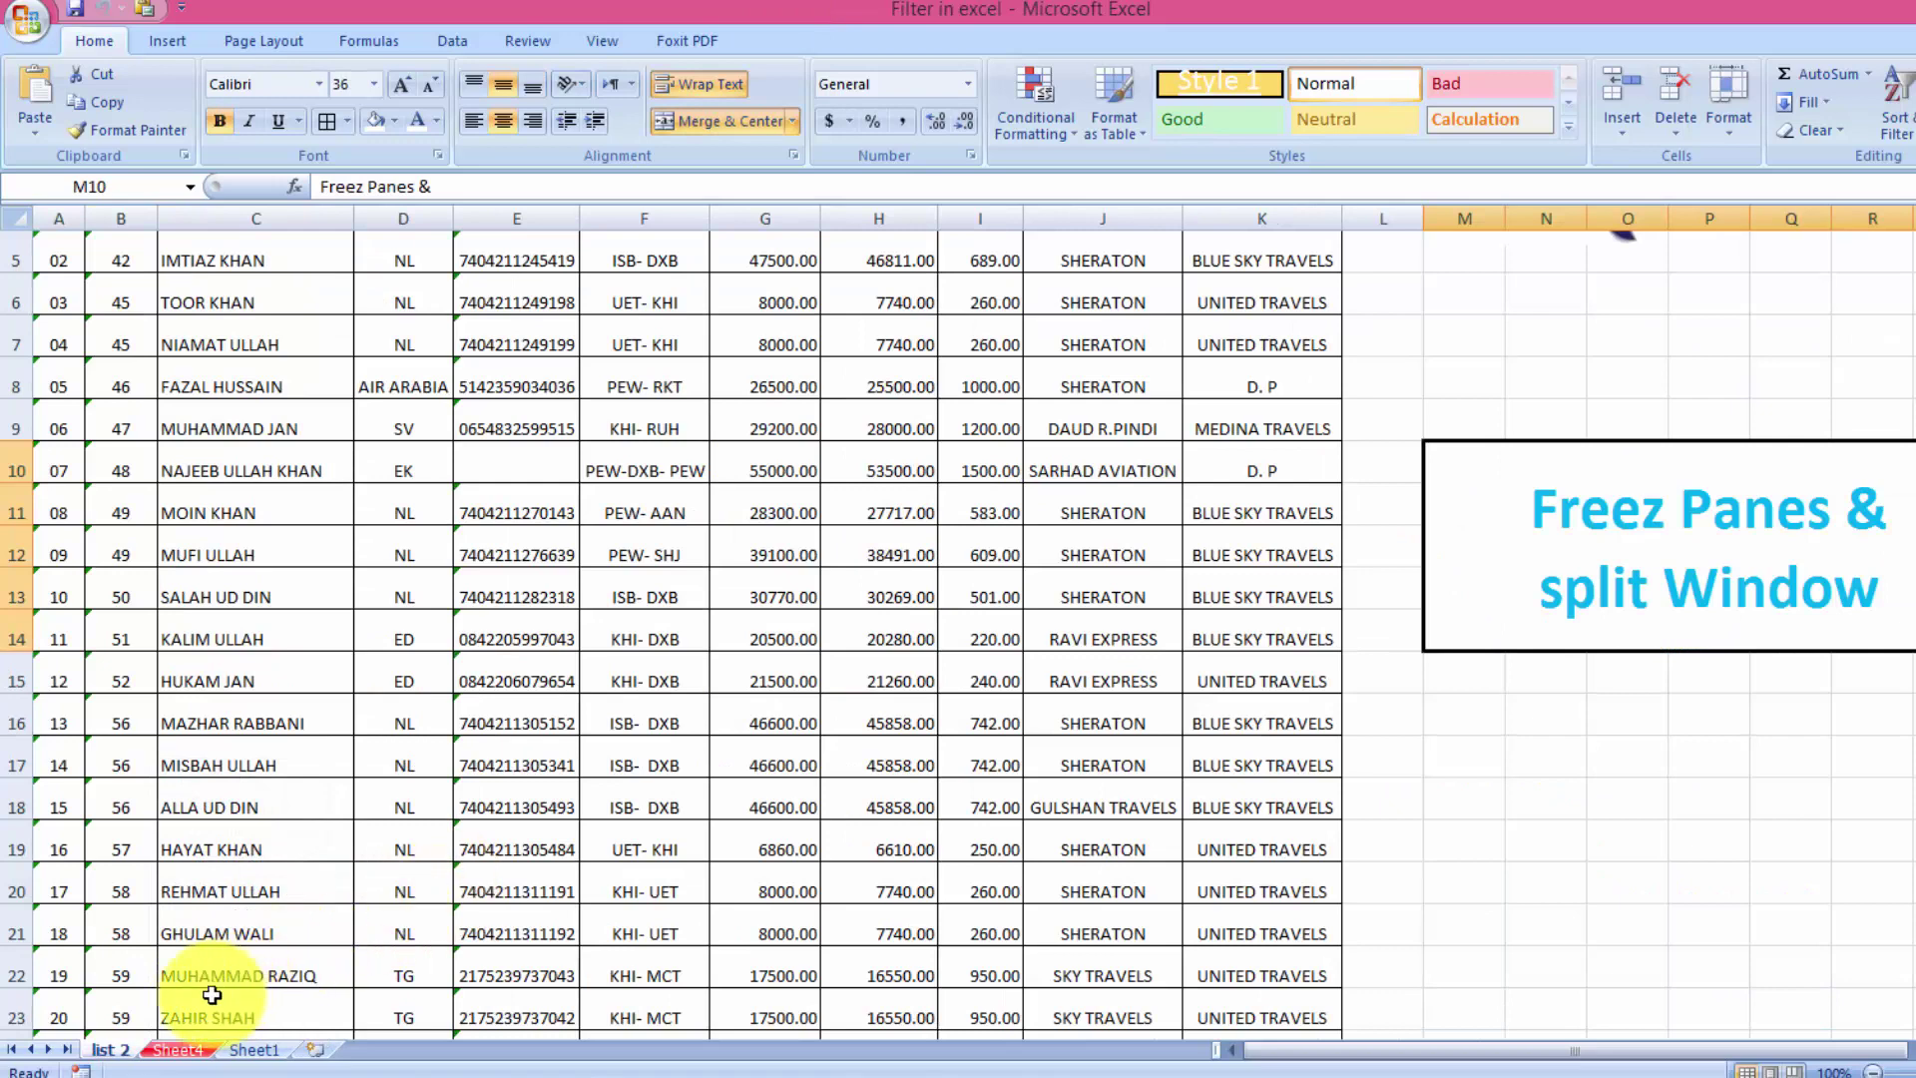
right_click(127, 1053)
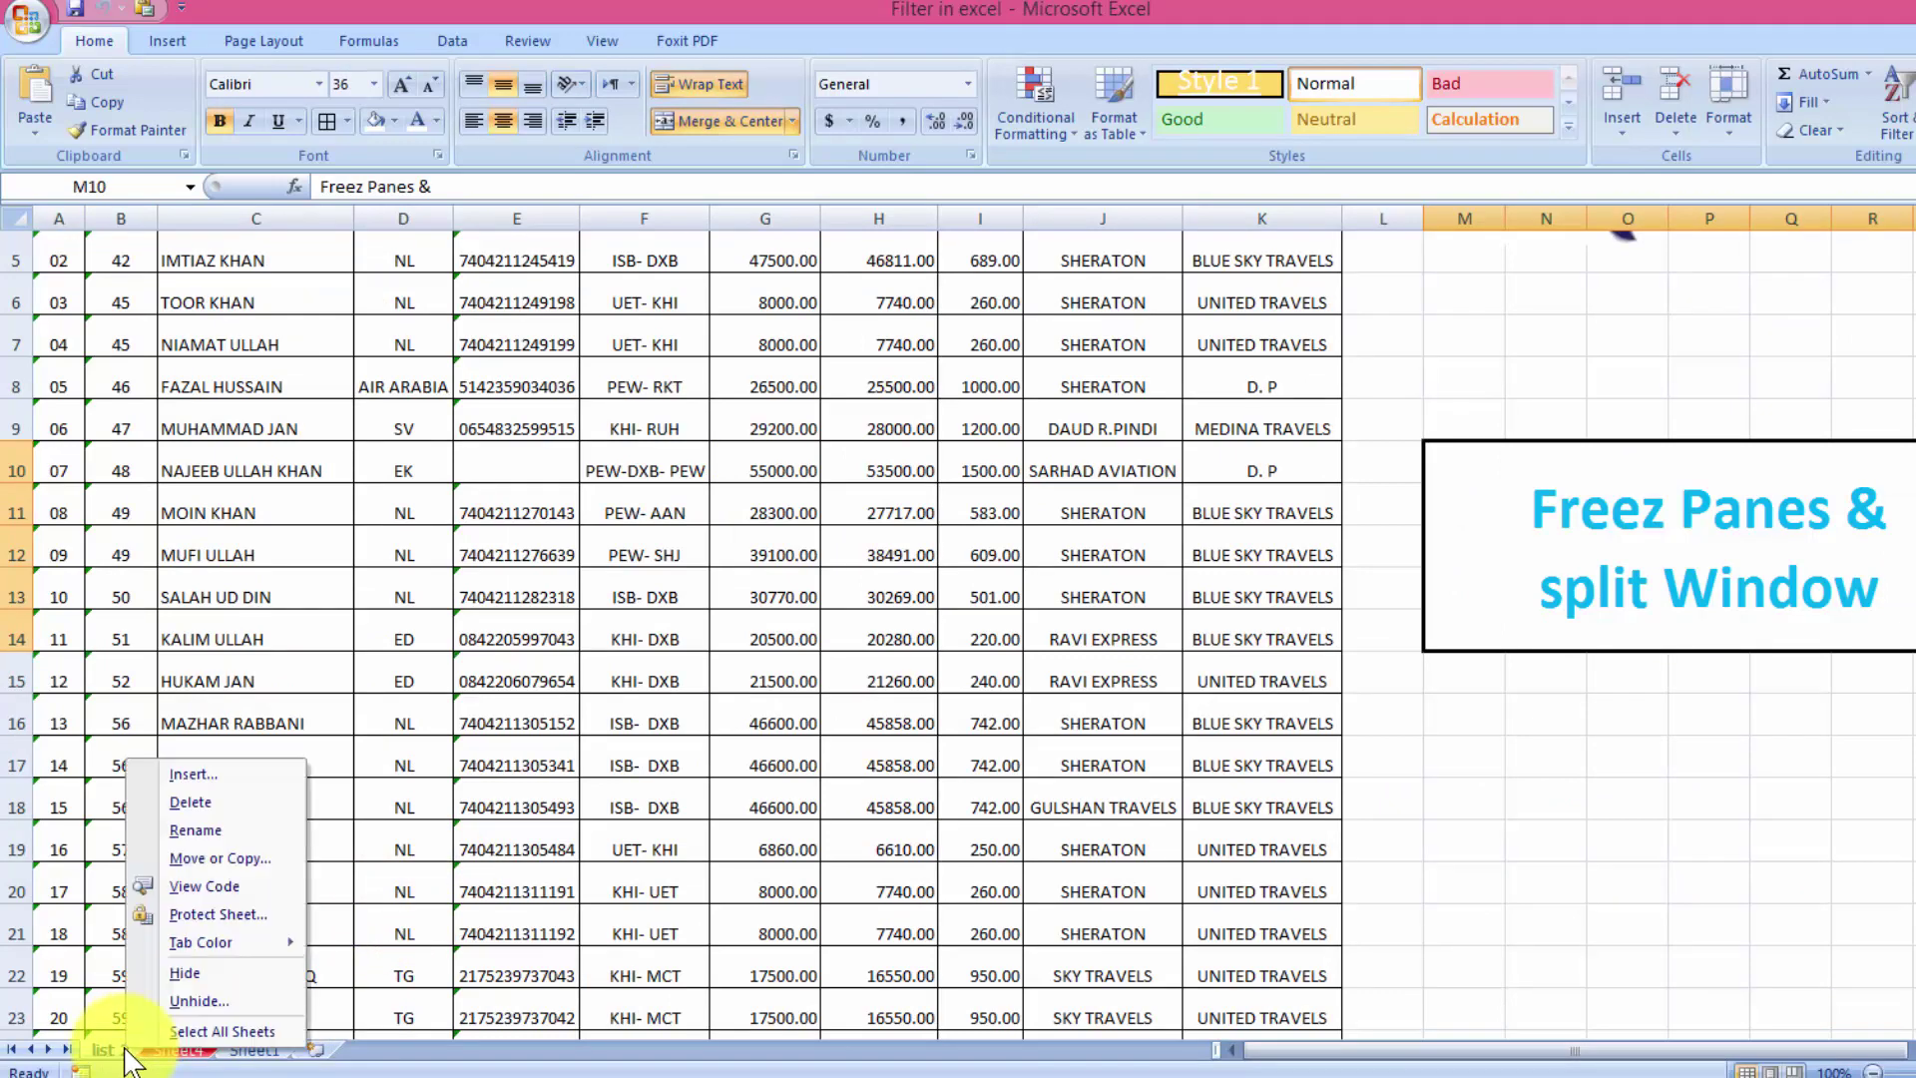
click(198, 1001)
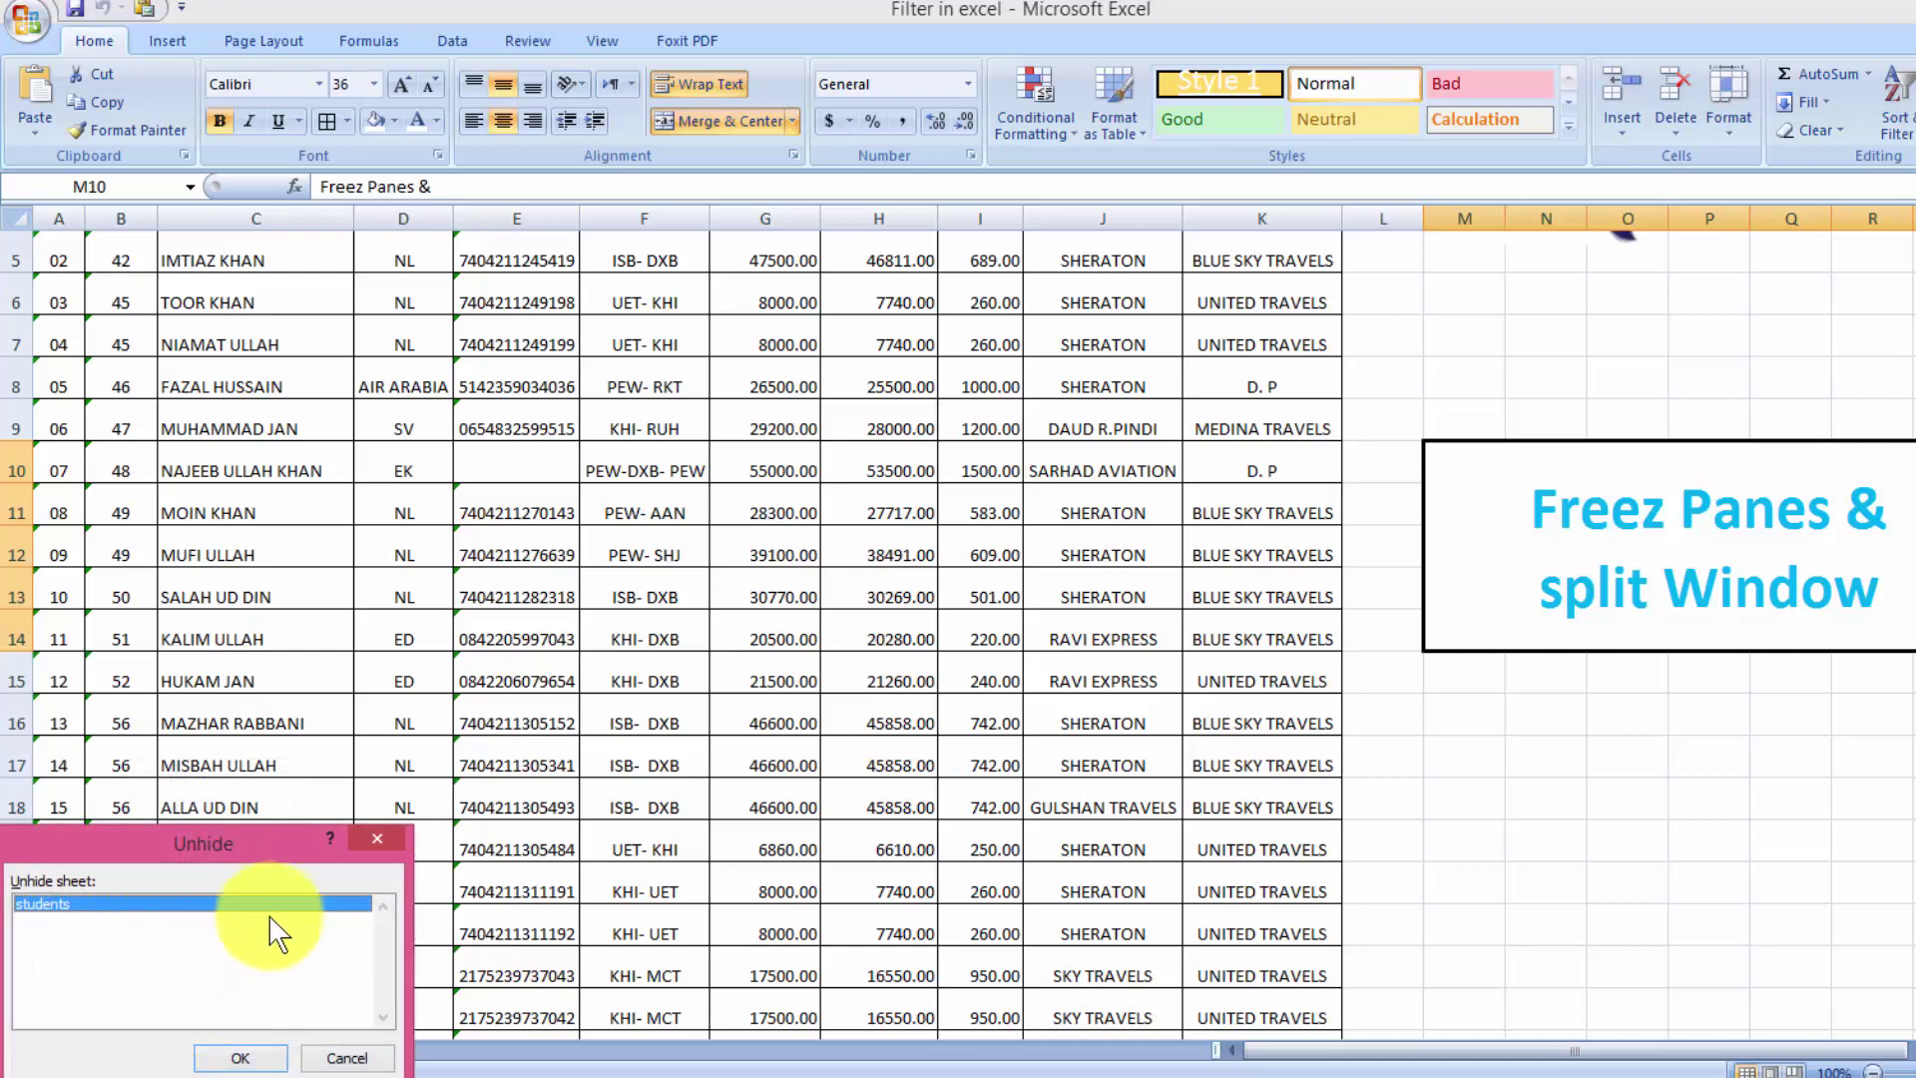
drag(251, 841, 542, 588)
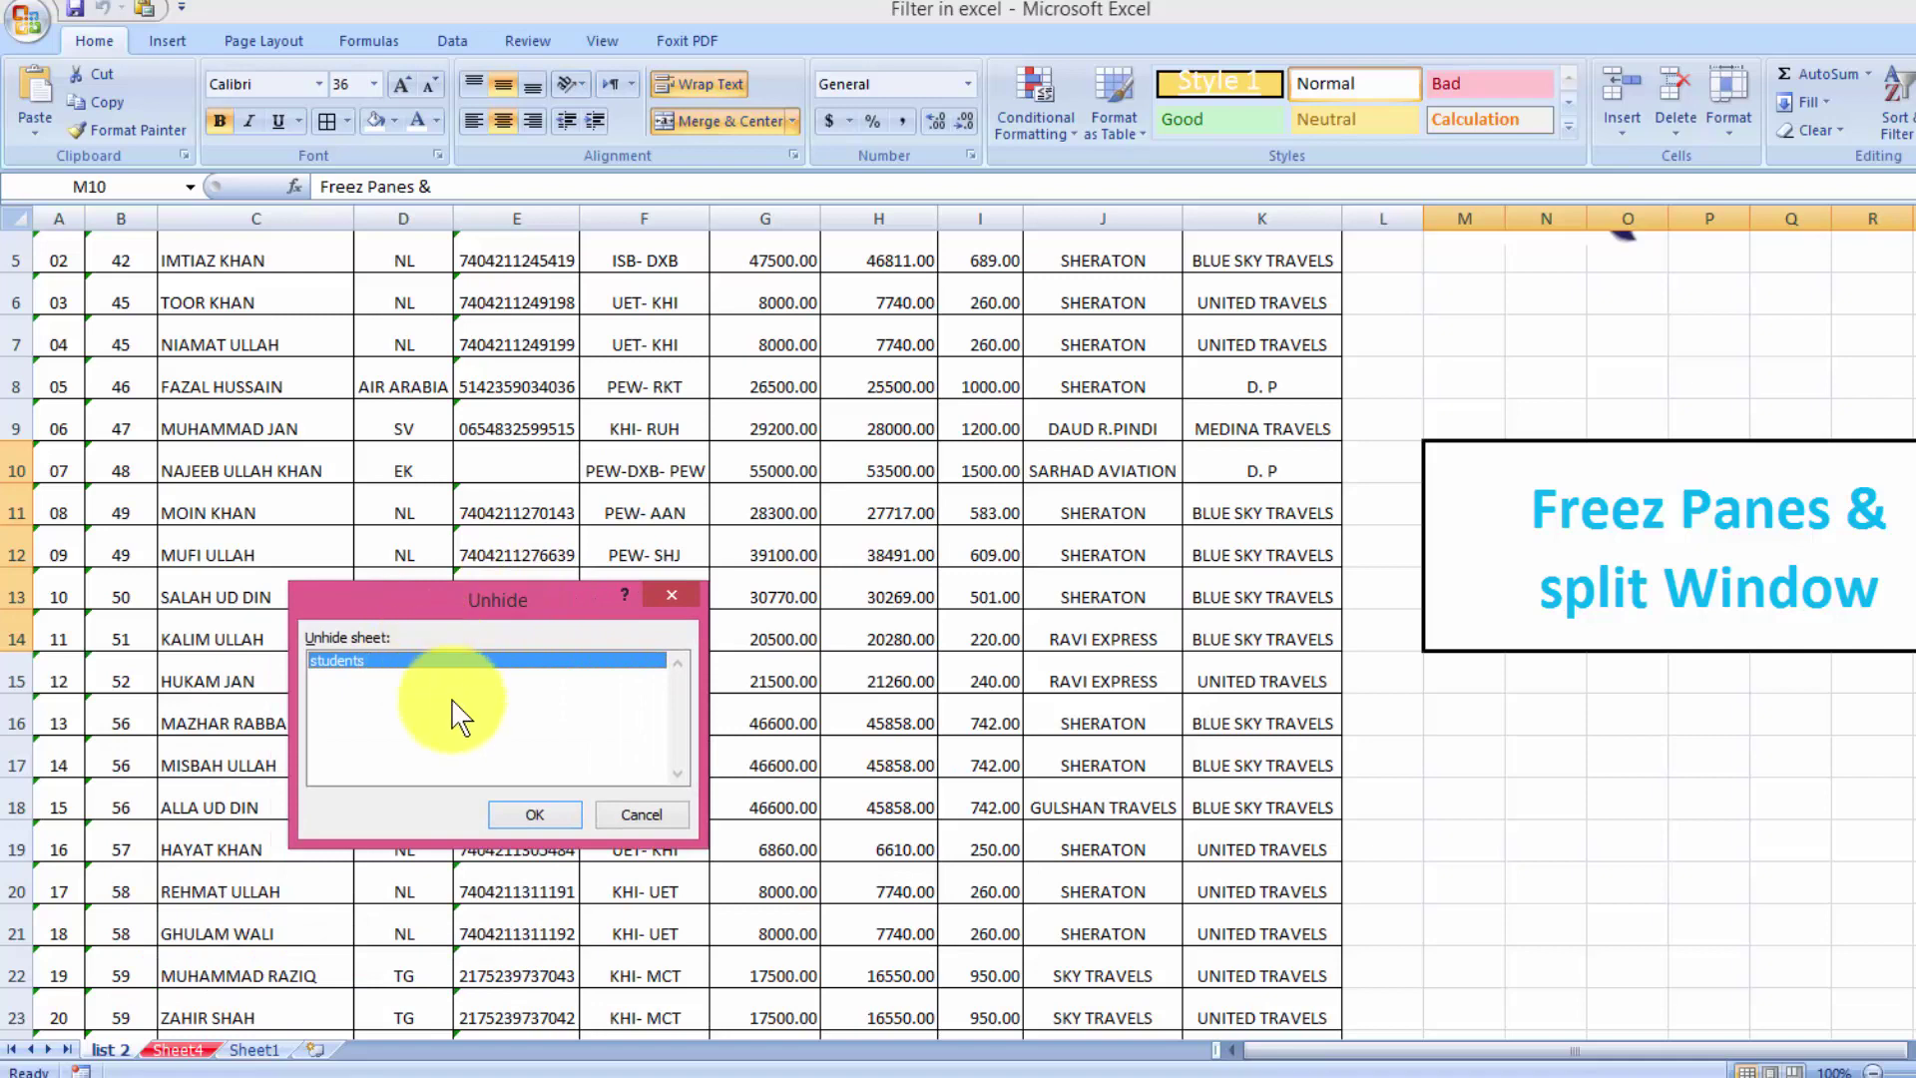
click(529, 814)
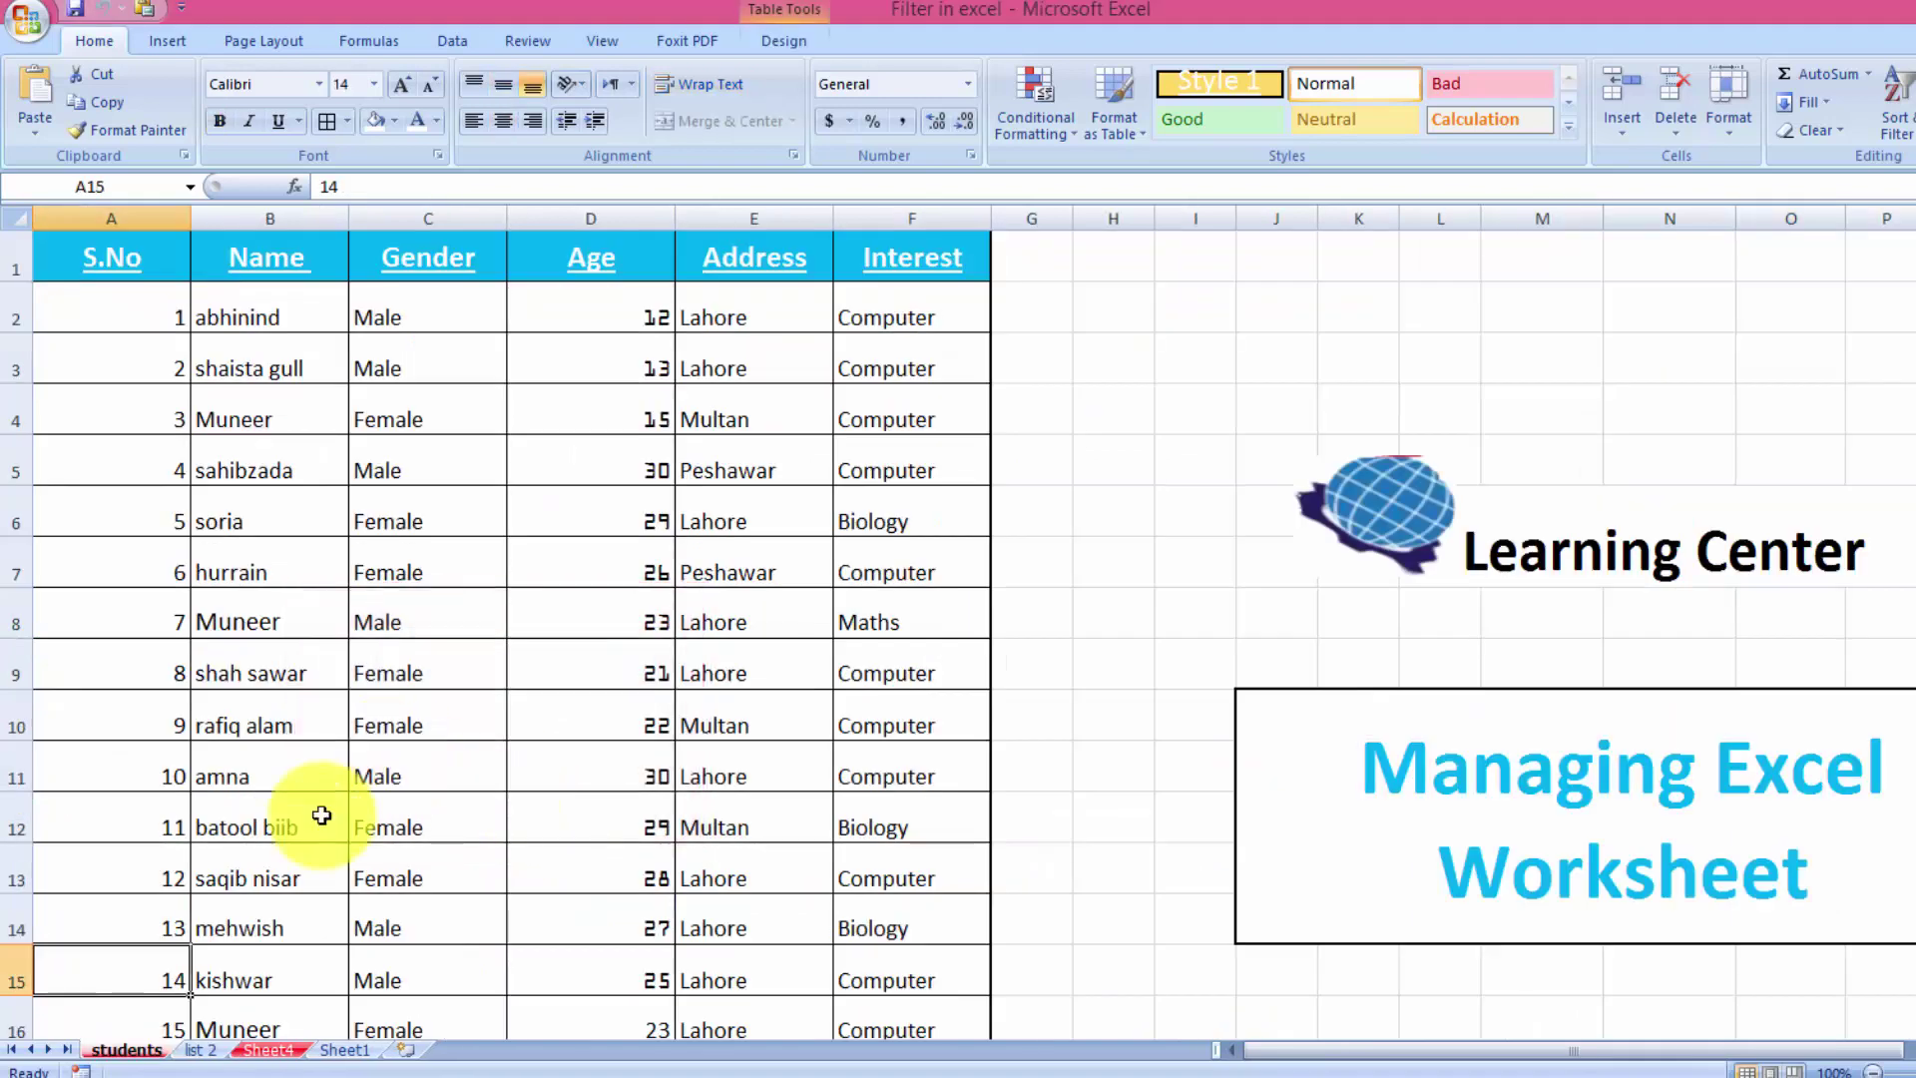
right_click(154, 1053)
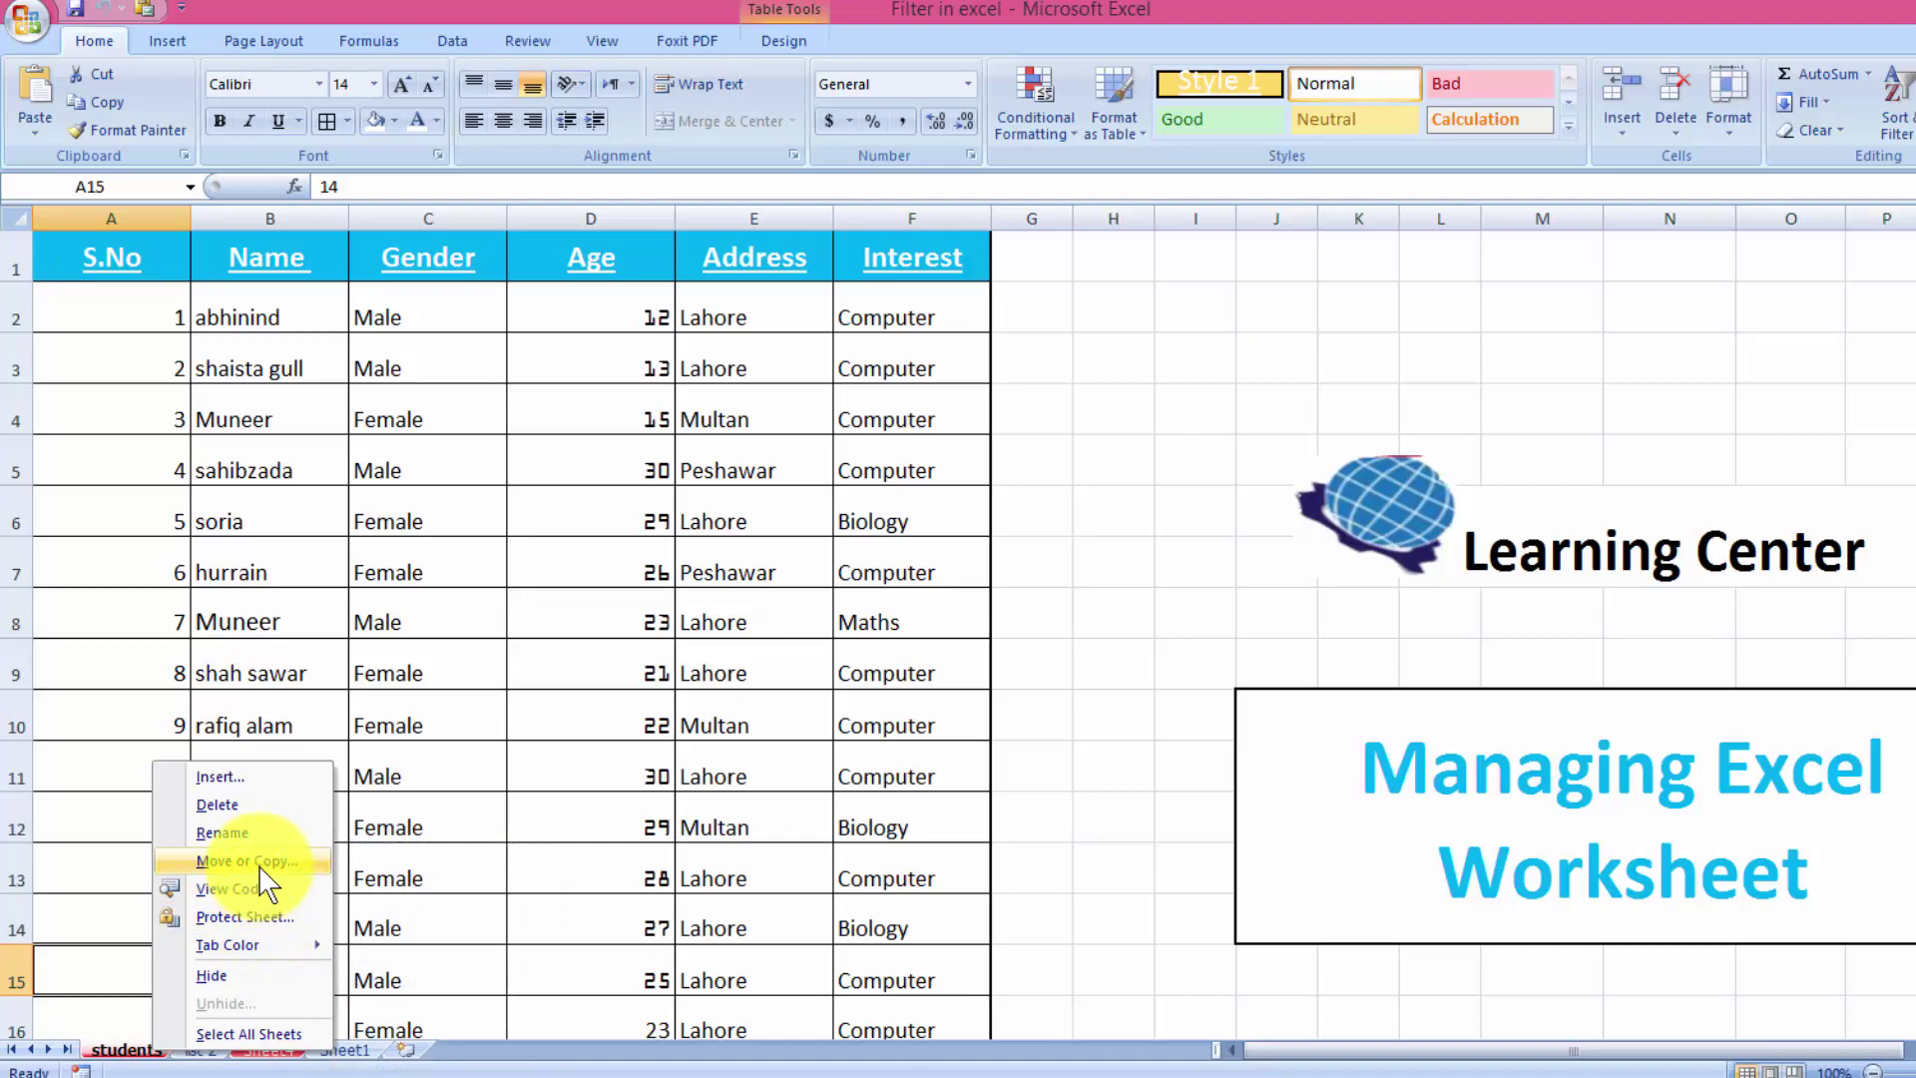
click(236, 783)
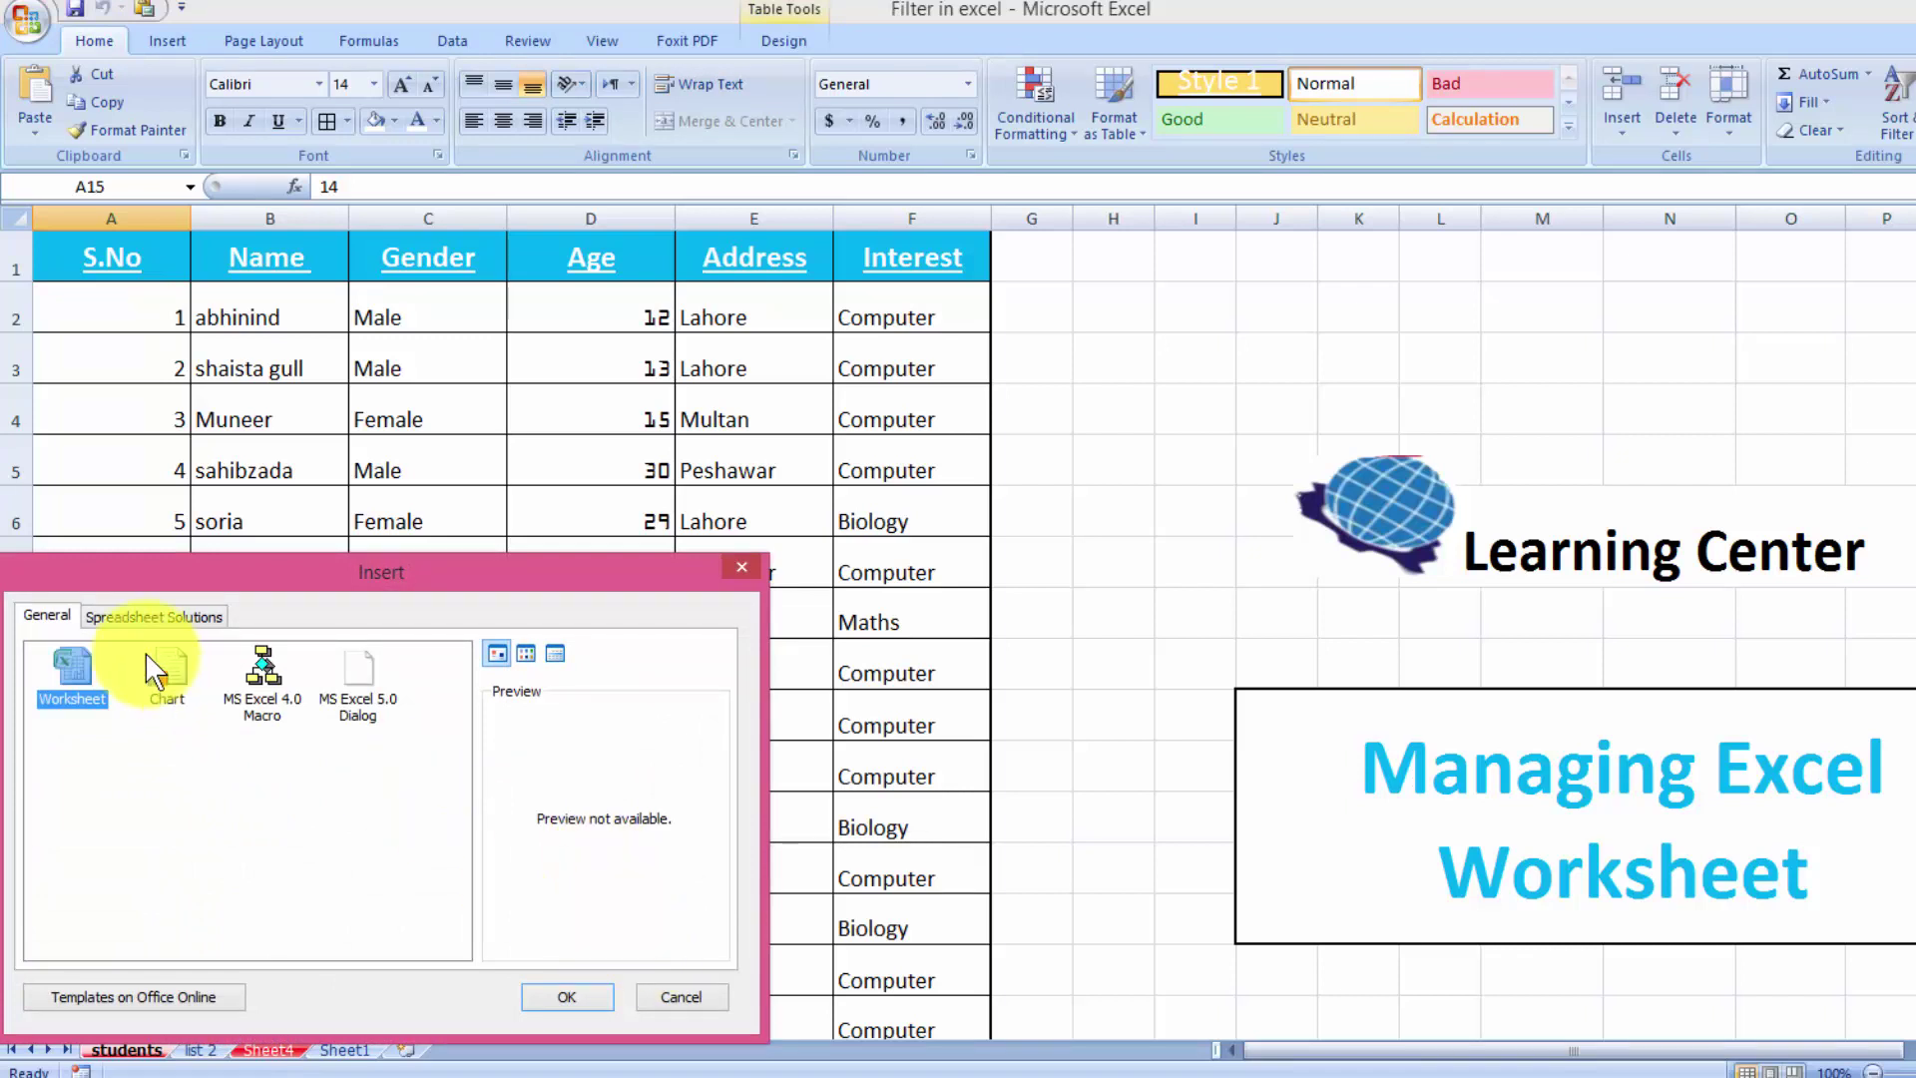
click(128, 618)
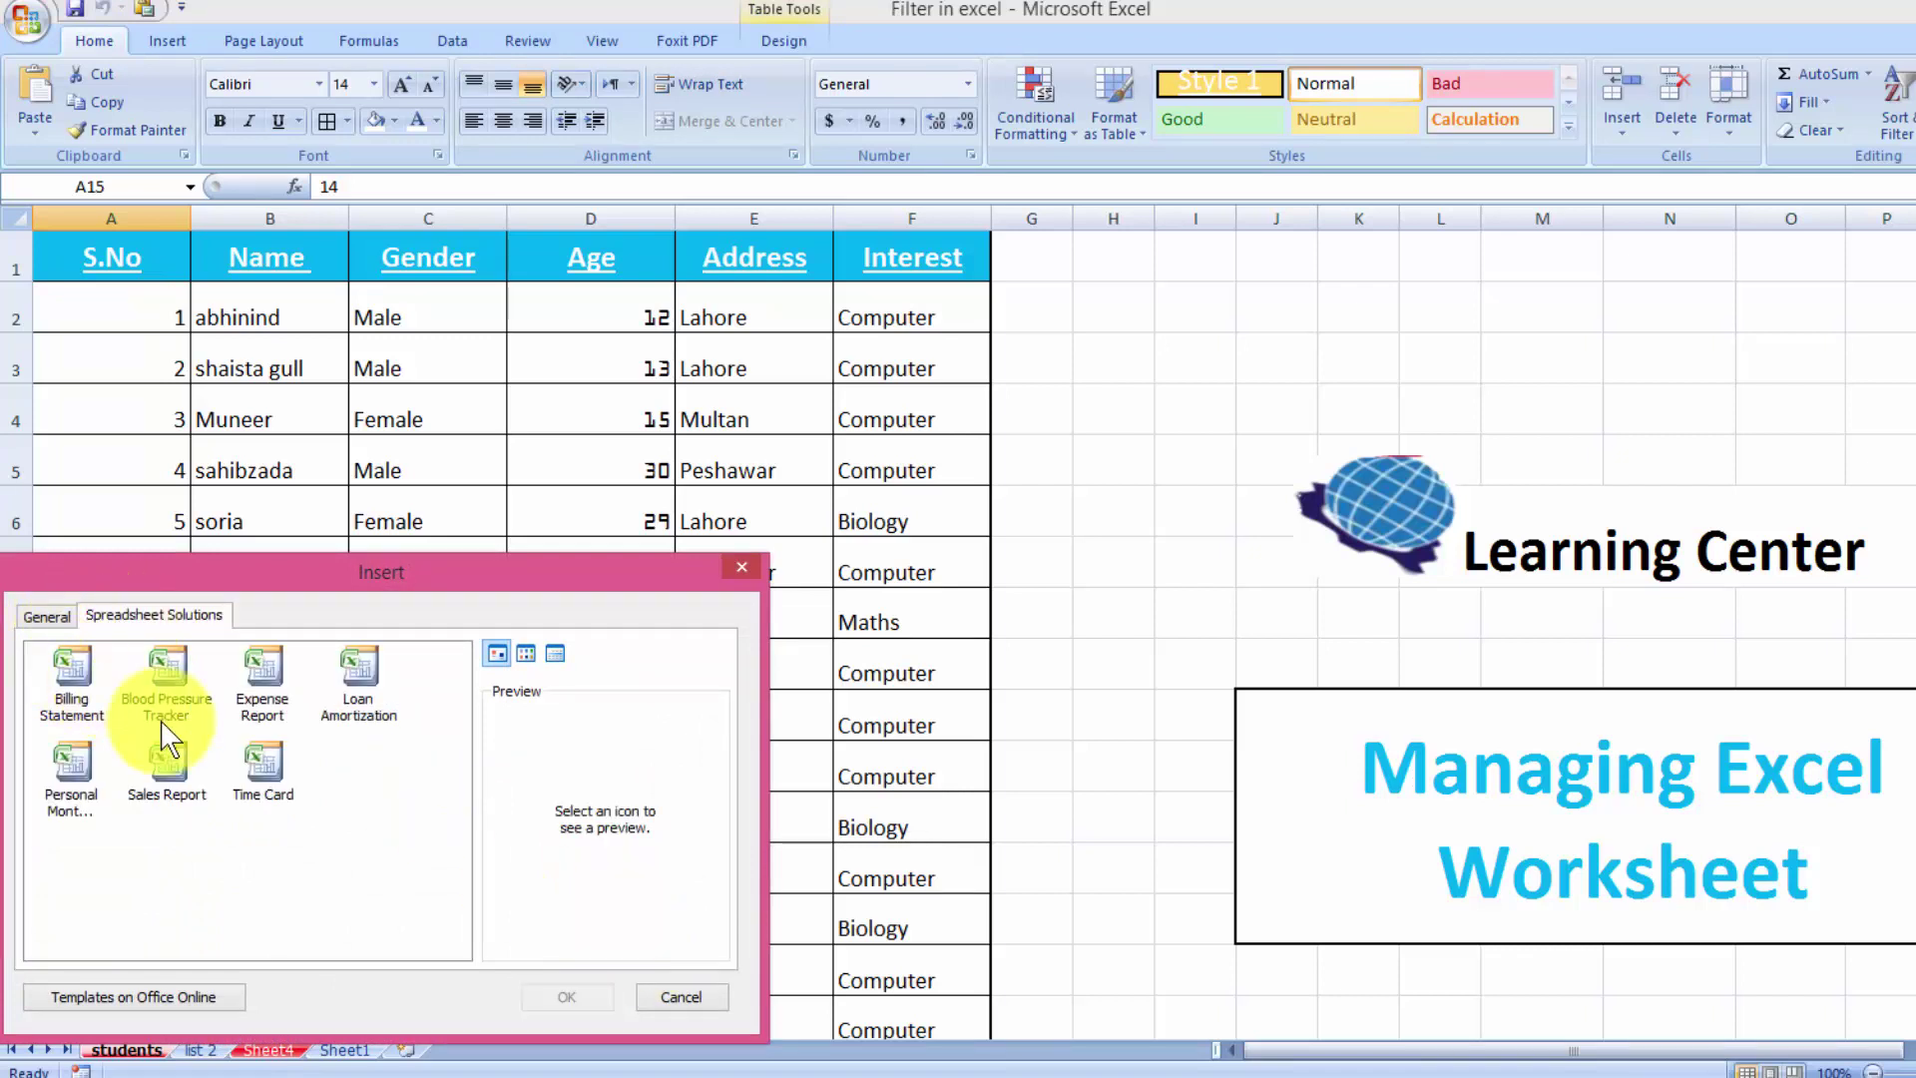
drag(538, 589, 878, 436)
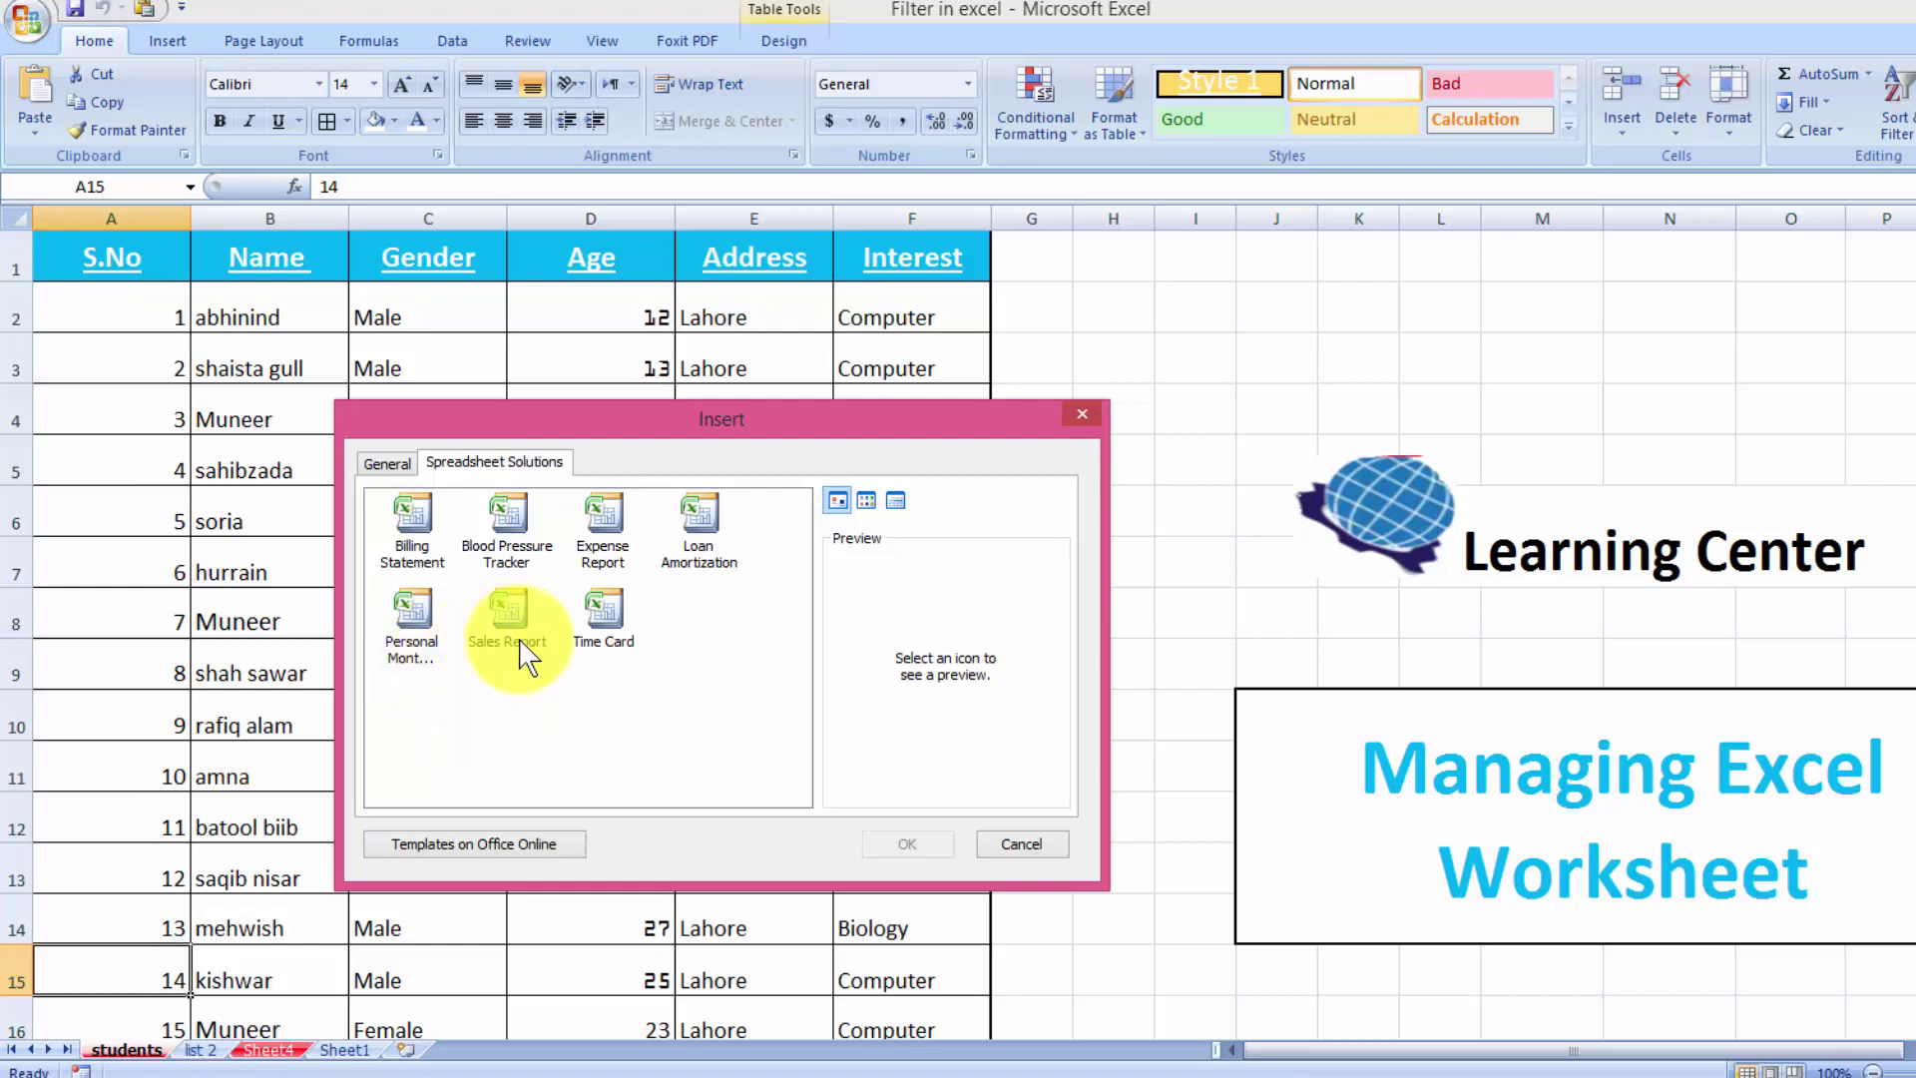
click(391, 463)
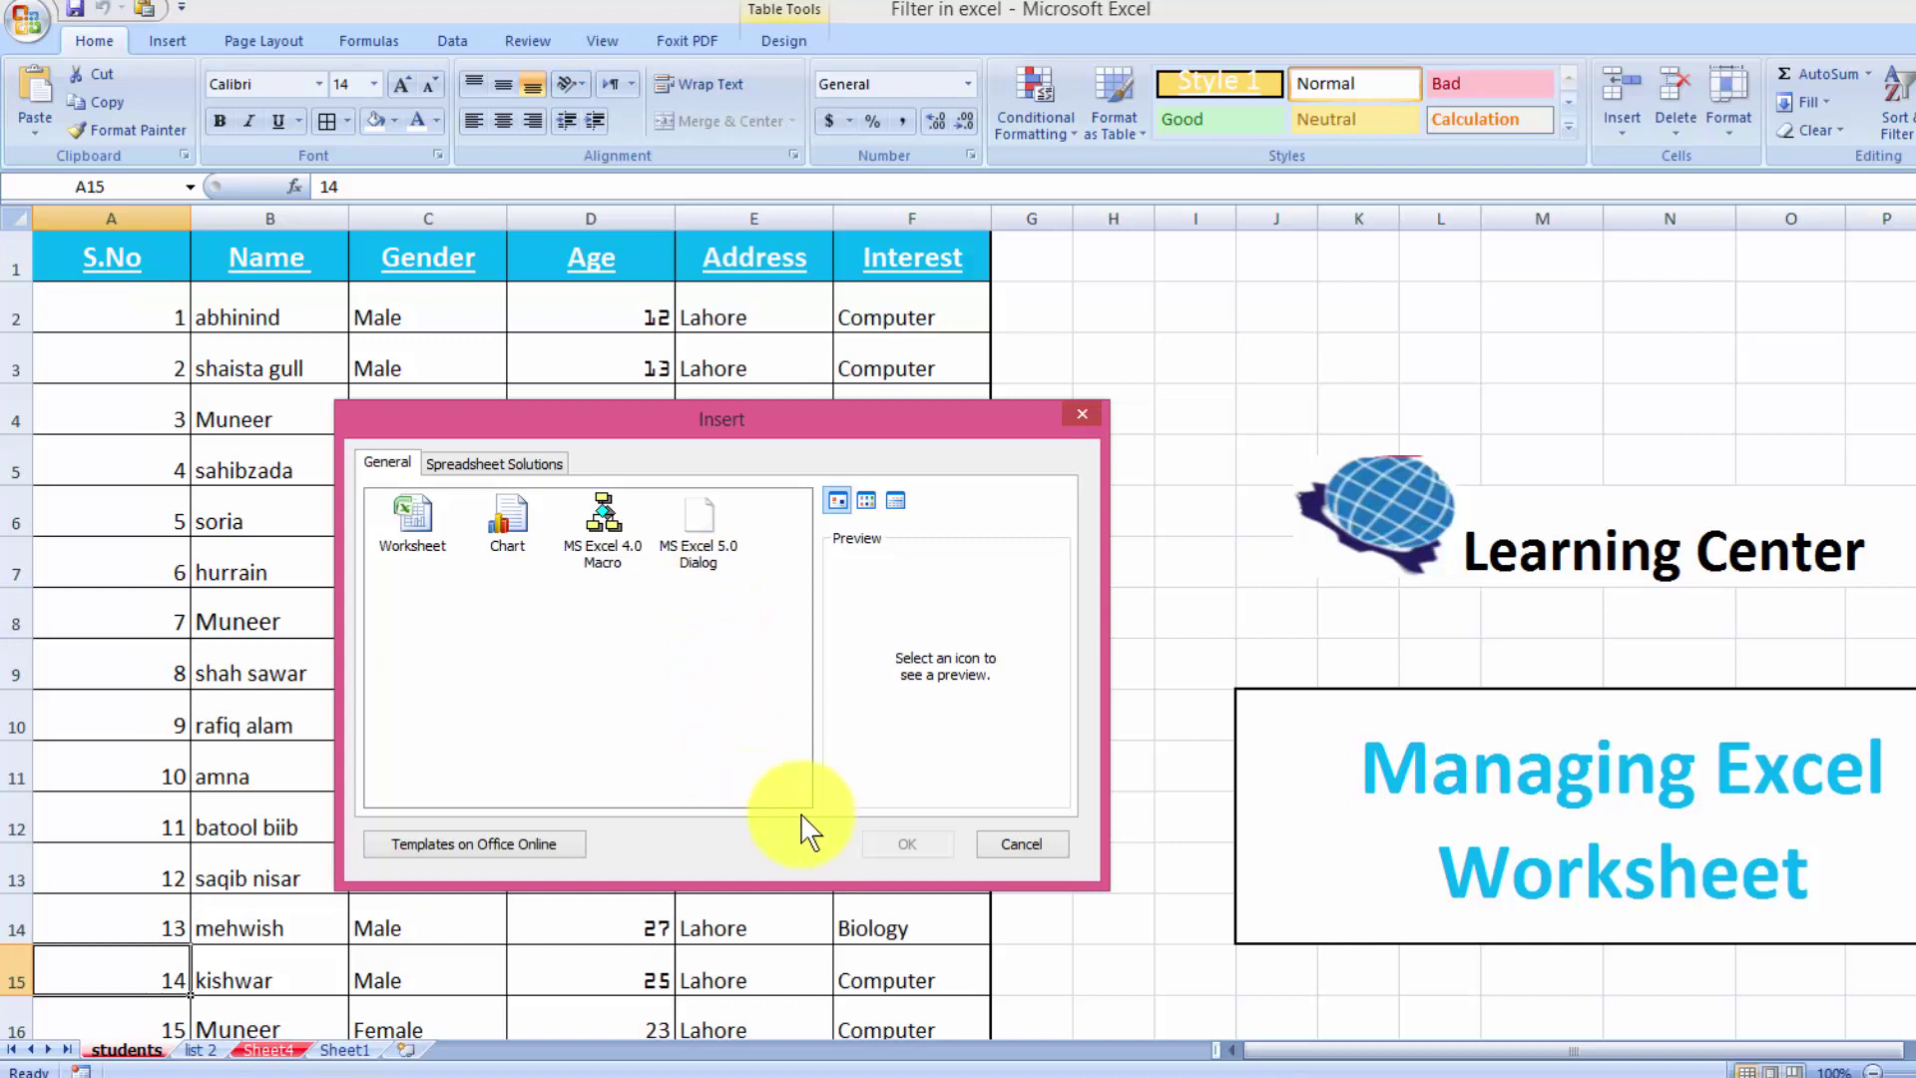
click(1021, 845)
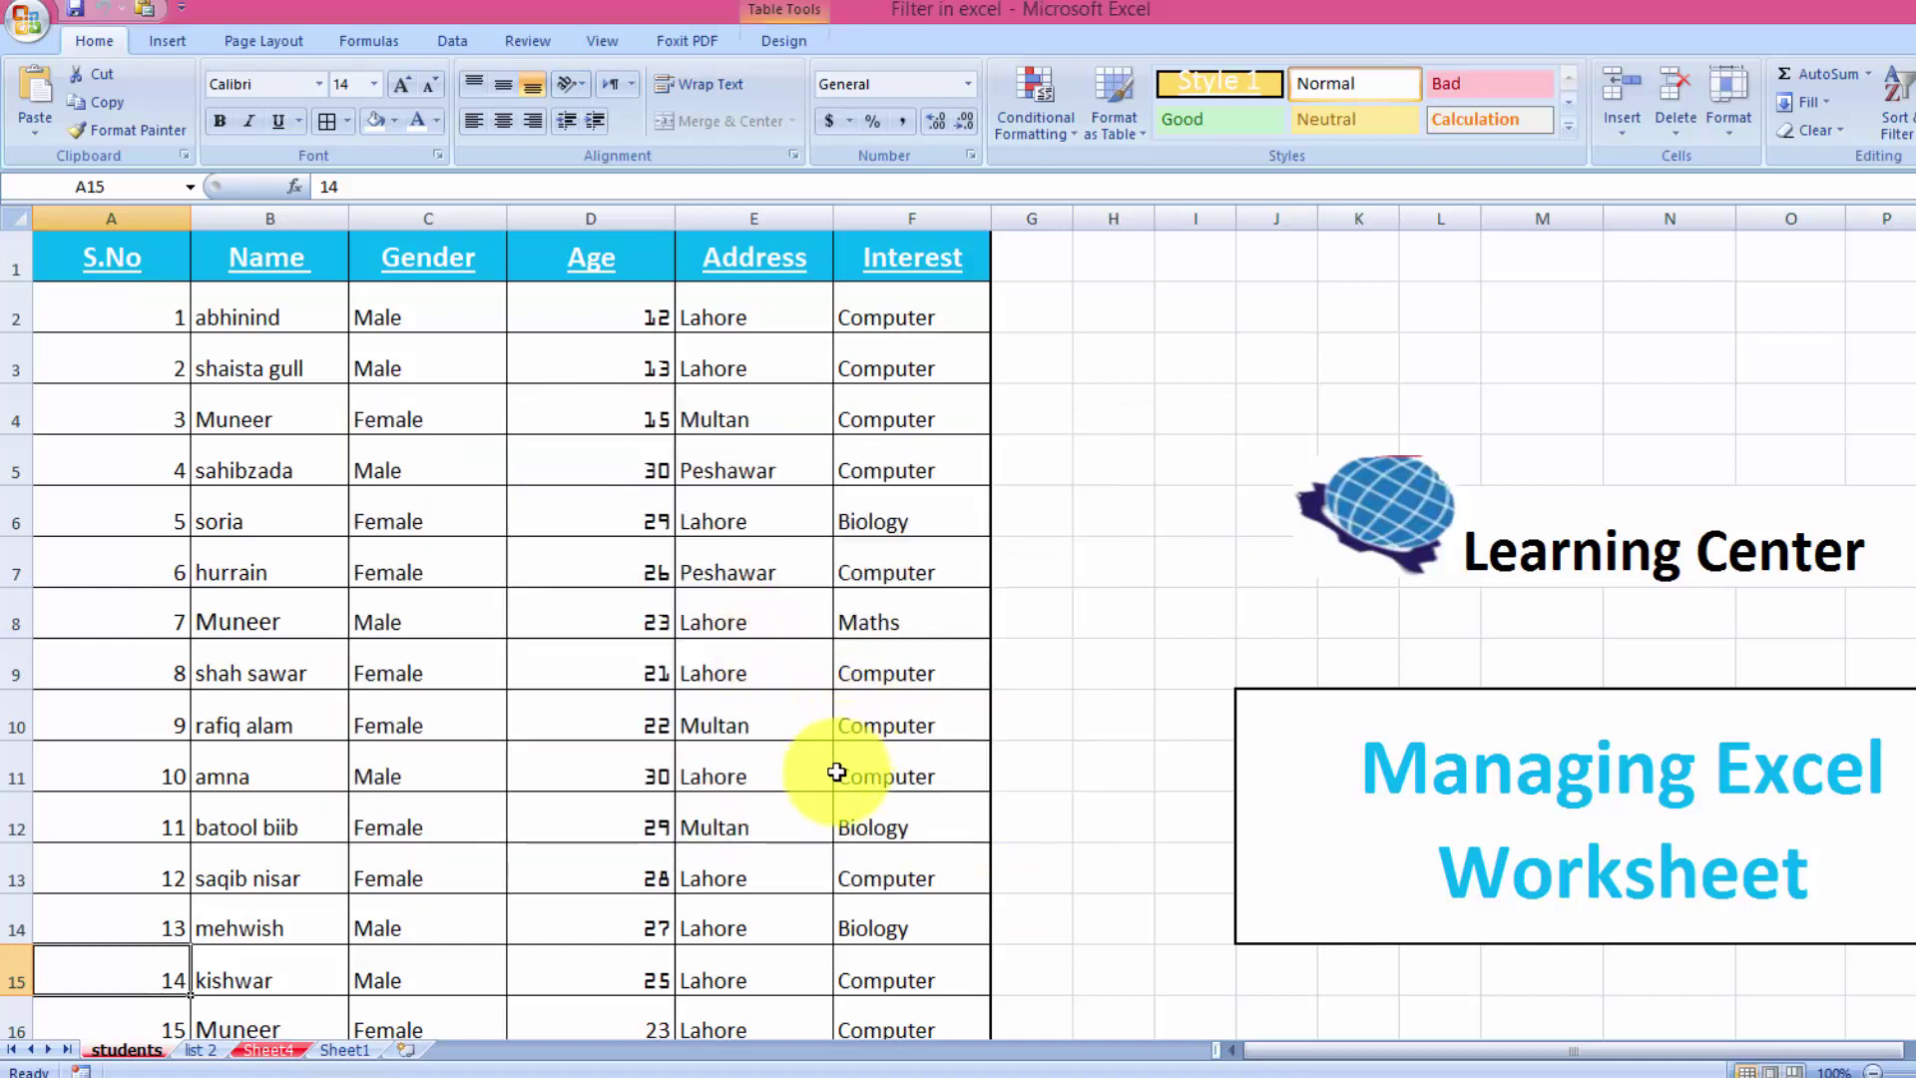